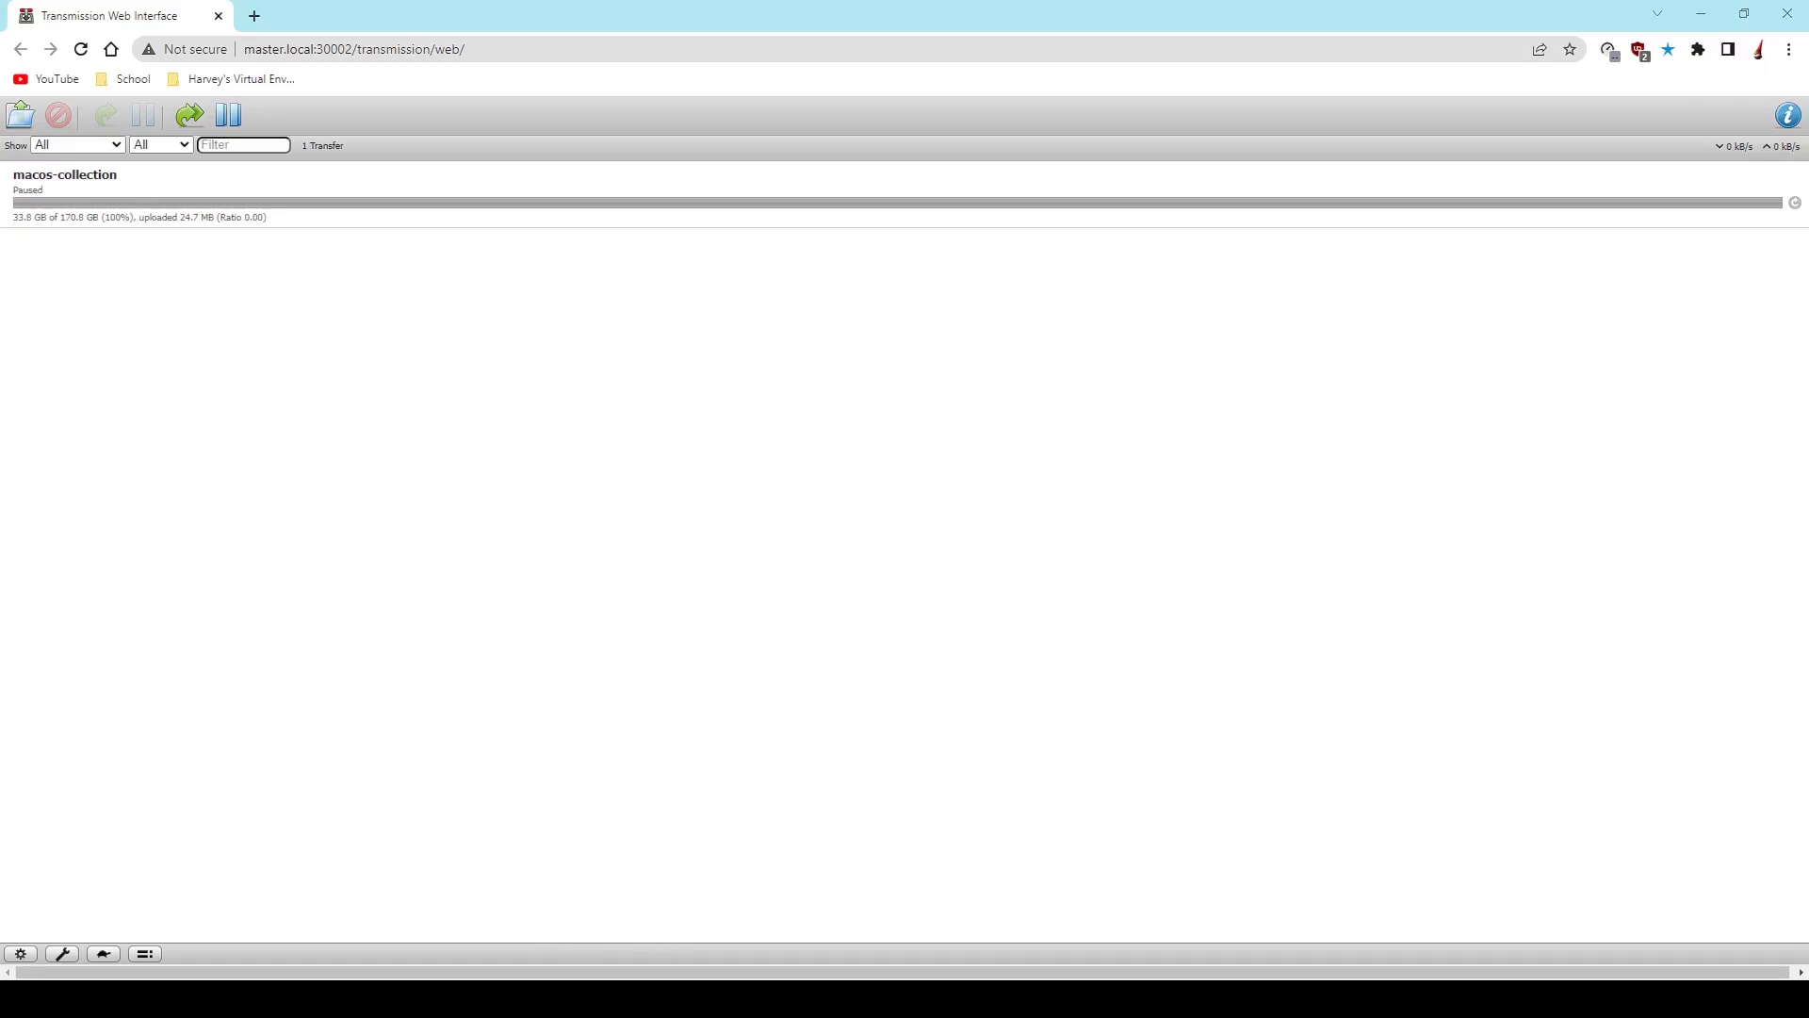
- Open the Proxmox website at proxmox.com in a new browser tab
click(255, 16)
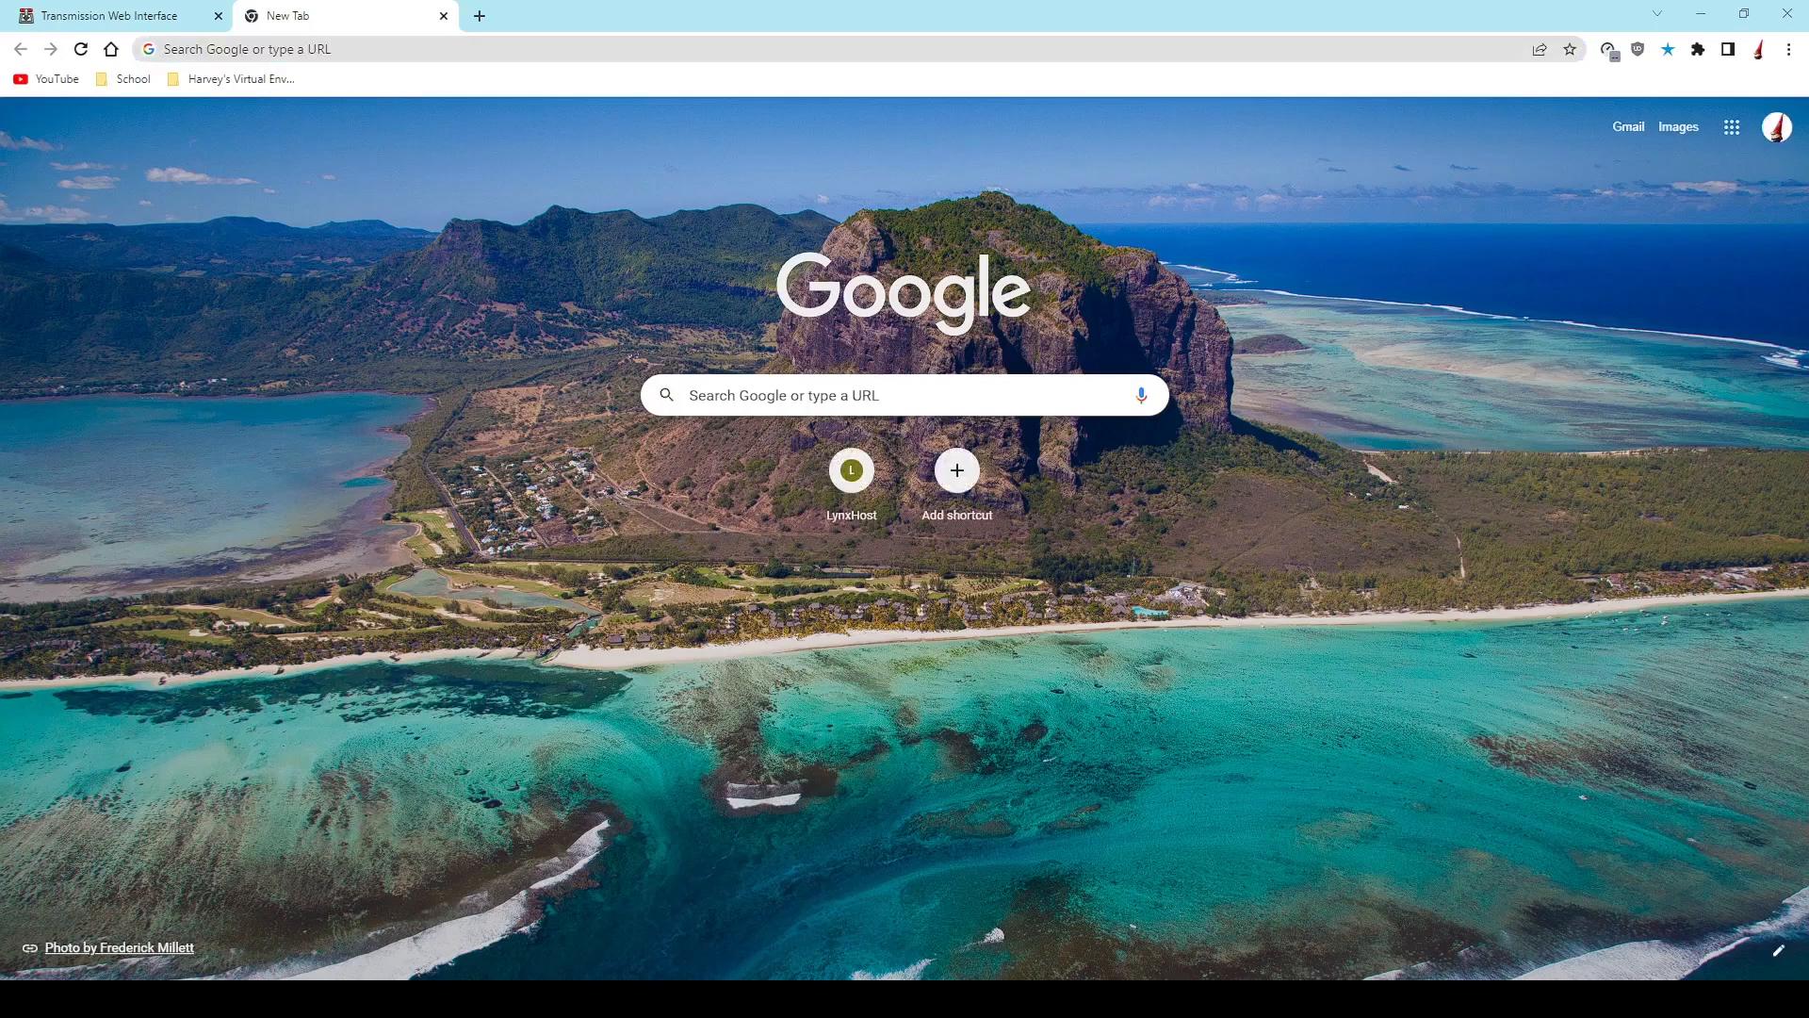
click(754, 41)
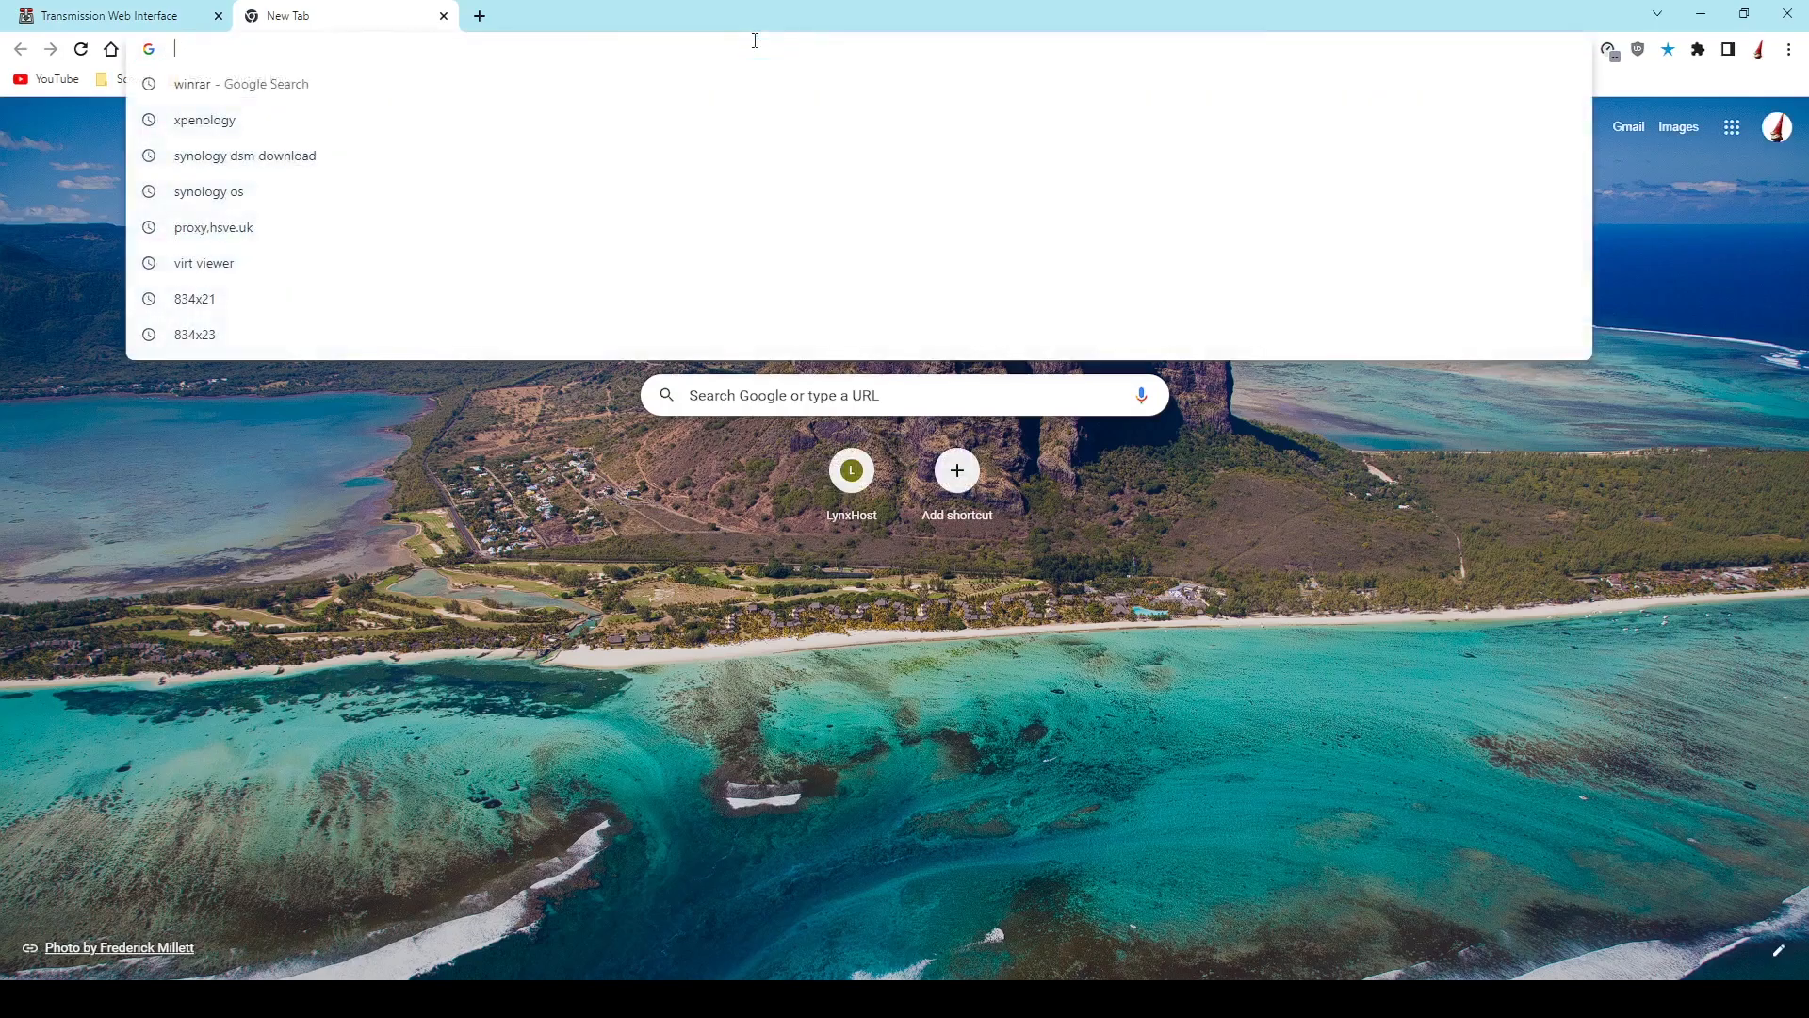
text(proxmox.c)
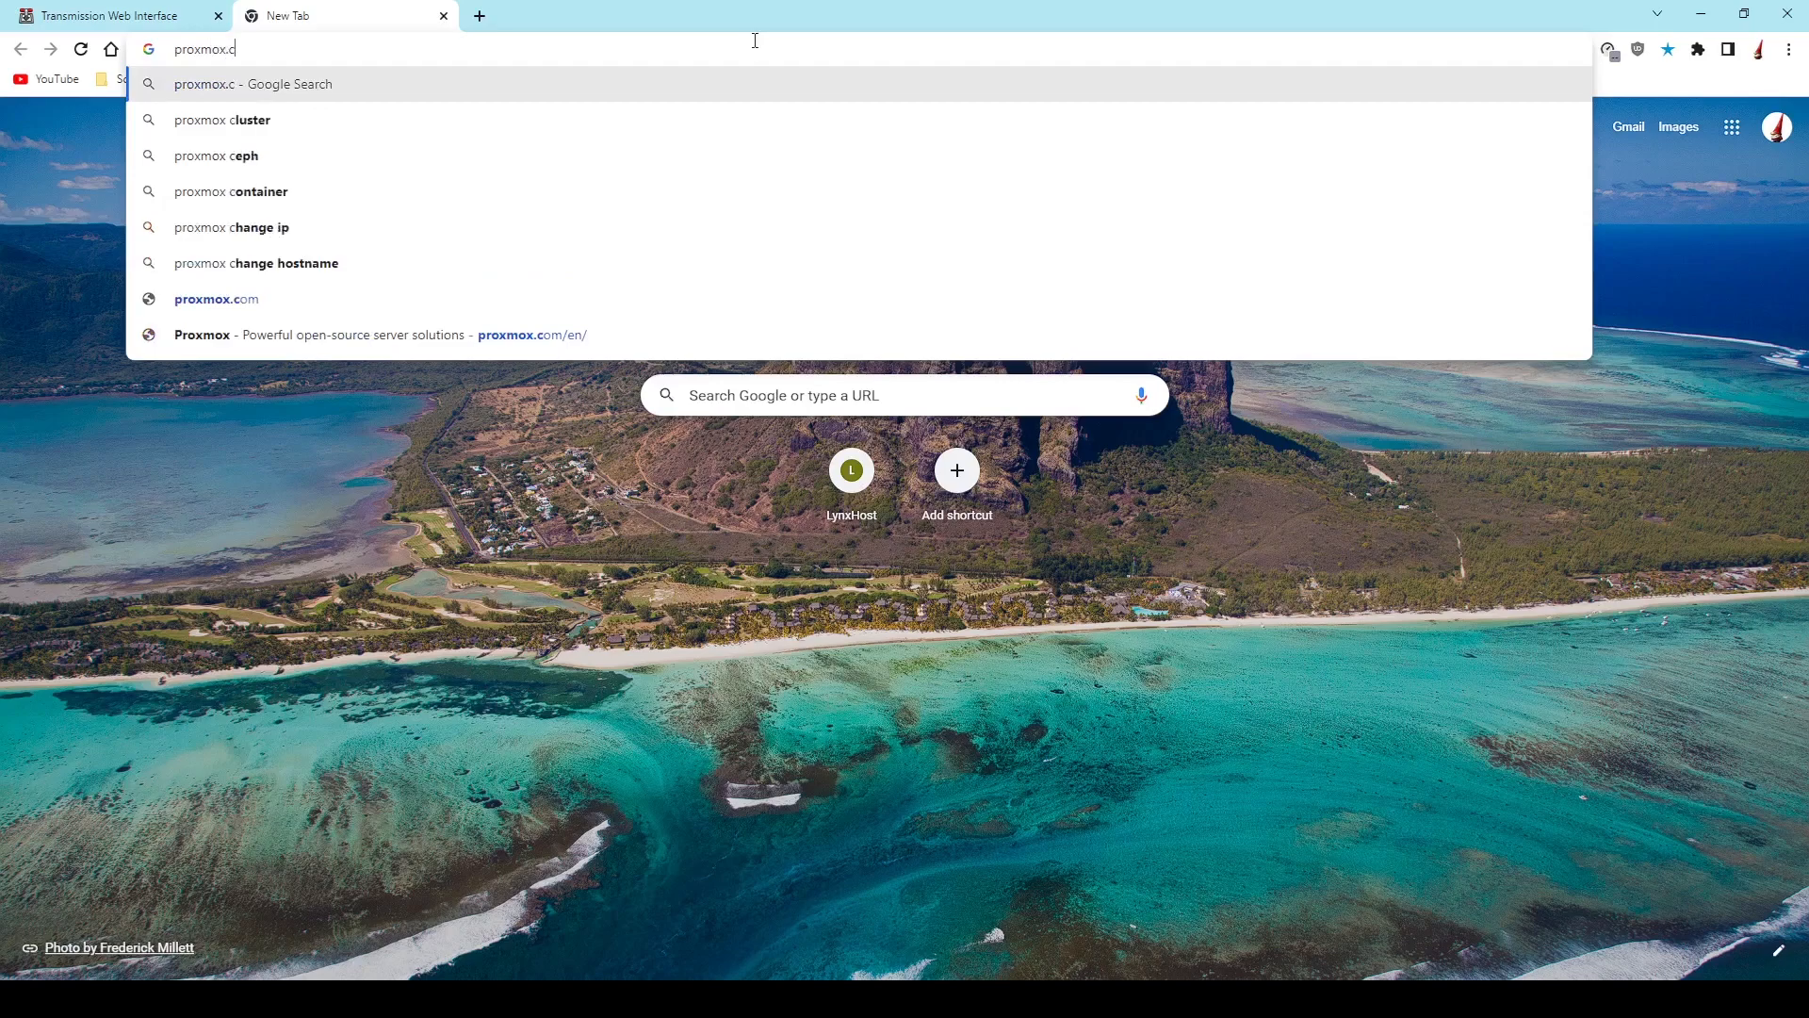
text(om)
key(Return)
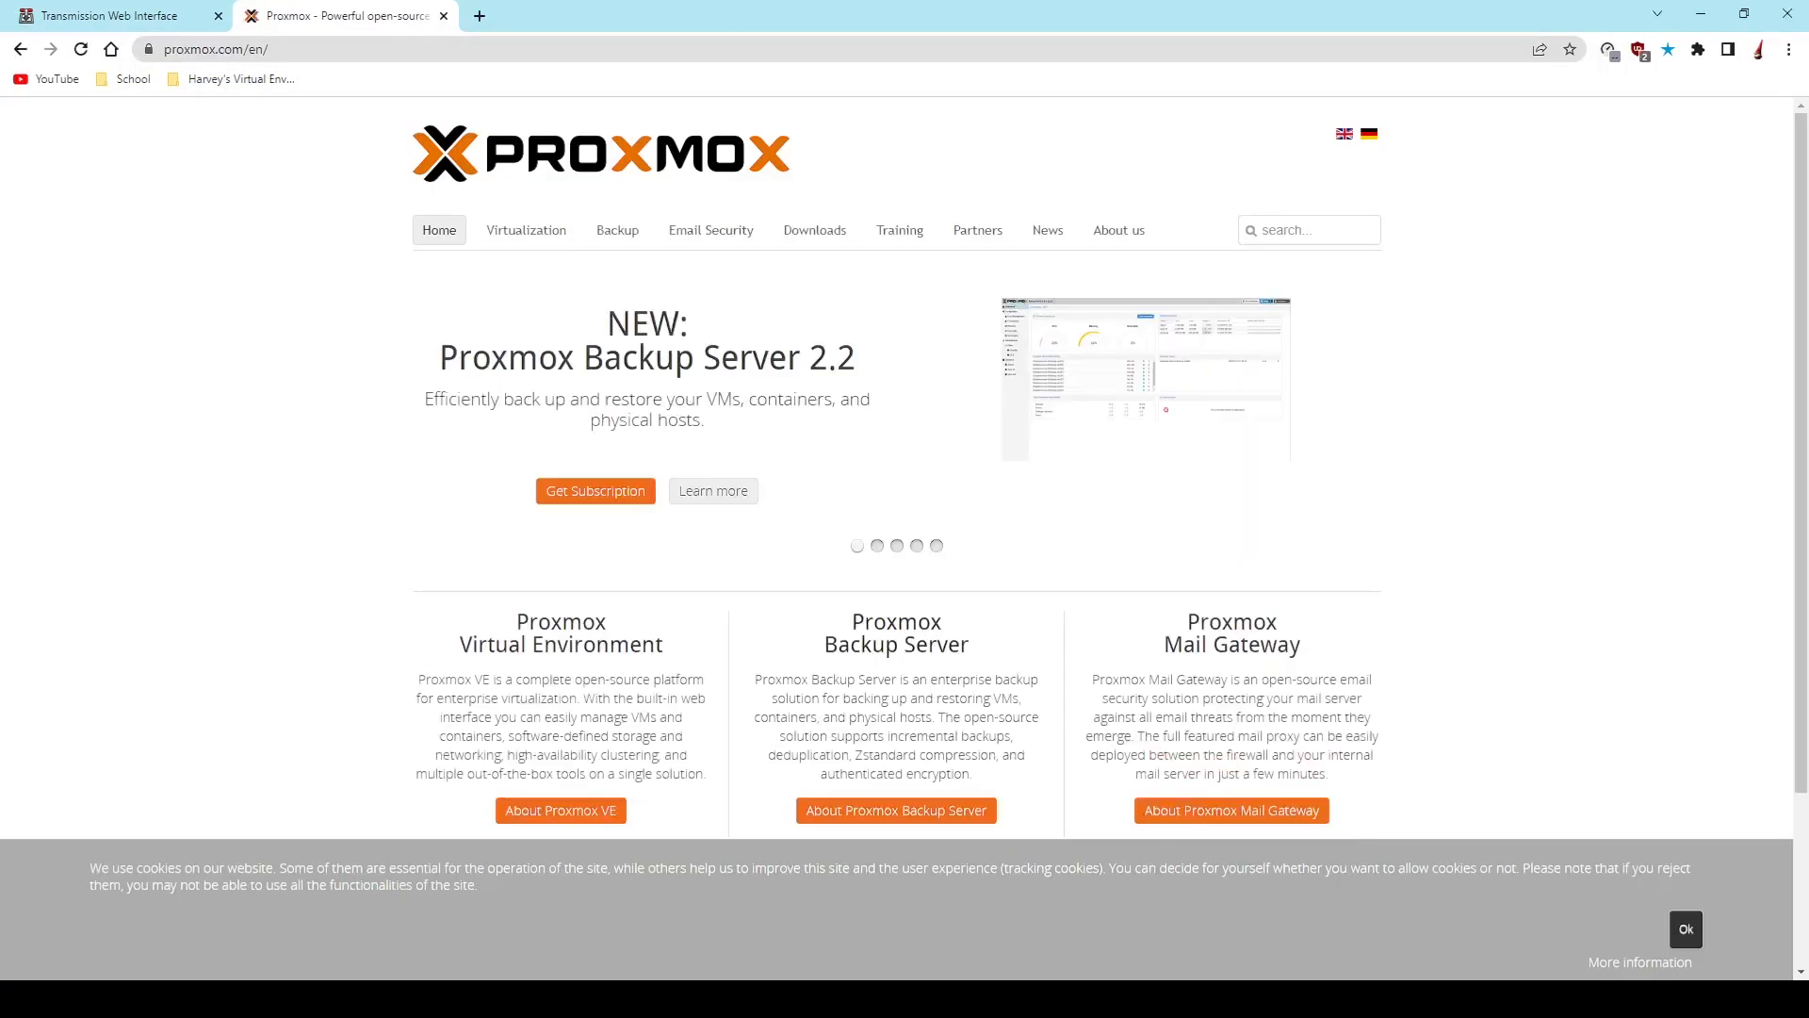
- Download the BitTorrent version of the Proxmox VE 7.2 ISO Installer from the Proxmox Virtual Environment ISO images
click(817, 244)
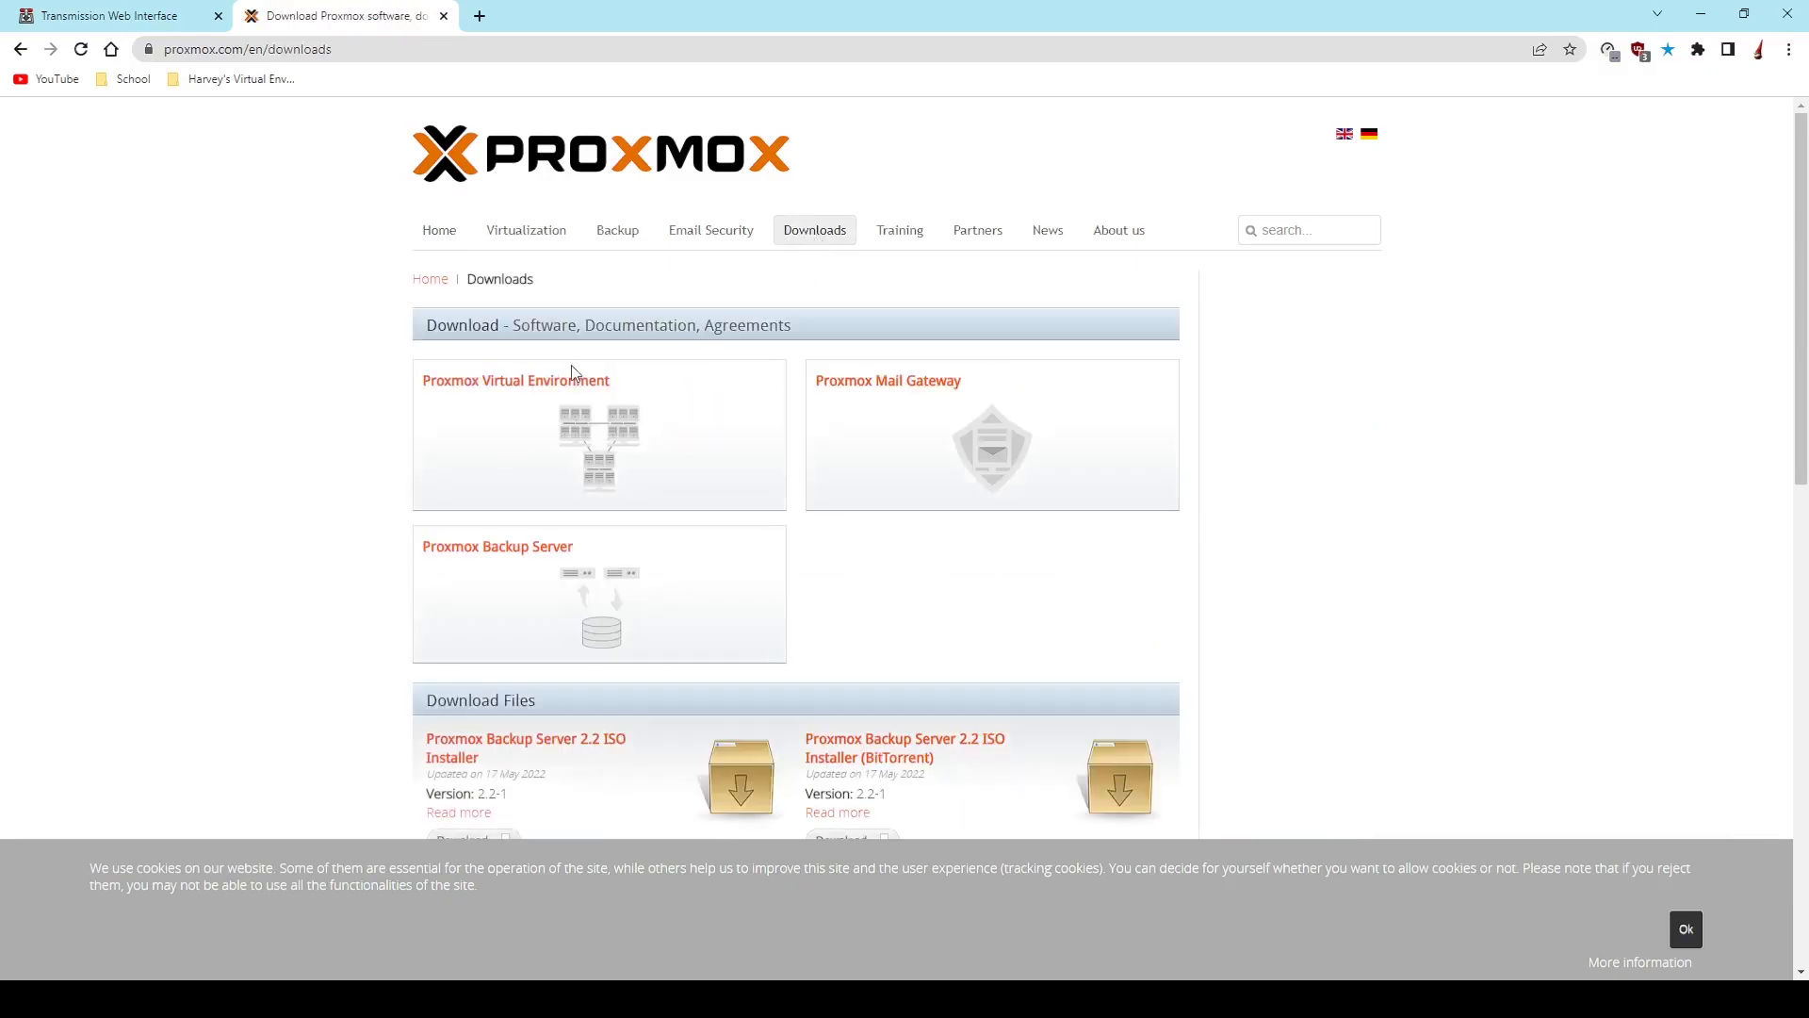
click(511, 382)
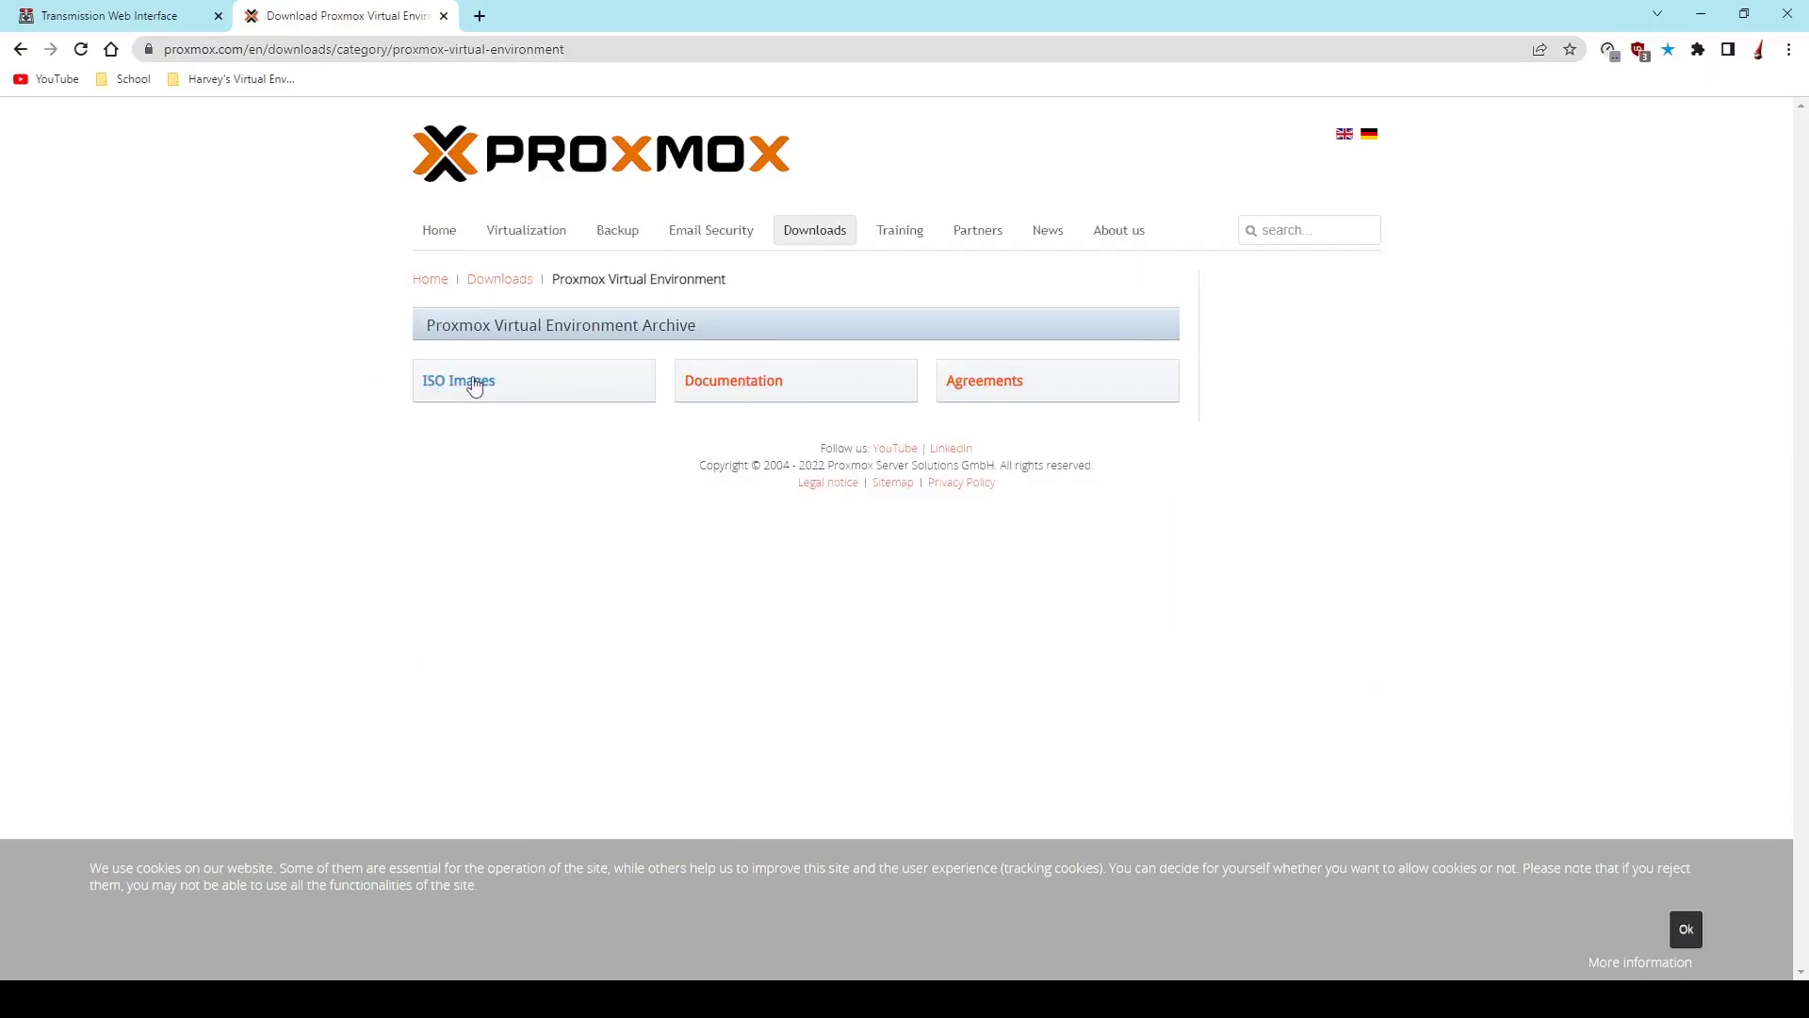
click(474, 382)
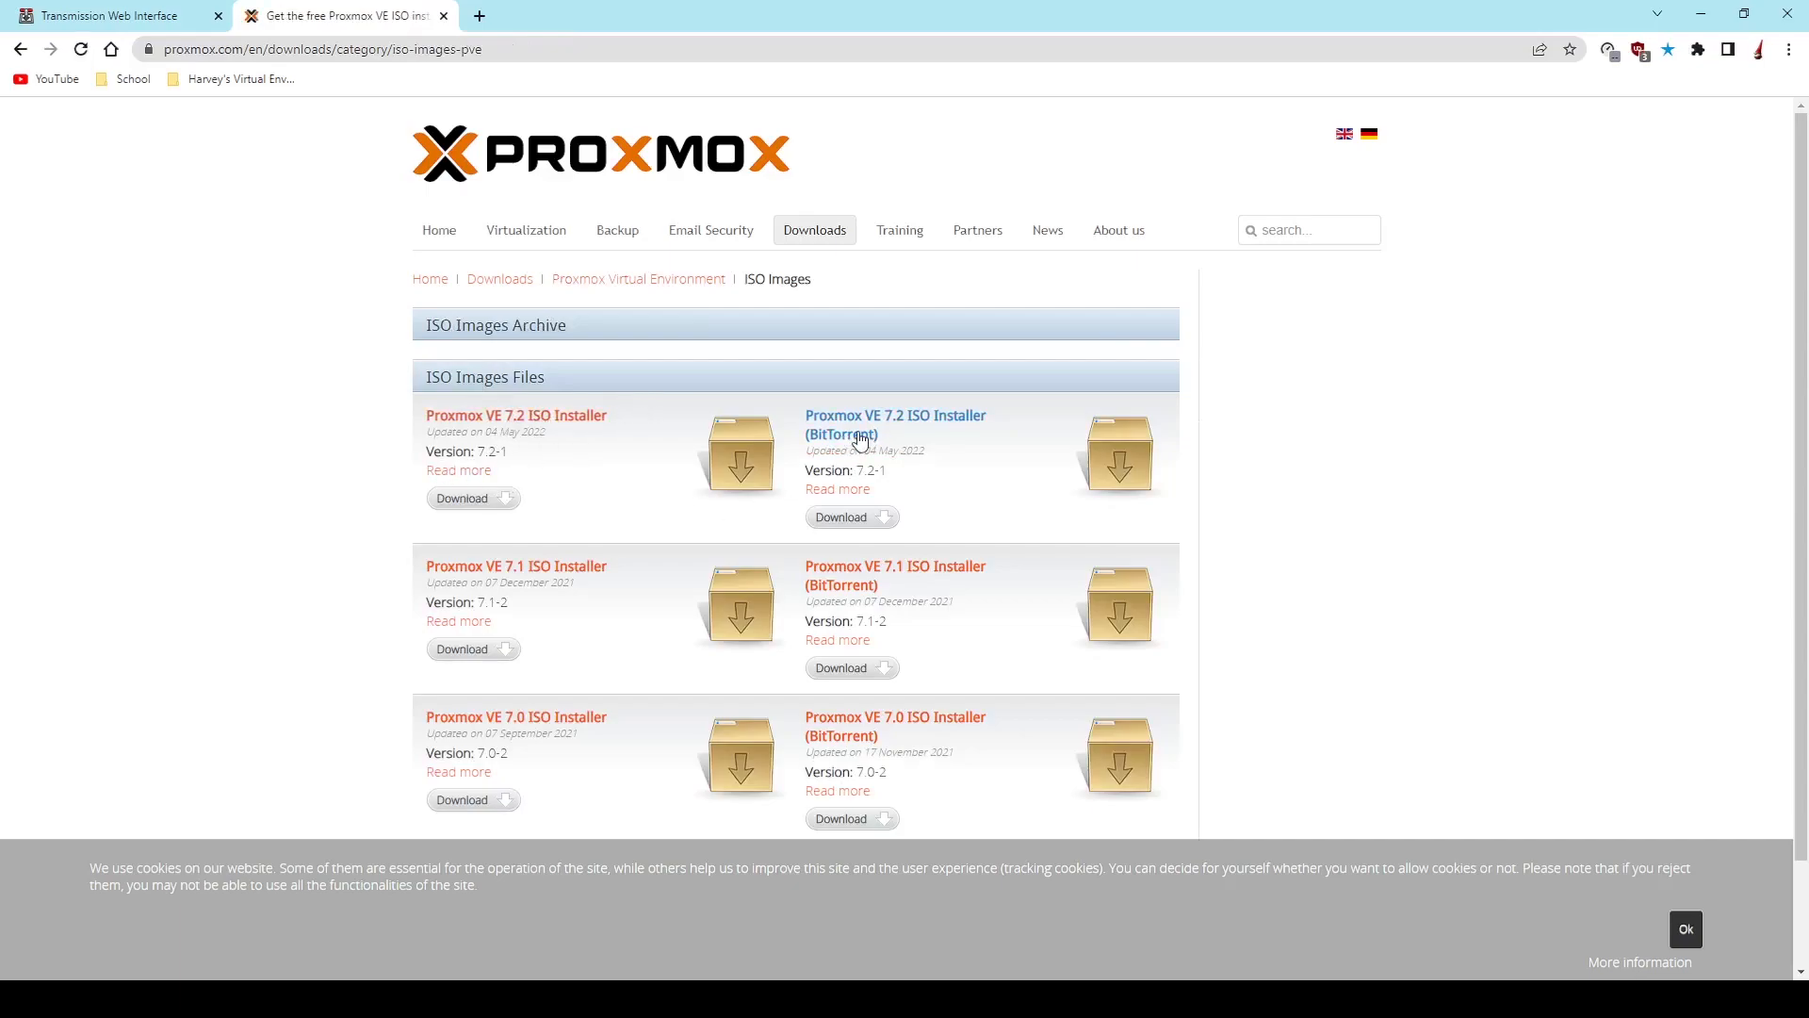
click(862, 526)
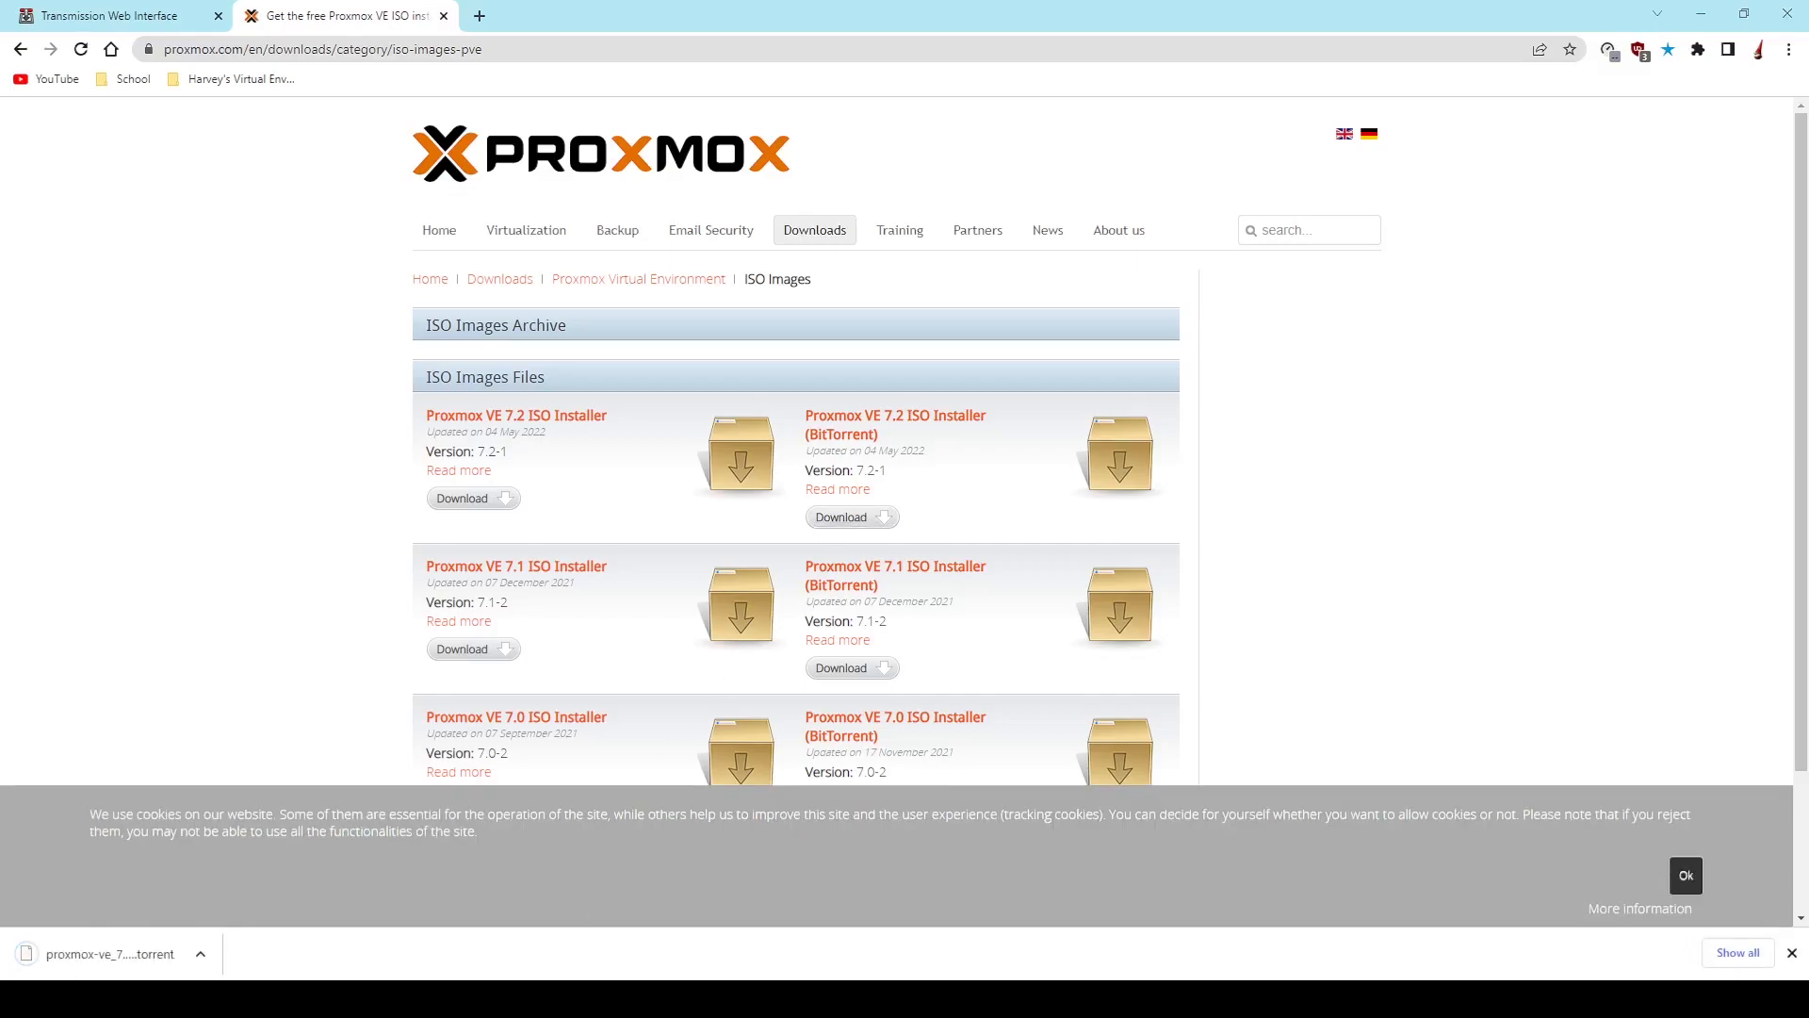
- Upload proxmox-ve_7.2-1.torrent to Transmission with /config/downloads as the destination folder, starting when added
click(122, 16)
click(42, 118)
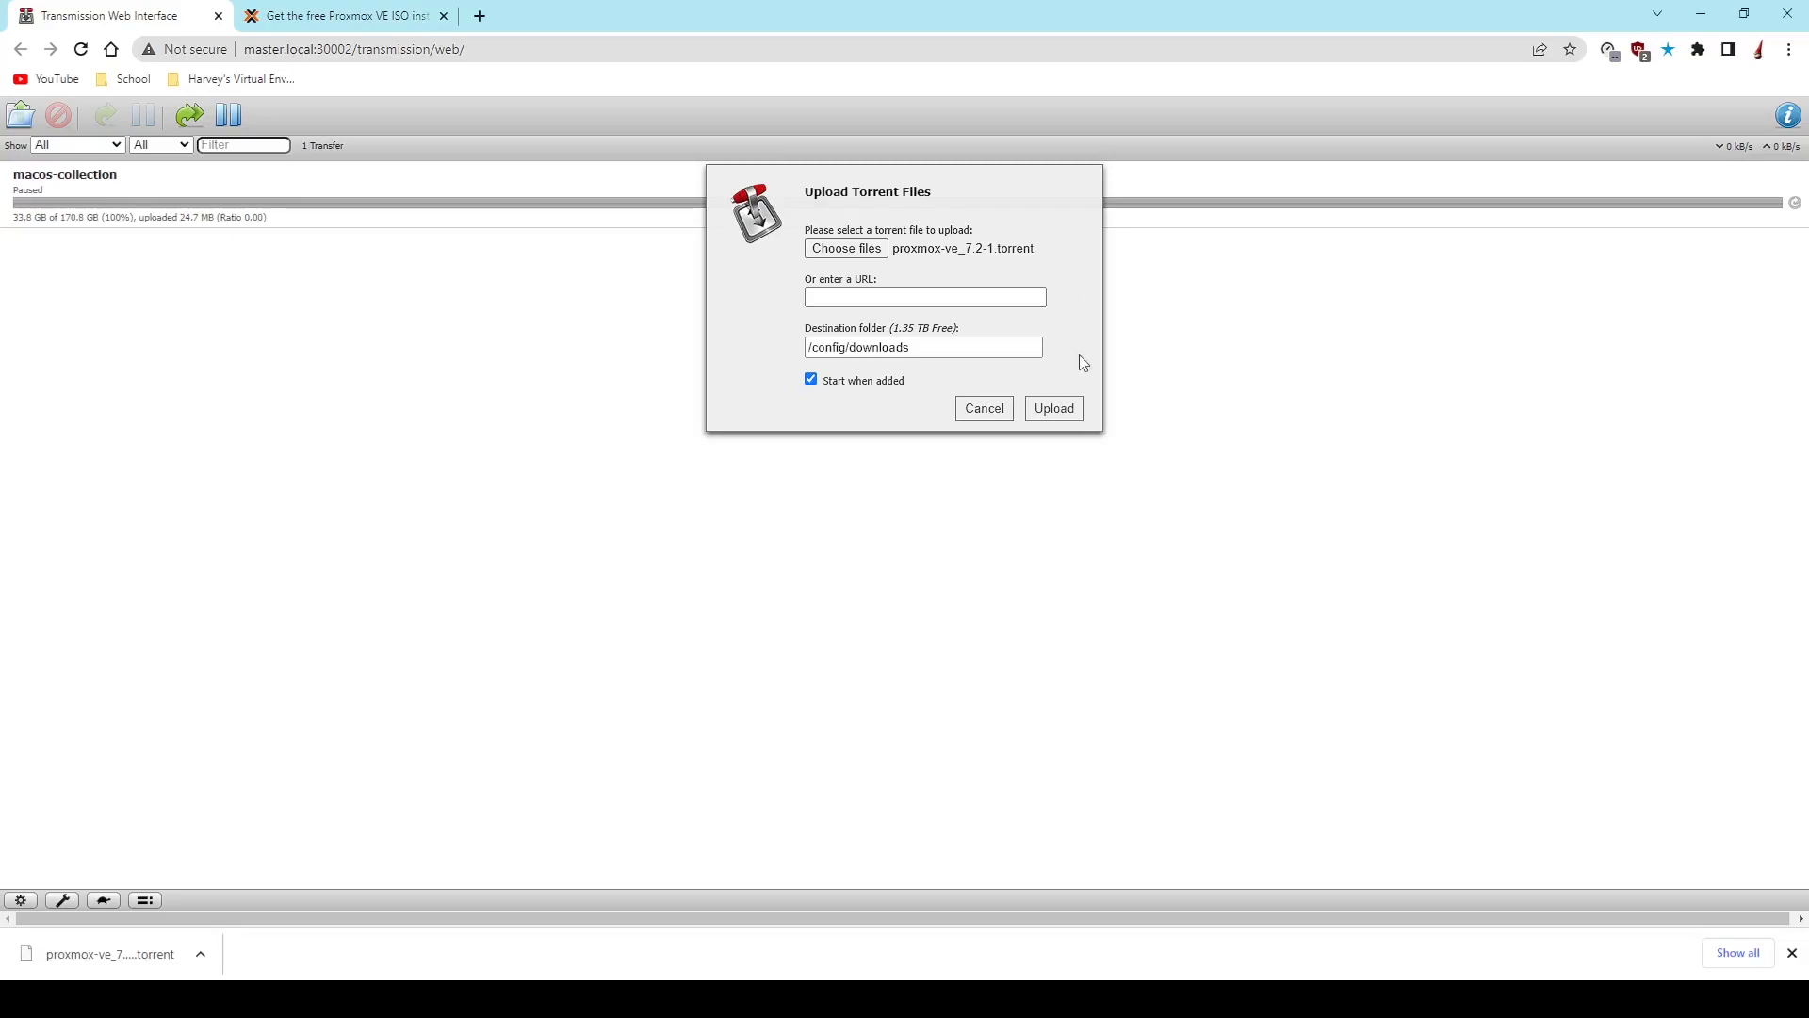
click(1048, 411)
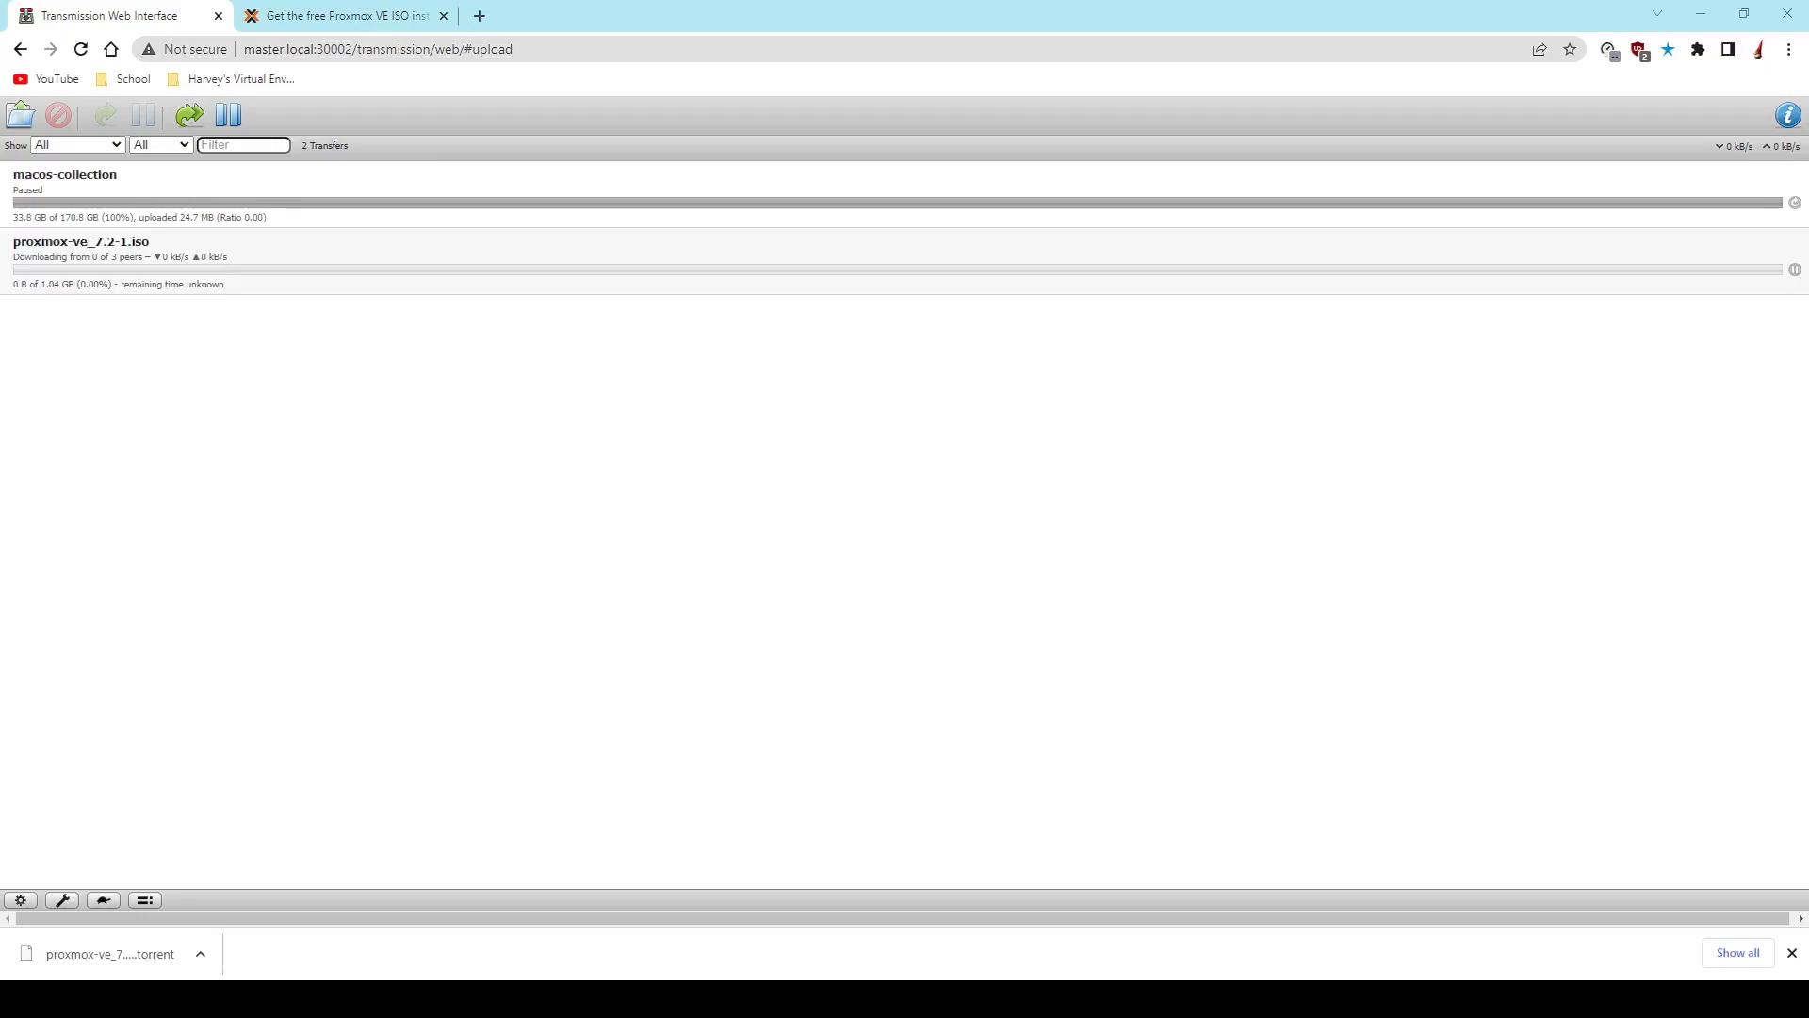
- Check the Proxmox ISO transfer in Transmission and view the balenaEtcher download page at balena.io/etcher
click(377, 14)
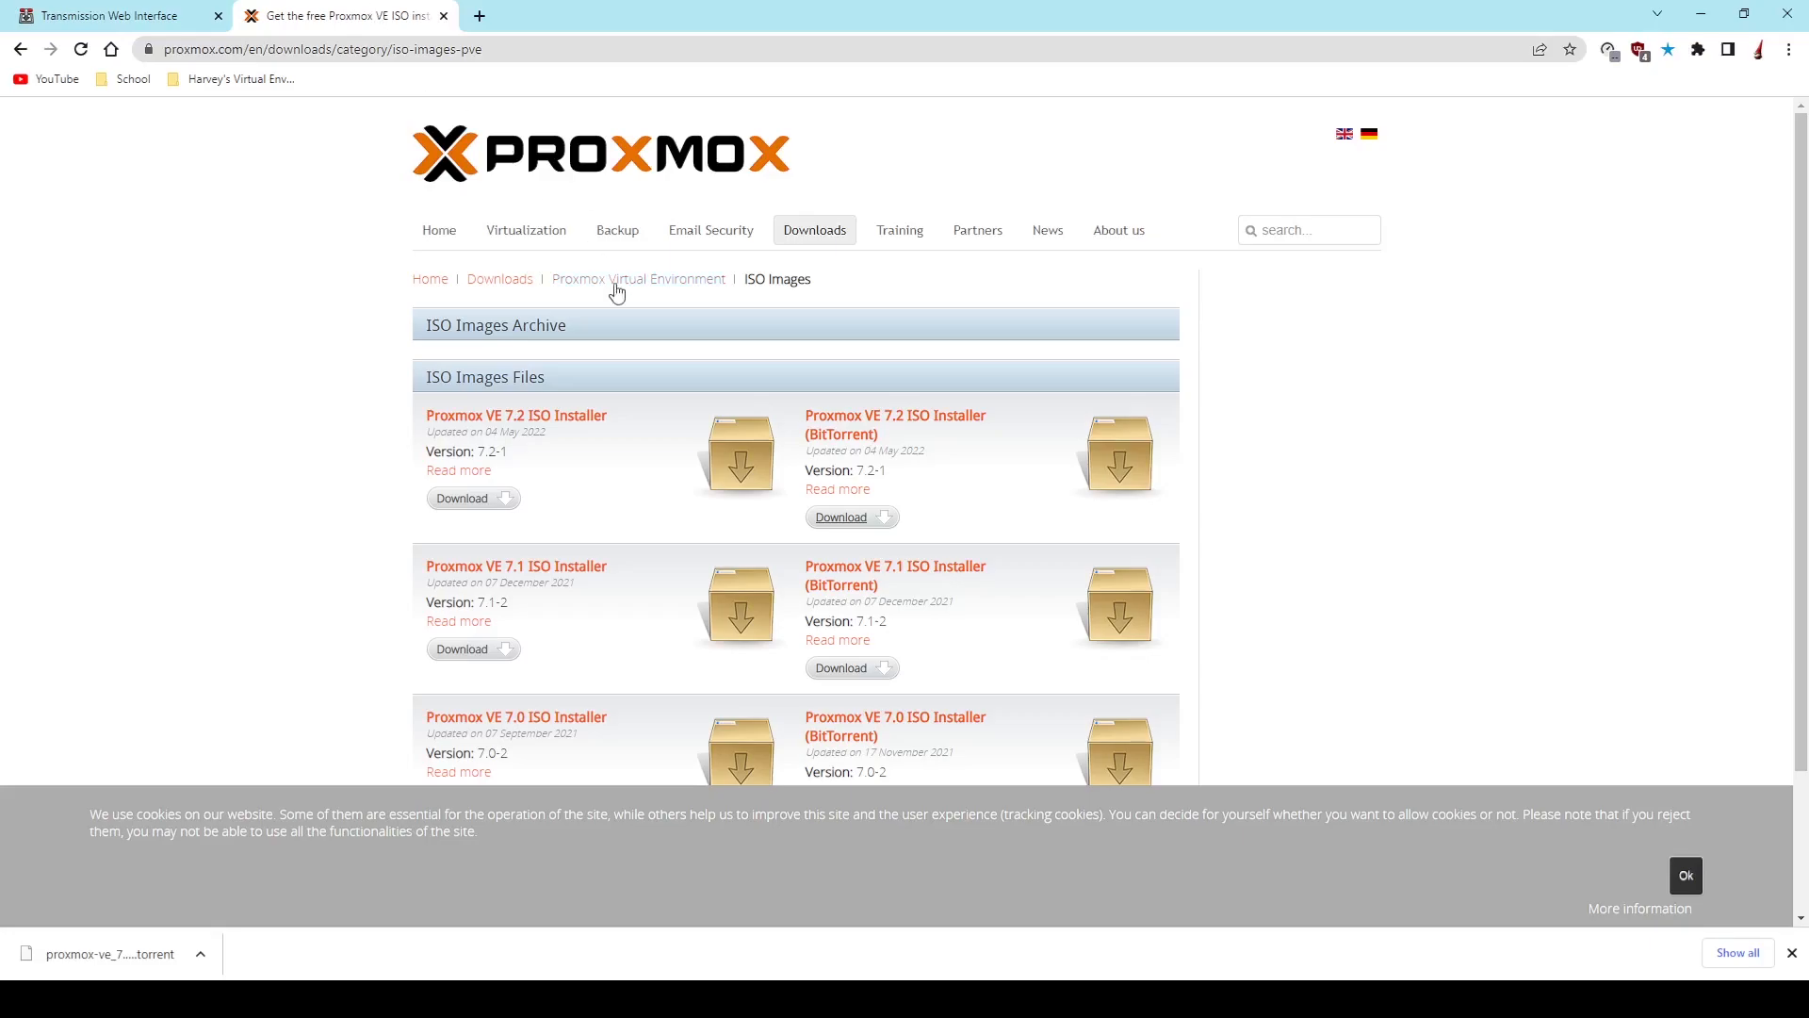
click(77, 14)
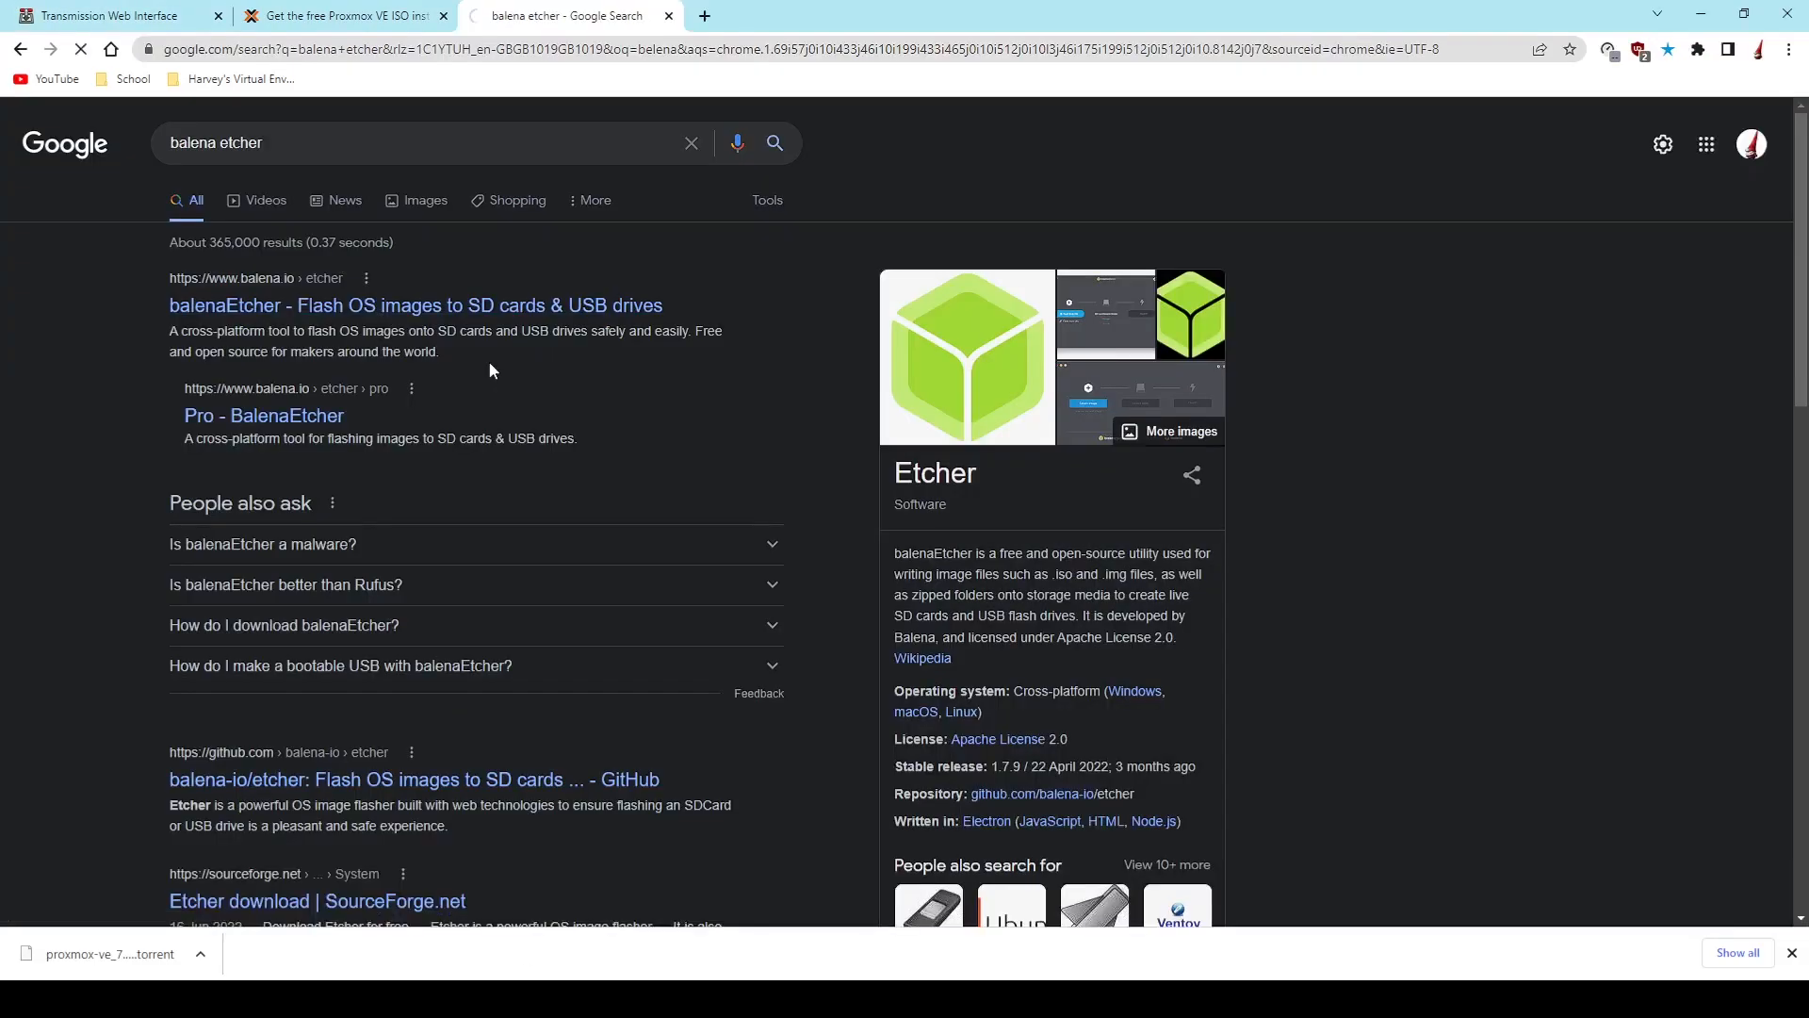
click(509, 351)
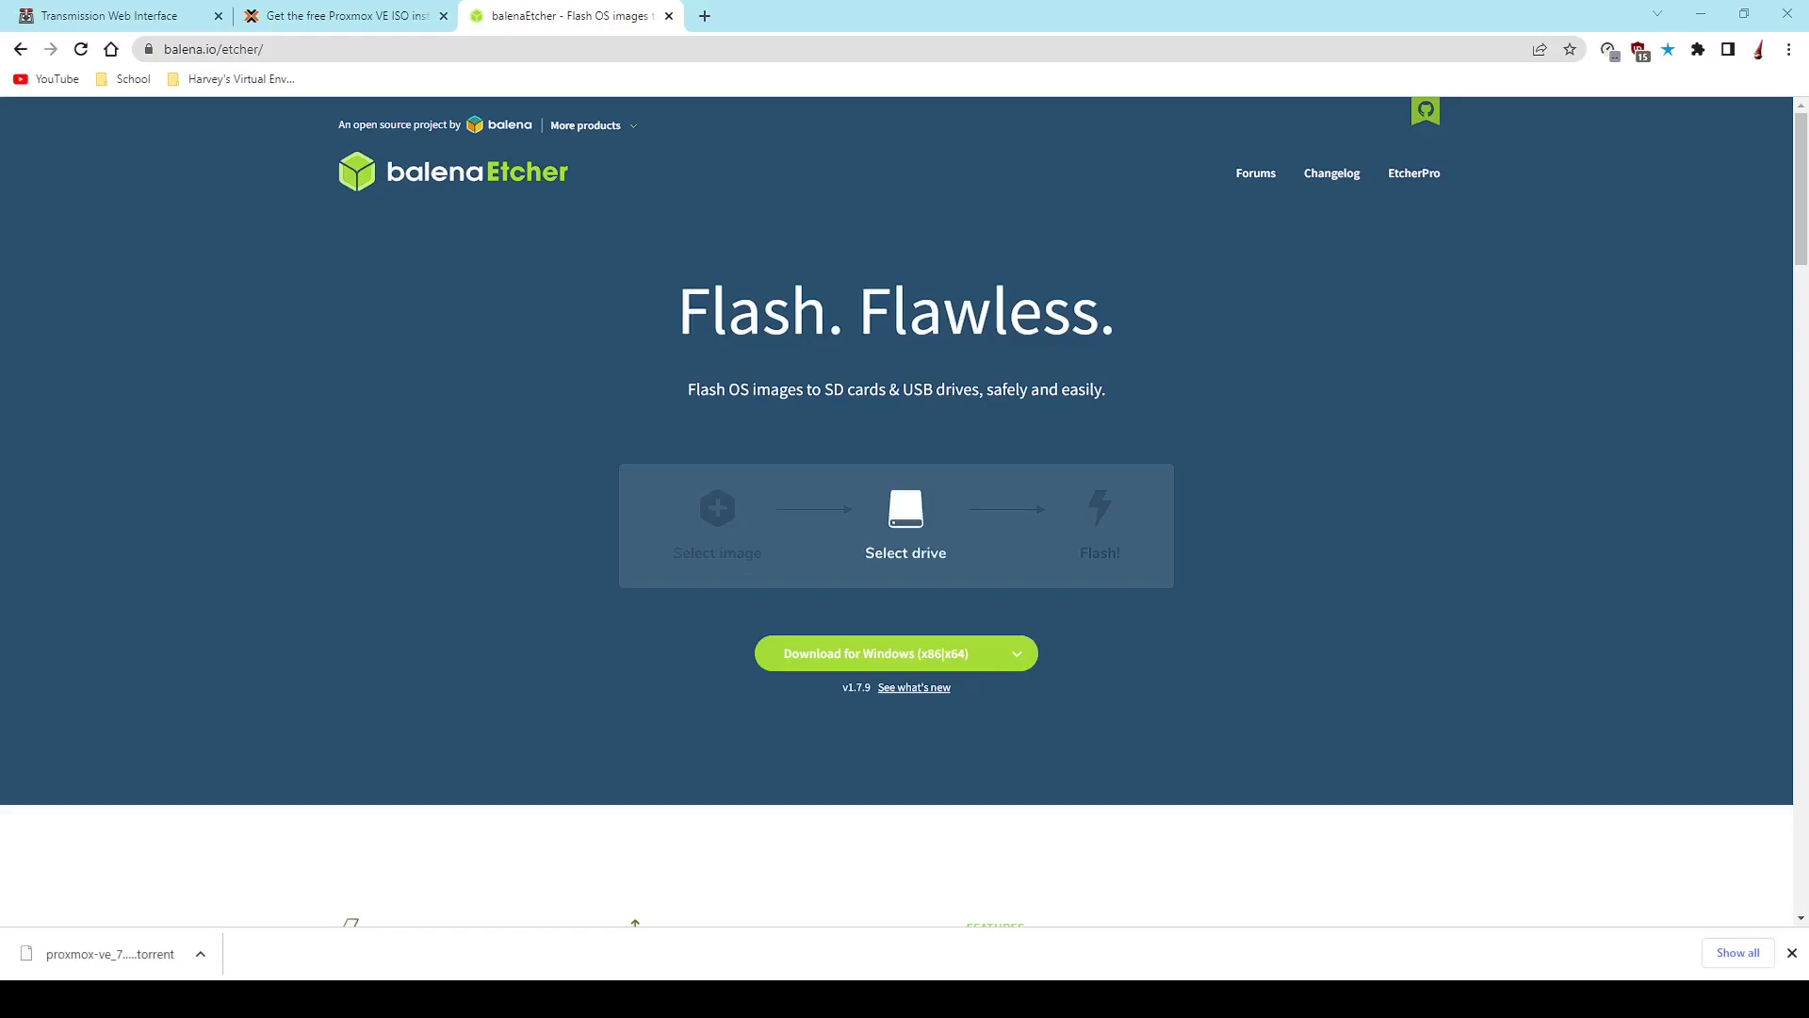
click(429, 13)
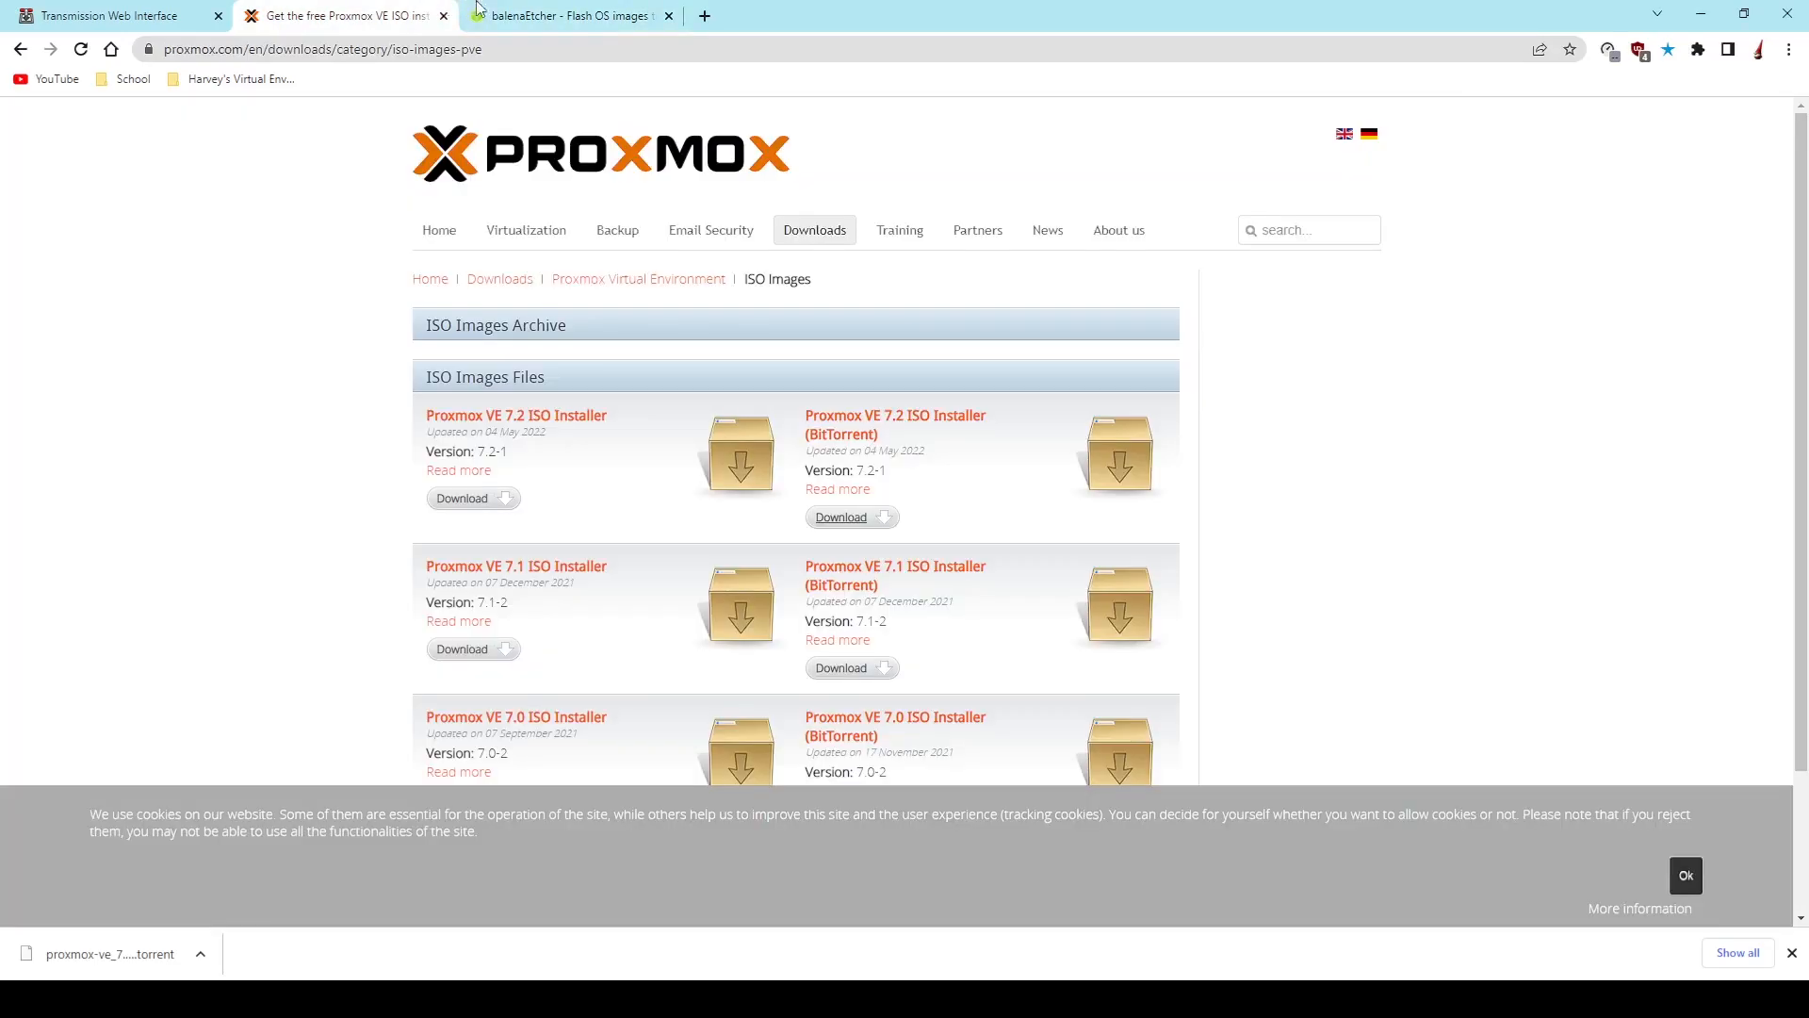
click(514, 15)
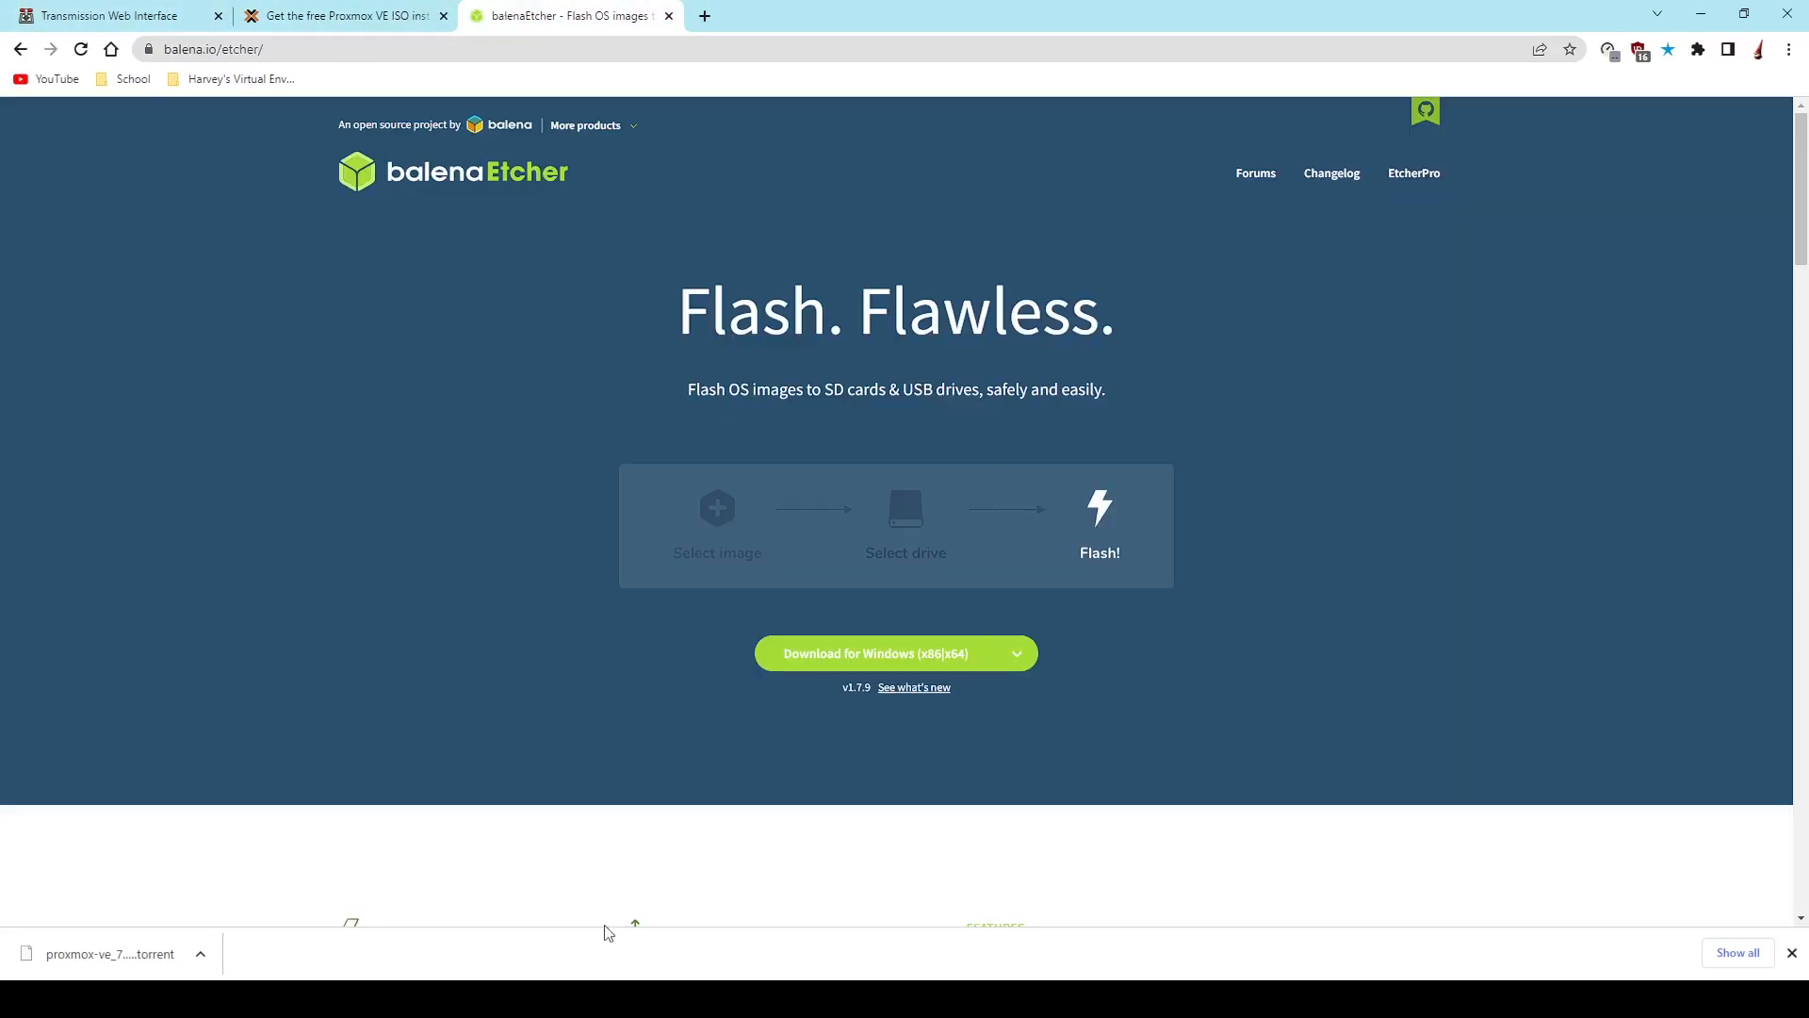
click(3, 6)
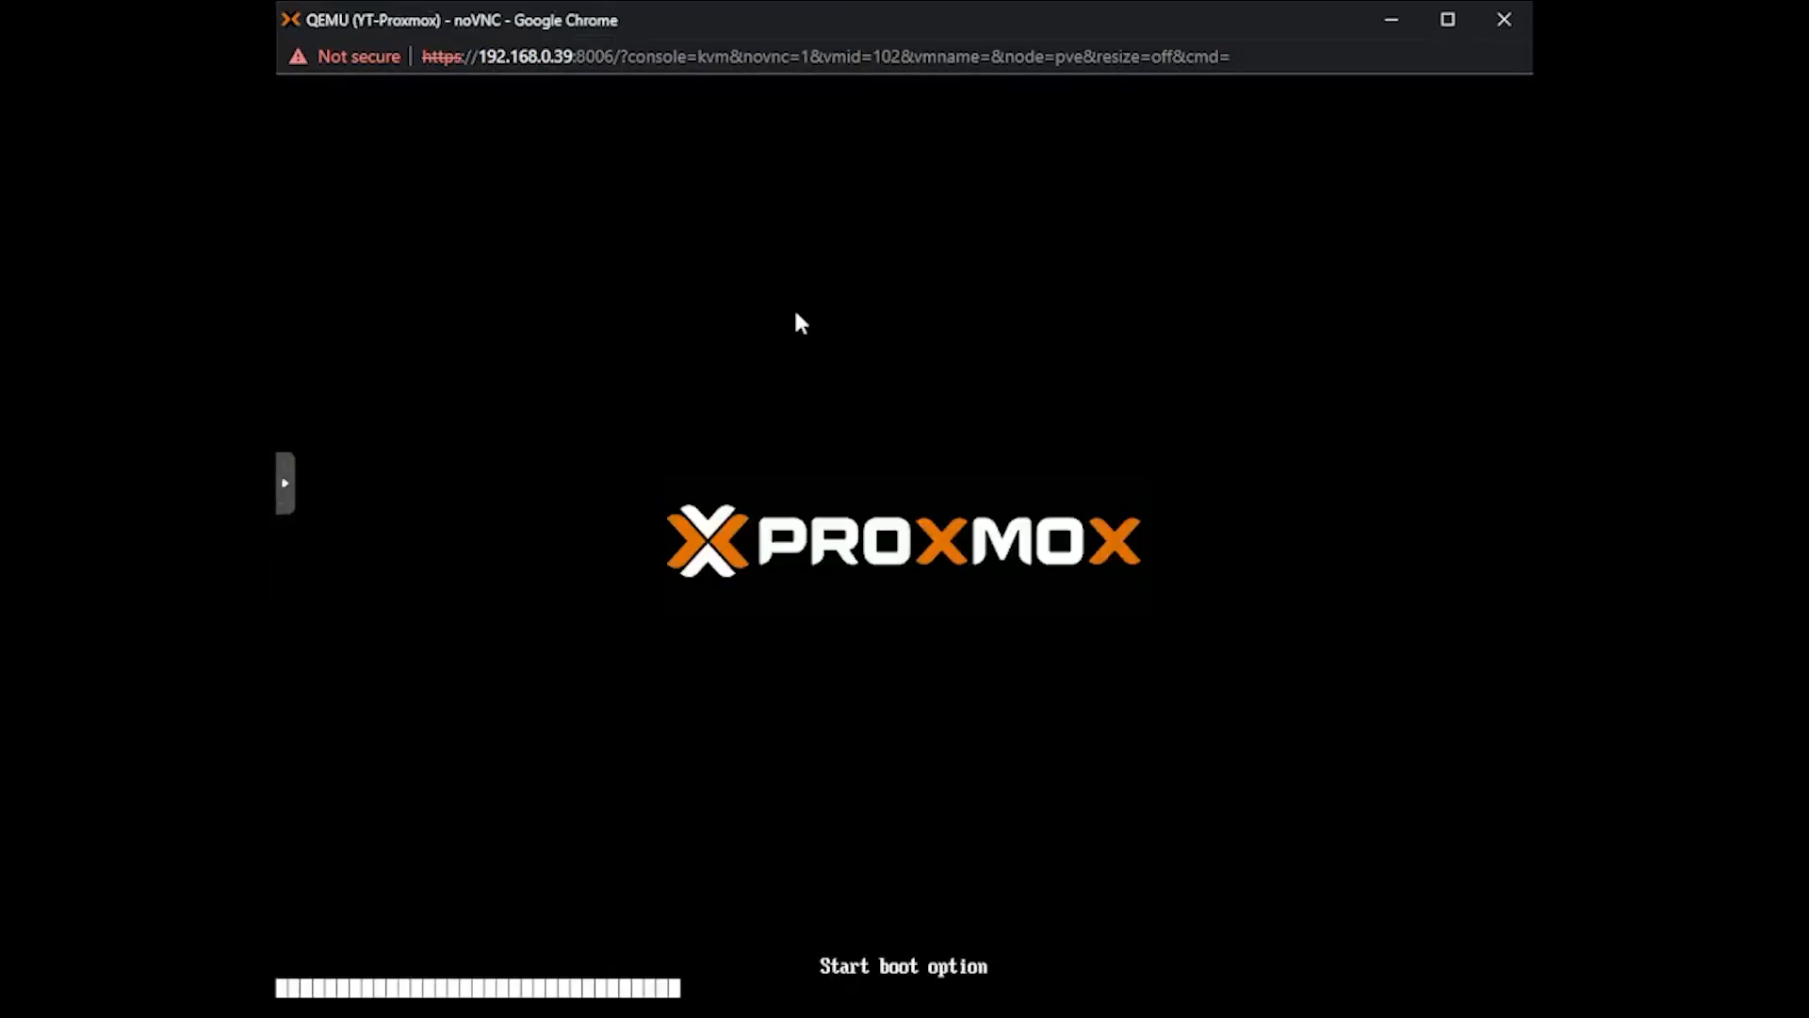
- Enter the YT-Proxmox virtual machine's firmware setup and look through the boot options in the Boot Manager
key(Escape)
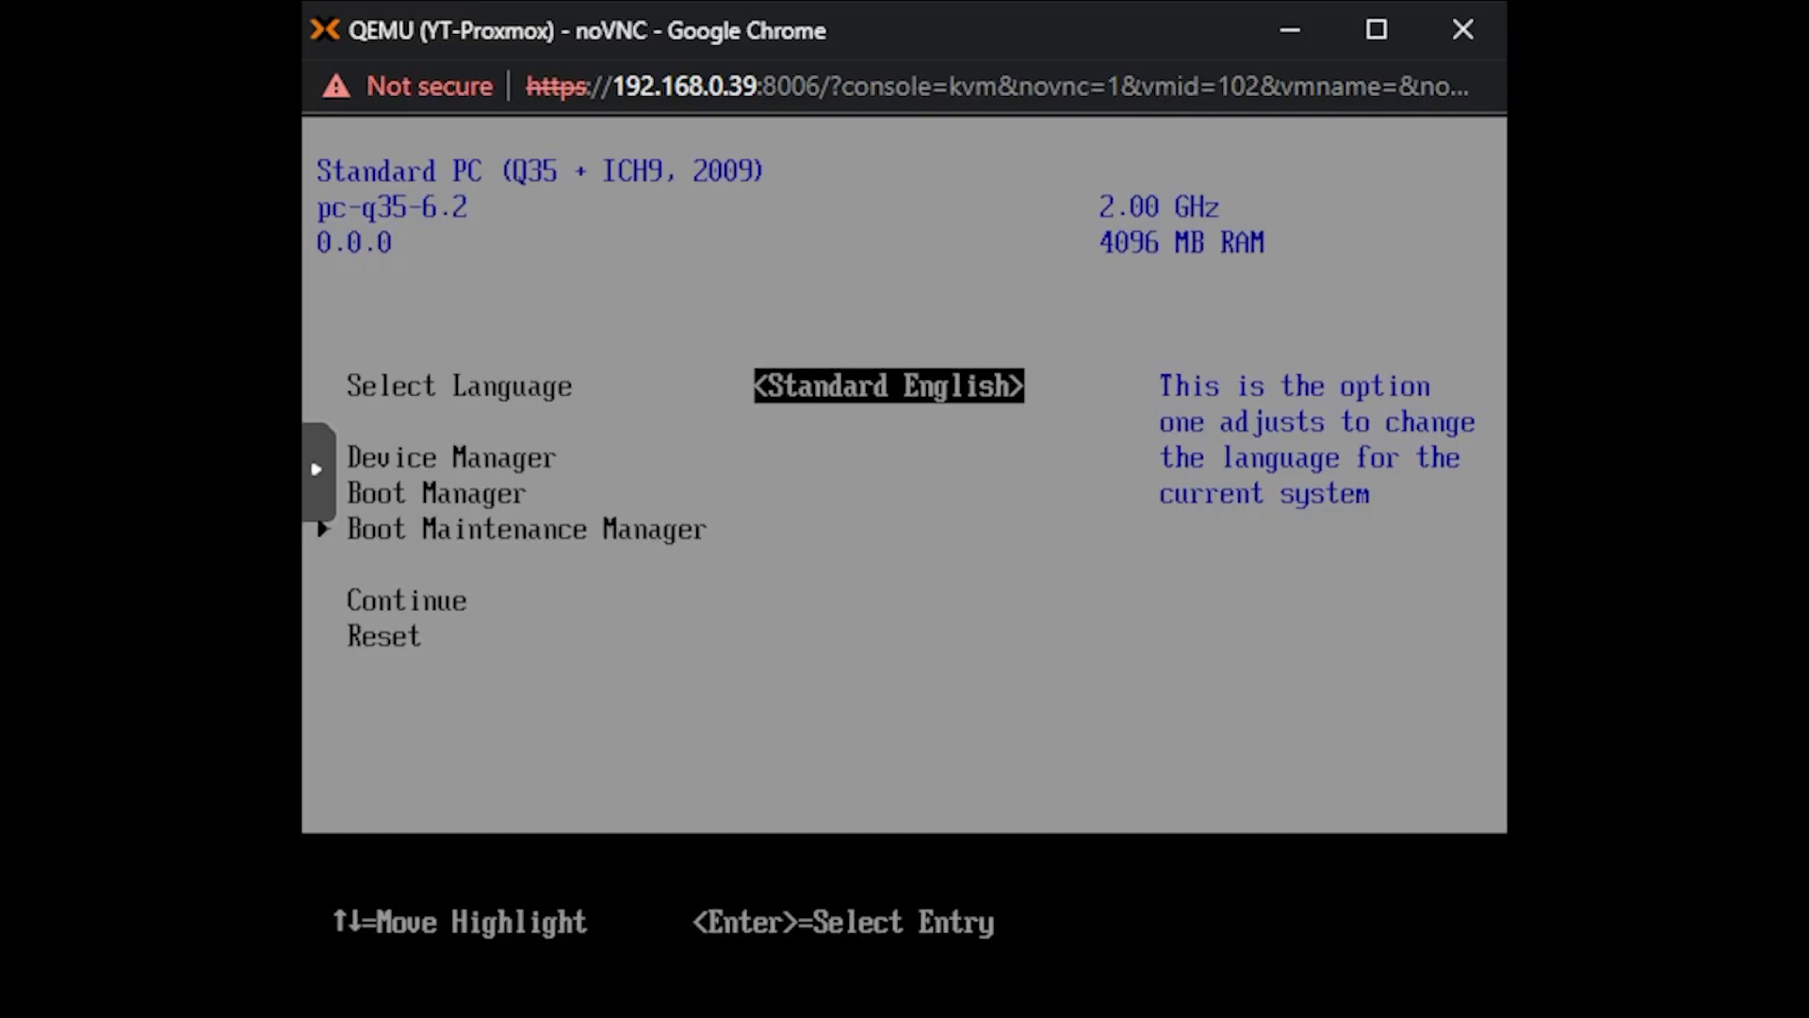
key(Down)
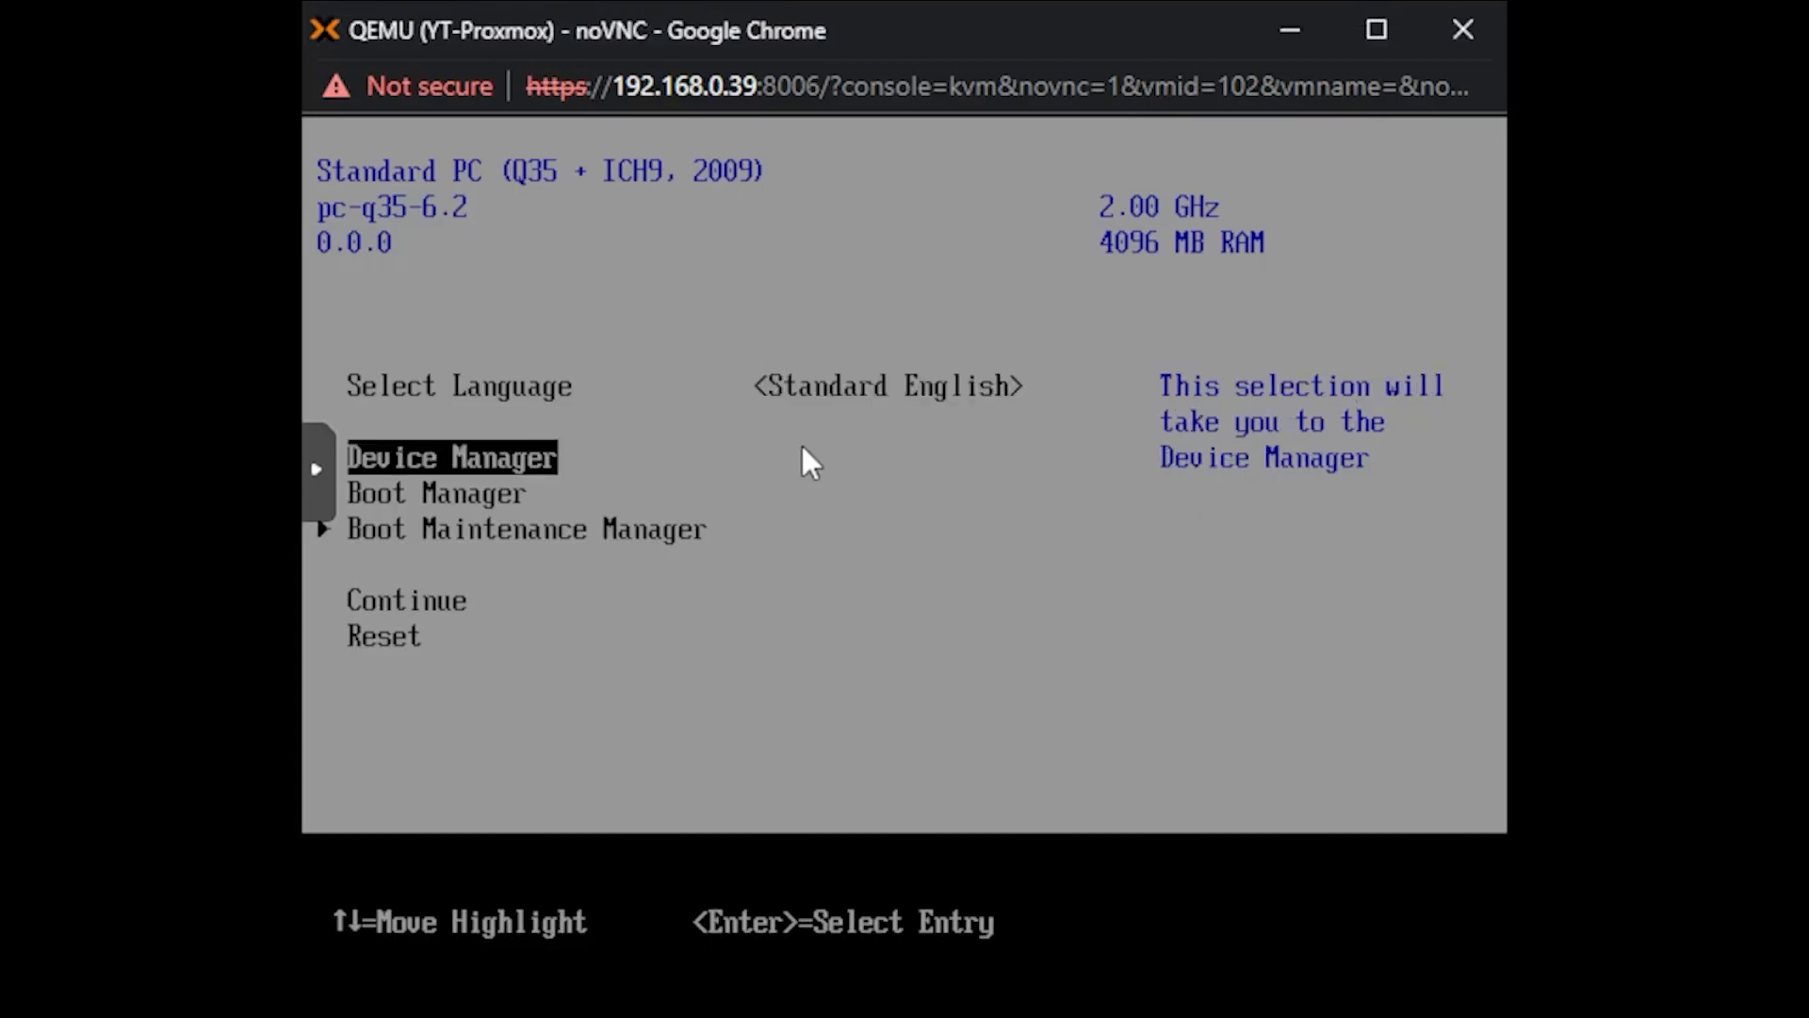
key(Down)
key(Return)
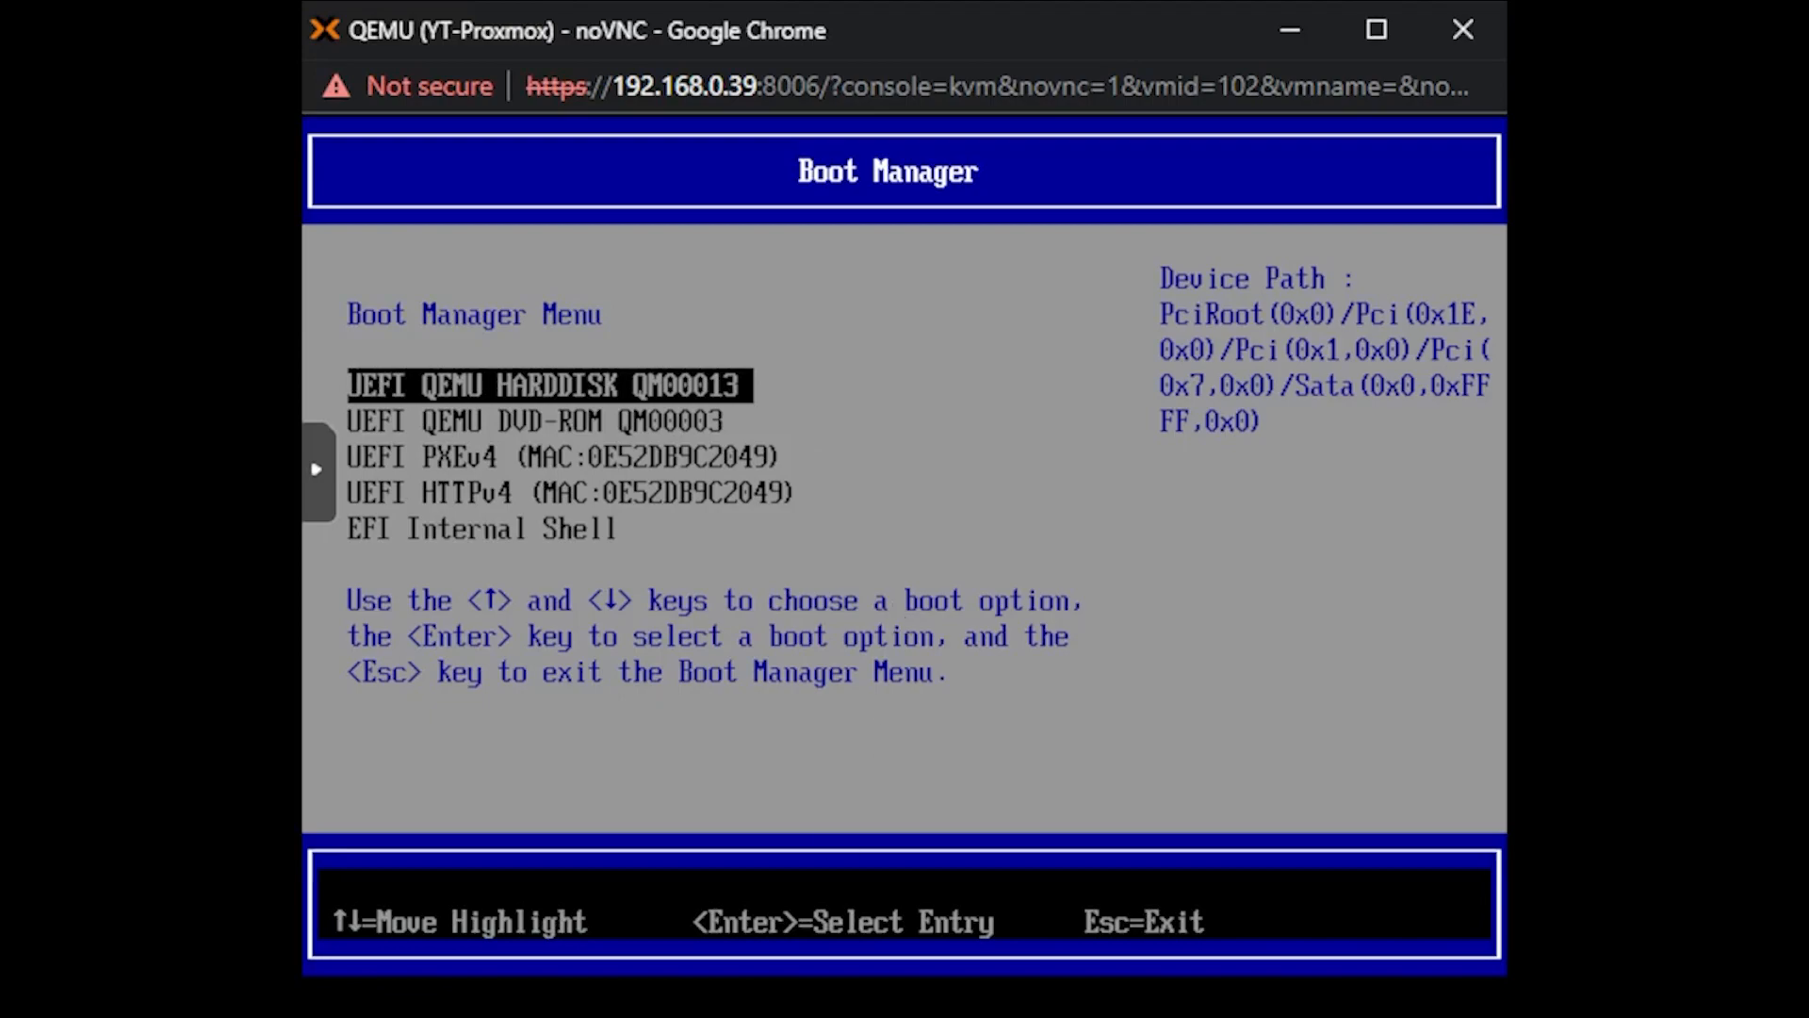
click(1029, 650)
key(Down)
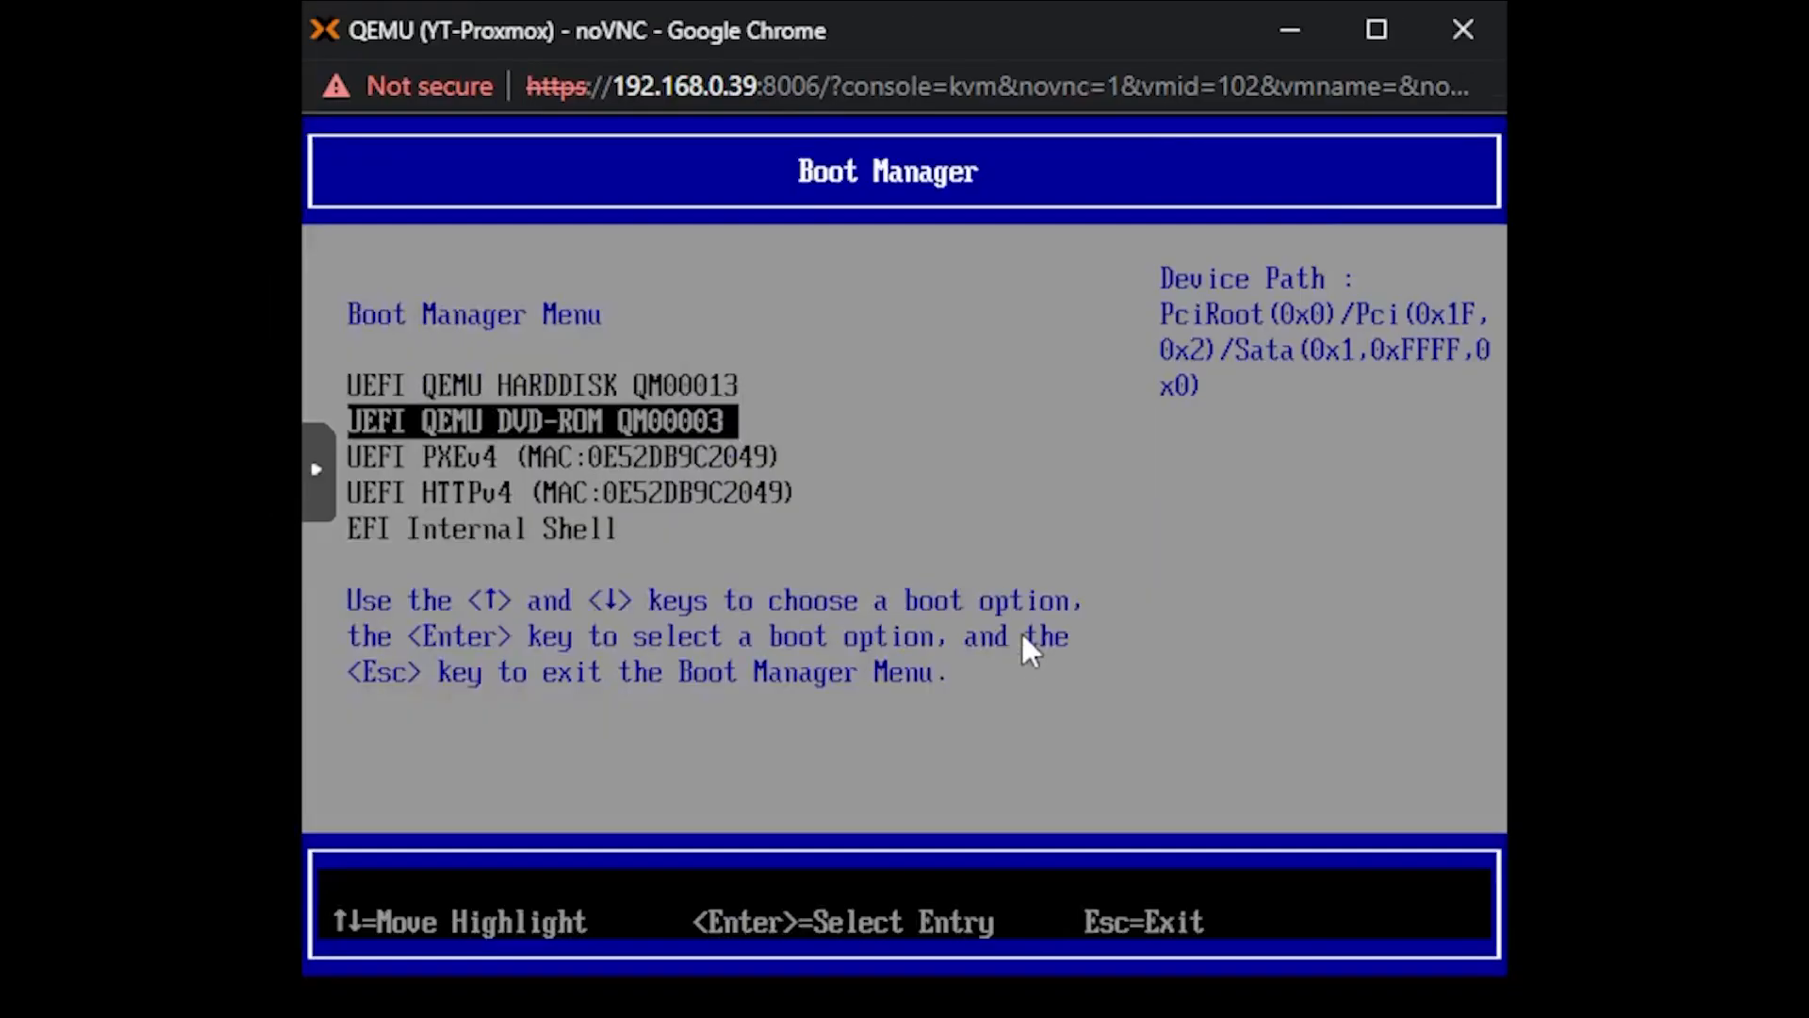
key(Escape)
- Open the Secure Boot Configuration in the firmware's Device Manager
key(Down)
key(Up)
key(Up)
key(Return)
key(Down)
key(Down)
key(Down)
key(Up)
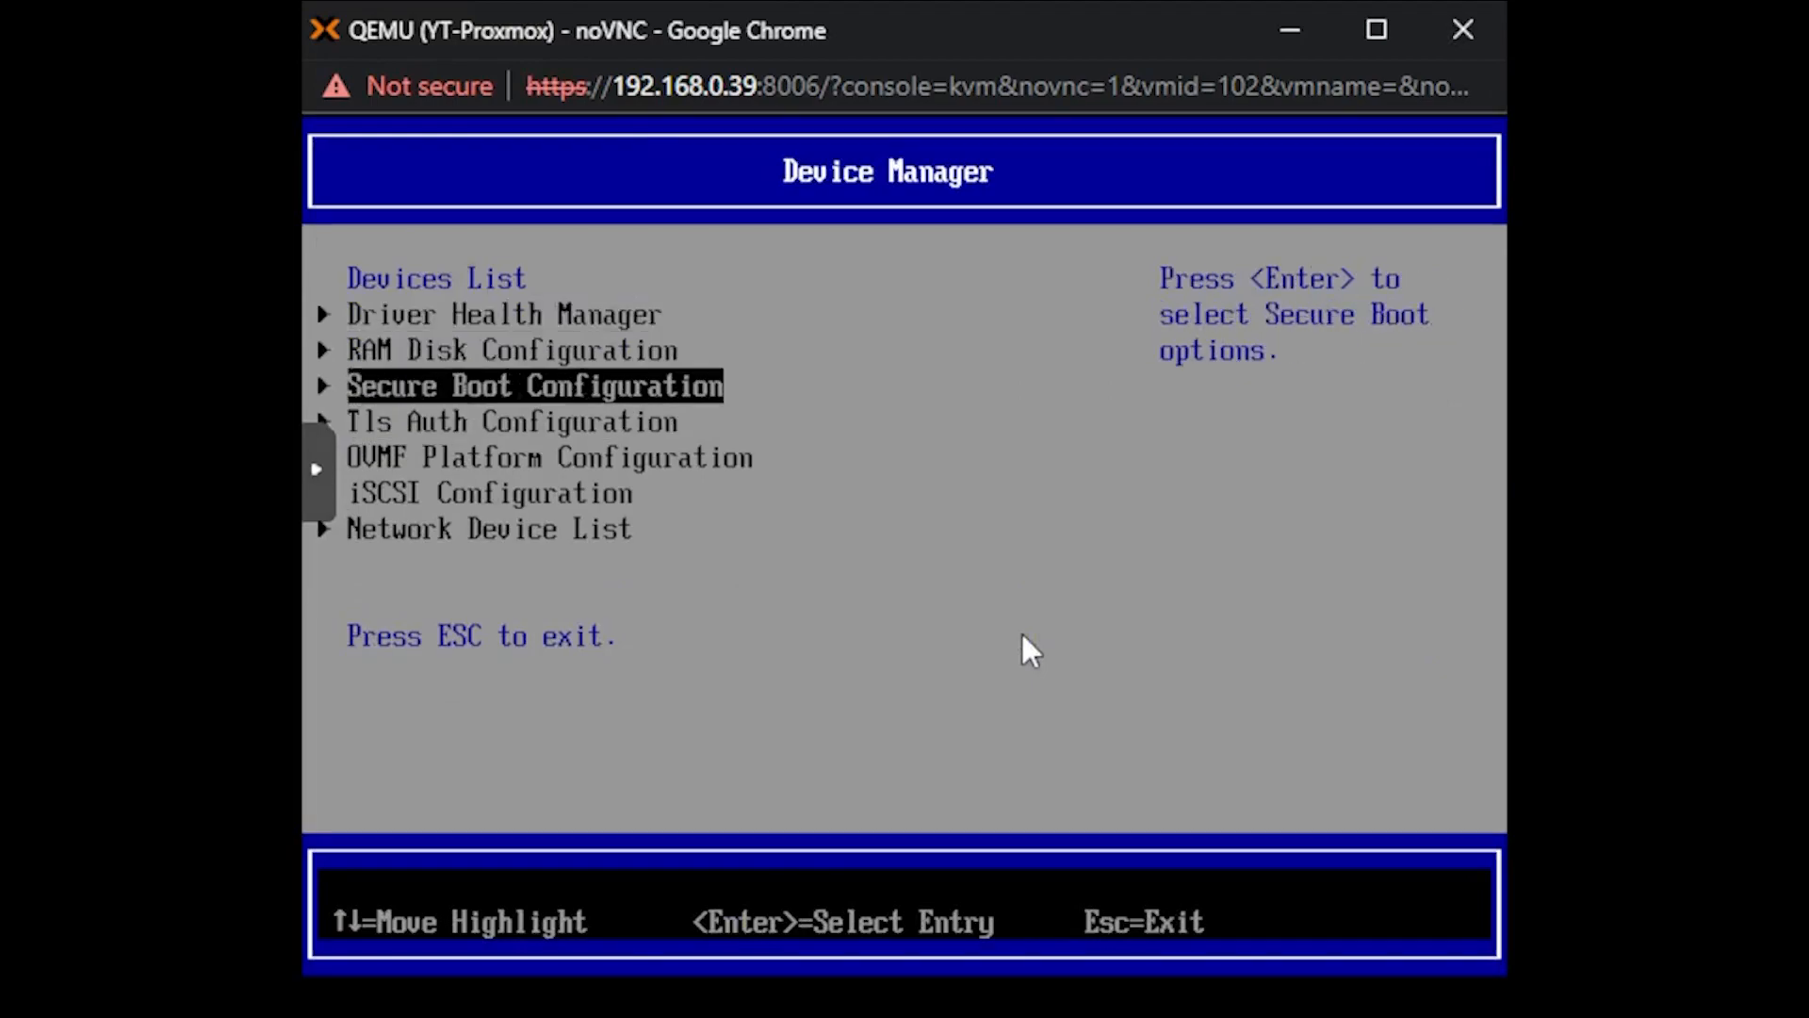
key(Return)
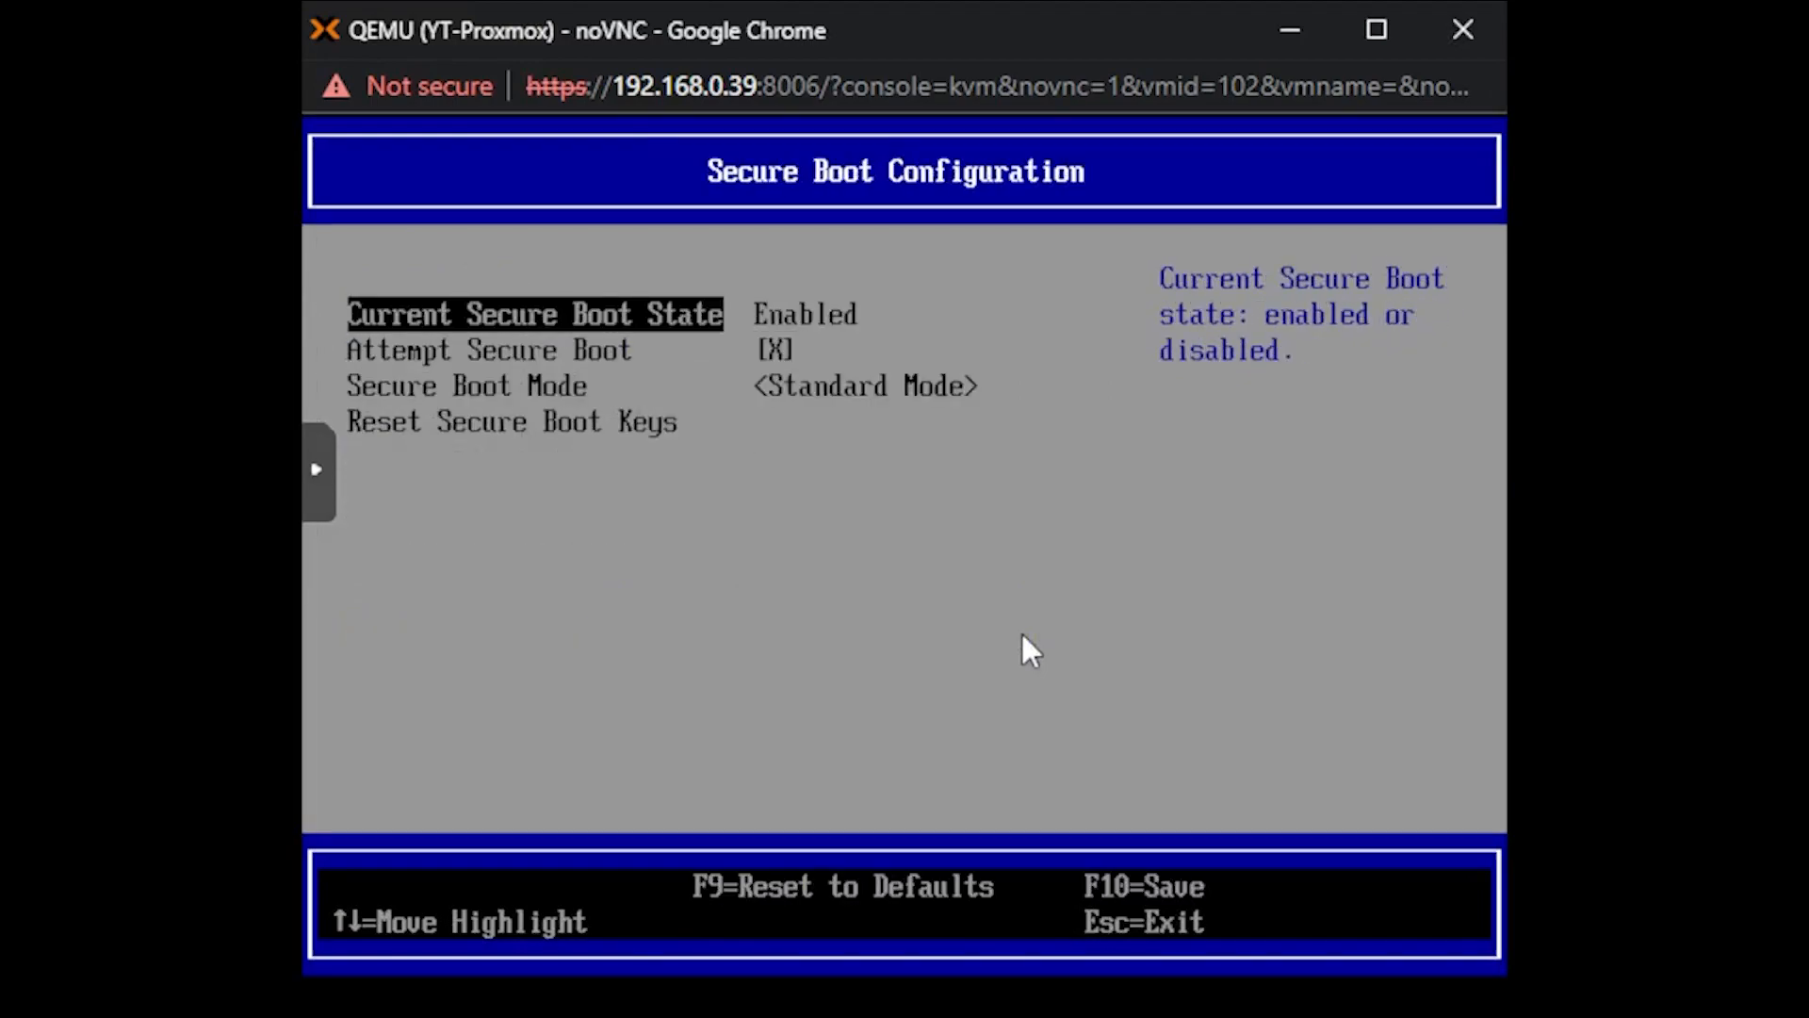
- Disable Attempt Secure Boot, save the configuration changes and return to the firmware's main menu
key(Down)
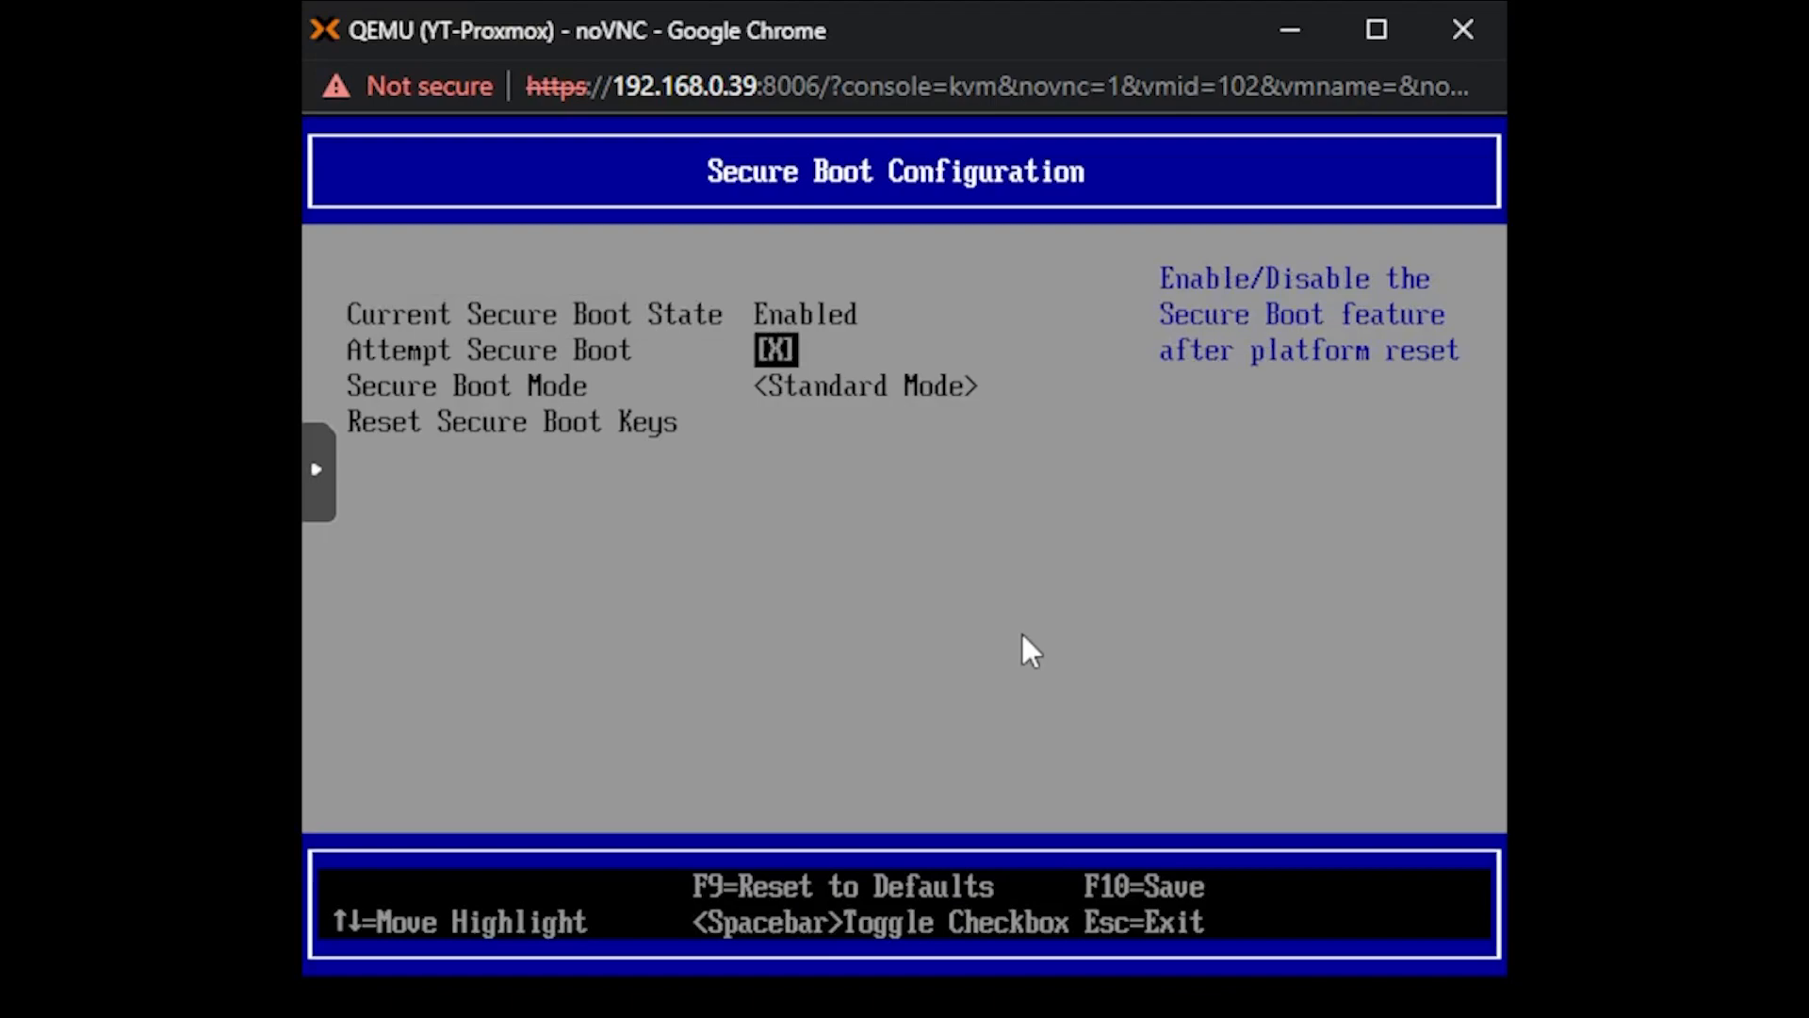
key(space)
key(Return)
key(F10)
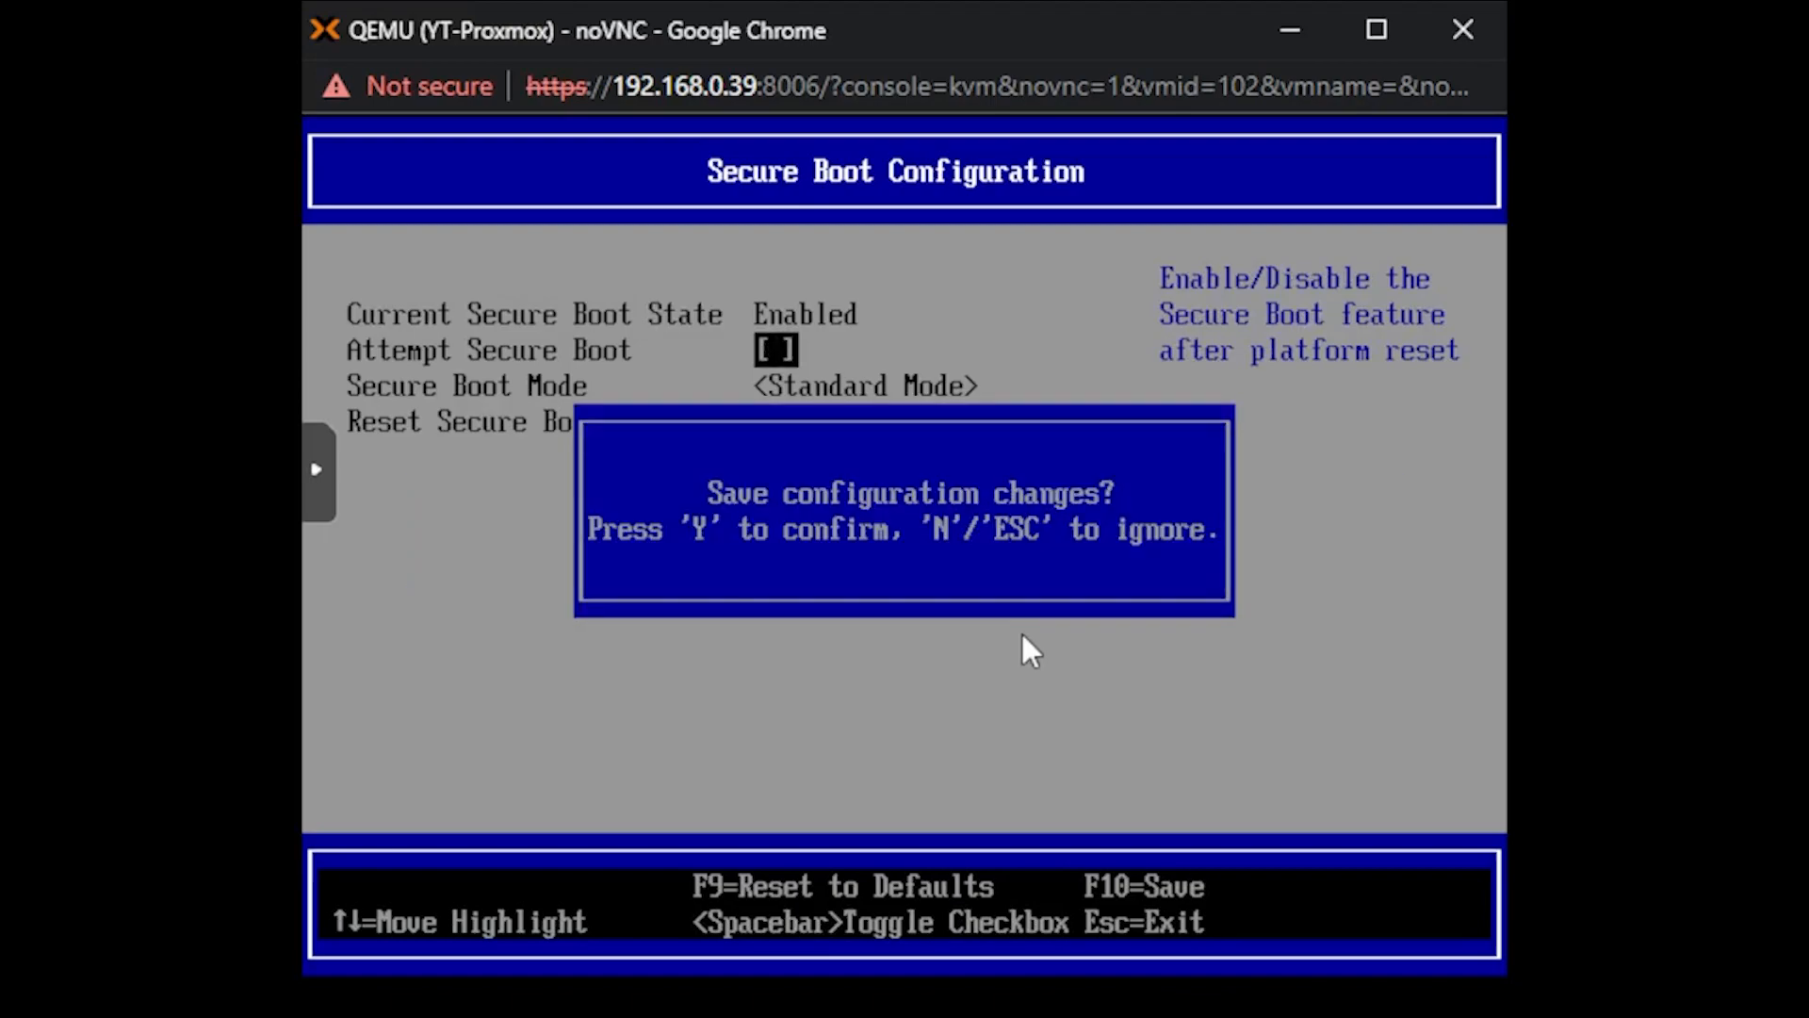
key(y)
key(Escape)
key(Escape)
- Choose Reset in the firmware's main menu to restart the virtual machine
key(Down)
key(Down)
key(Down)
key(Down)
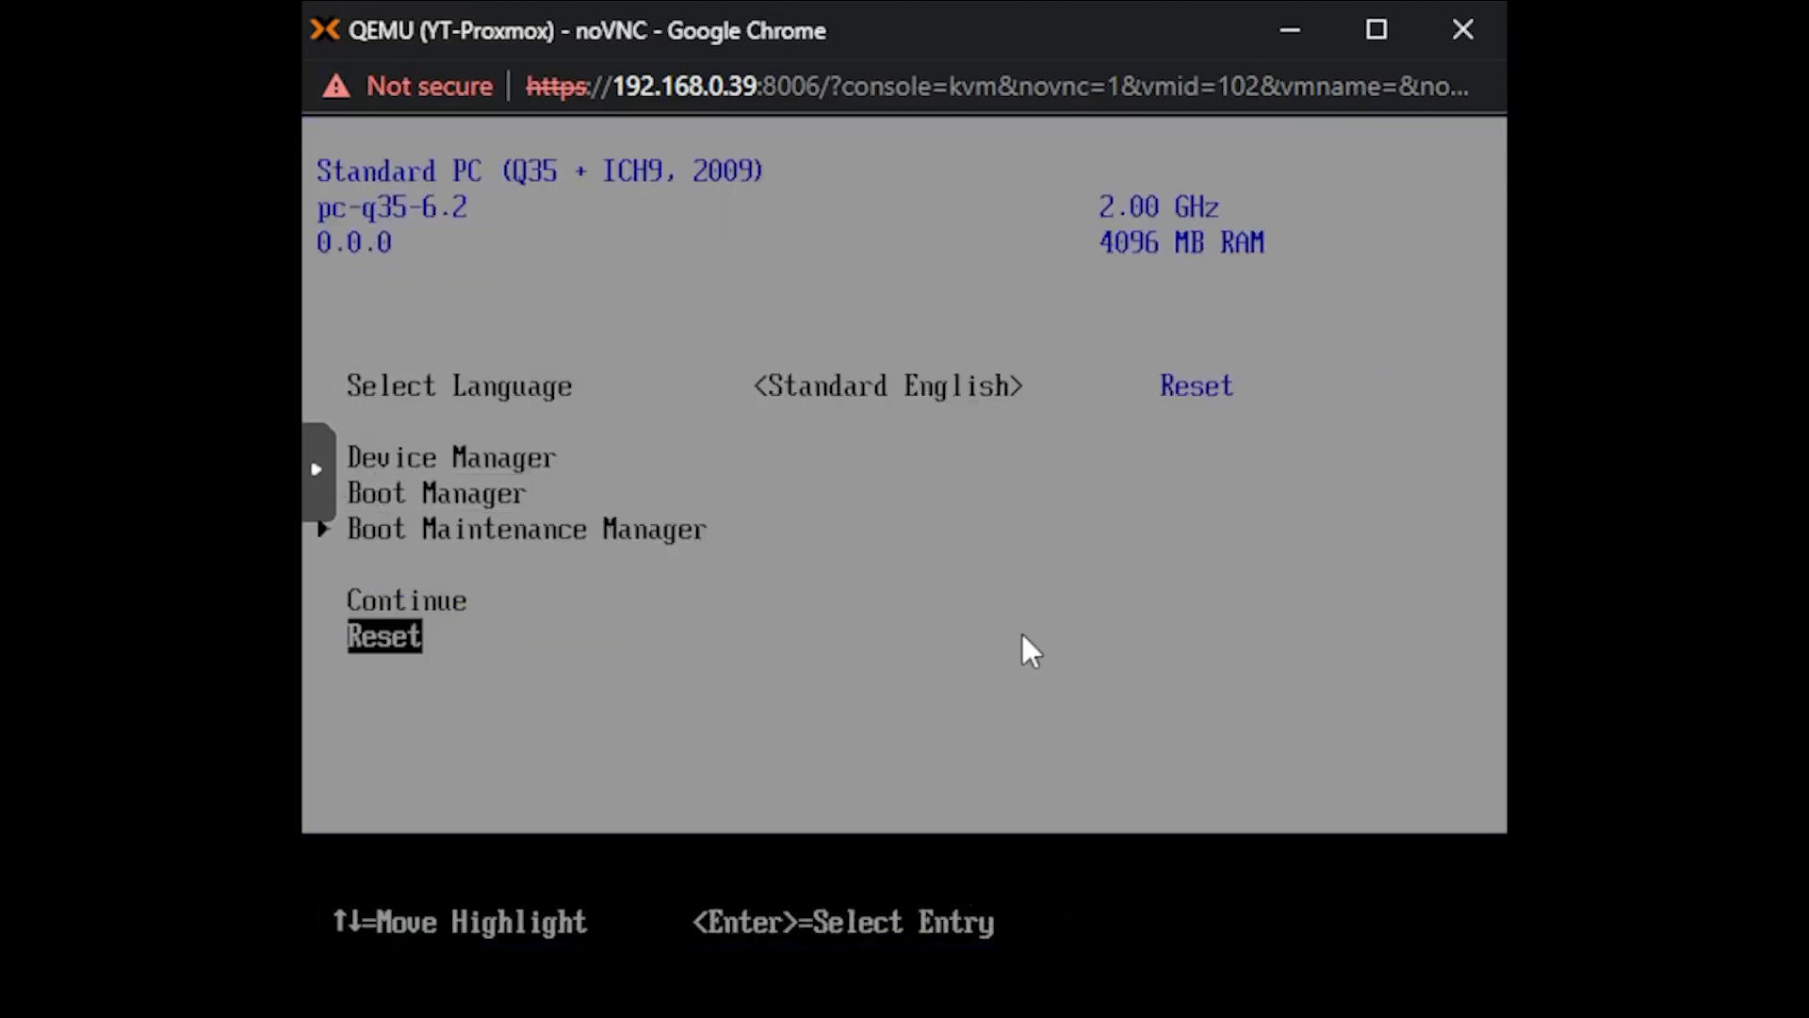
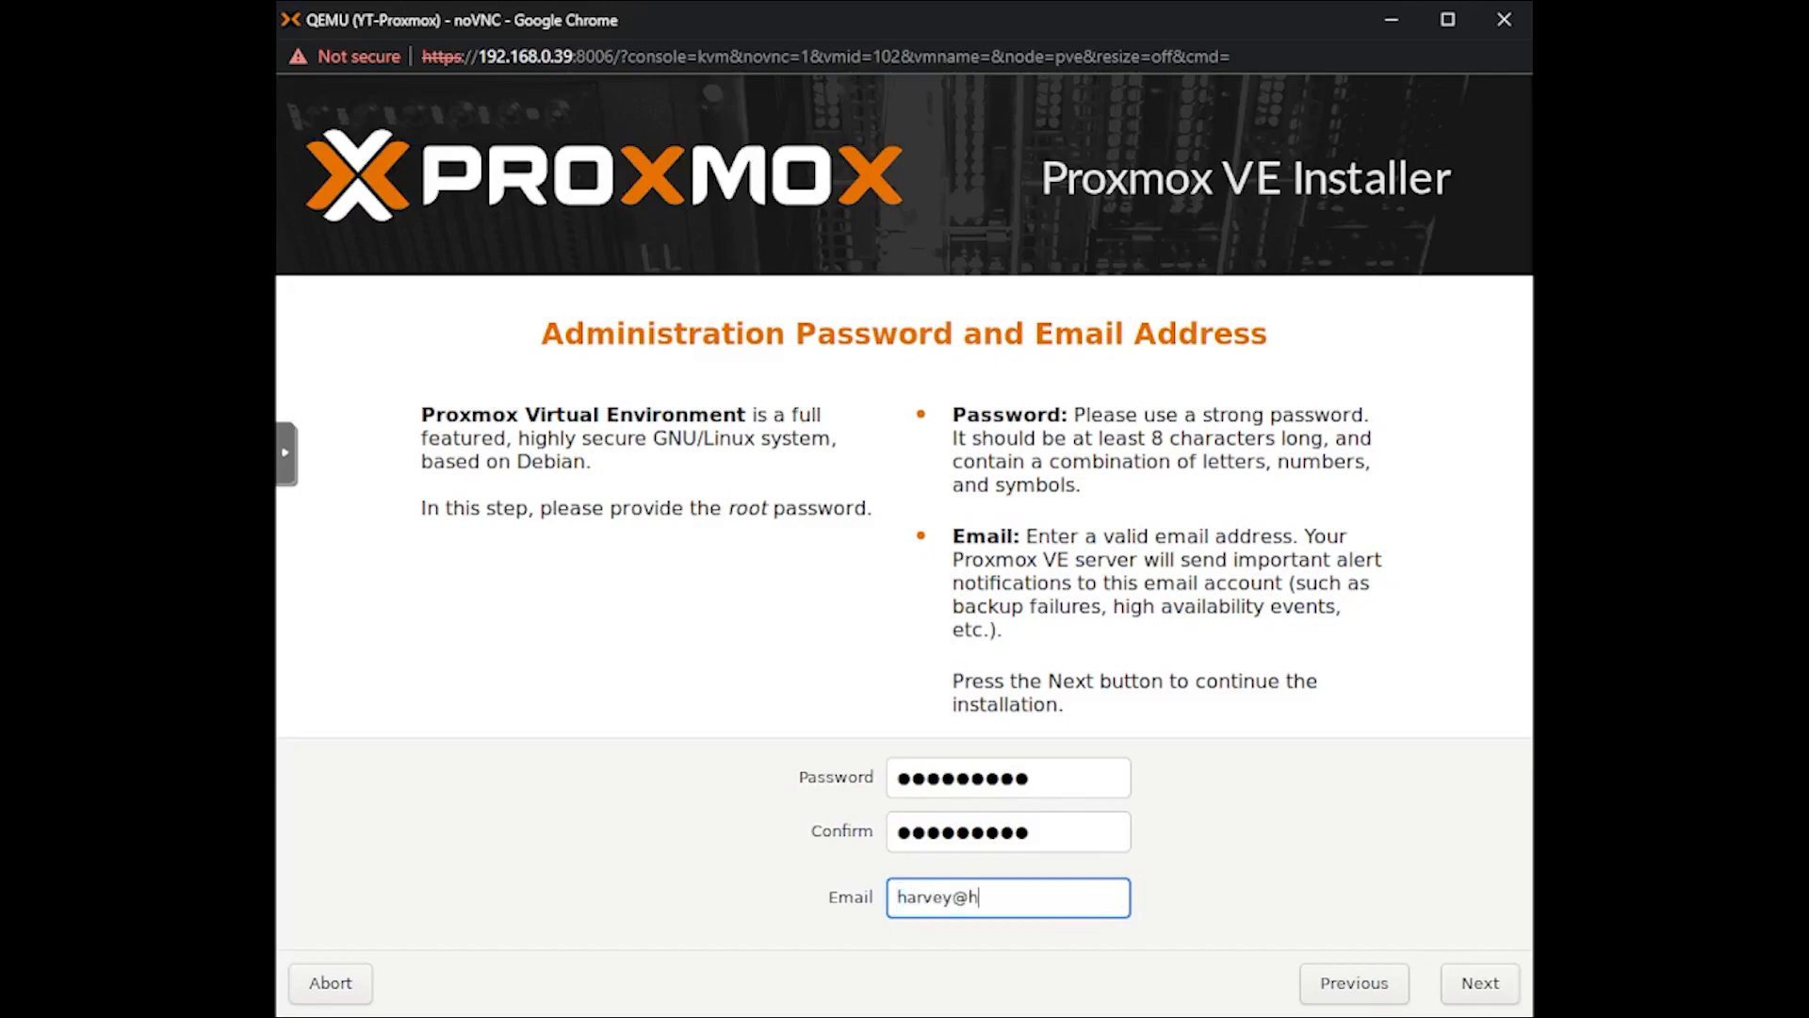
- Finish entering the administrator's e-mail address and continue to the installer's network configuration
text(sve.uk)
click(1479, 982)
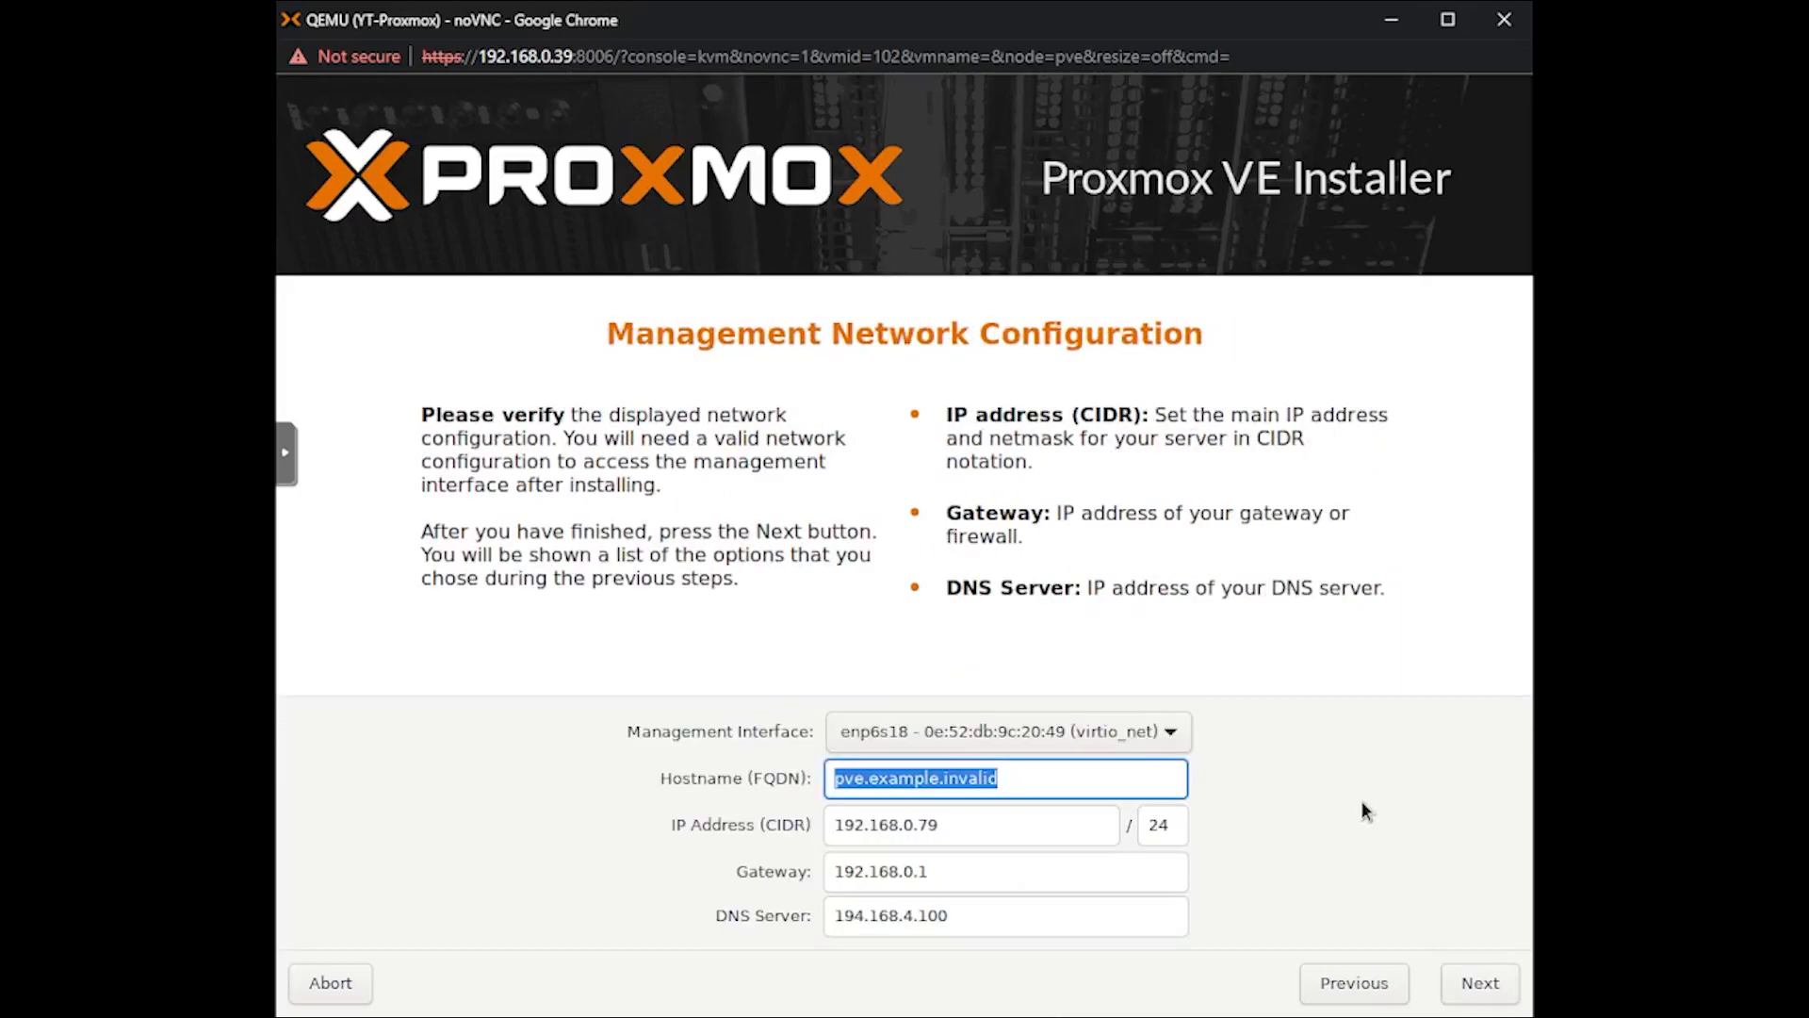
- Set the hostname to pve2.local, accept the remaining network settings and start the Proxmox VE installation
text(pve2.)
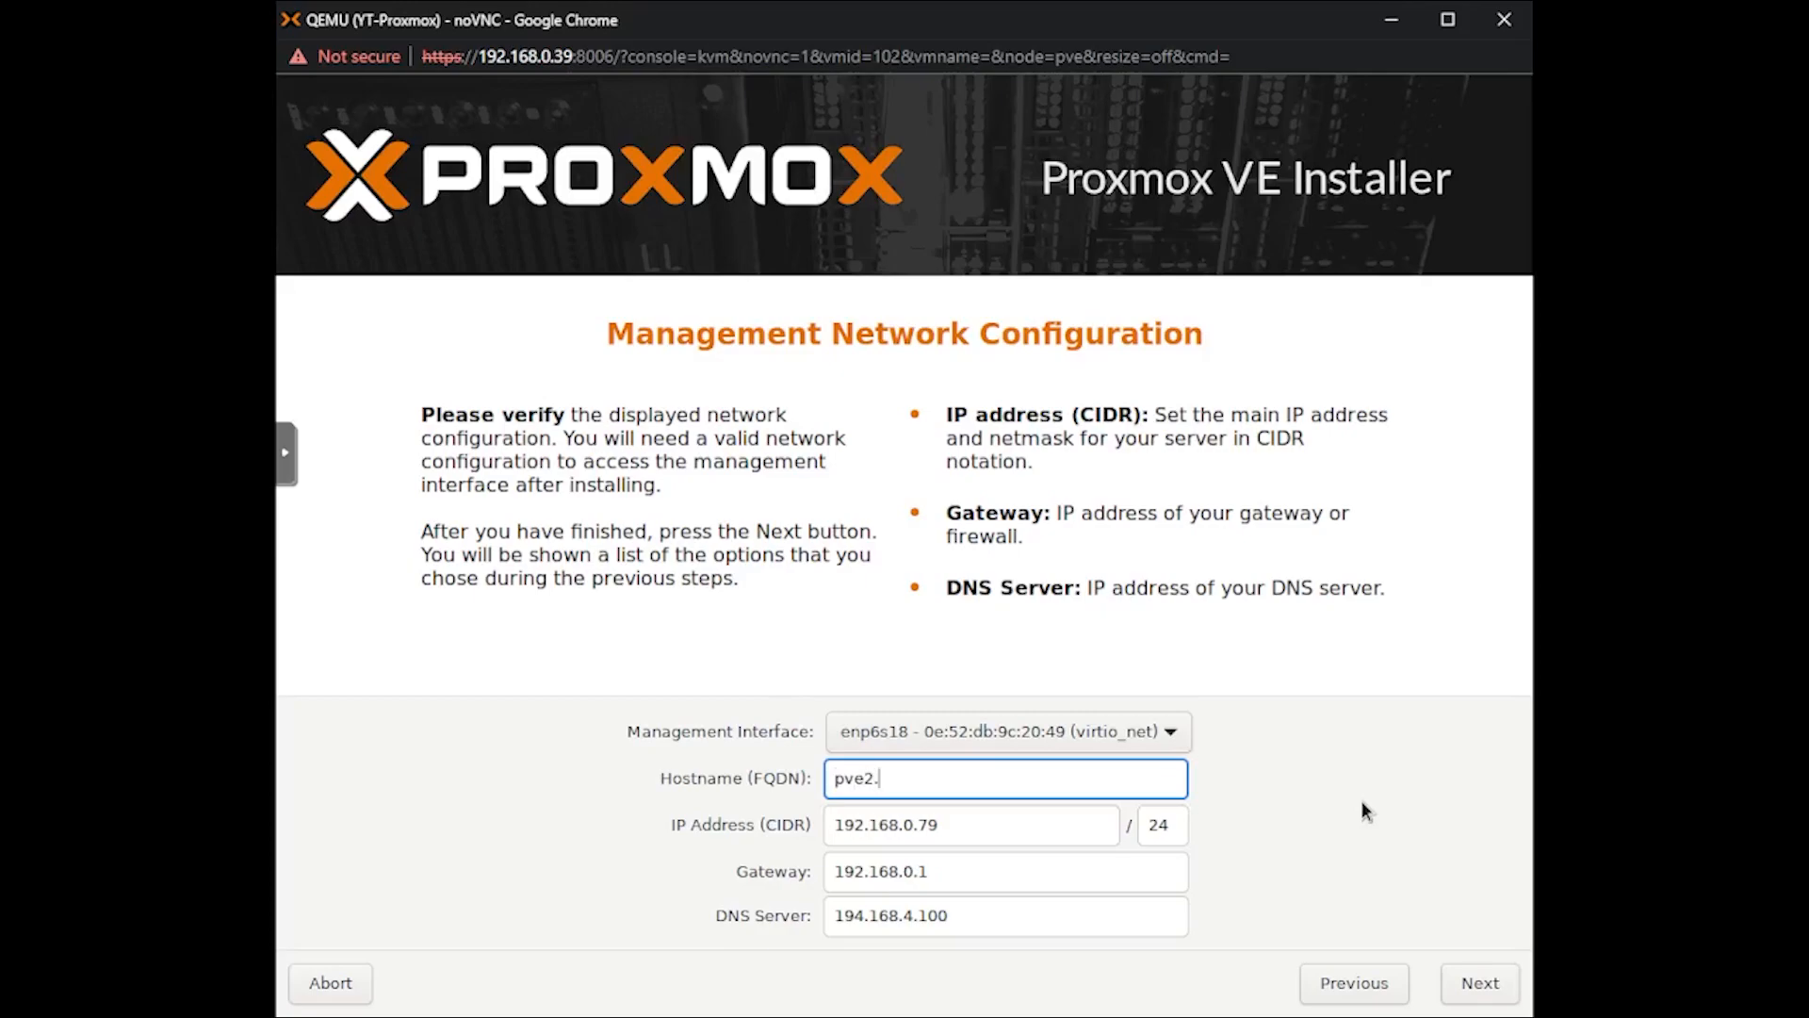
text(local)
click(1457, 989)
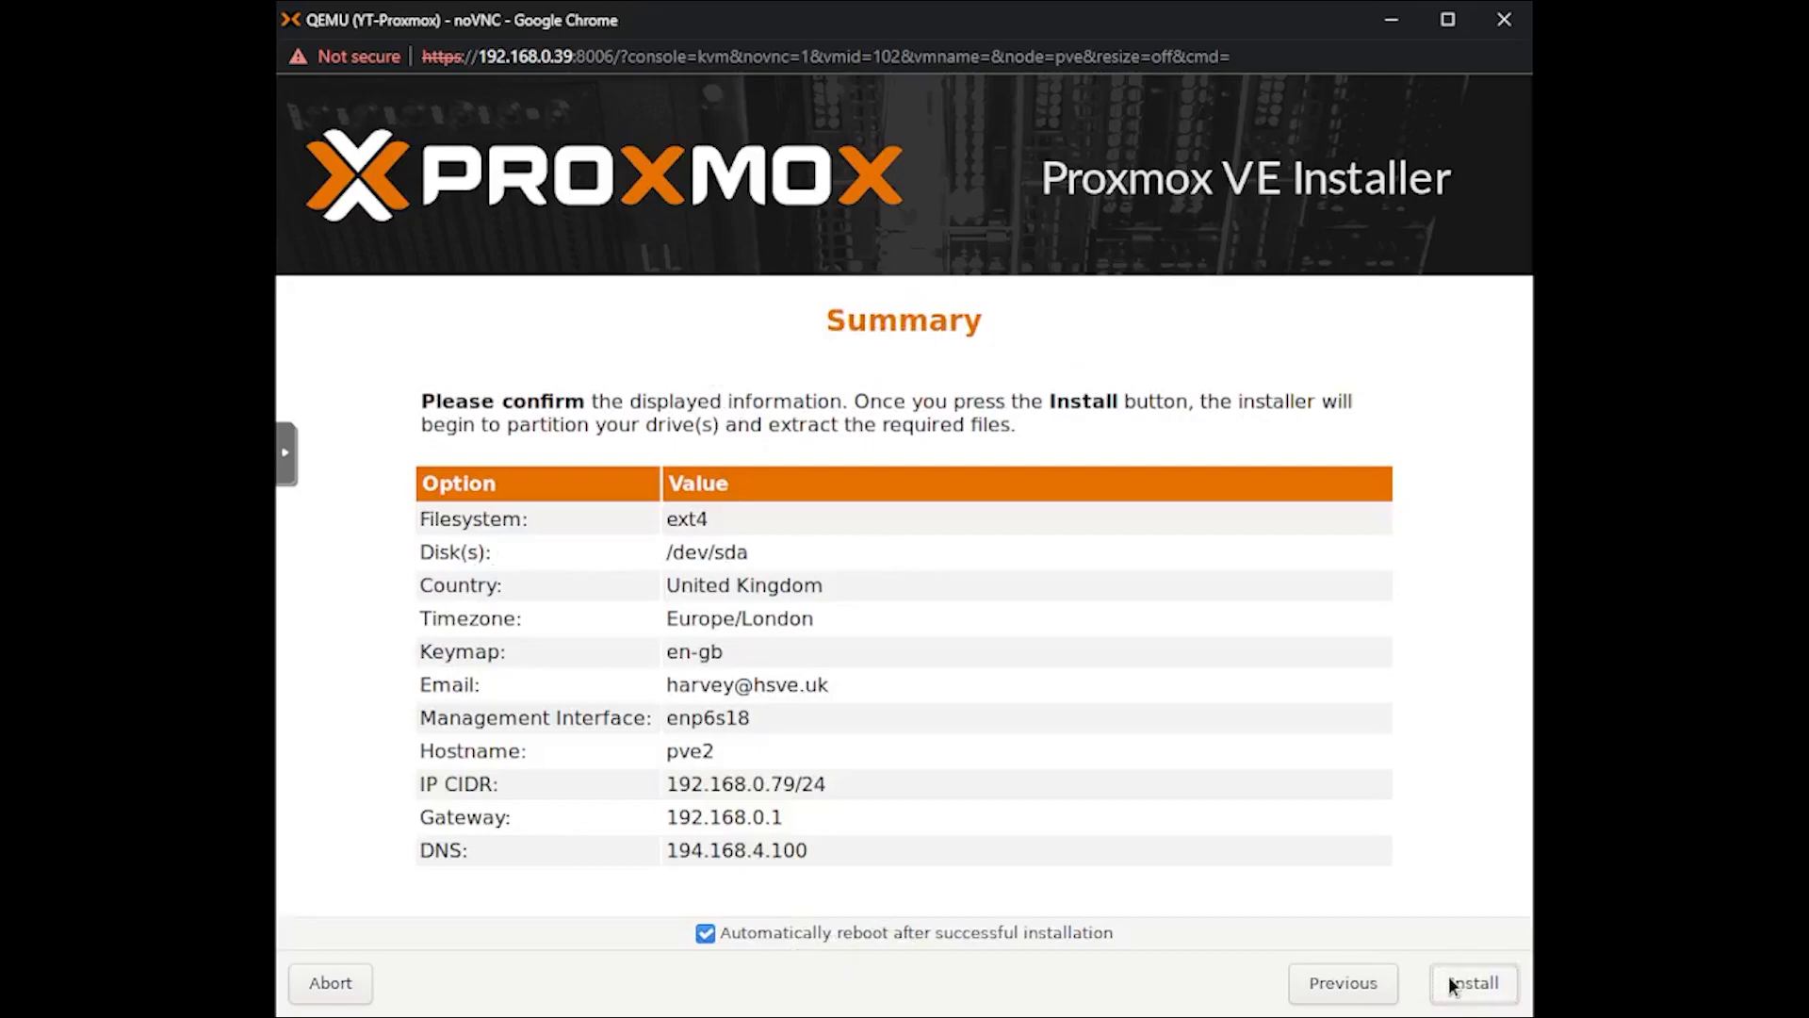
click(1454, 983)
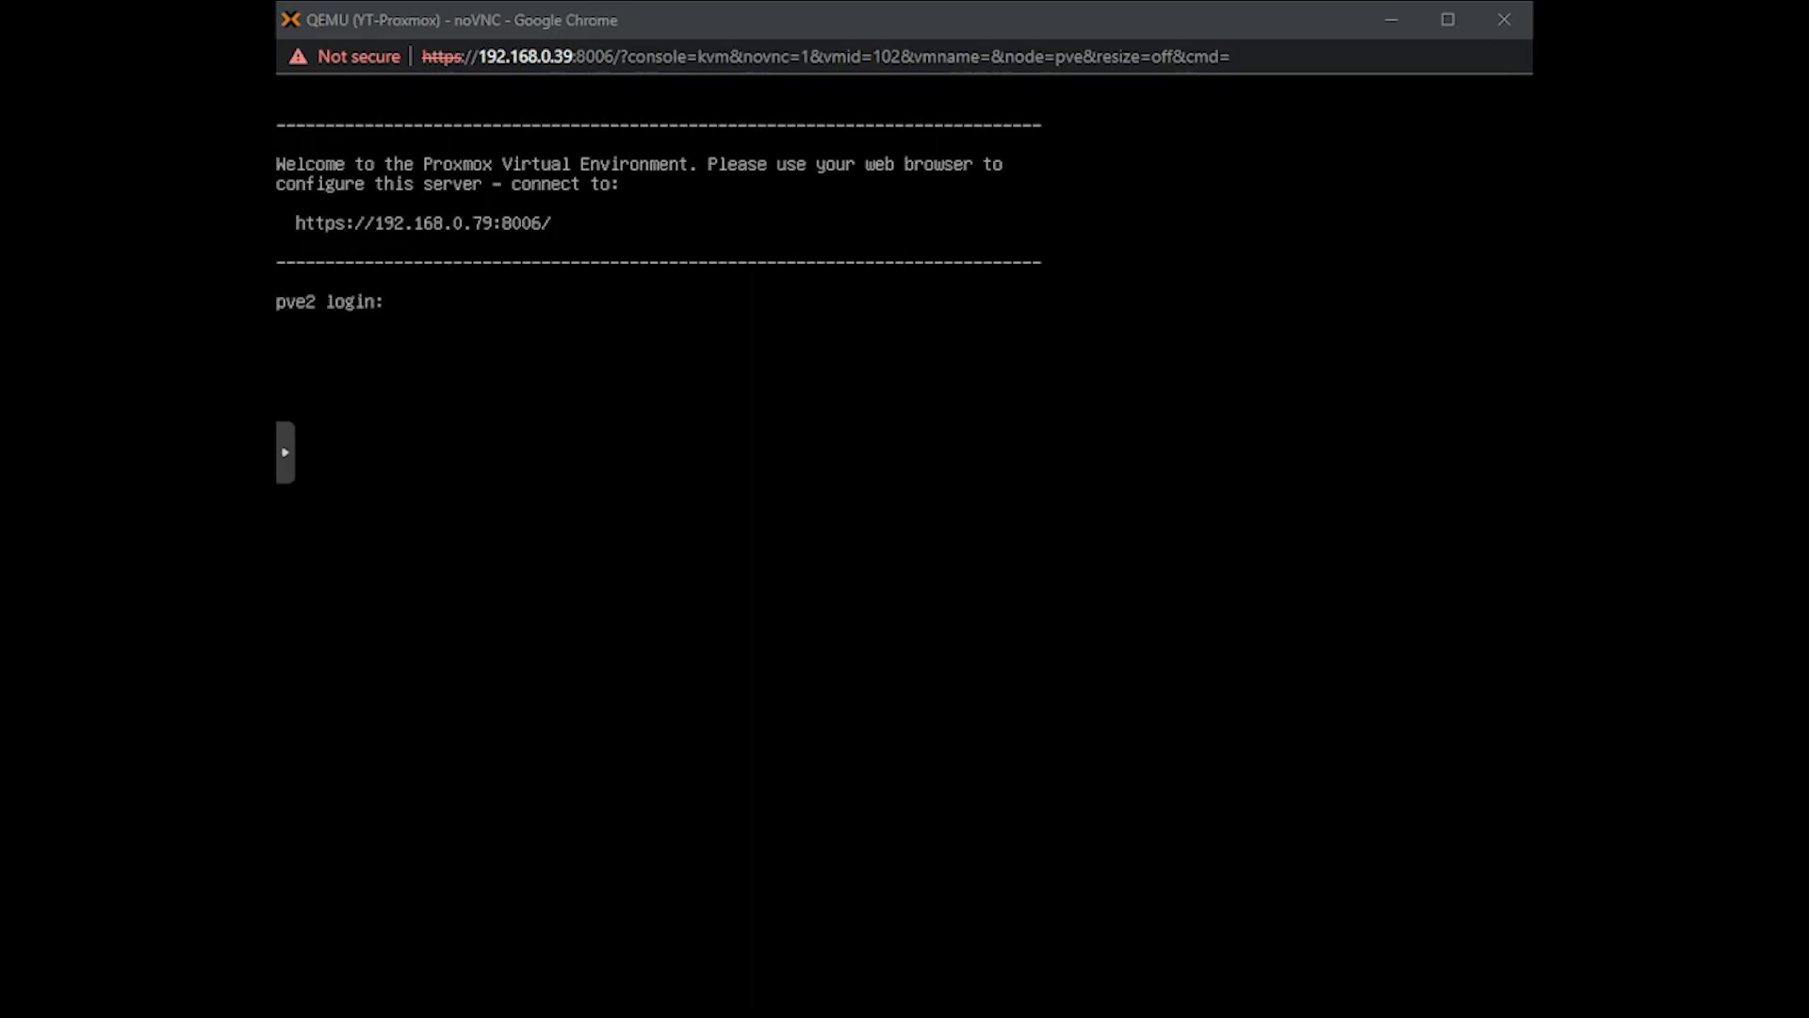
click(1392, 20)
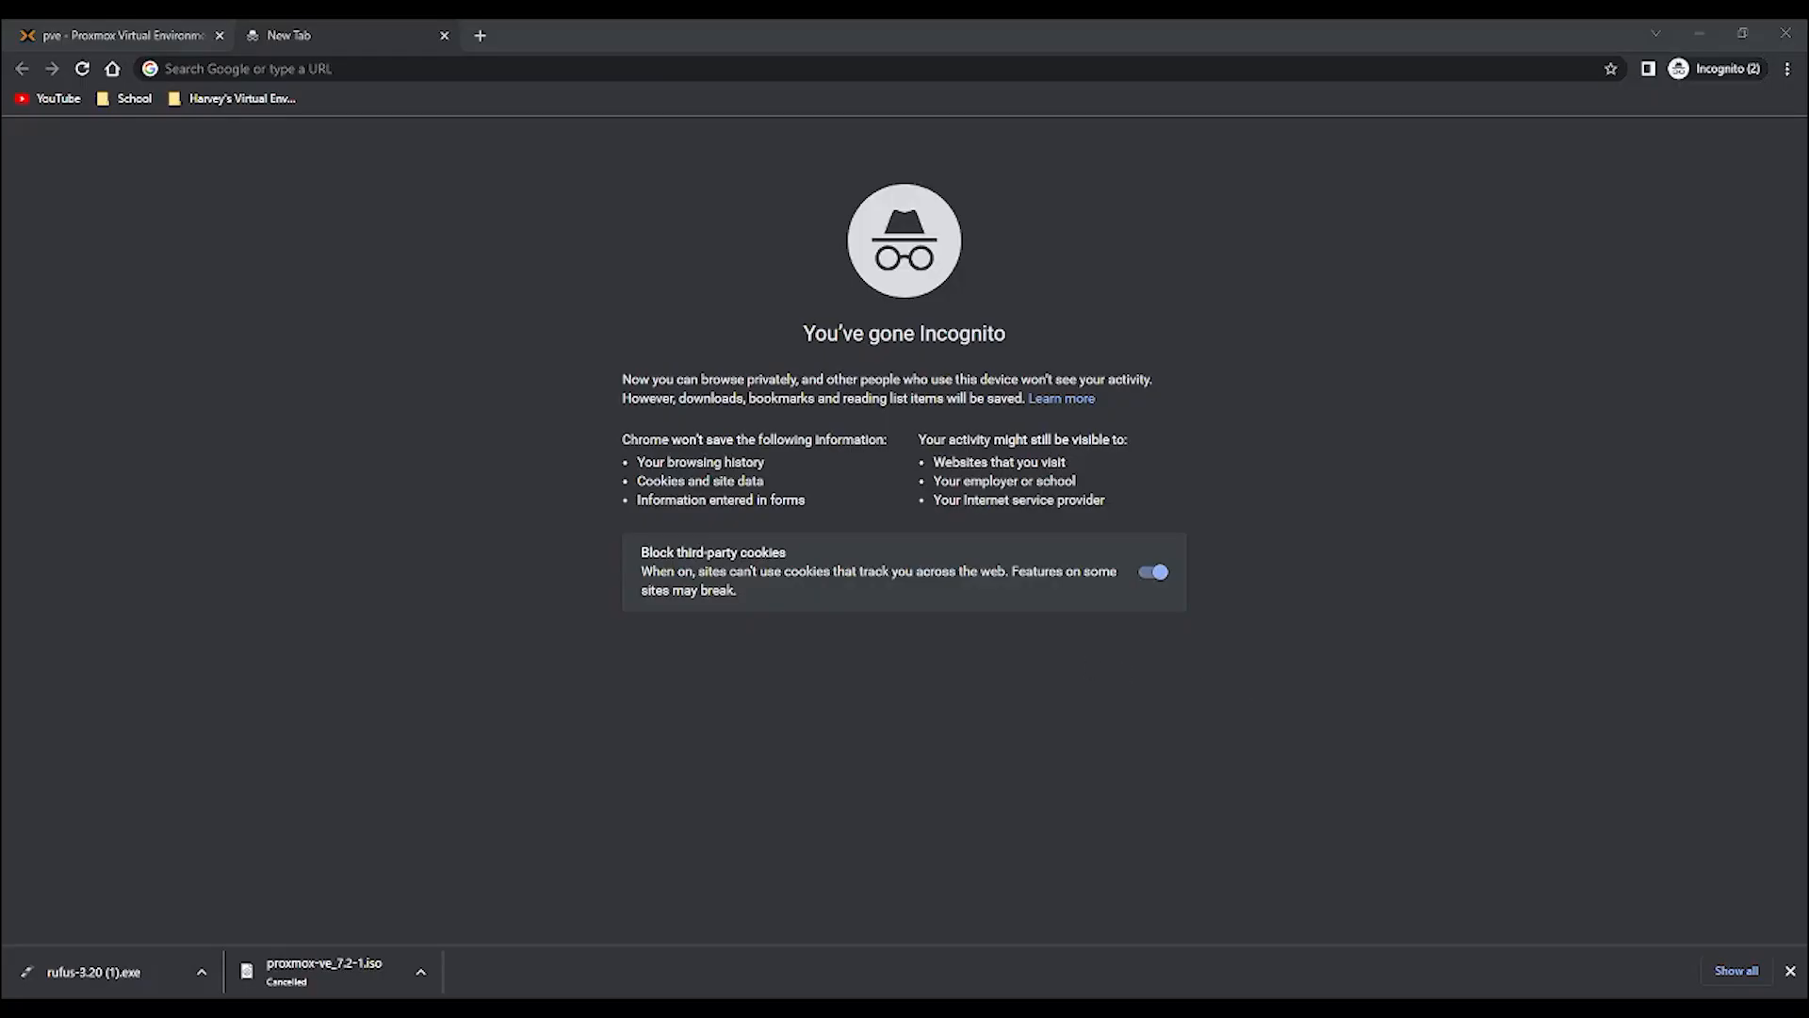
click(387, 73)
text(192)
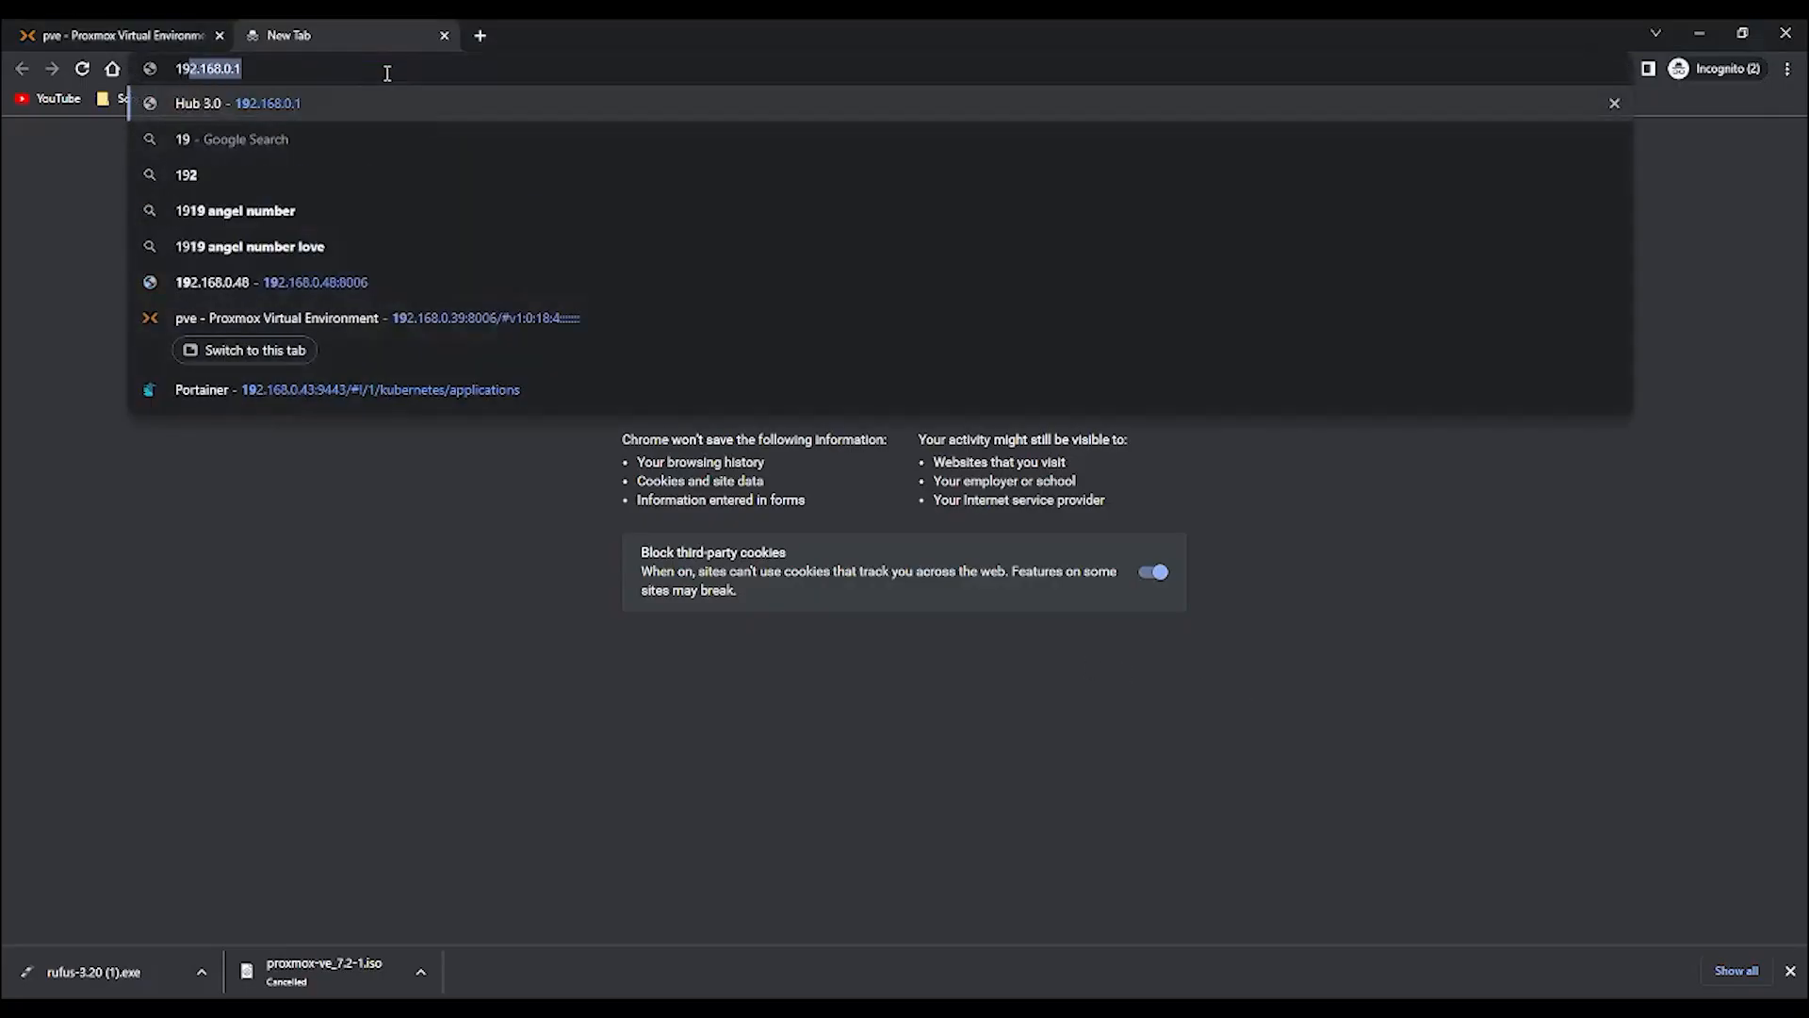
key(BackSpace)
key(BackSpace)
key(BackSpace)
key(BackSpace)
text(https:)
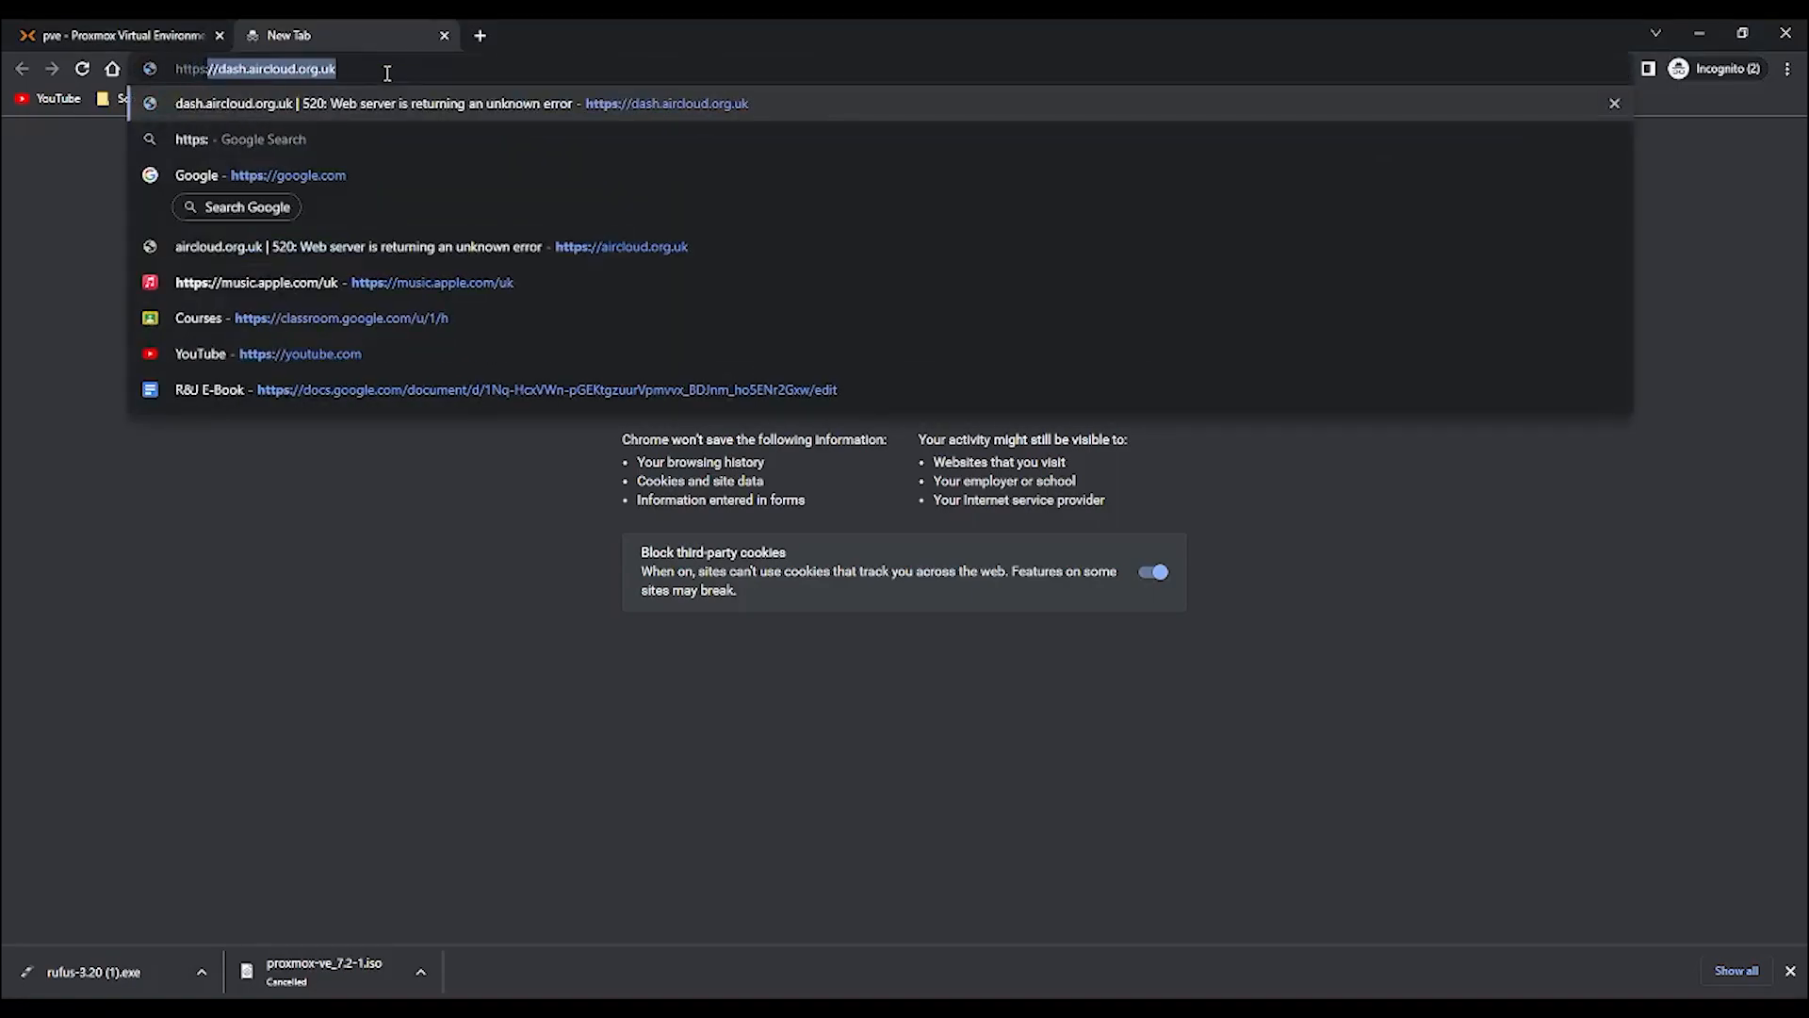
text(//192.168.0.)
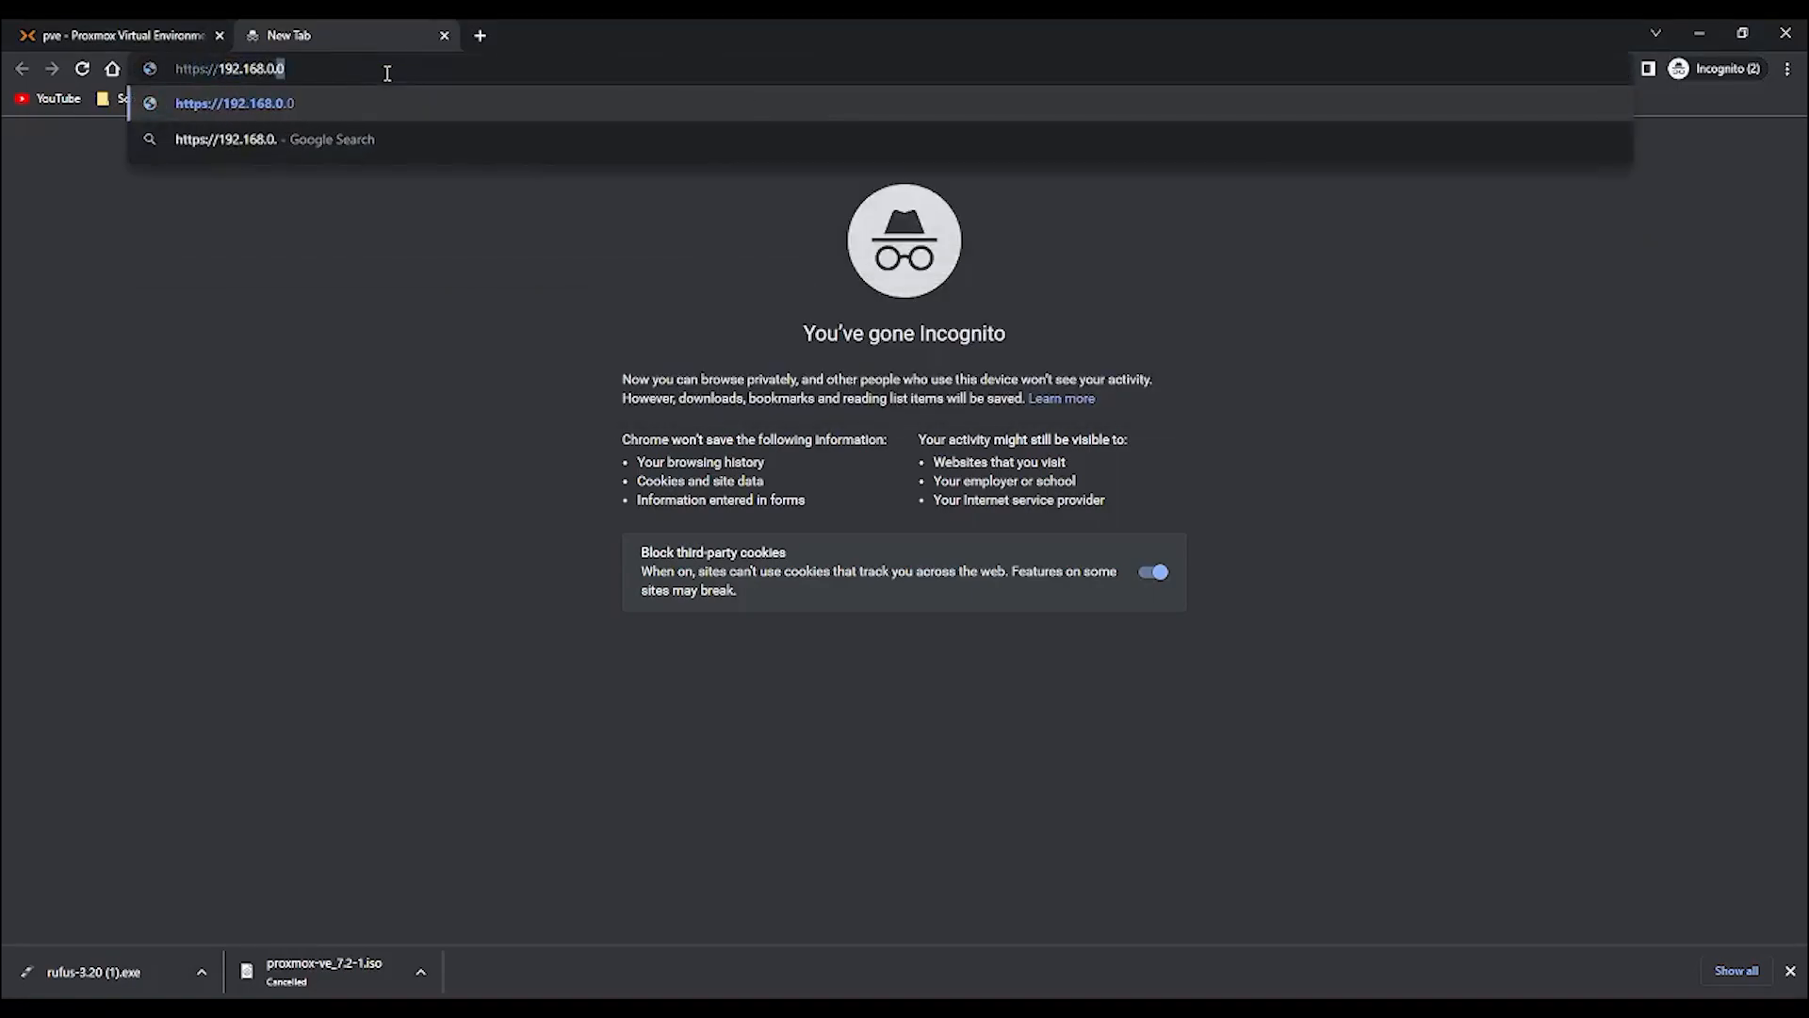
text(79)
key(Return)
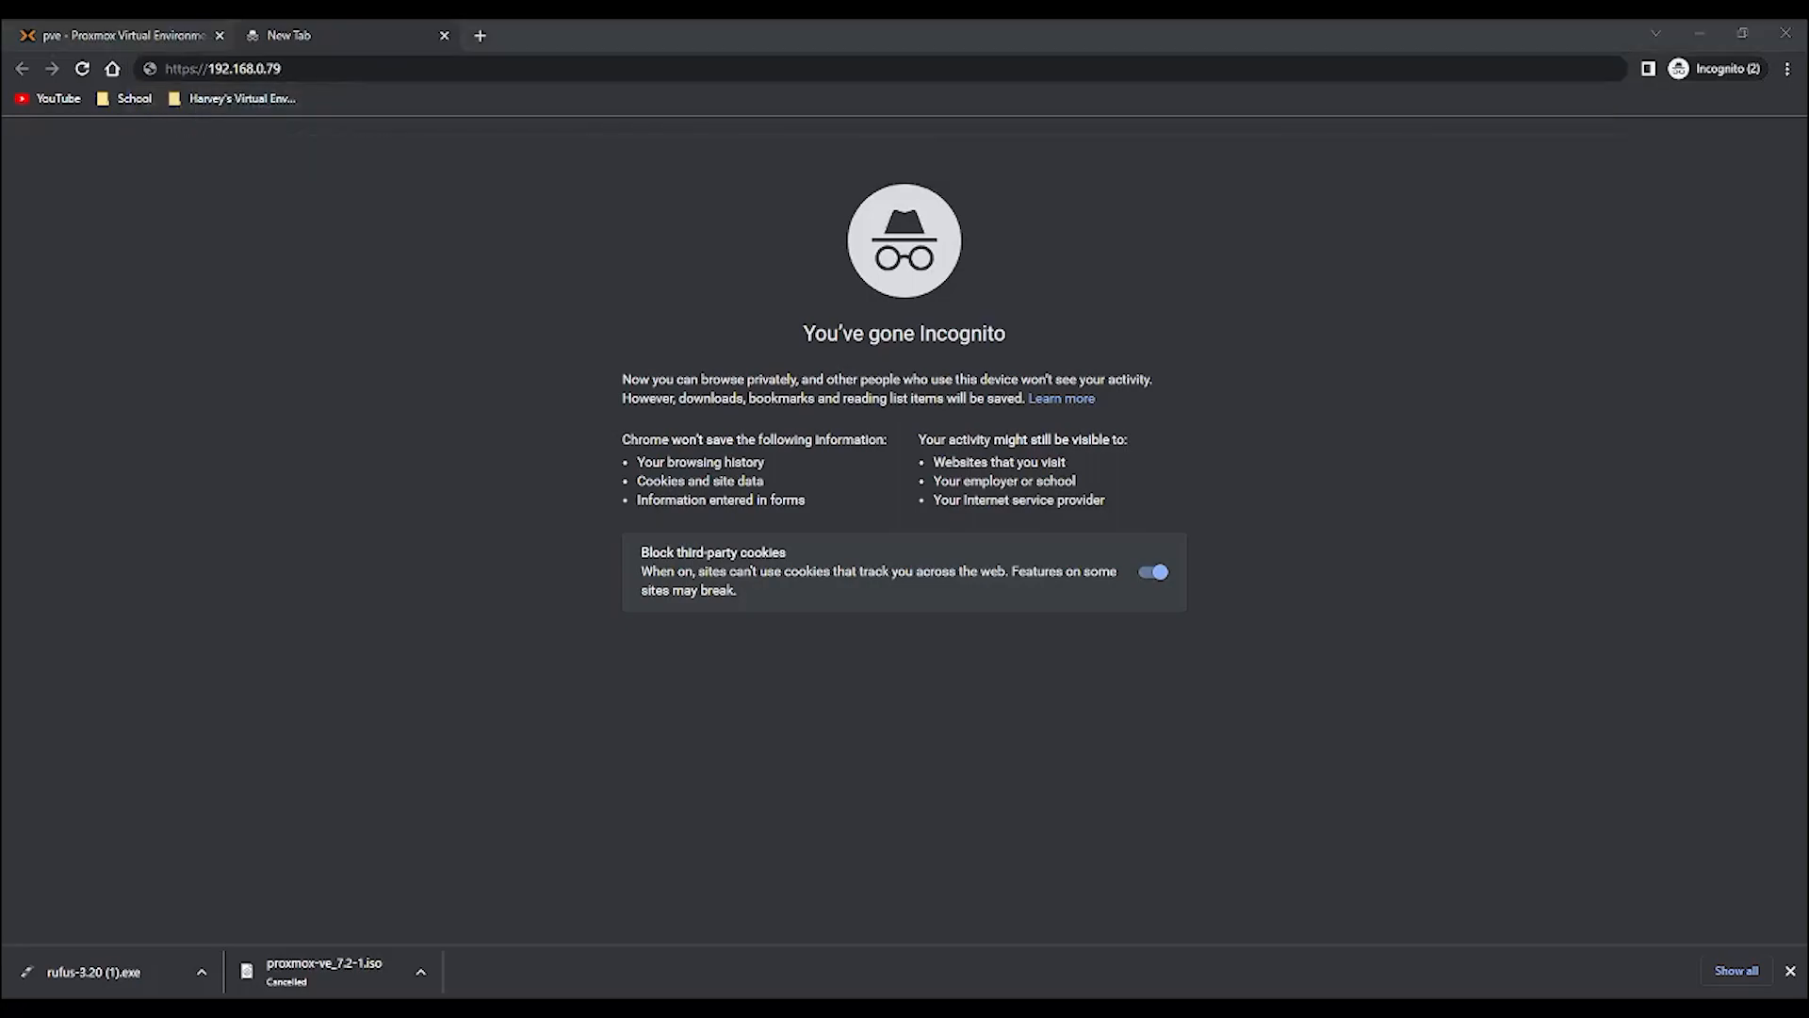
click(384, 70)
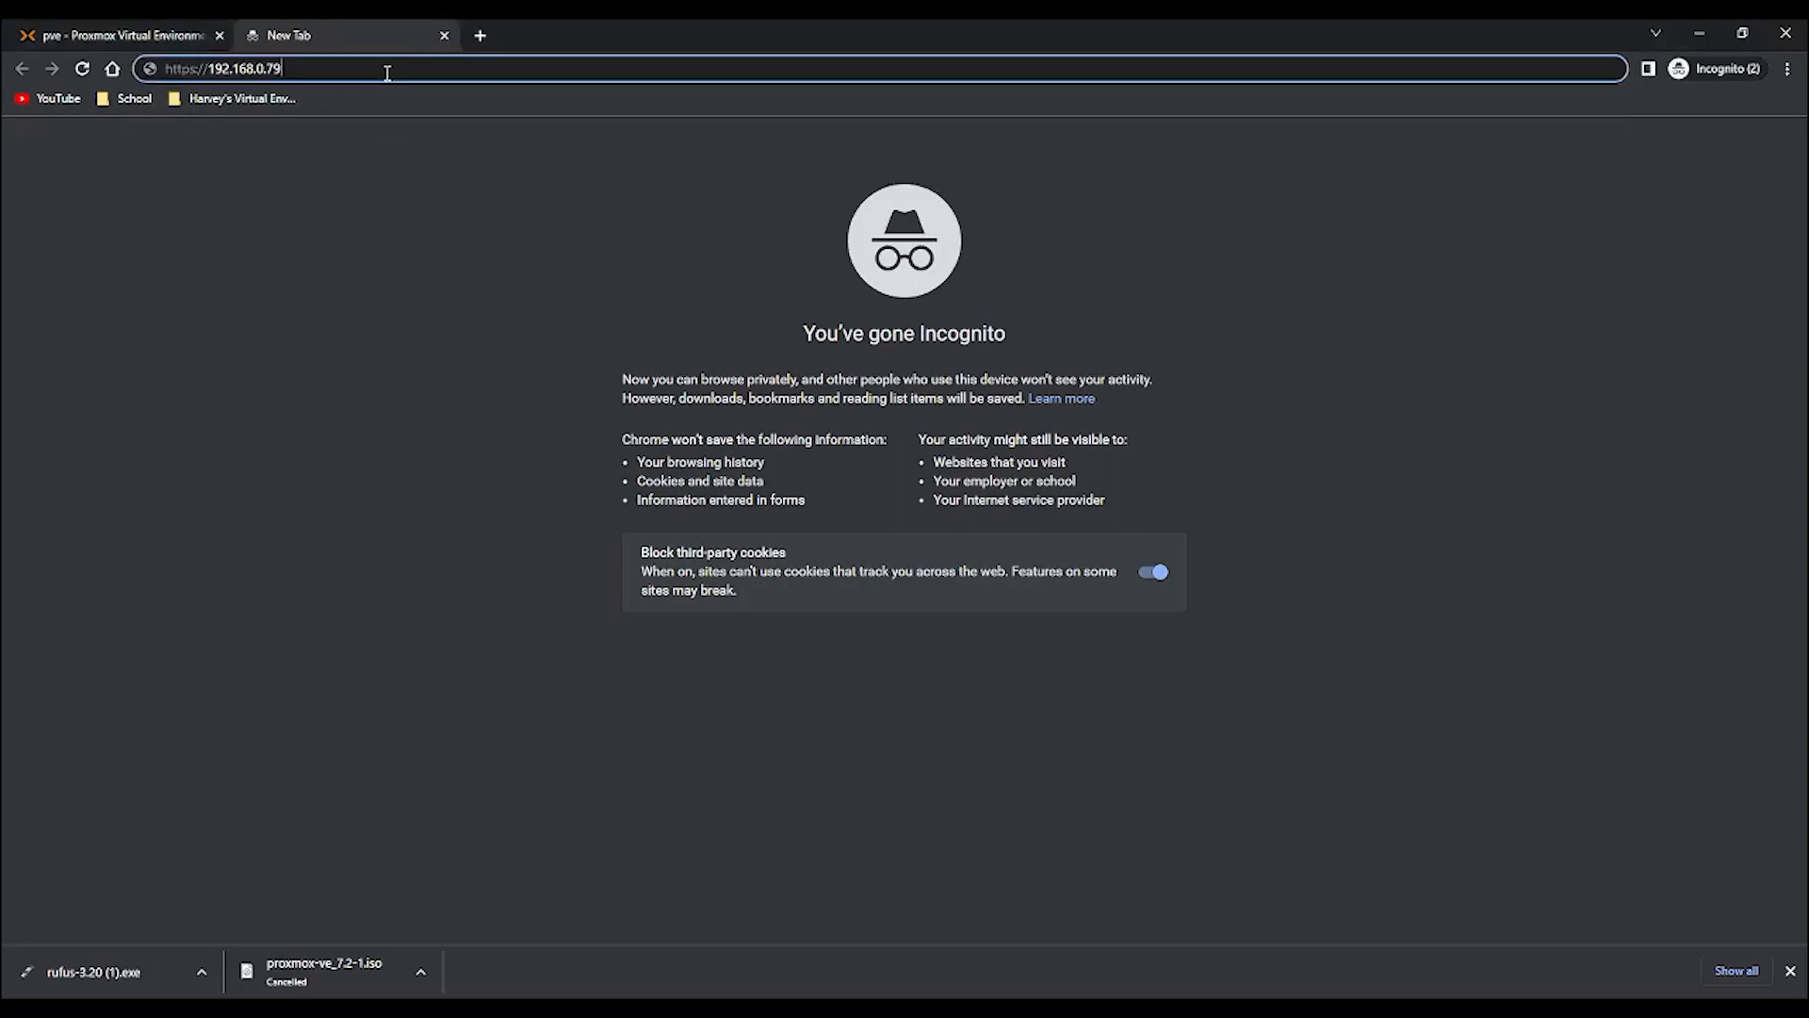
text(:8006)
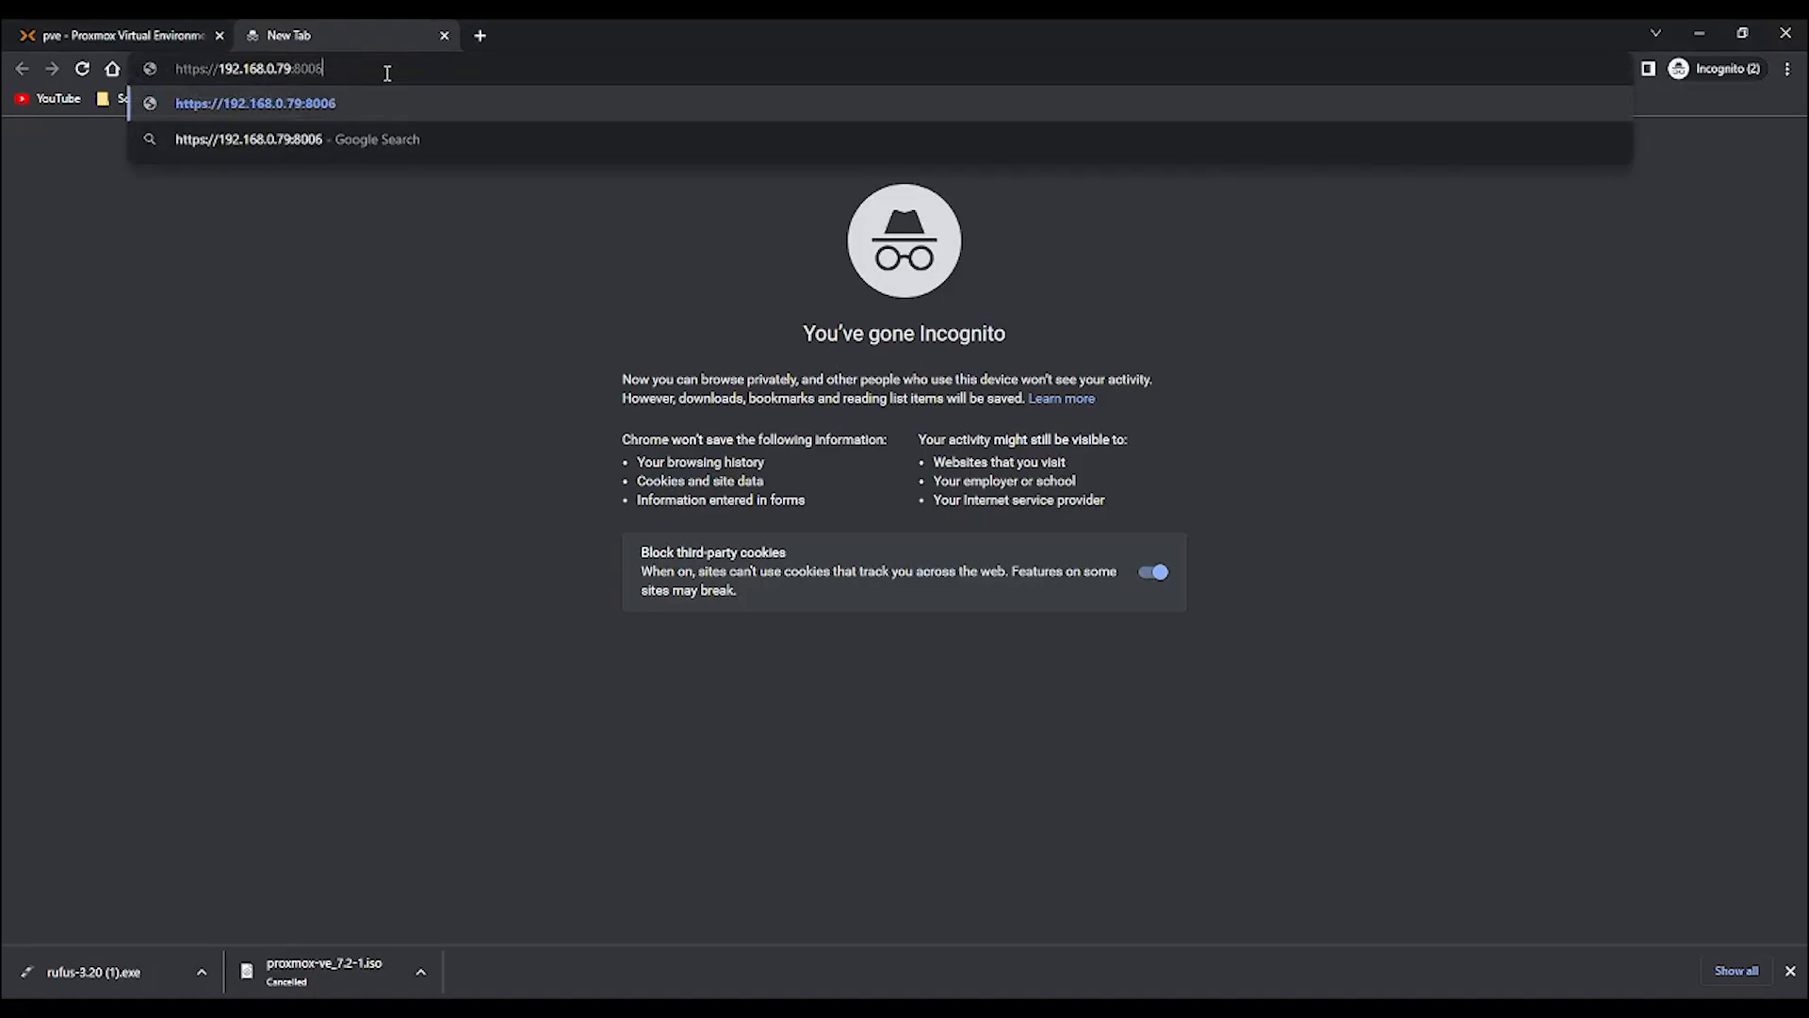
key(Return)
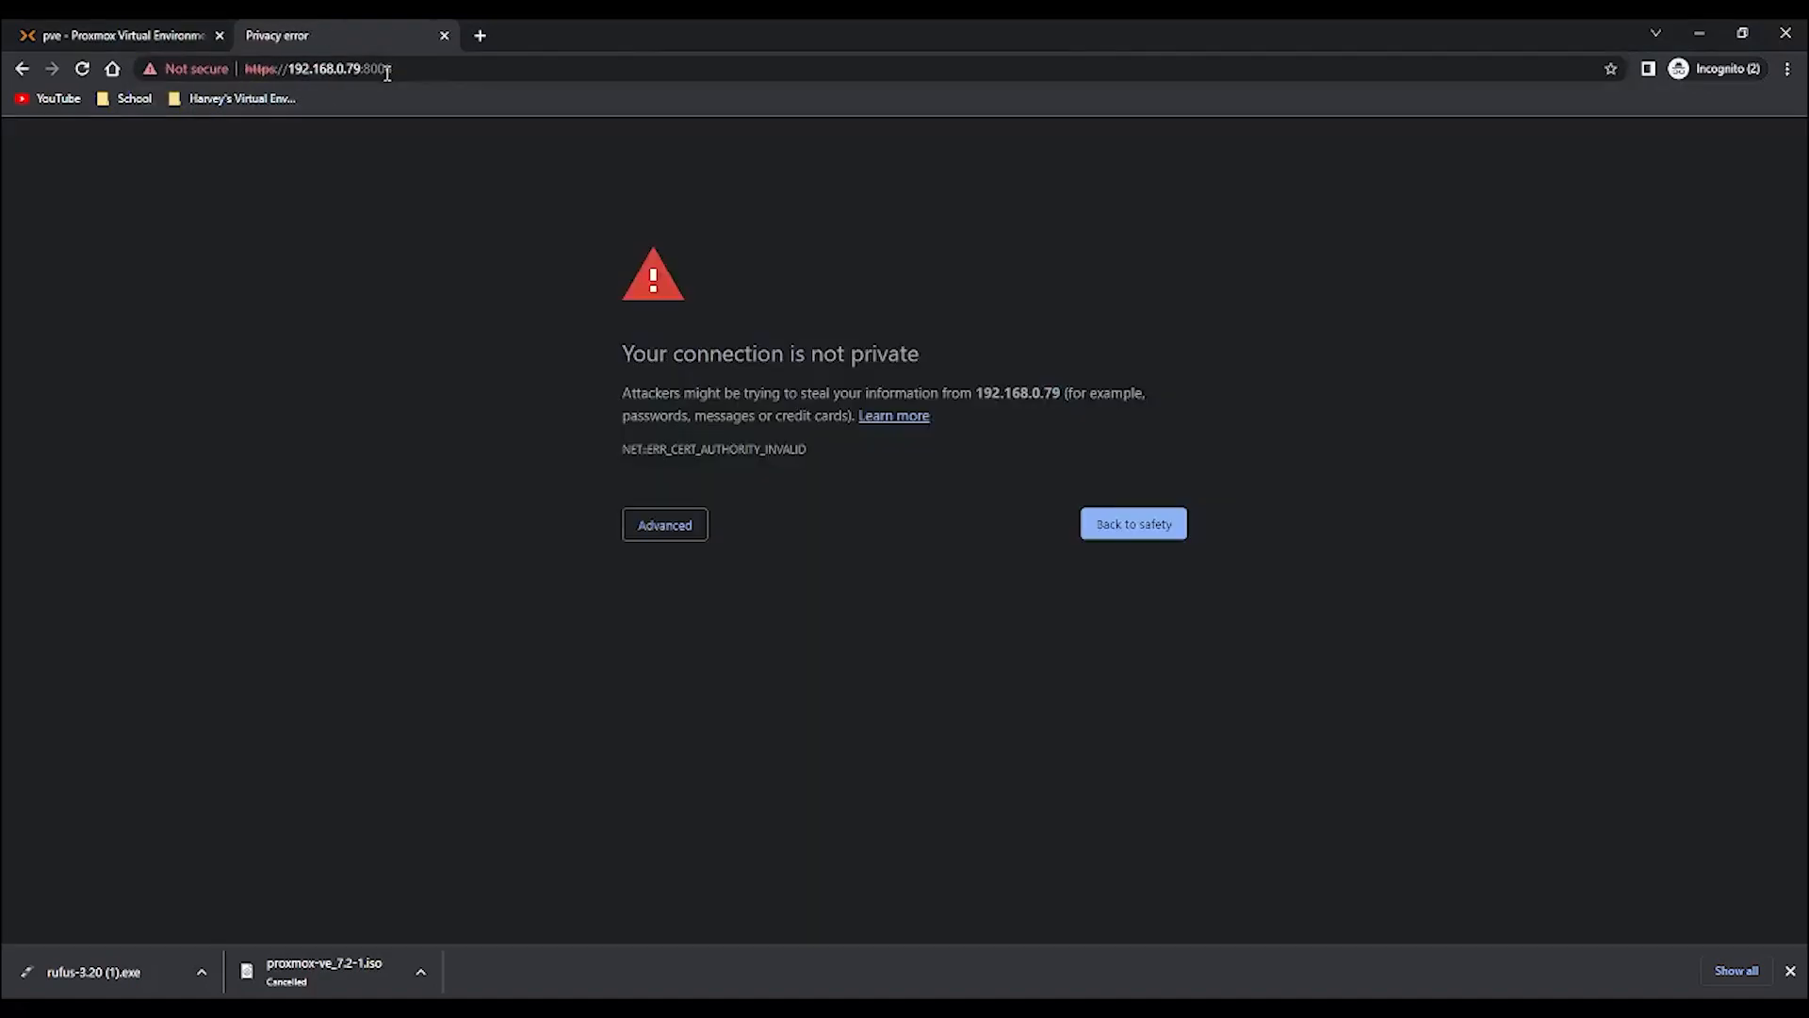
click(665, 524)
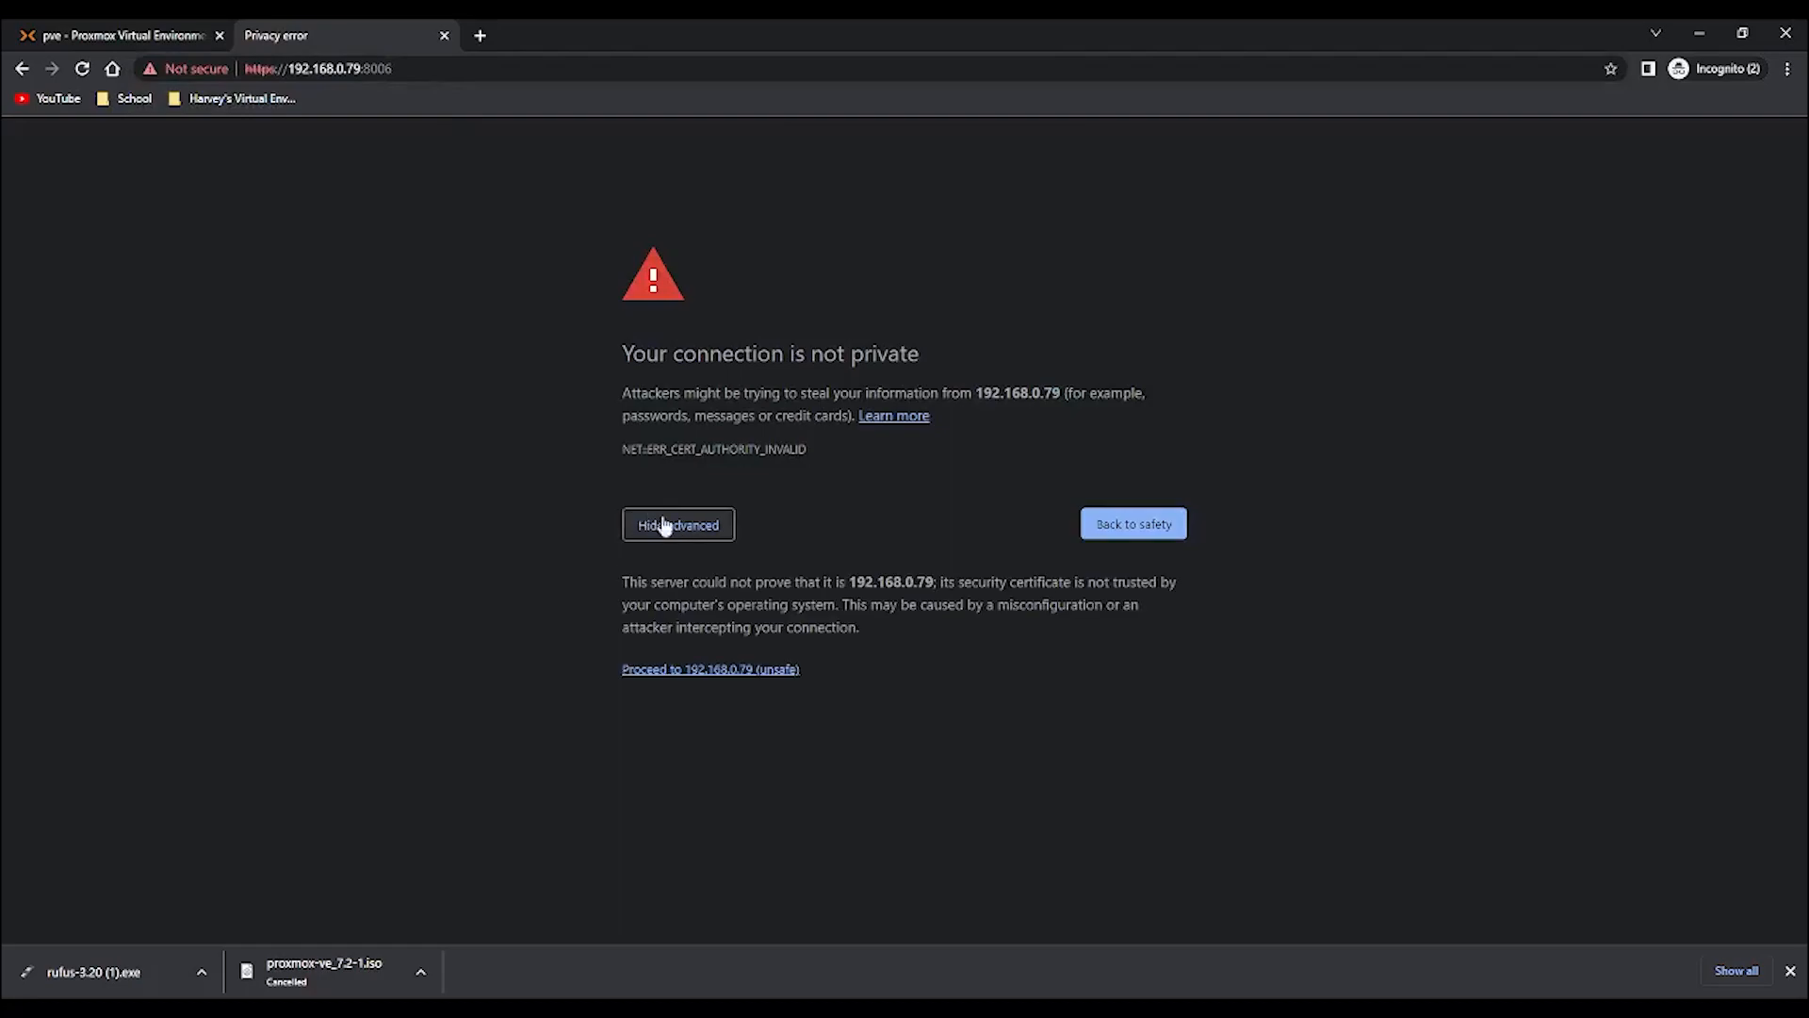
click(757, 670)
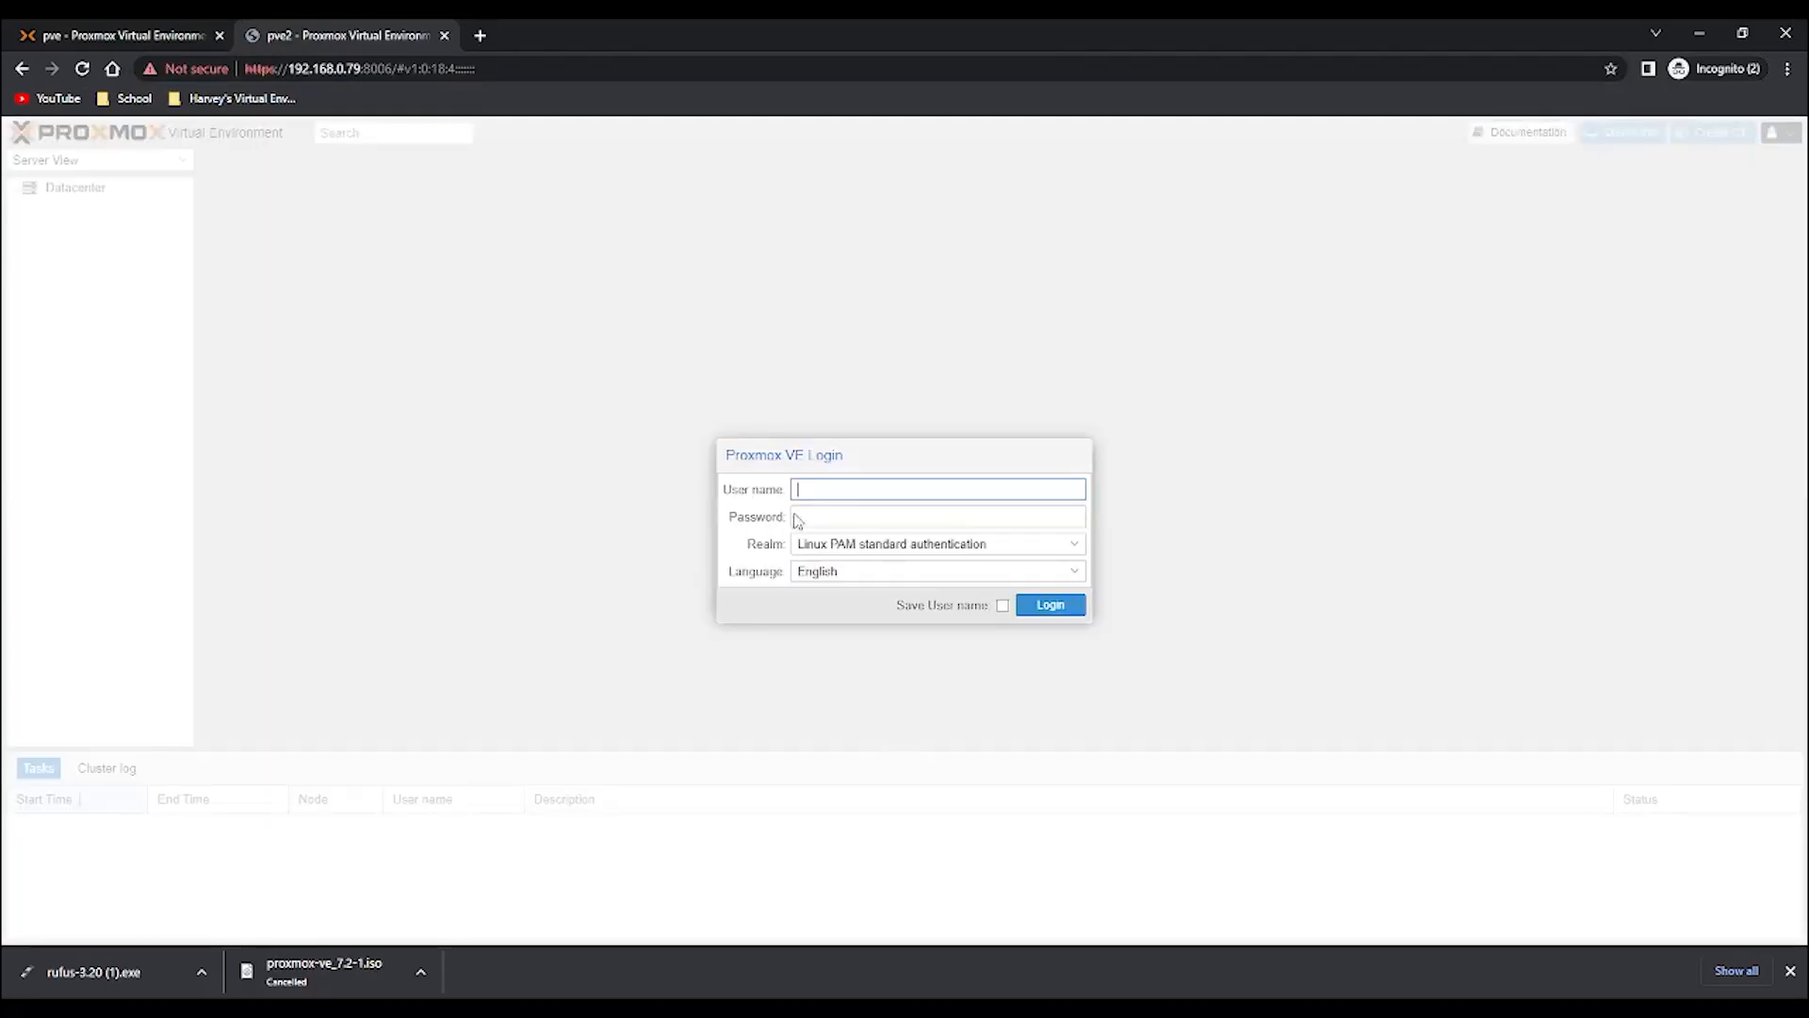
- Log in to Proxmox VE as root with the account password and dismiss the subscription notice
text(root)
key(Tab)
text(••••••••)
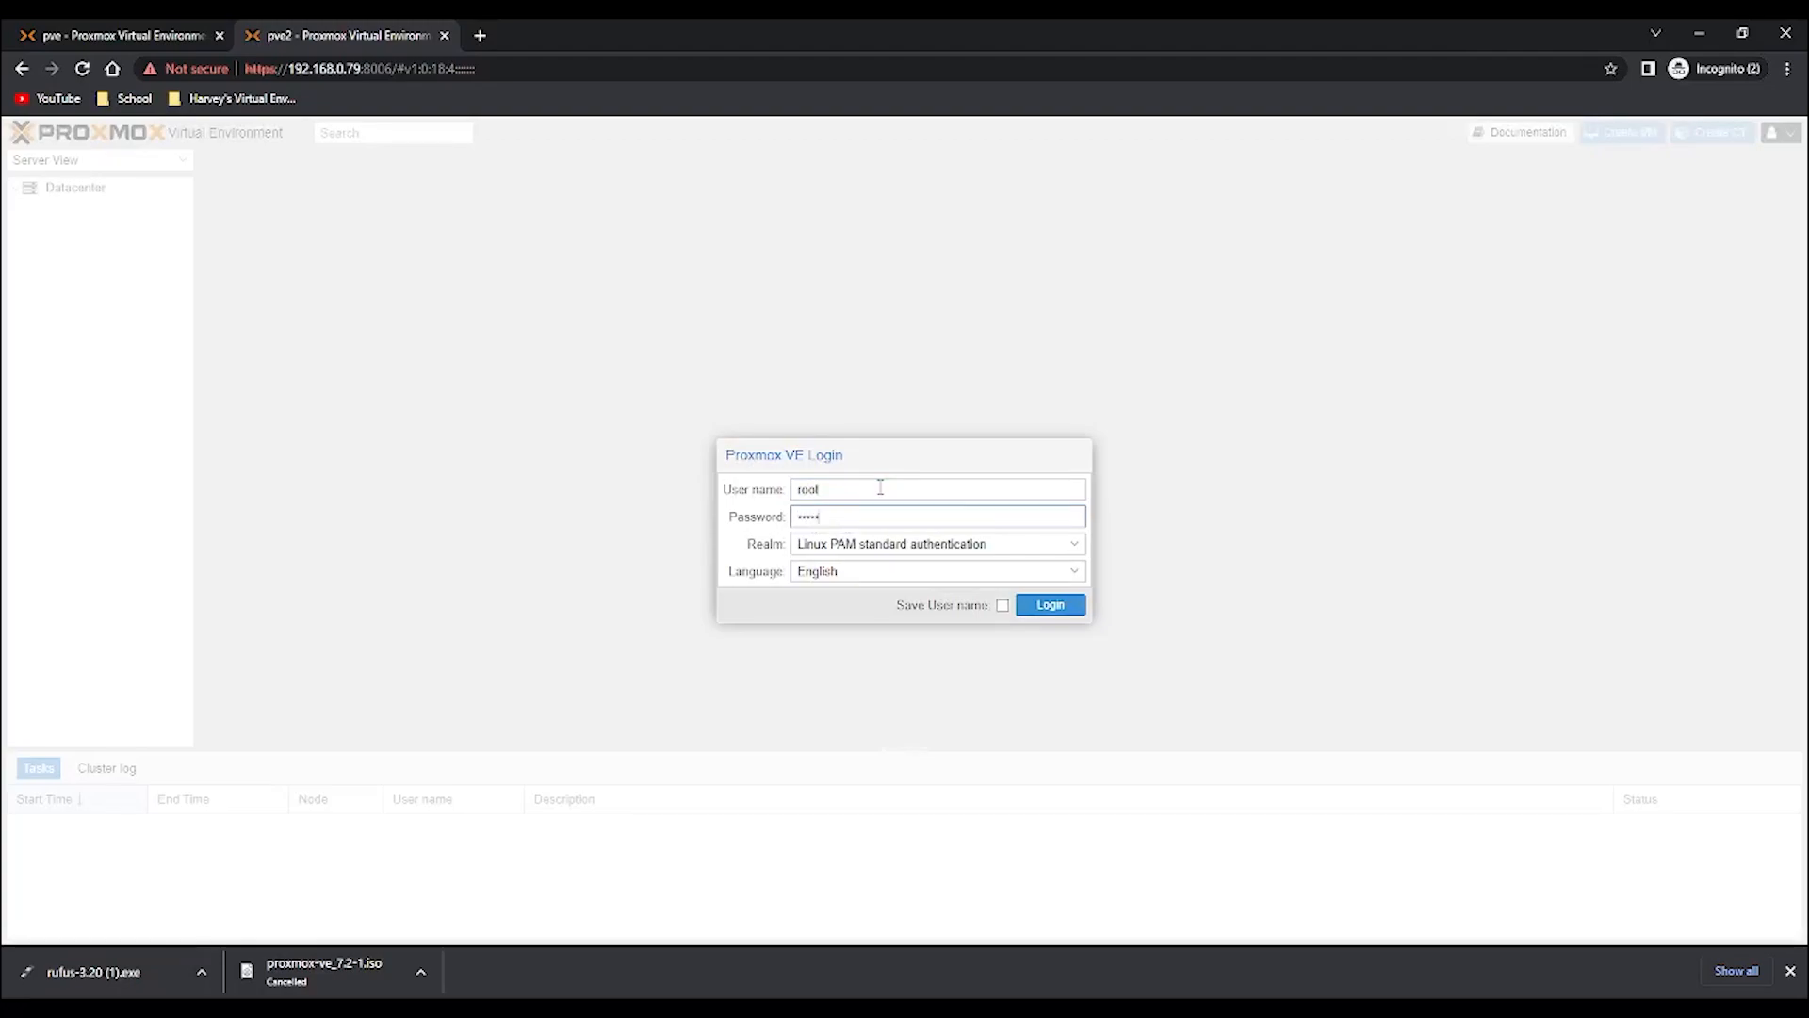
key(Return)
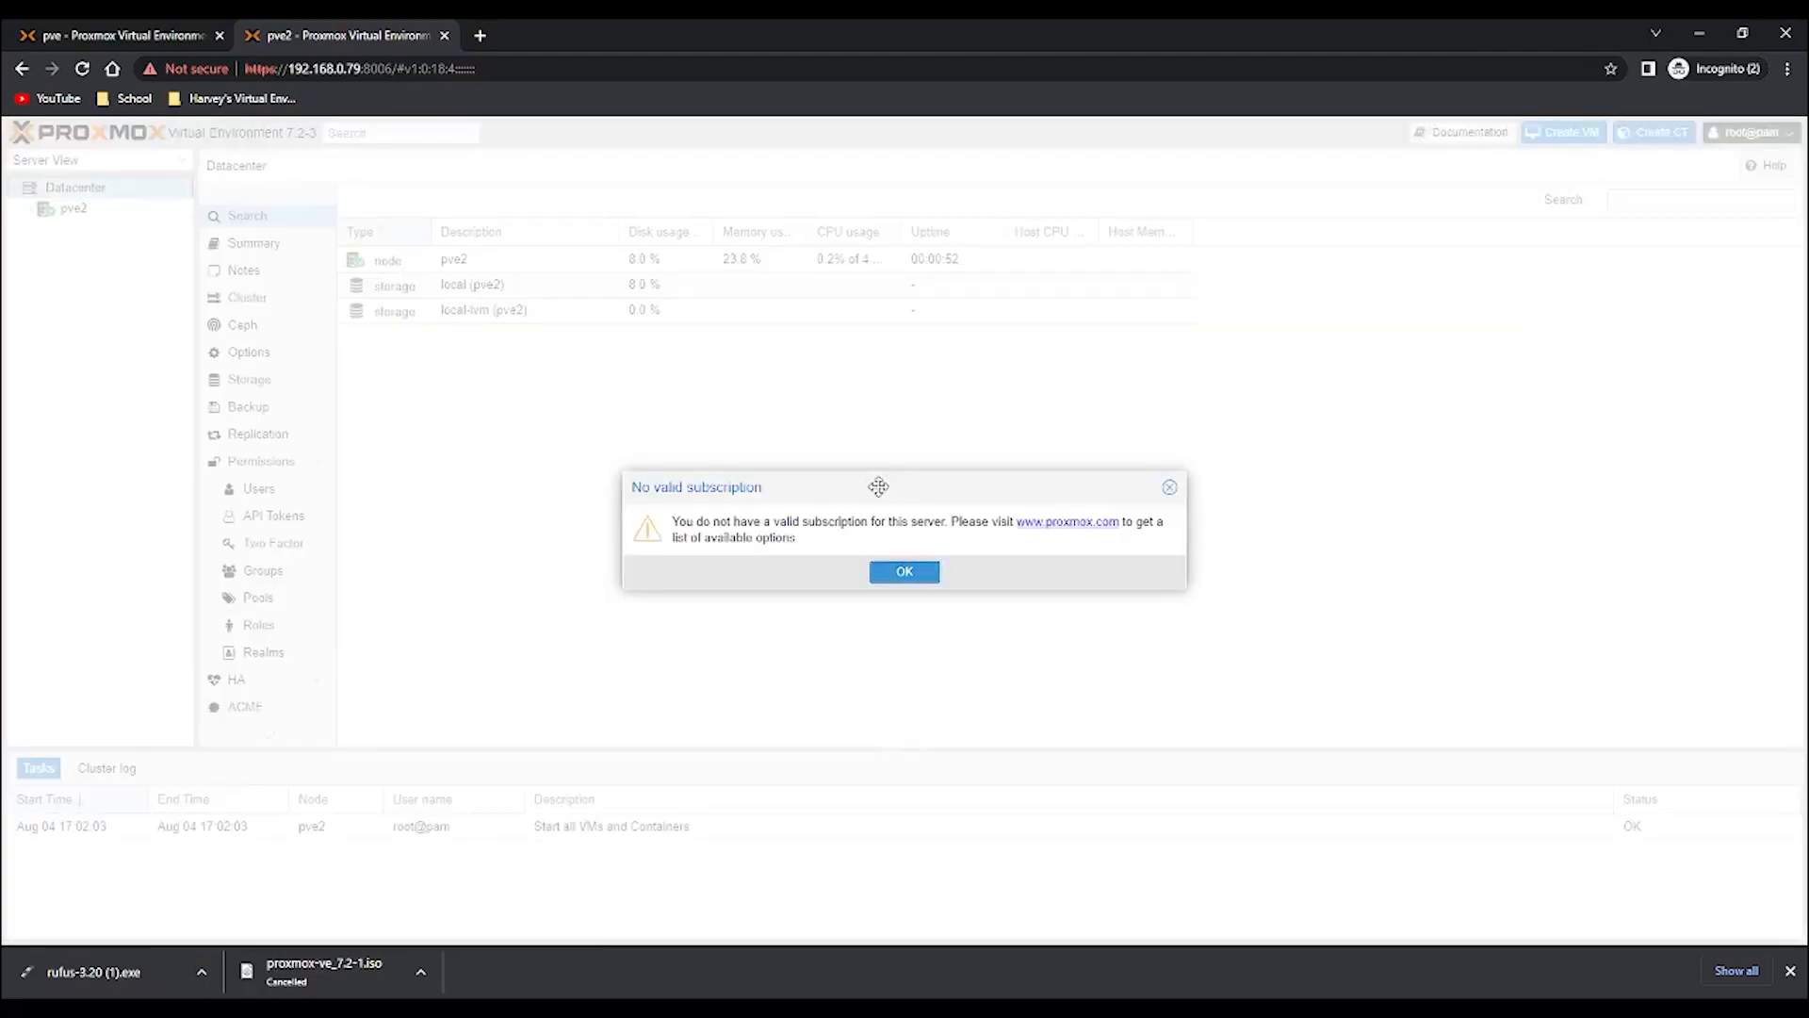
drag(878, 487, 873, 405)
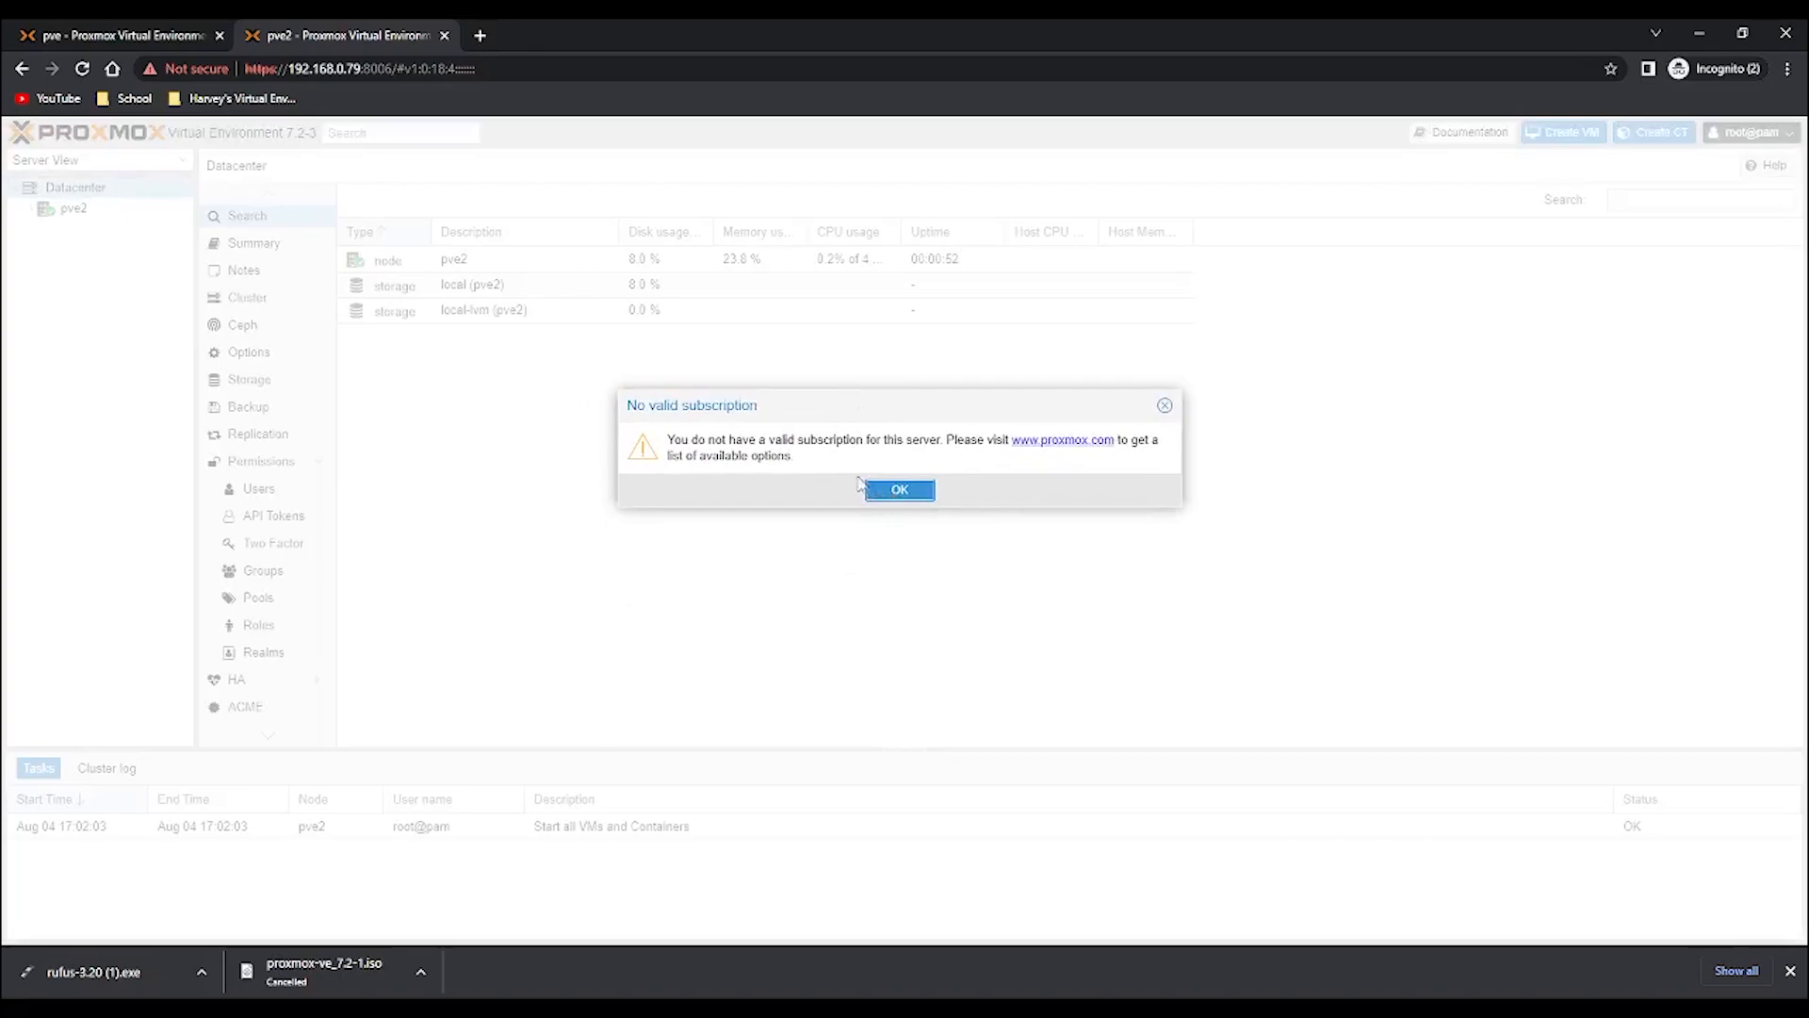
click(902, 493)
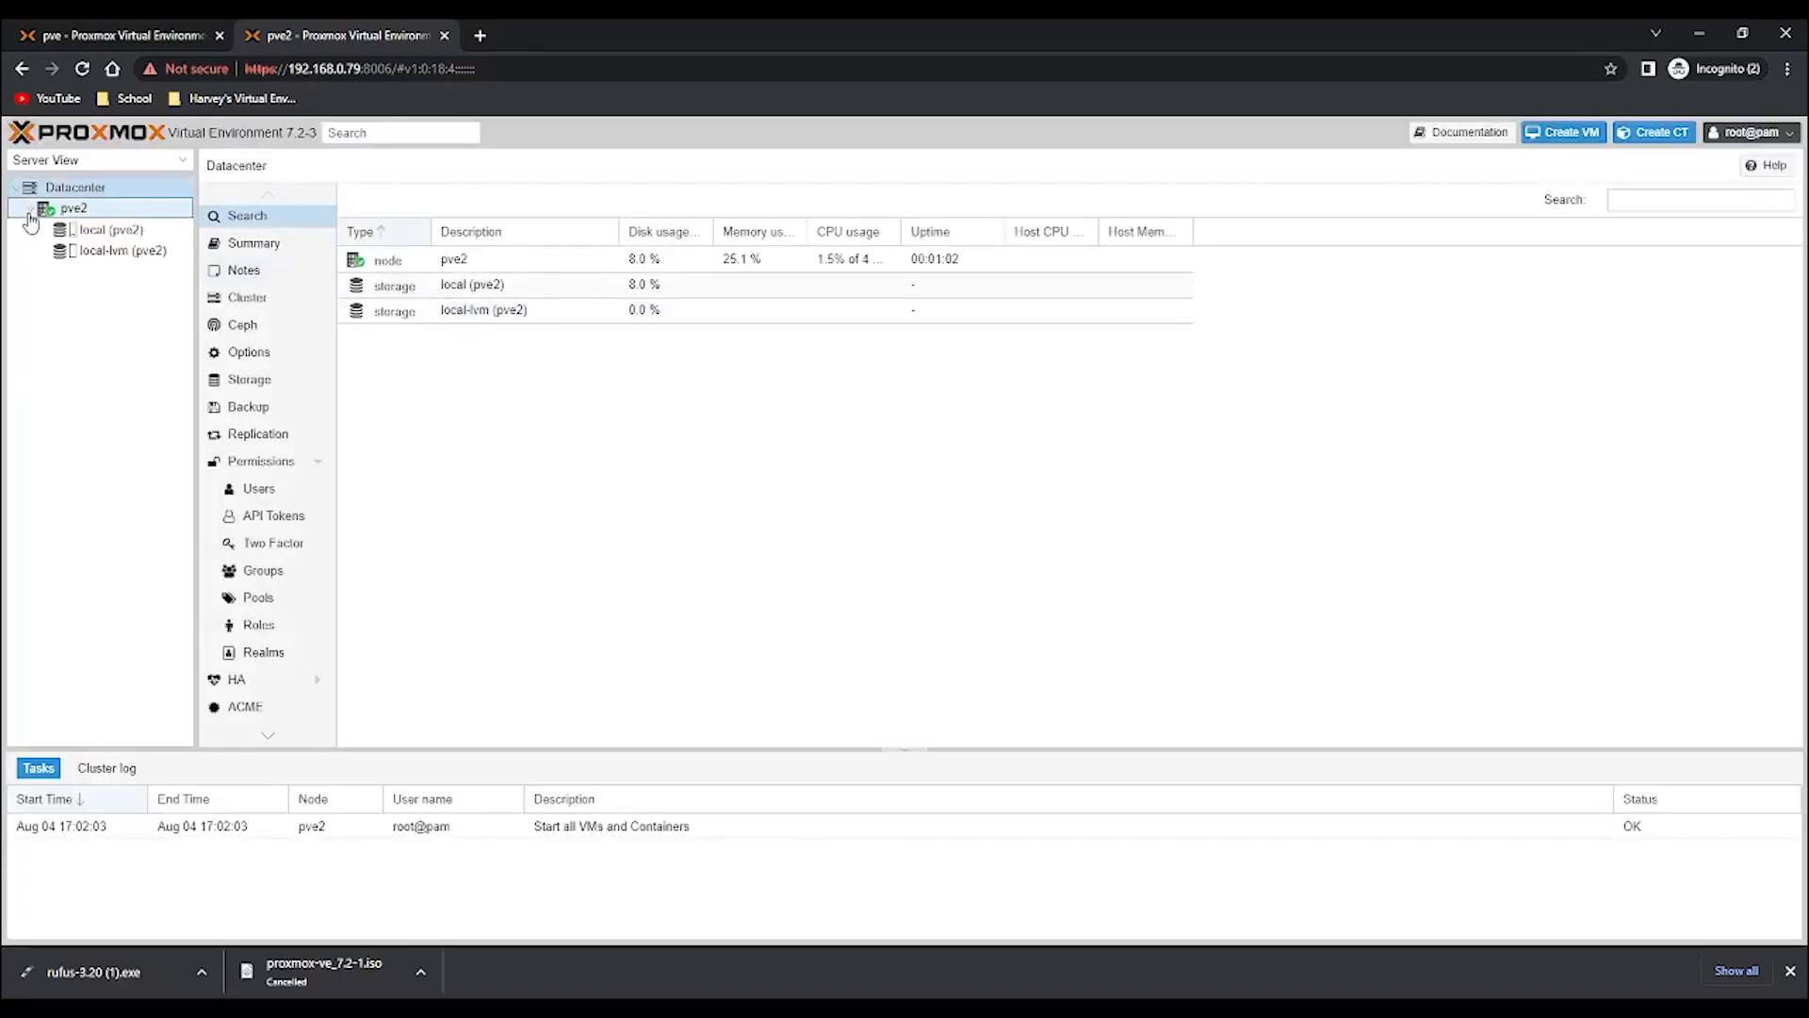
- Open the Summary of the pve2 node
click(102, 210)
click(286, 244)
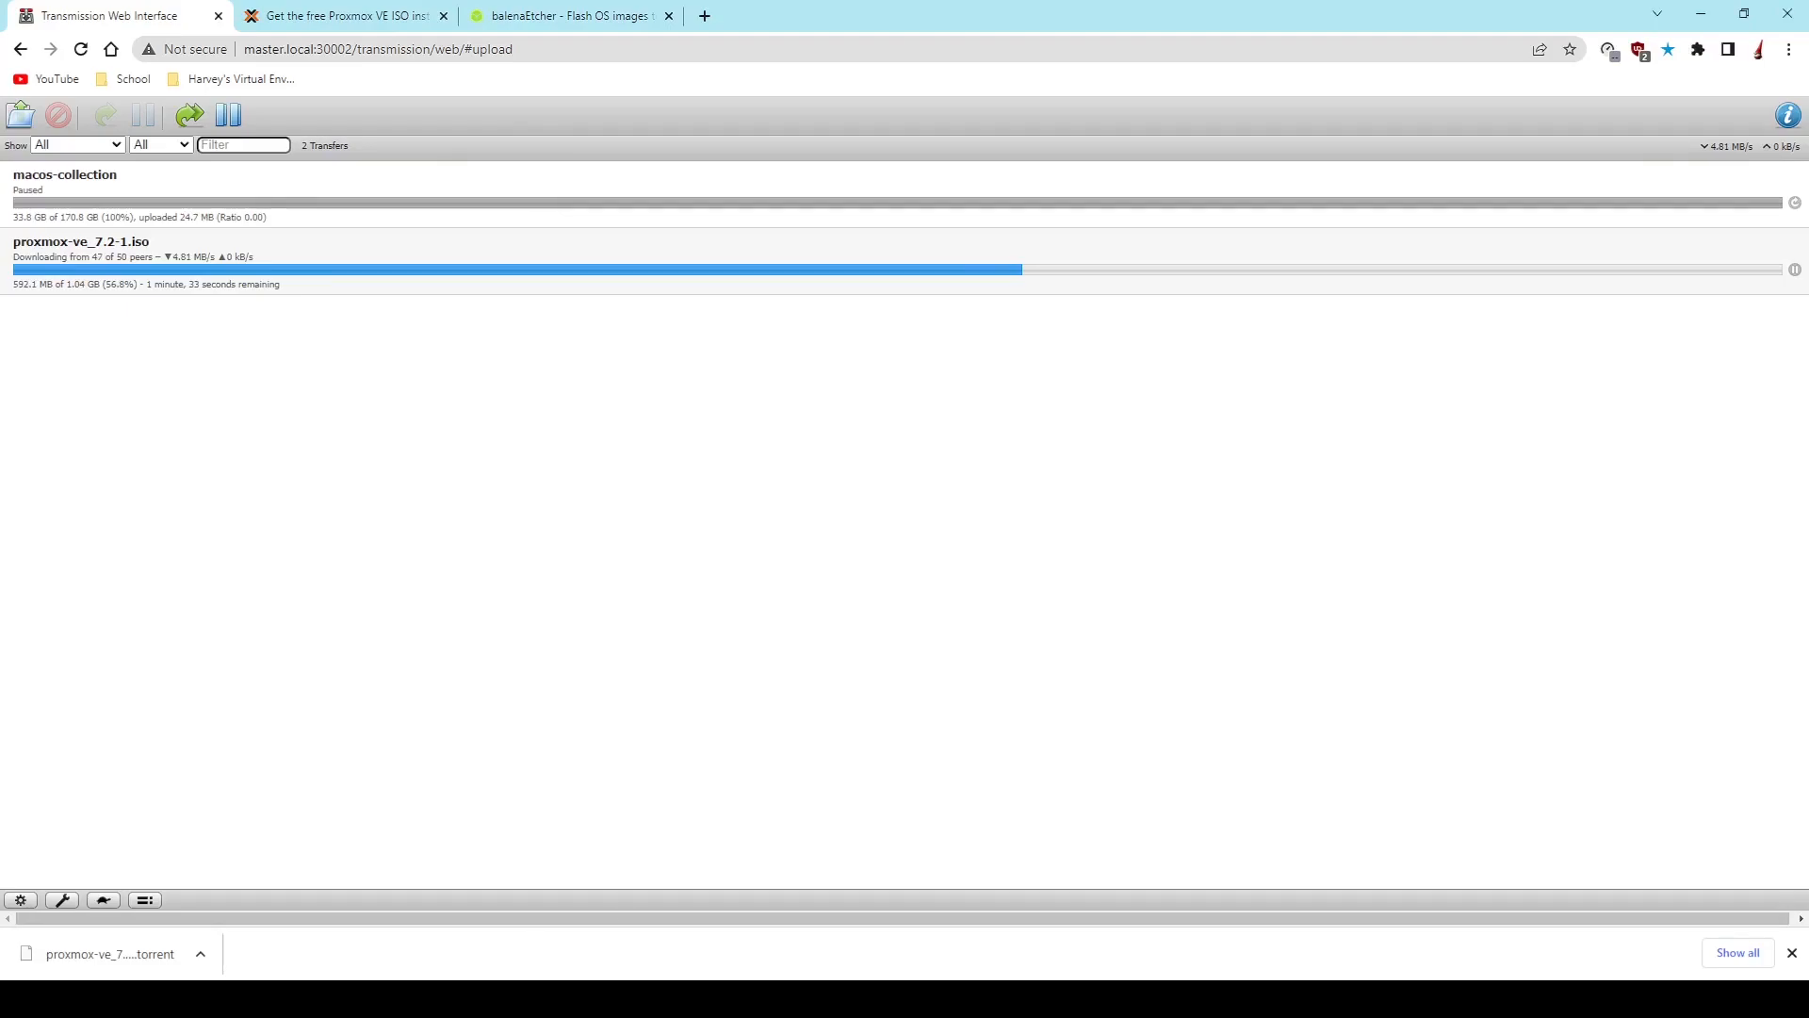
- Select the macos-collection transfer in Transmission and open the macOS ISO Collection page on archive.org in a new tab
click(158, 210)
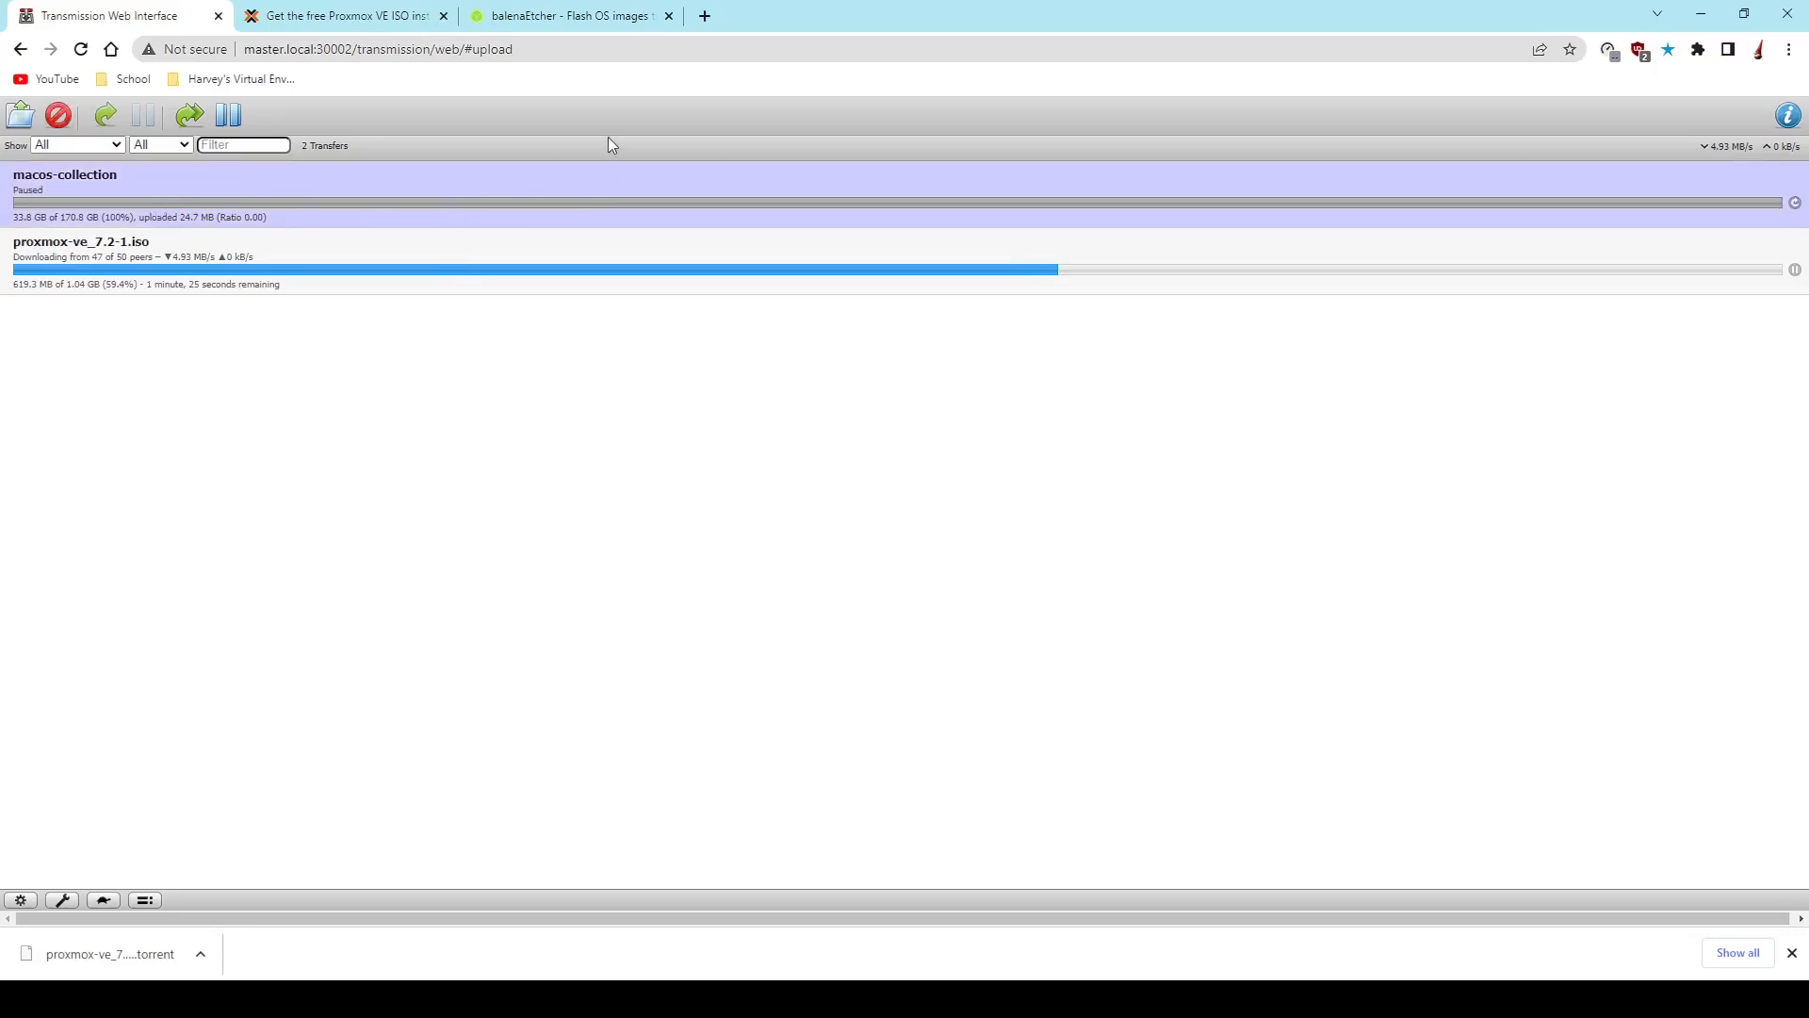
click(705, 16)
text(m)
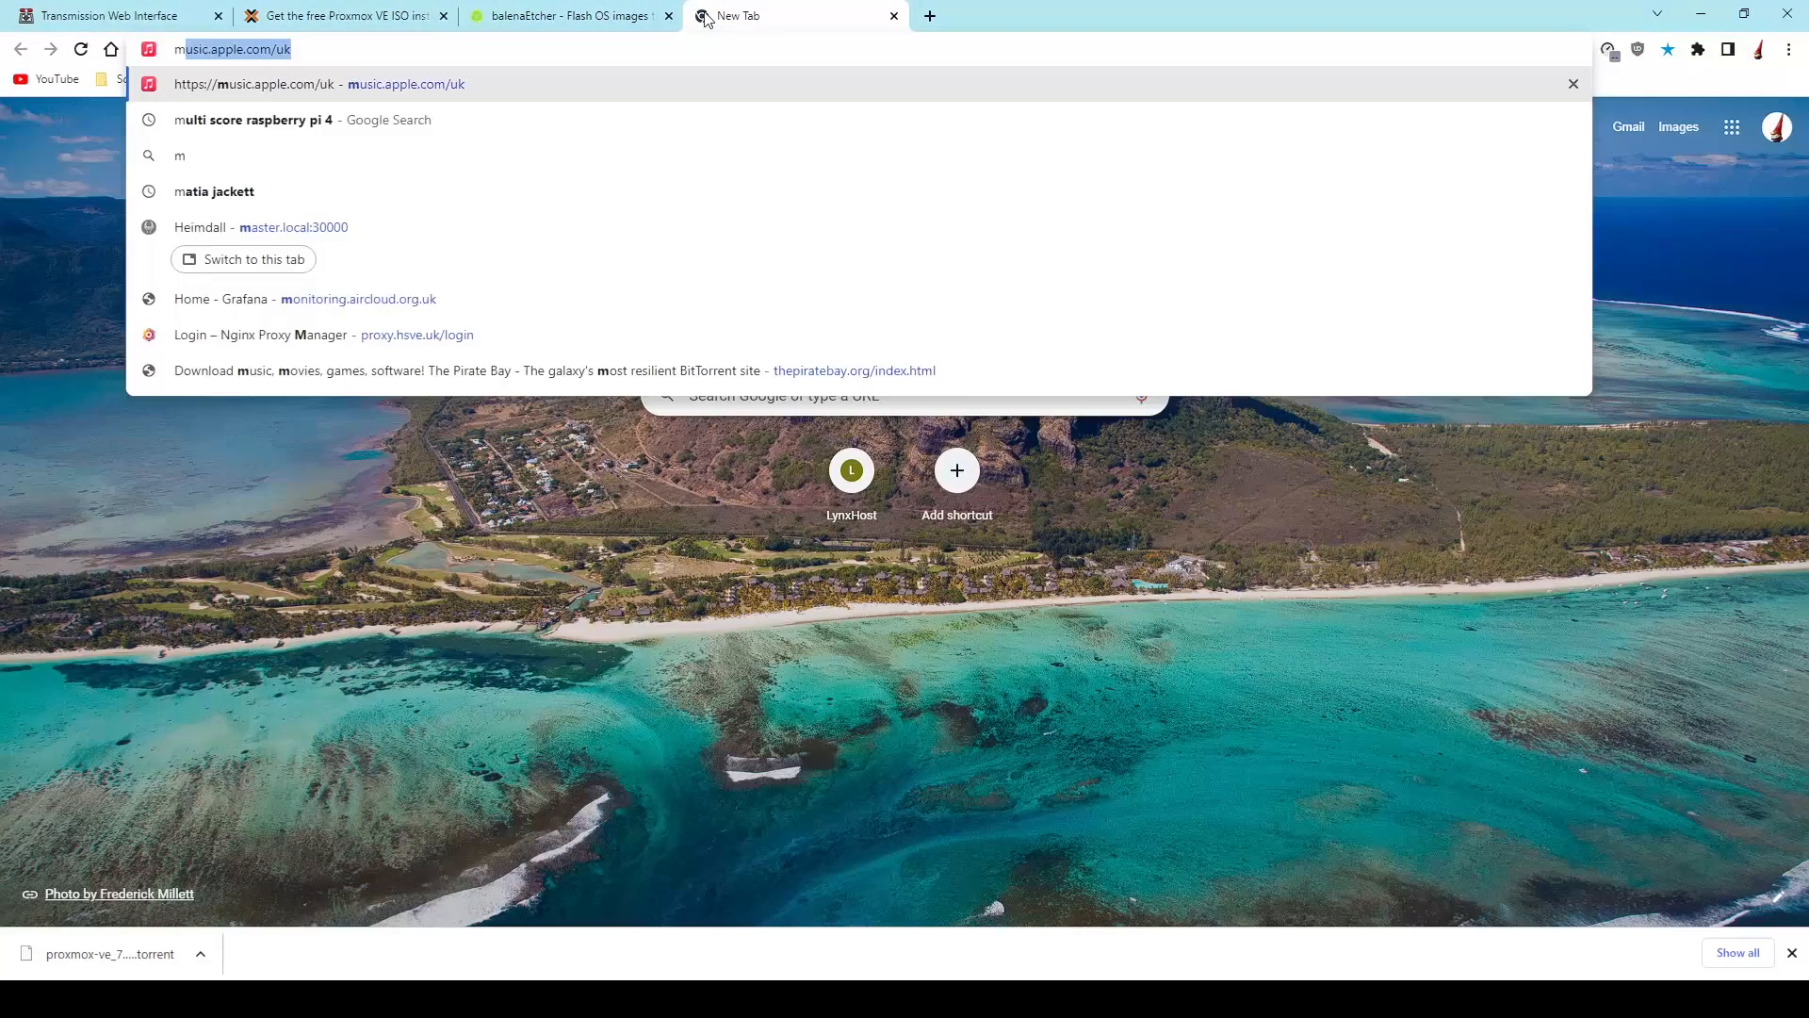
text(ac os colle)
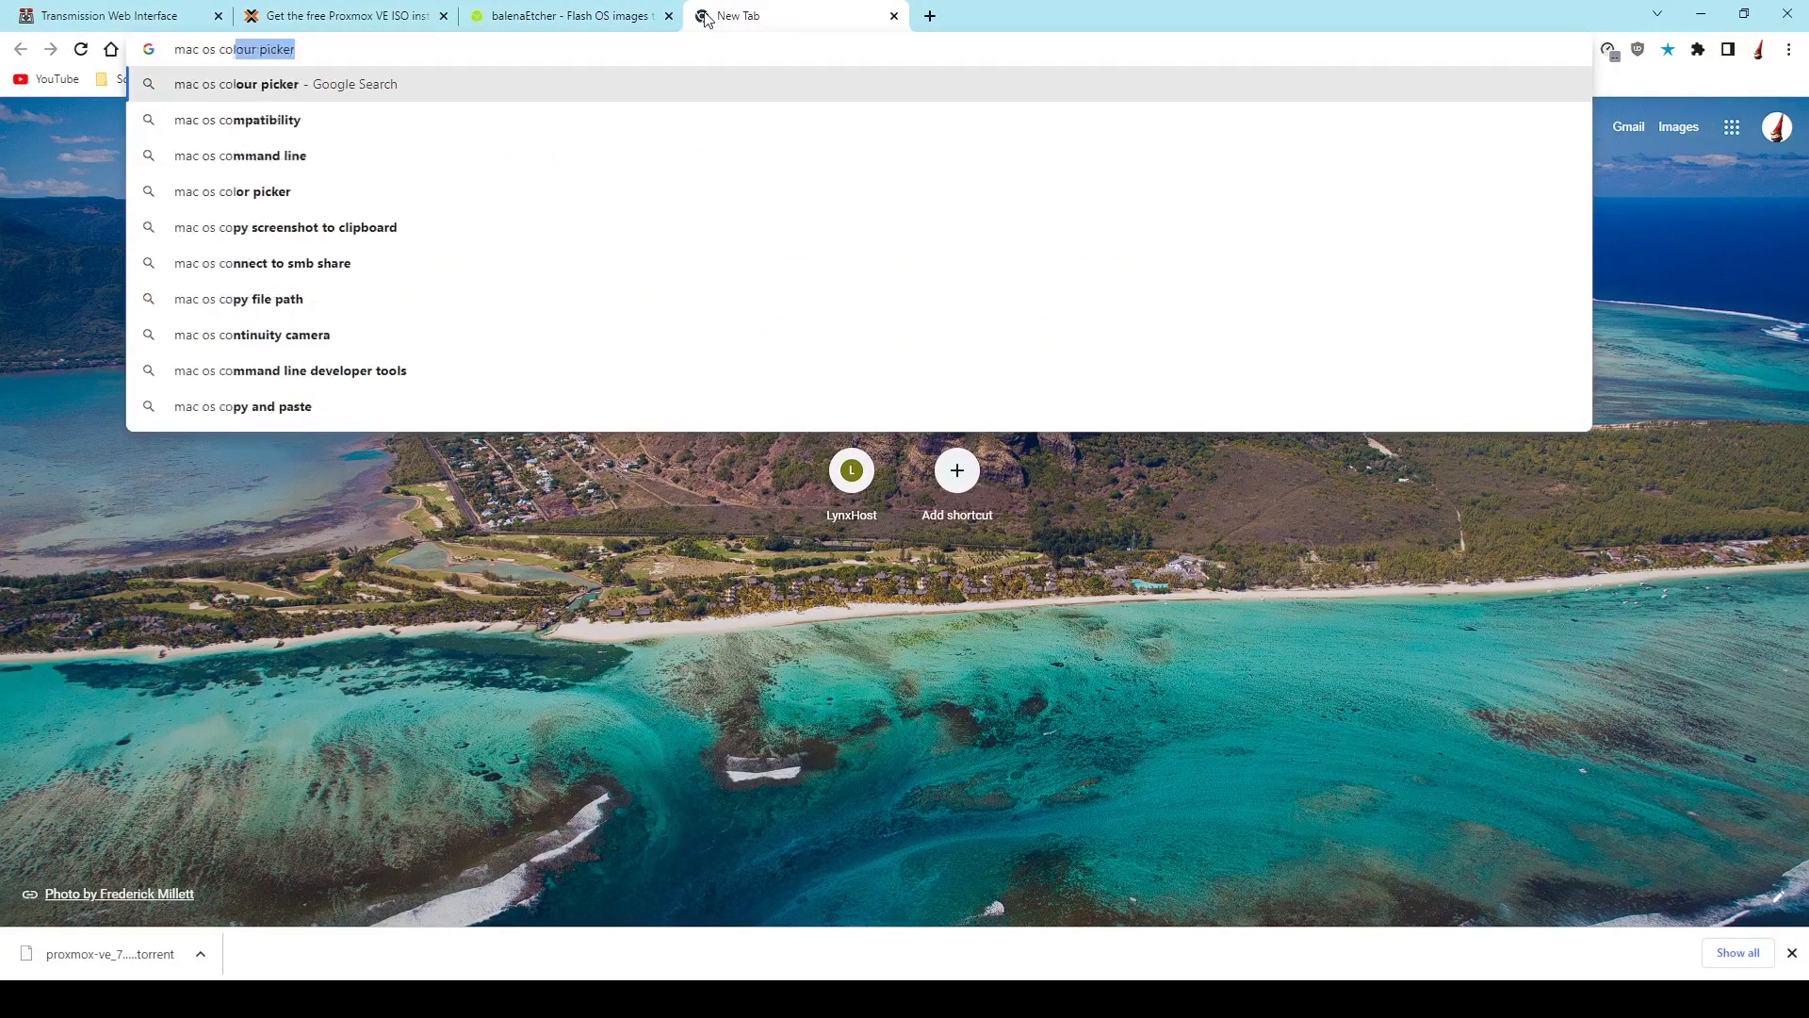
text(ction archi)
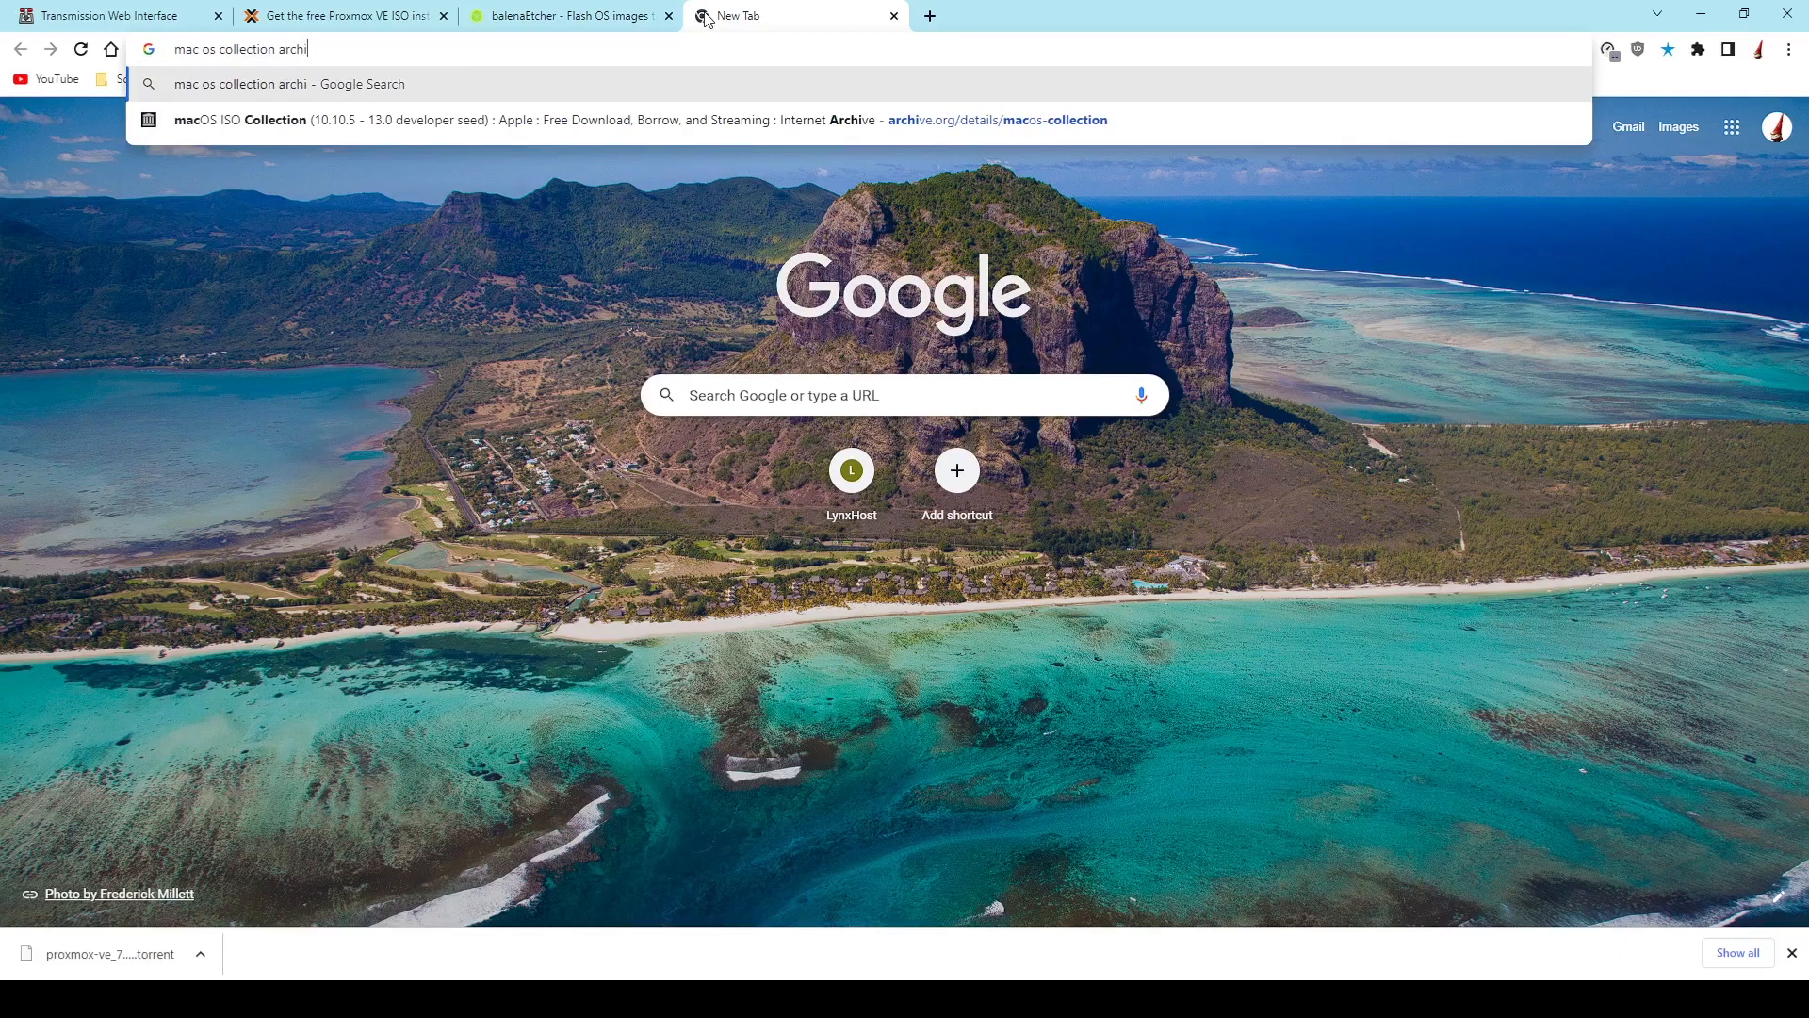
key(Down)
key(Return)
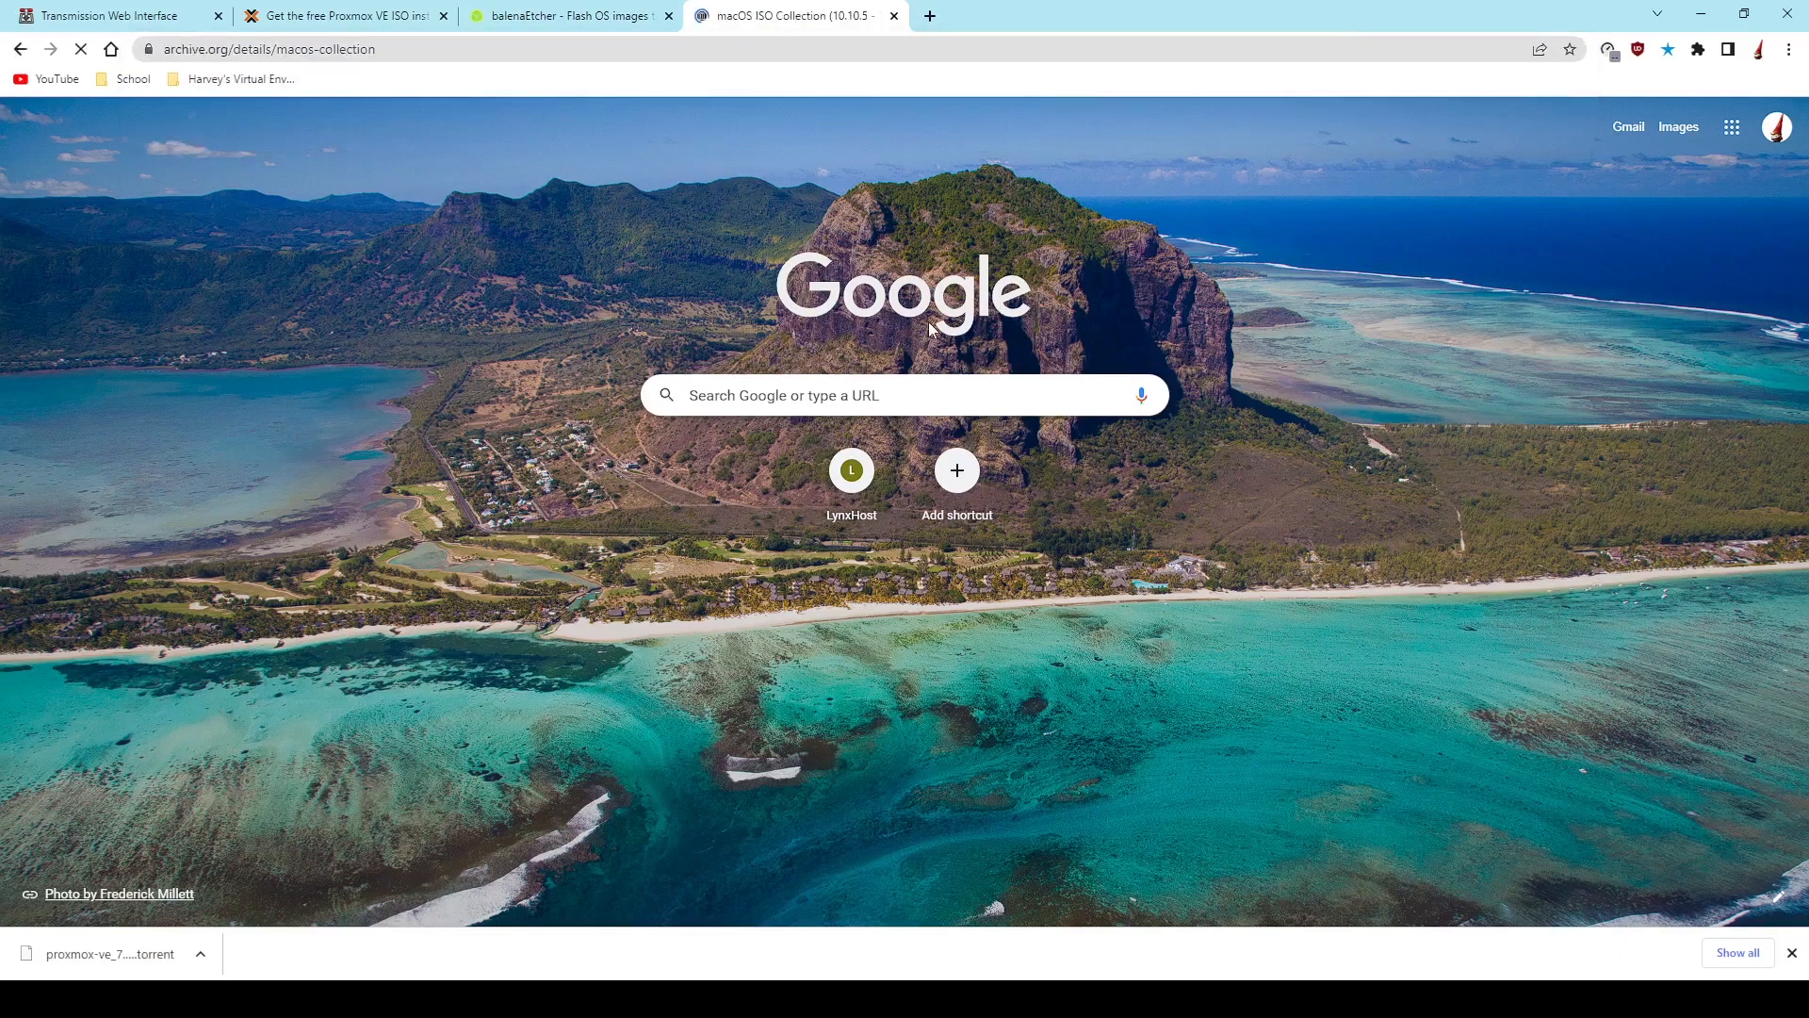
- Look through the macOS collection's ISO image files and return to its download options
scroll(1098, 658, down, 6)
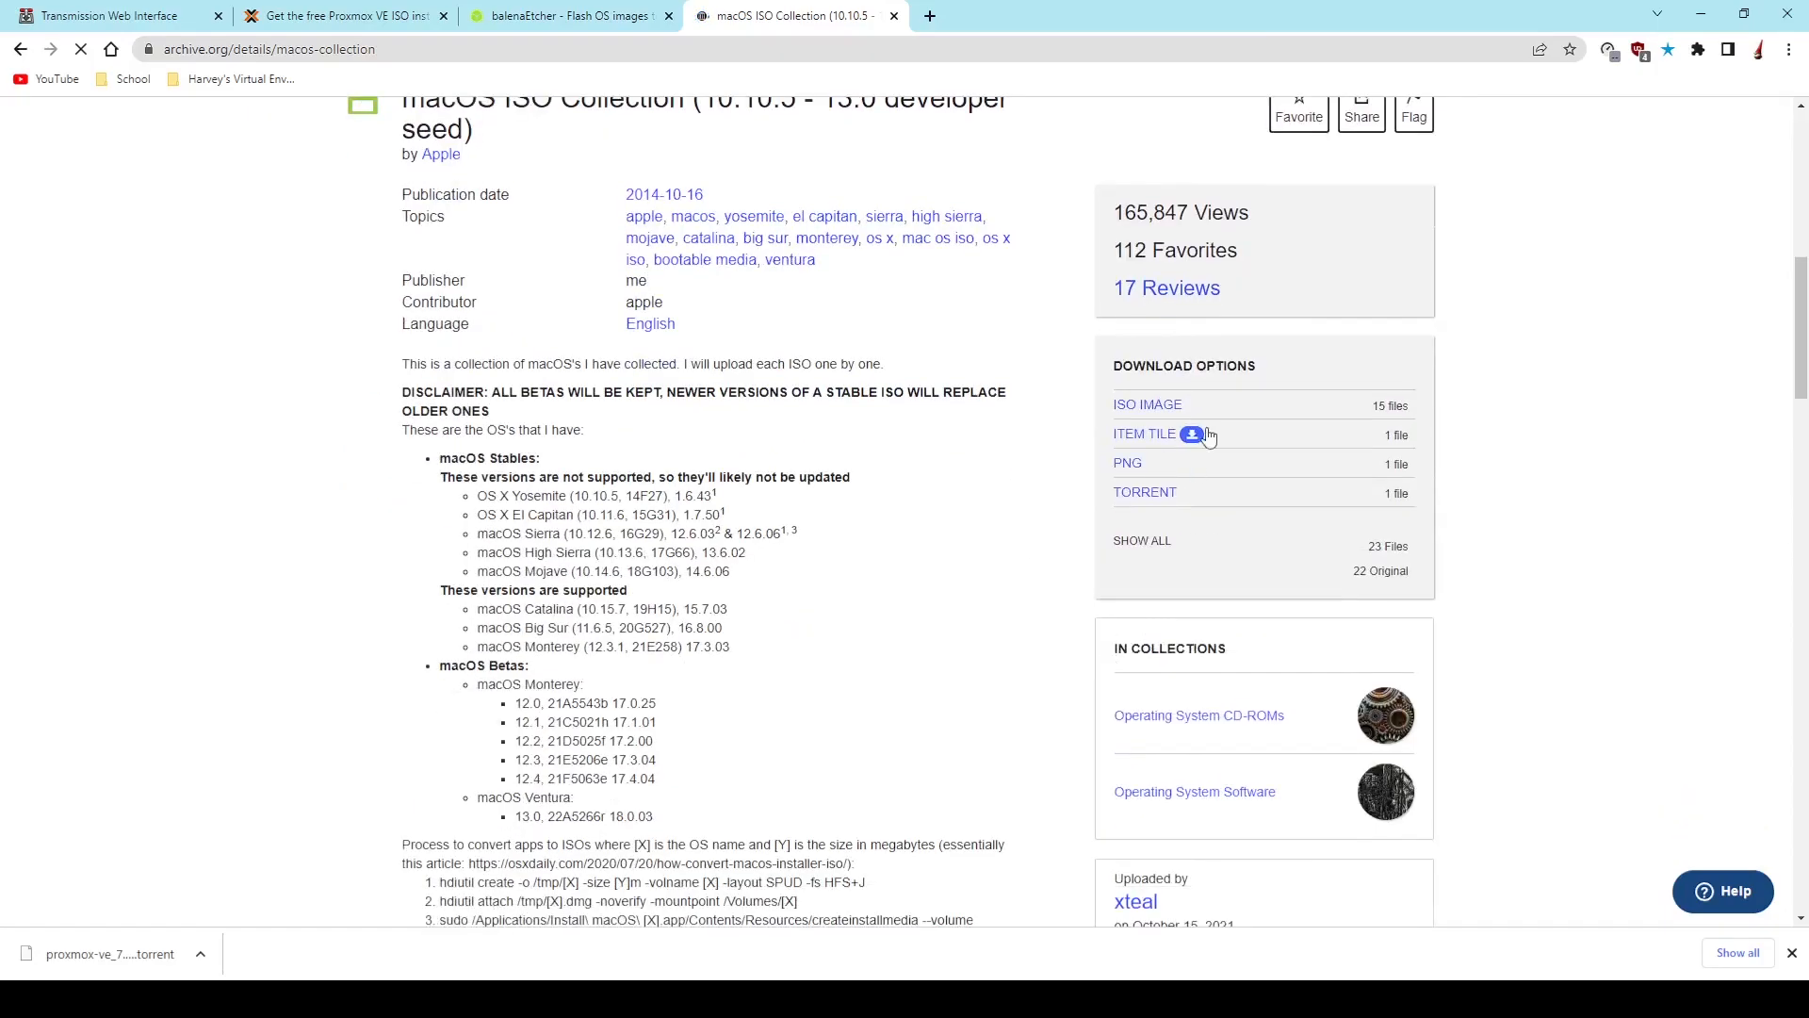
click(1195, 405)
scroll(1195, 591, down, 3)
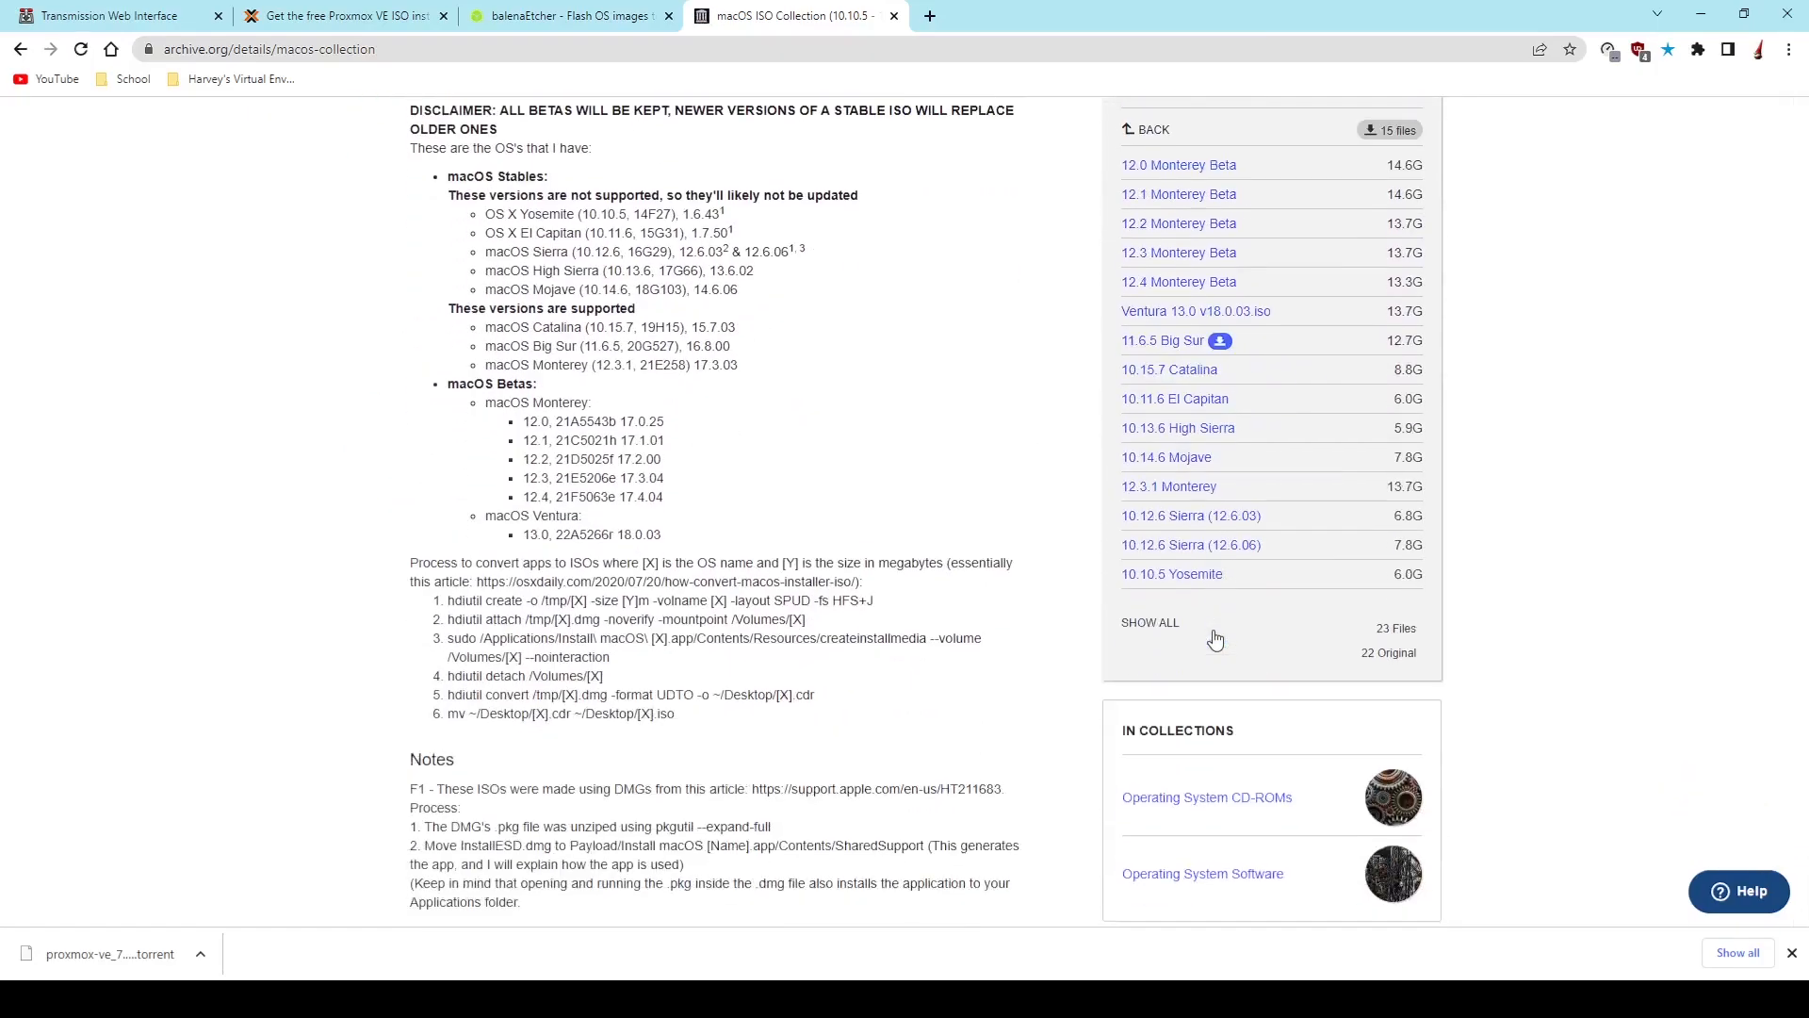
scroll(1206, 660, up, 2)
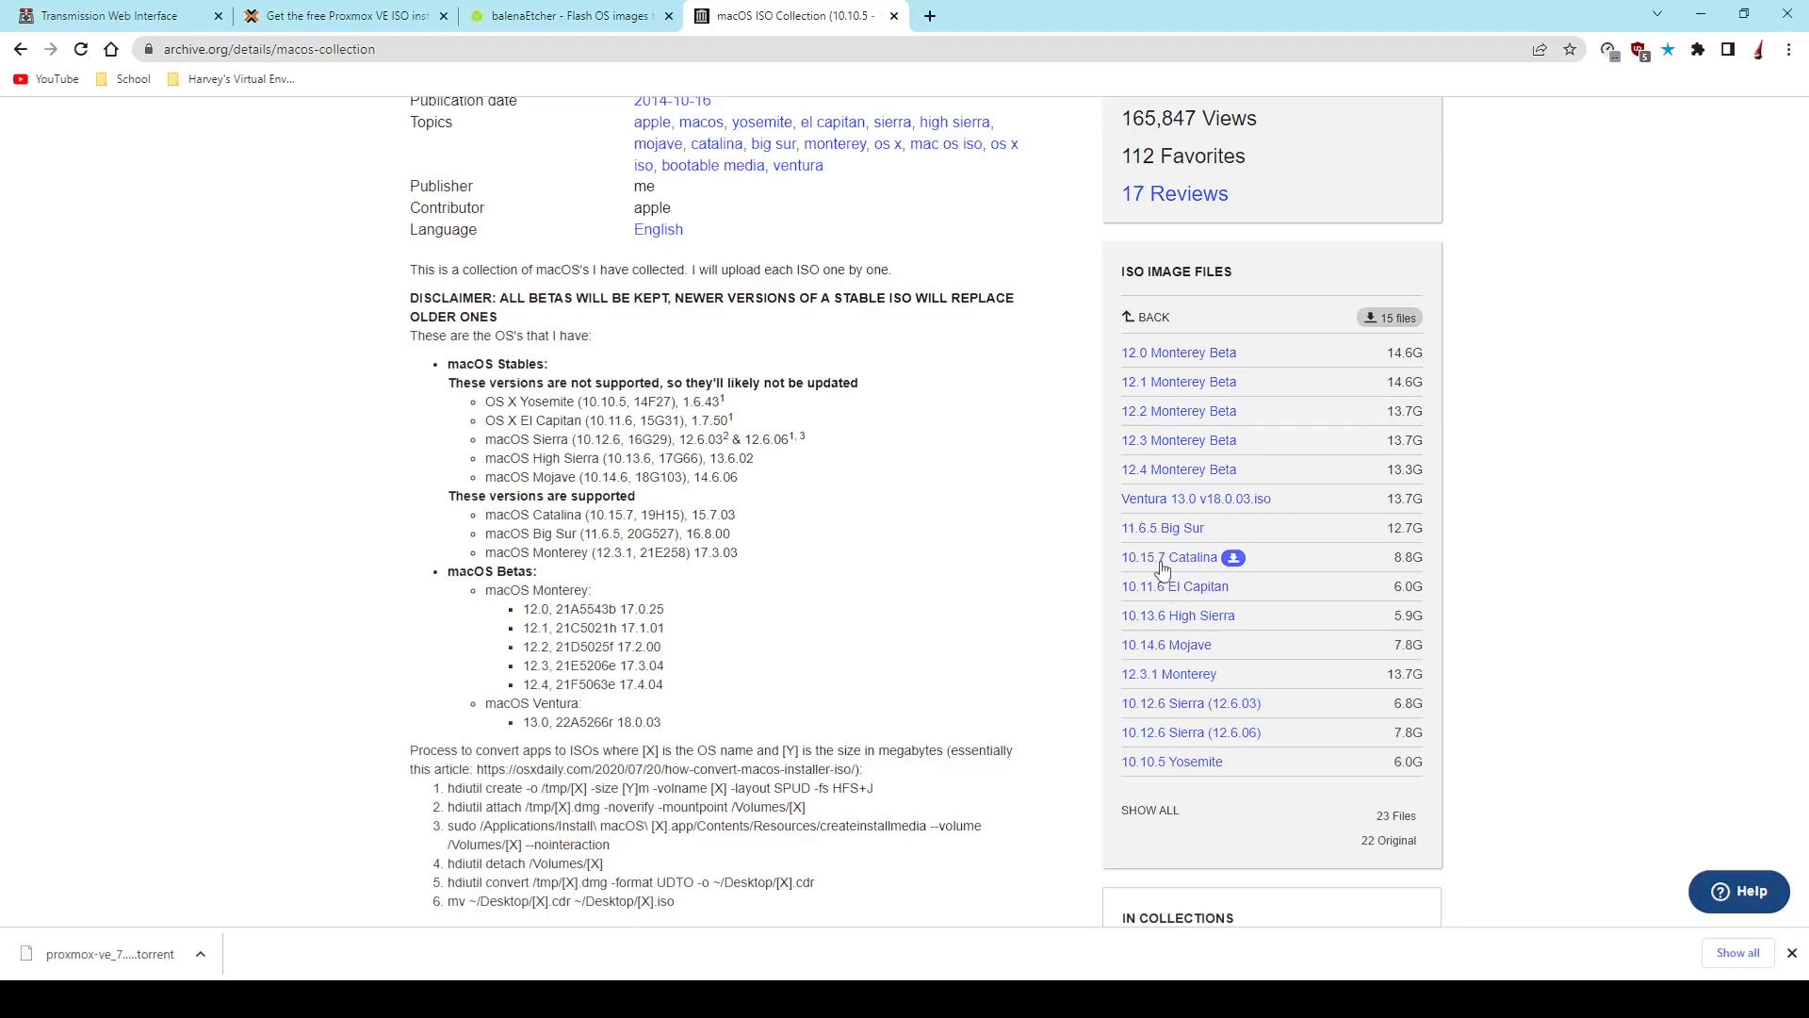
scroll(1183, 726, down, 2)
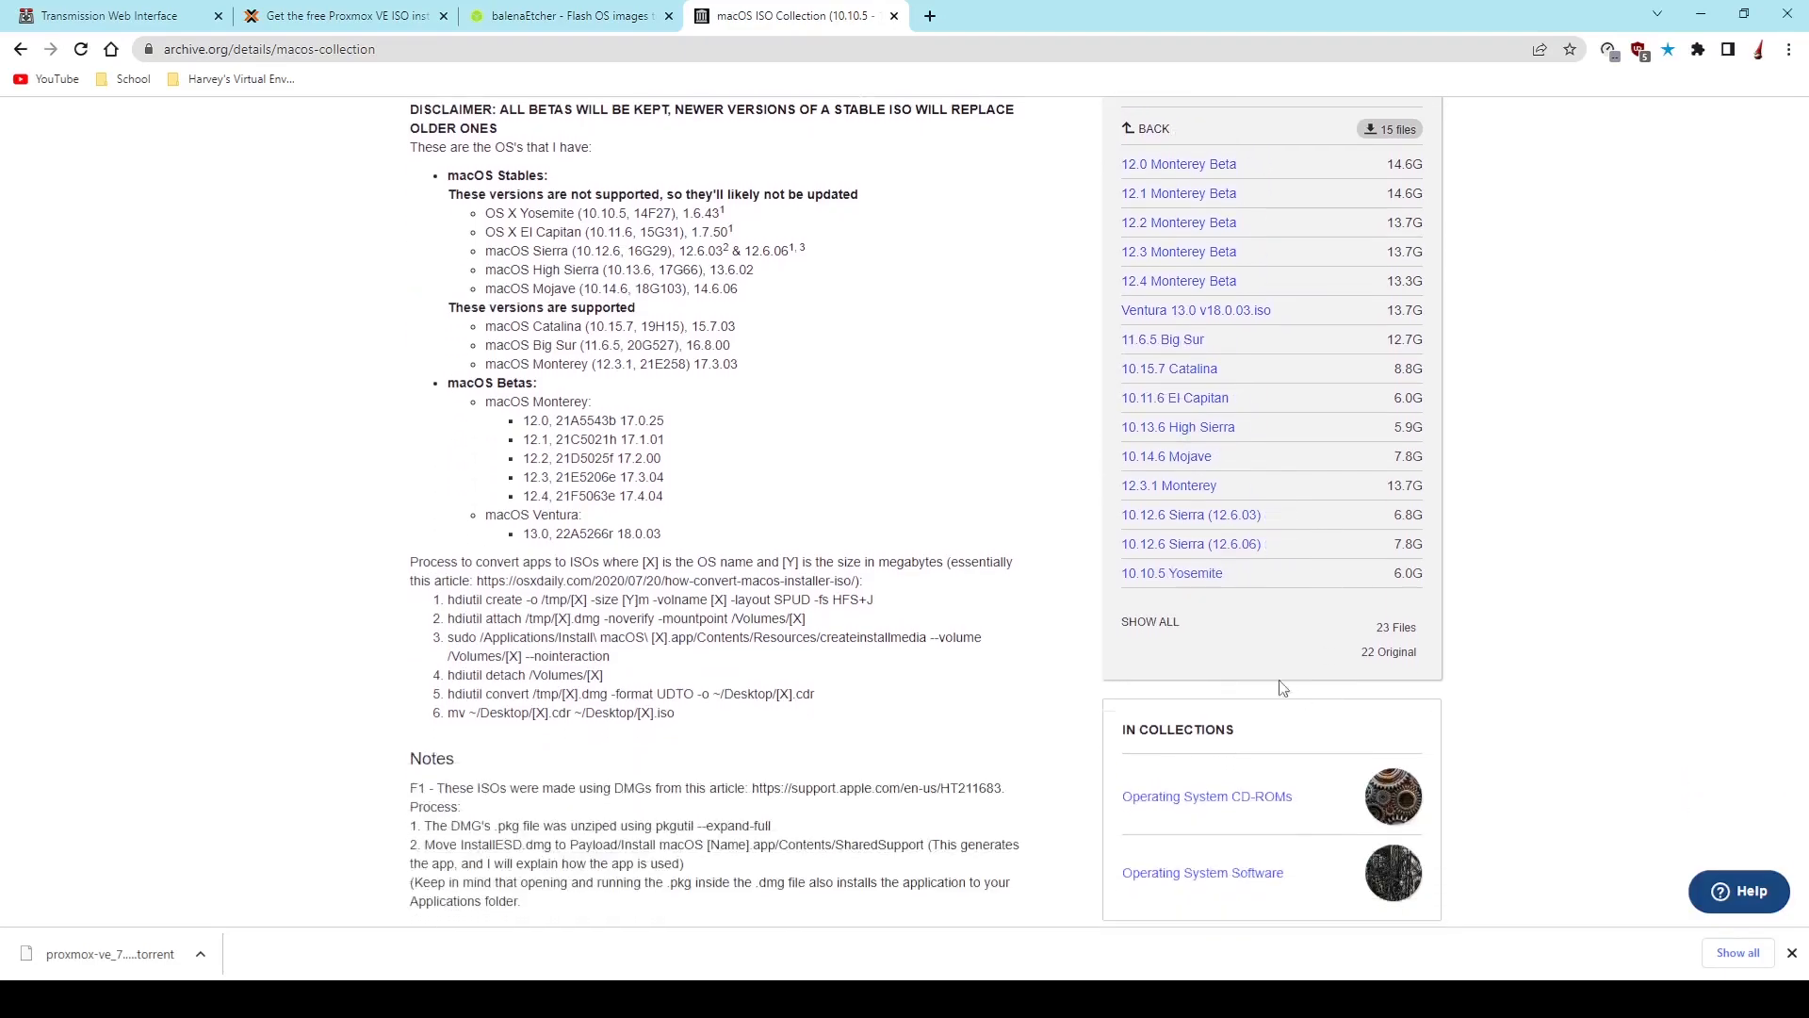
scroll(864, 601, up, 5)
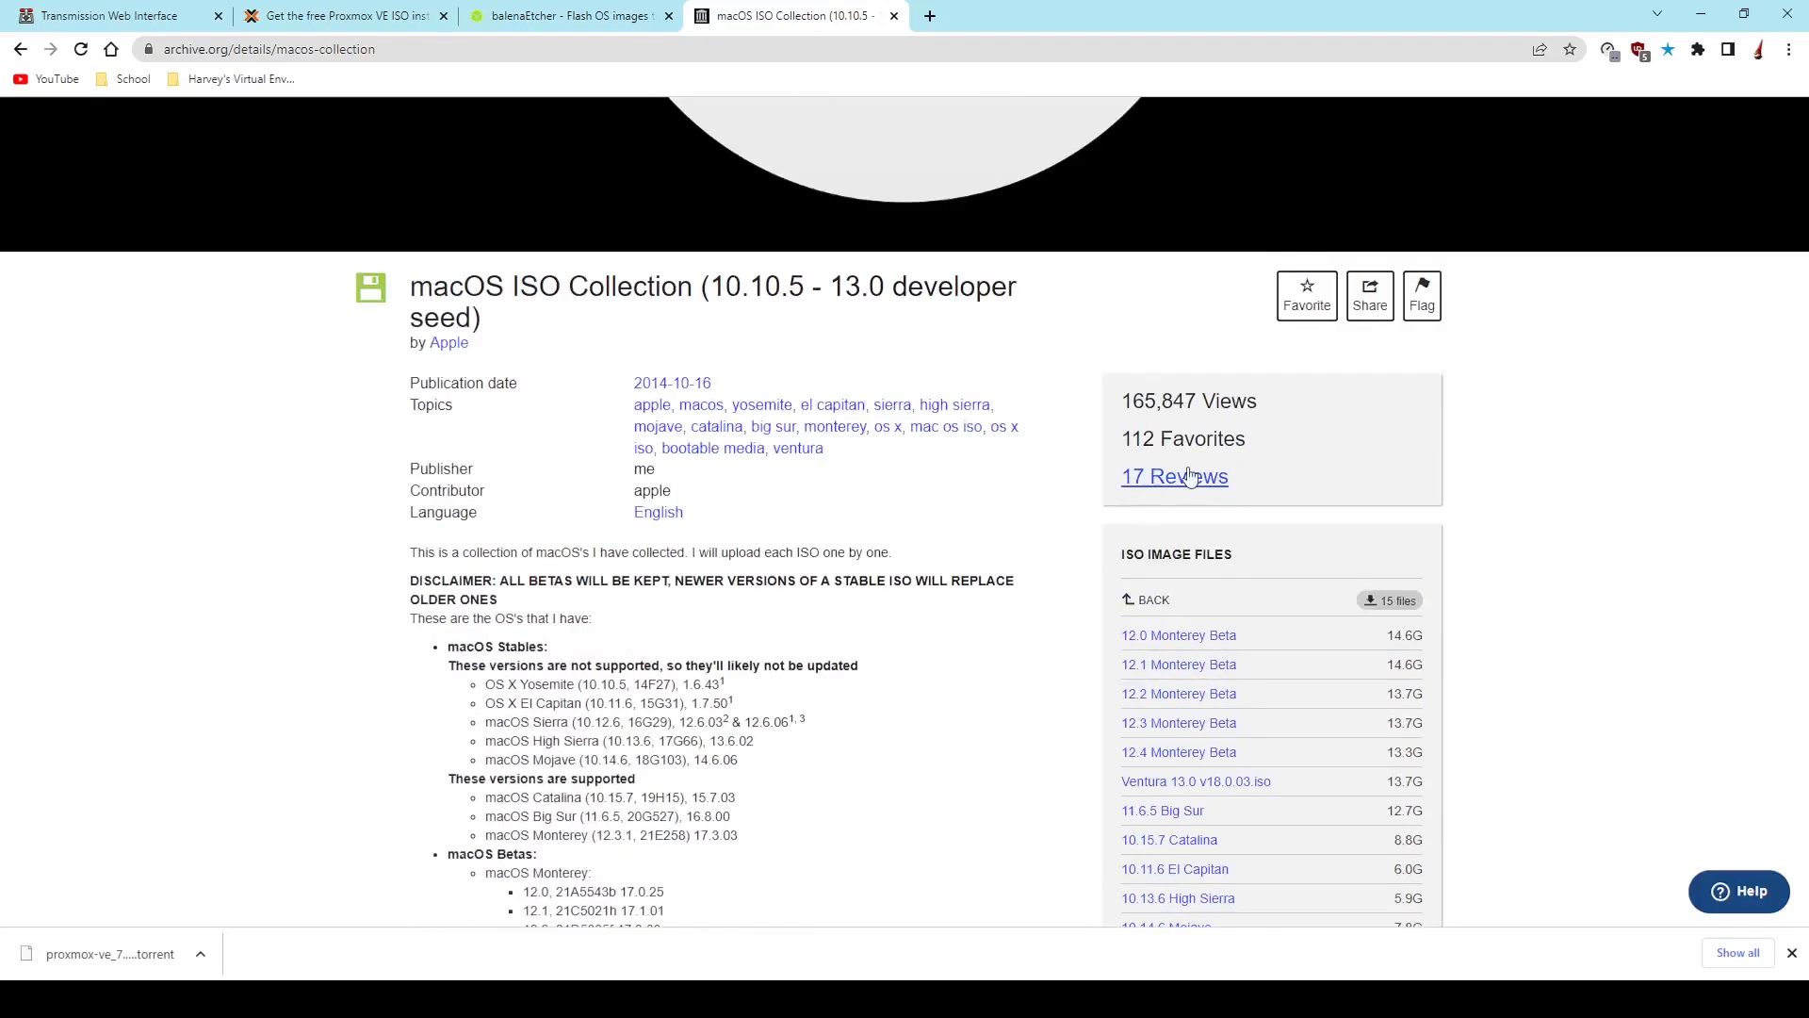
click(1147, 601)
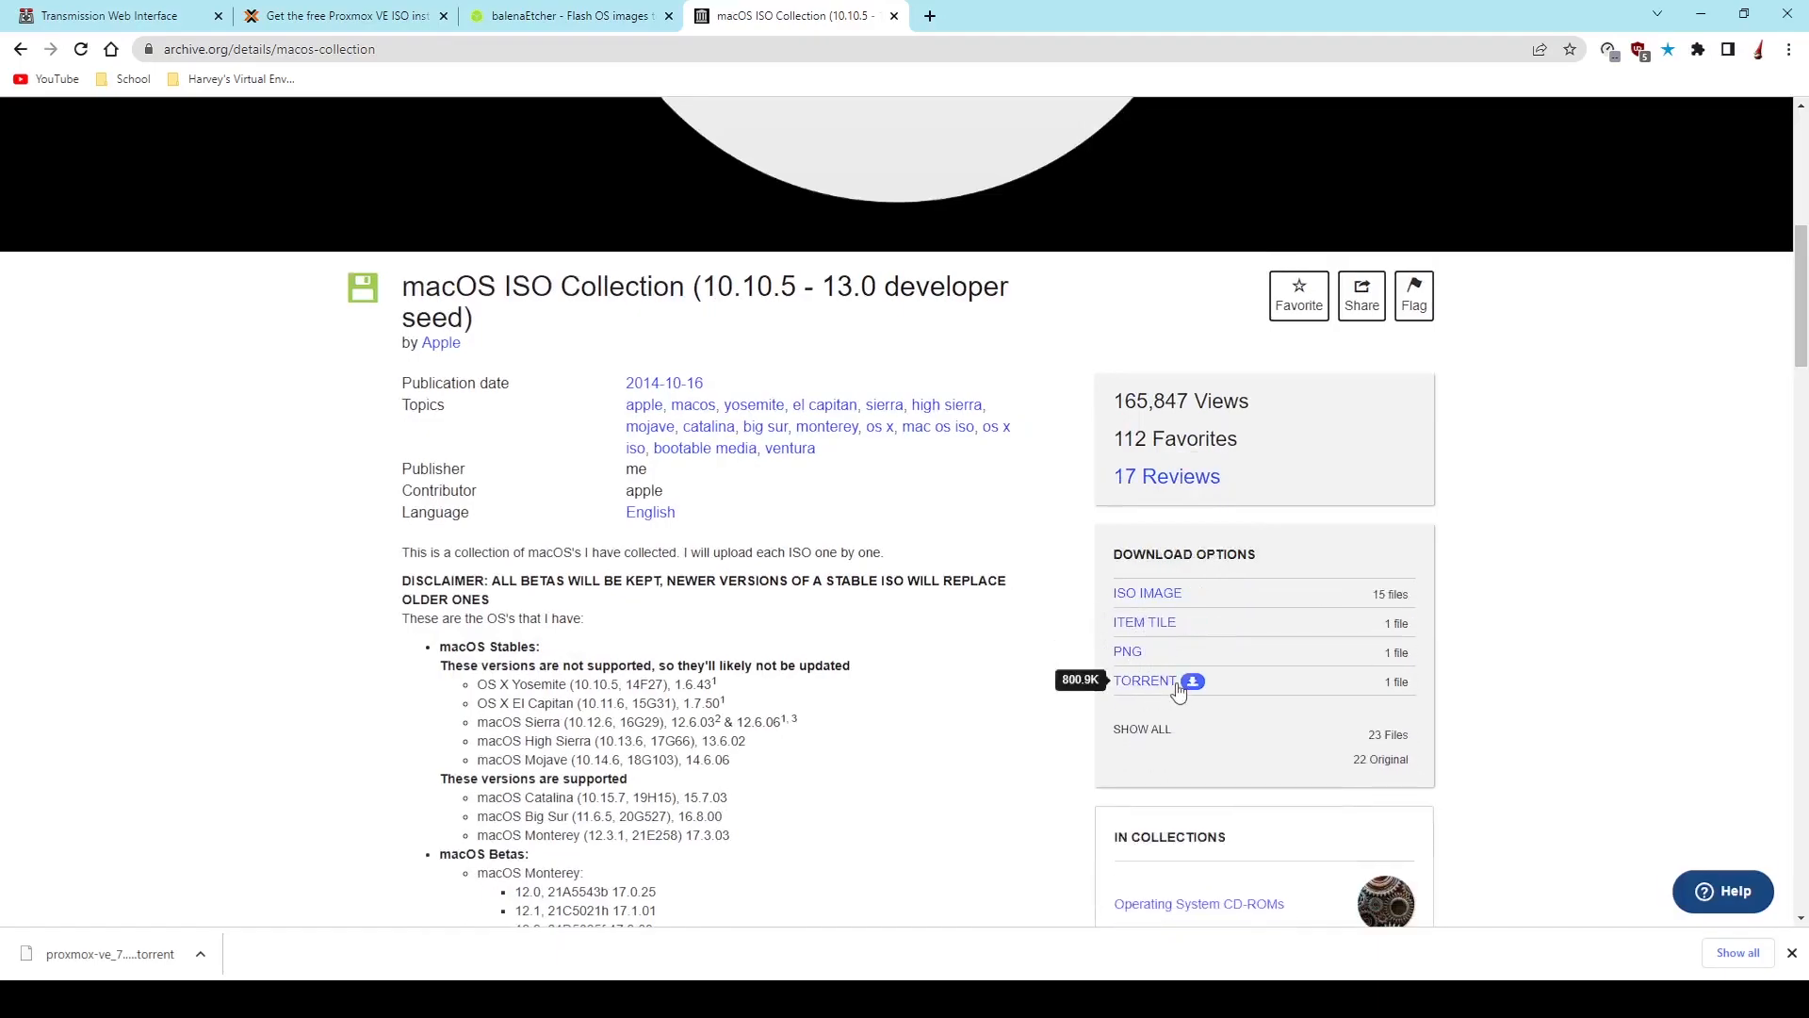
- Switch back to Transmission and examine the file list of the macos-collection torrent
click(94, 14)
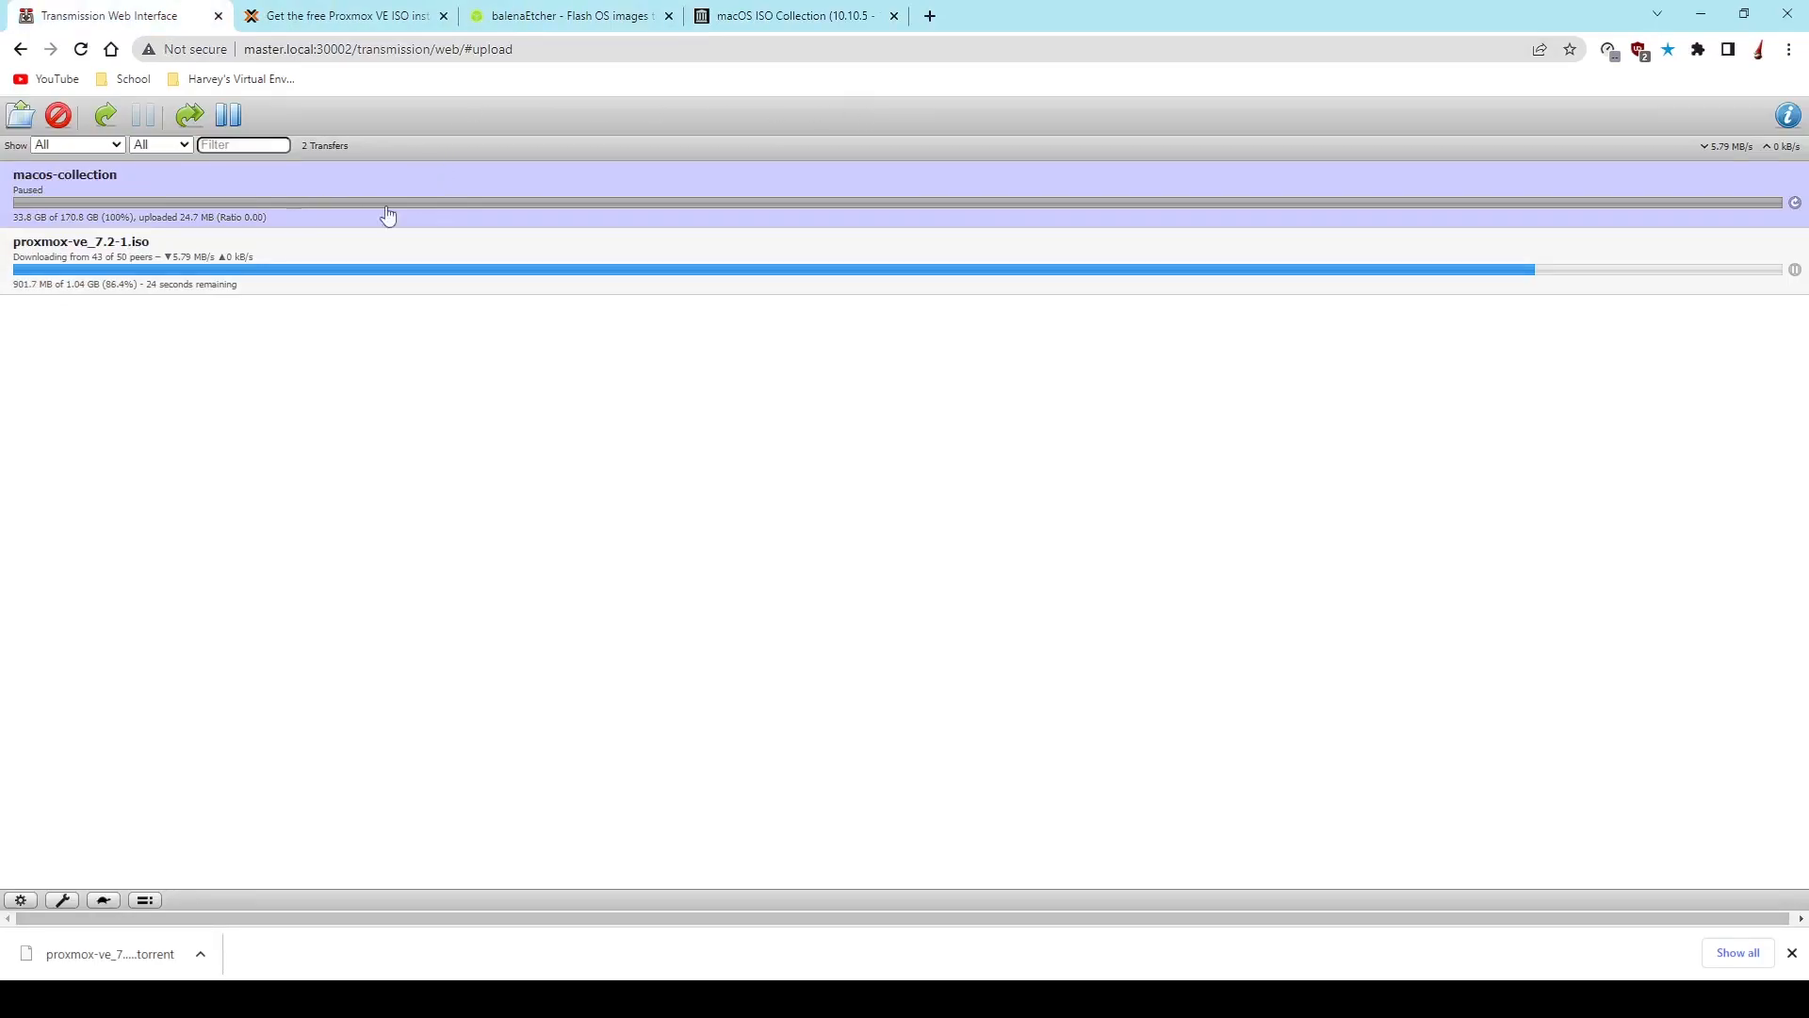
click(1789, 115)
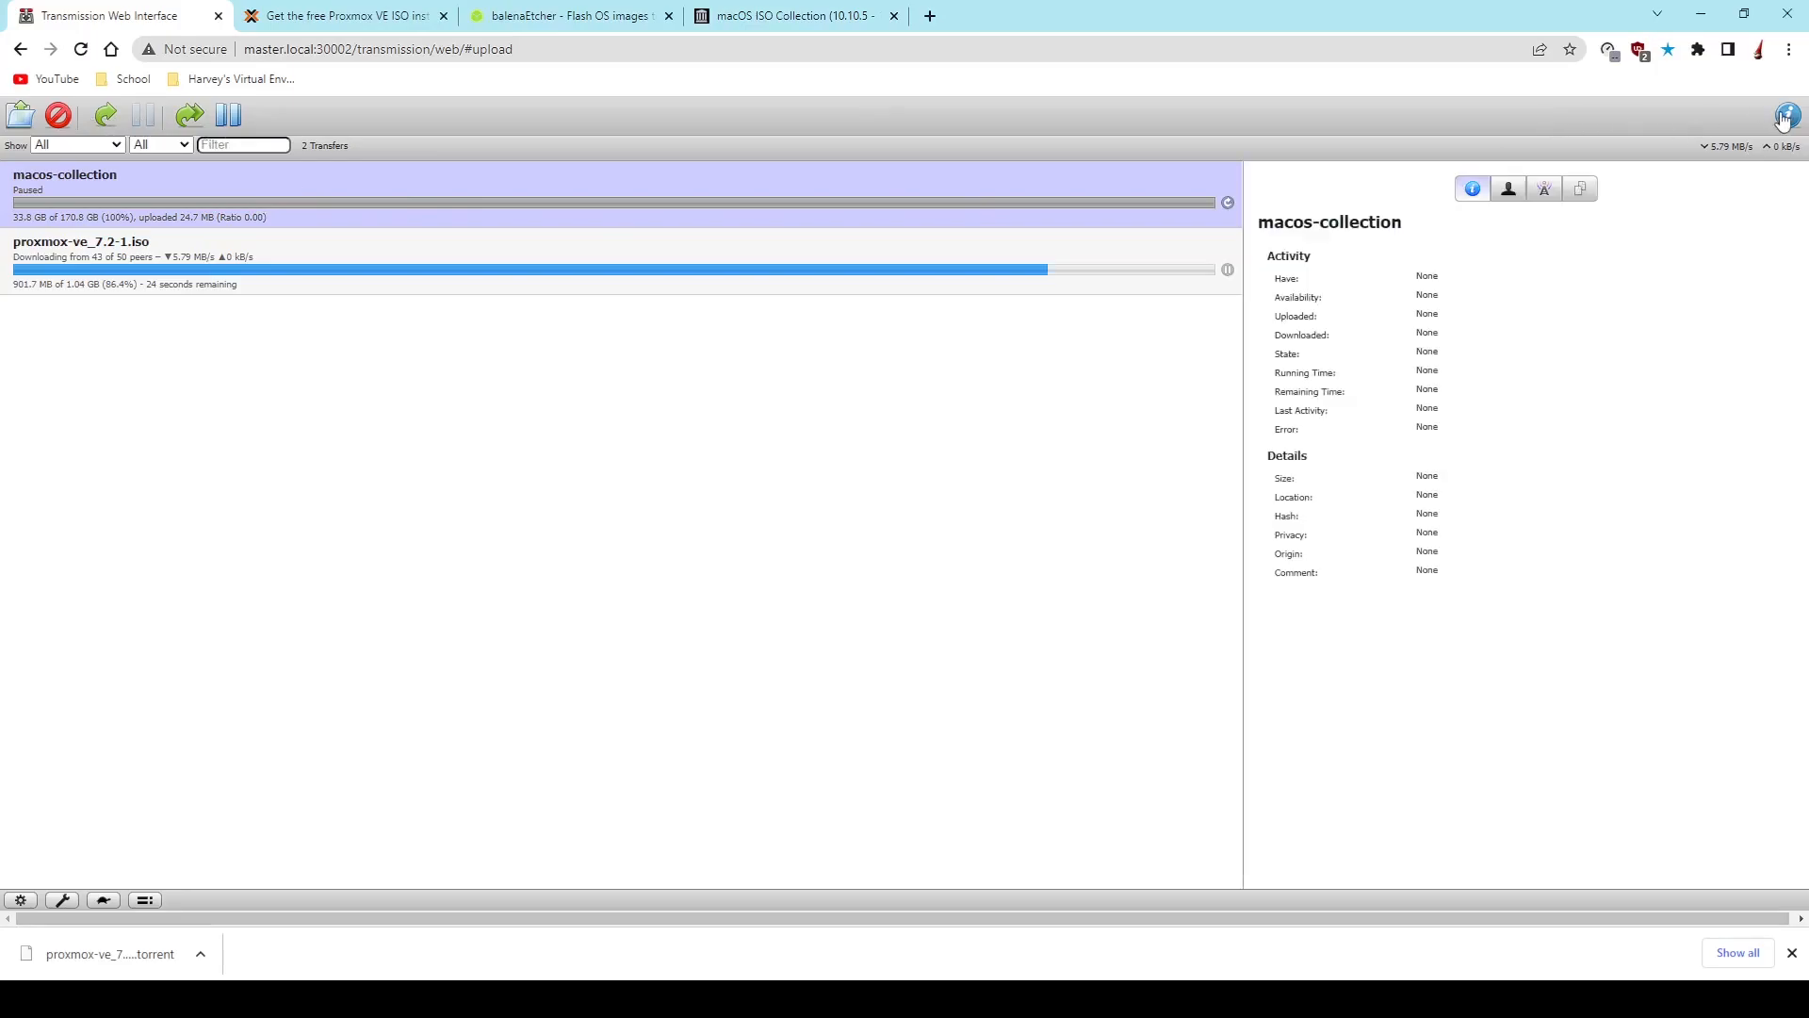
click(1582, 190)
scroll(1381, 453, down, 3)
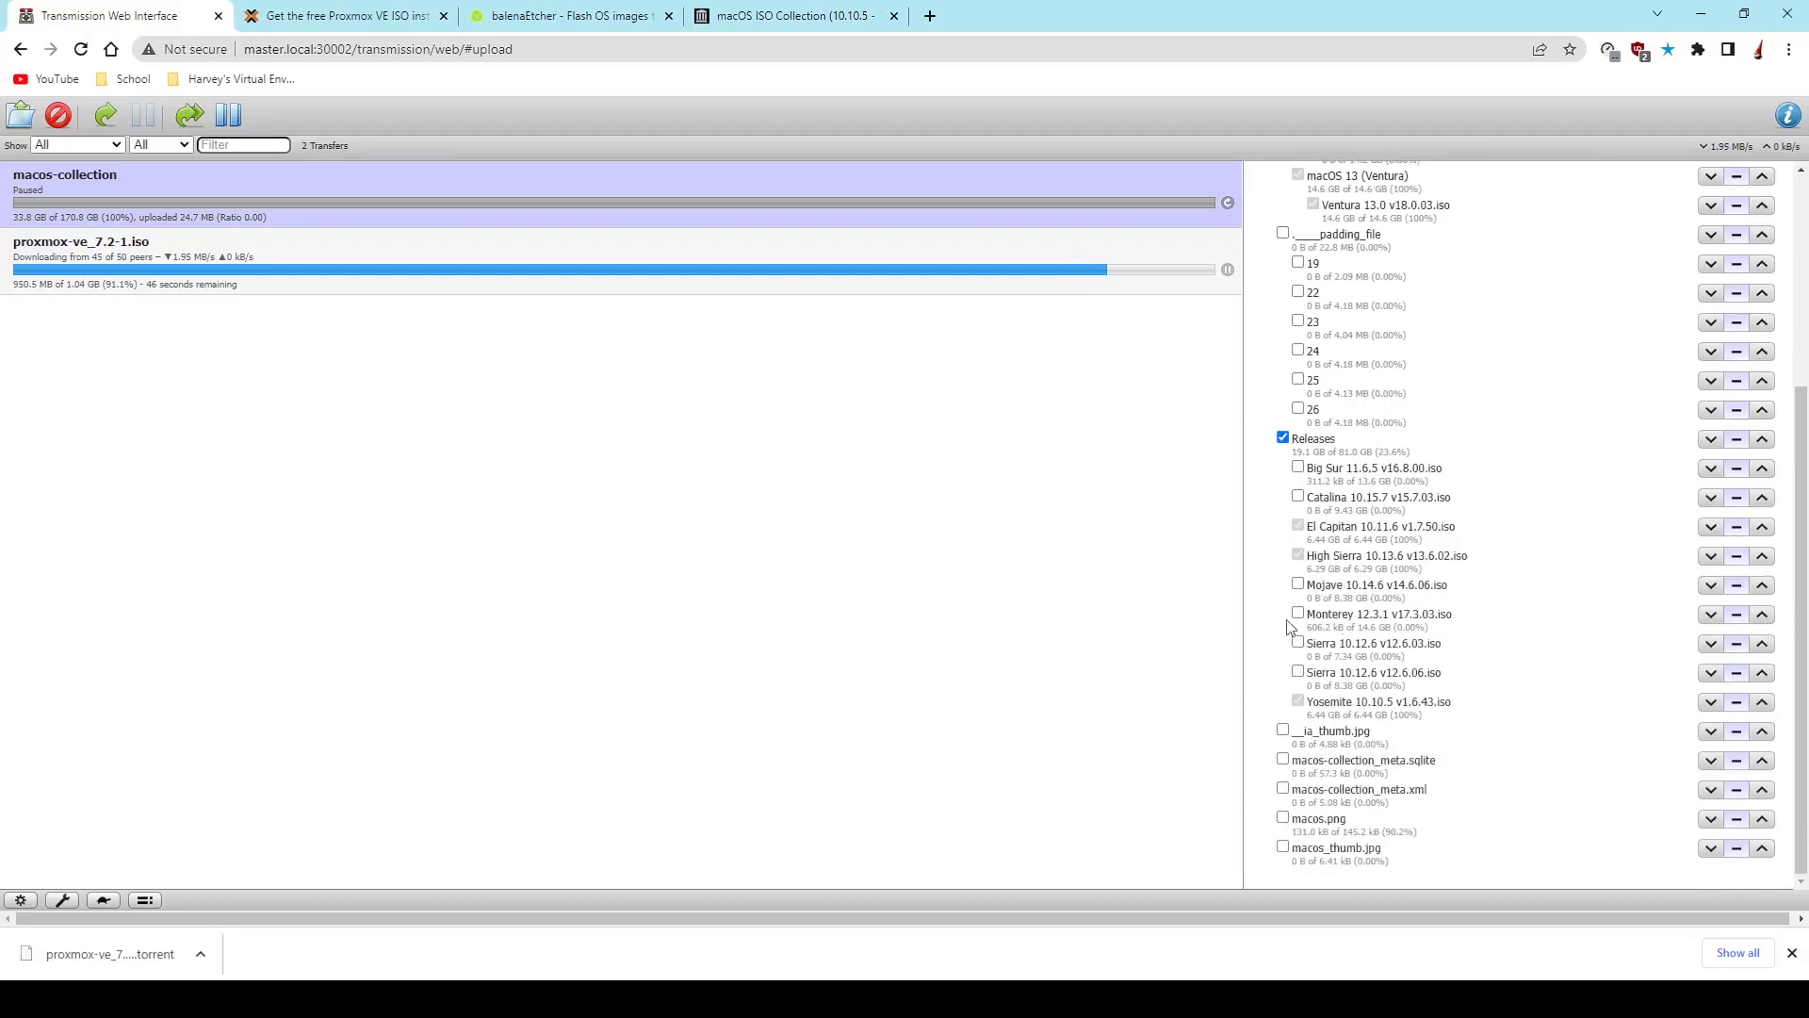
scroll(1291, 424, up, 1)
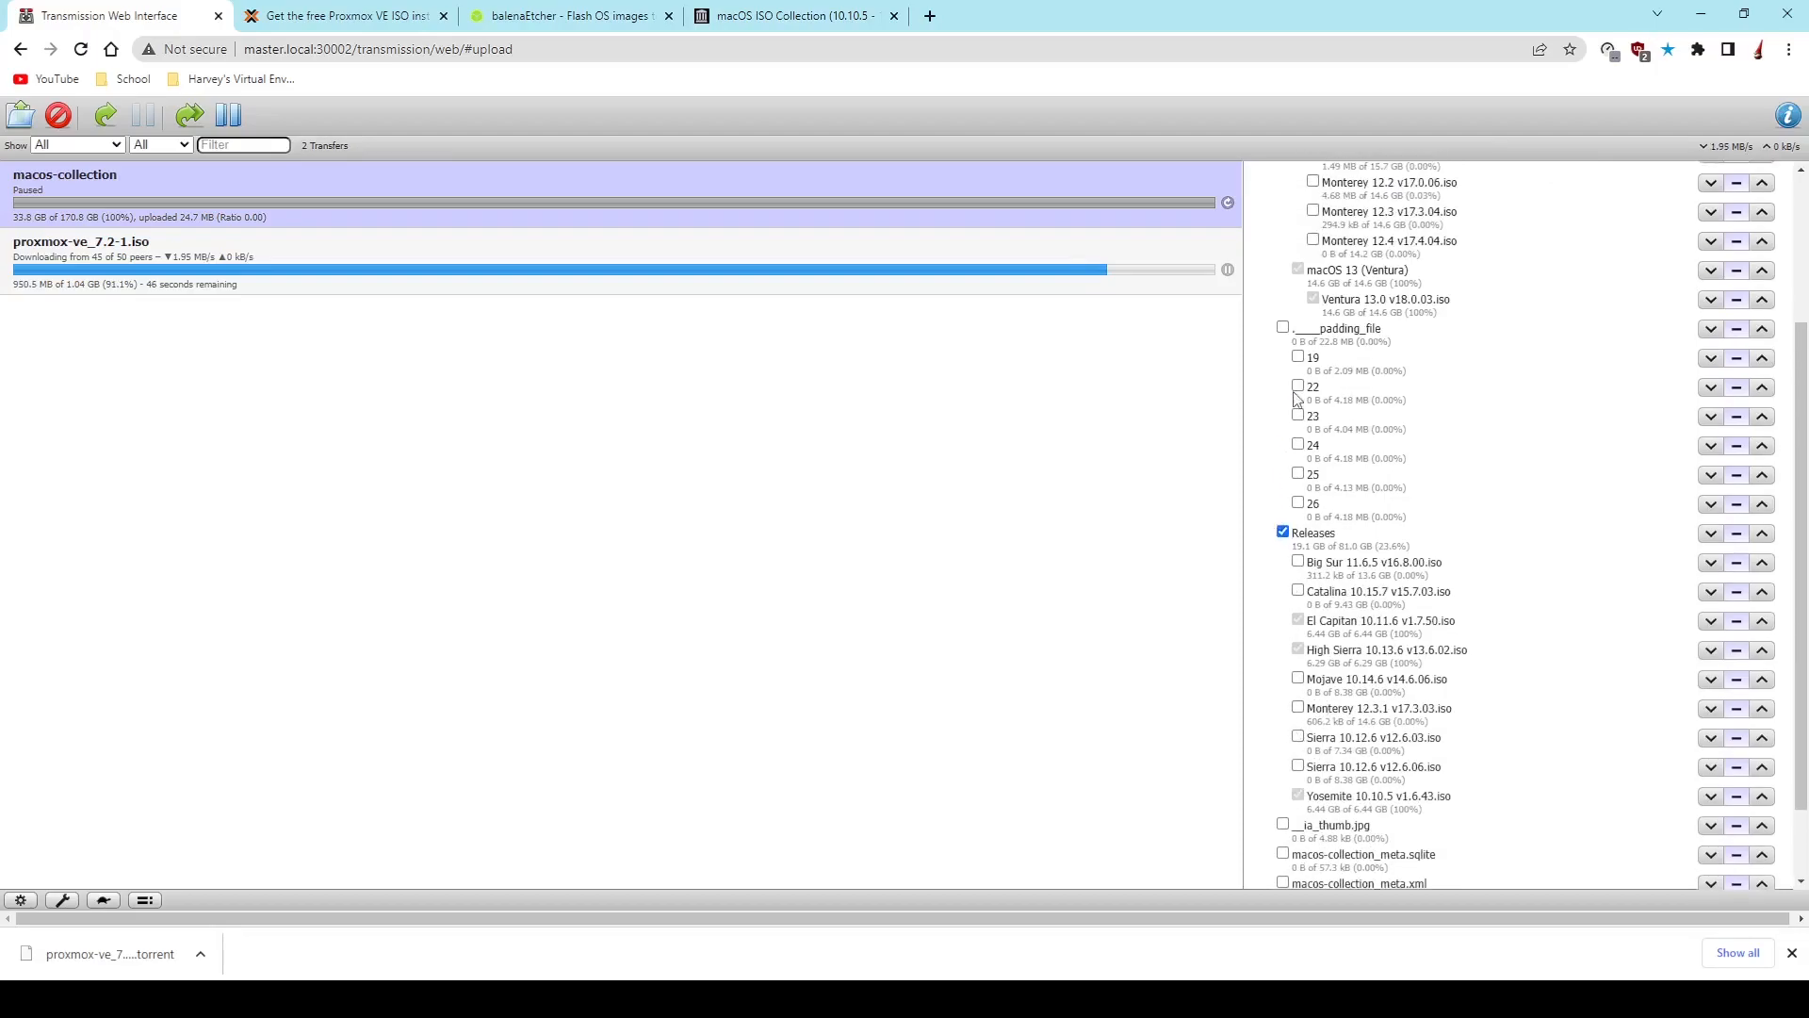
- Include padding file 22 in the macos-collection download, close the torrent details and try to resume the transfer
click(1299, 386)
click(1789, 115)
click(107, 115)
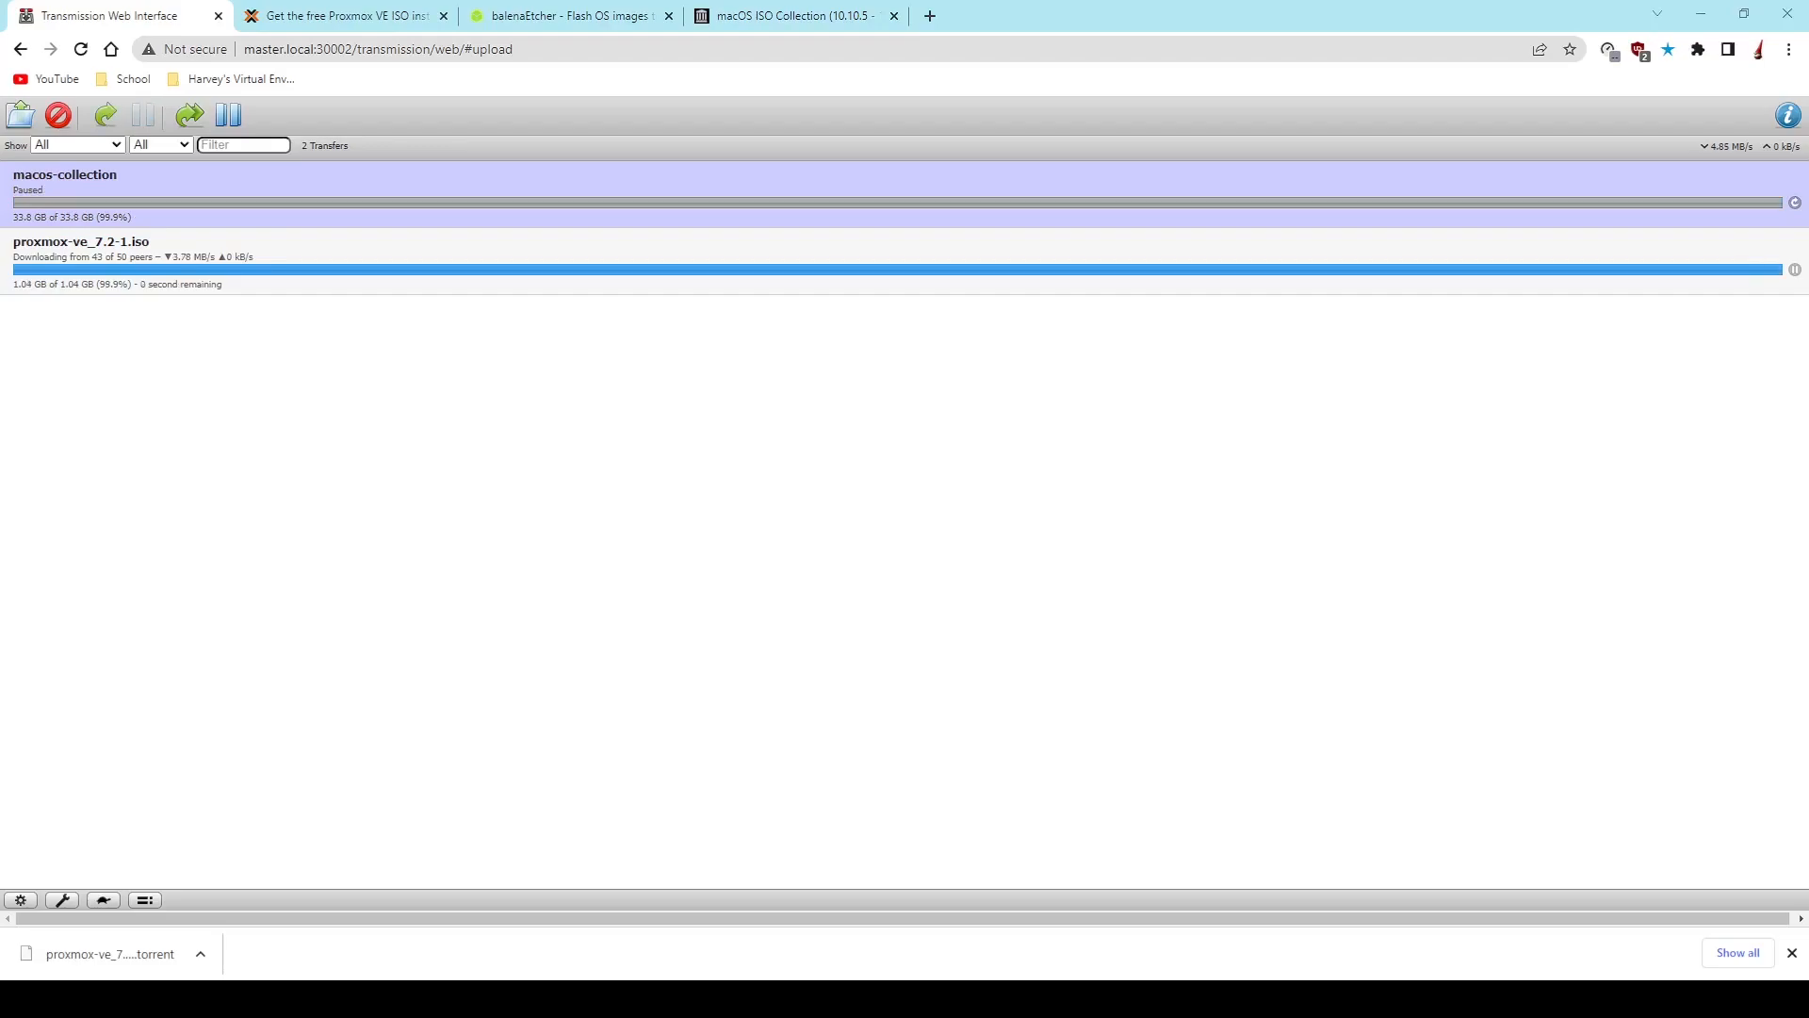
- Search the web for an OpenCore ISO download in a new tab and download OpenCore-v17.iso.gz from the KVM-Opencore GitHub releases
click(939, 15)
text(opencore)
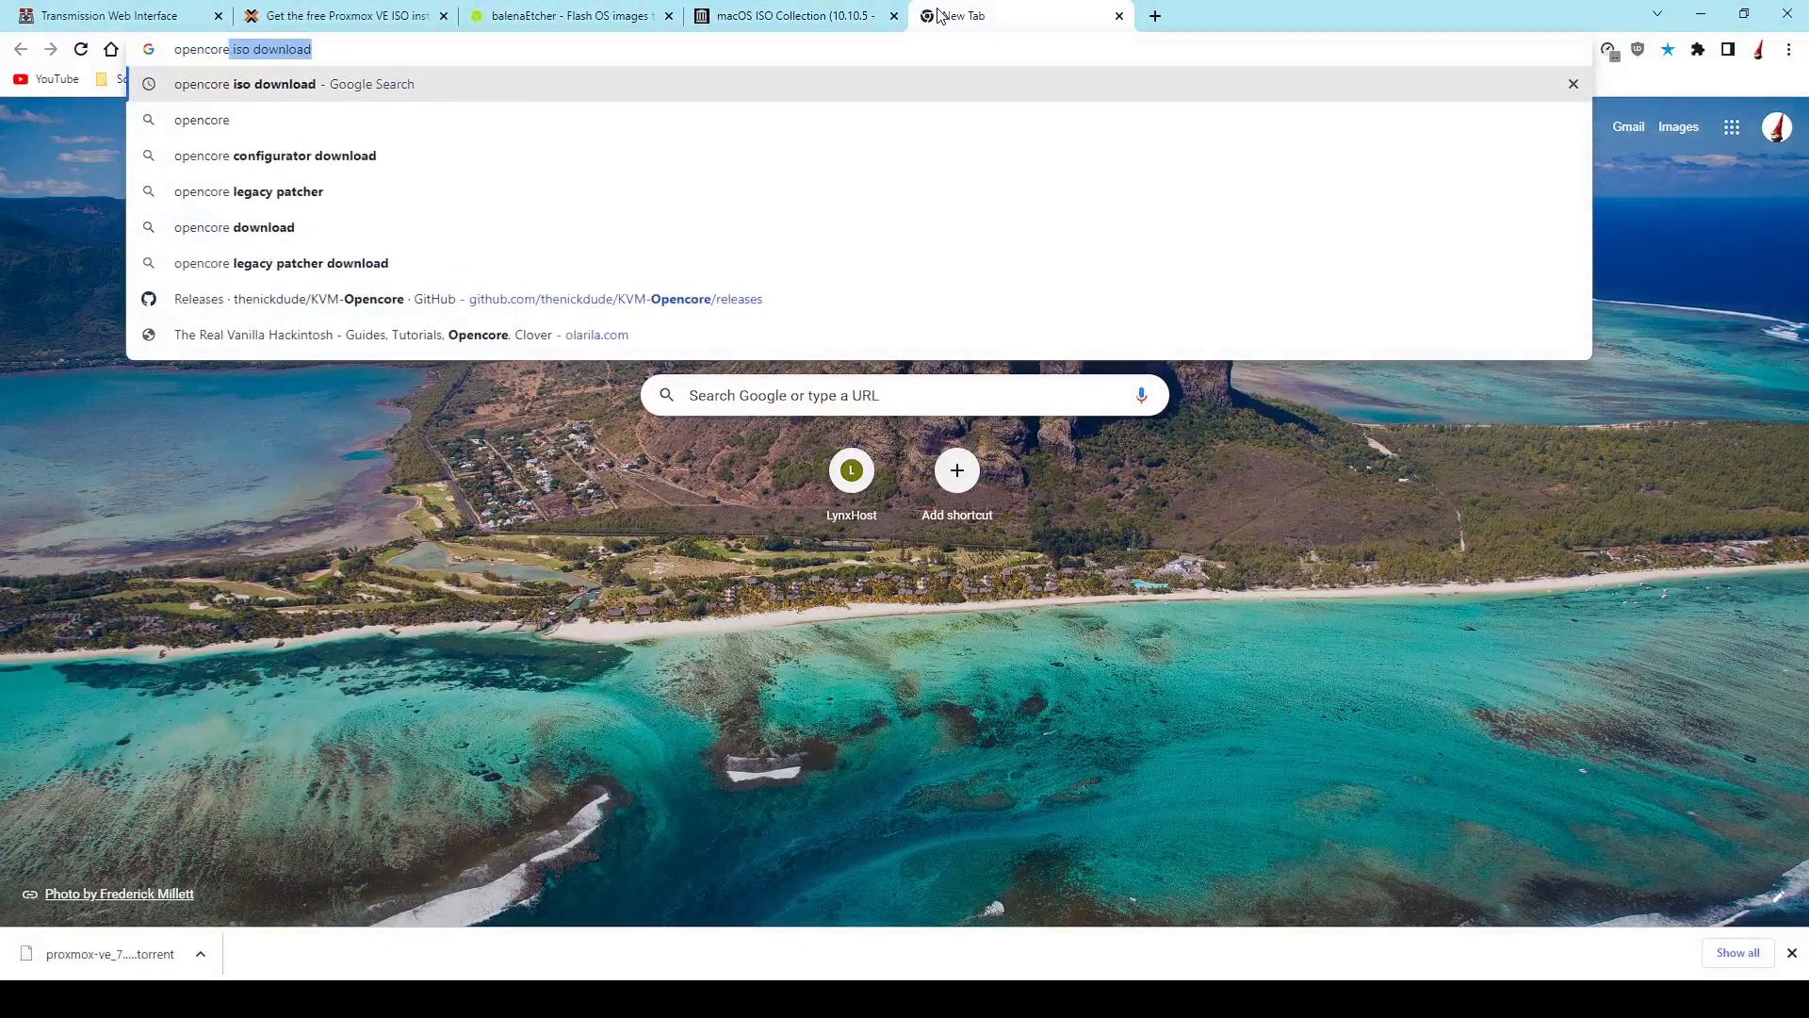
key(Return)
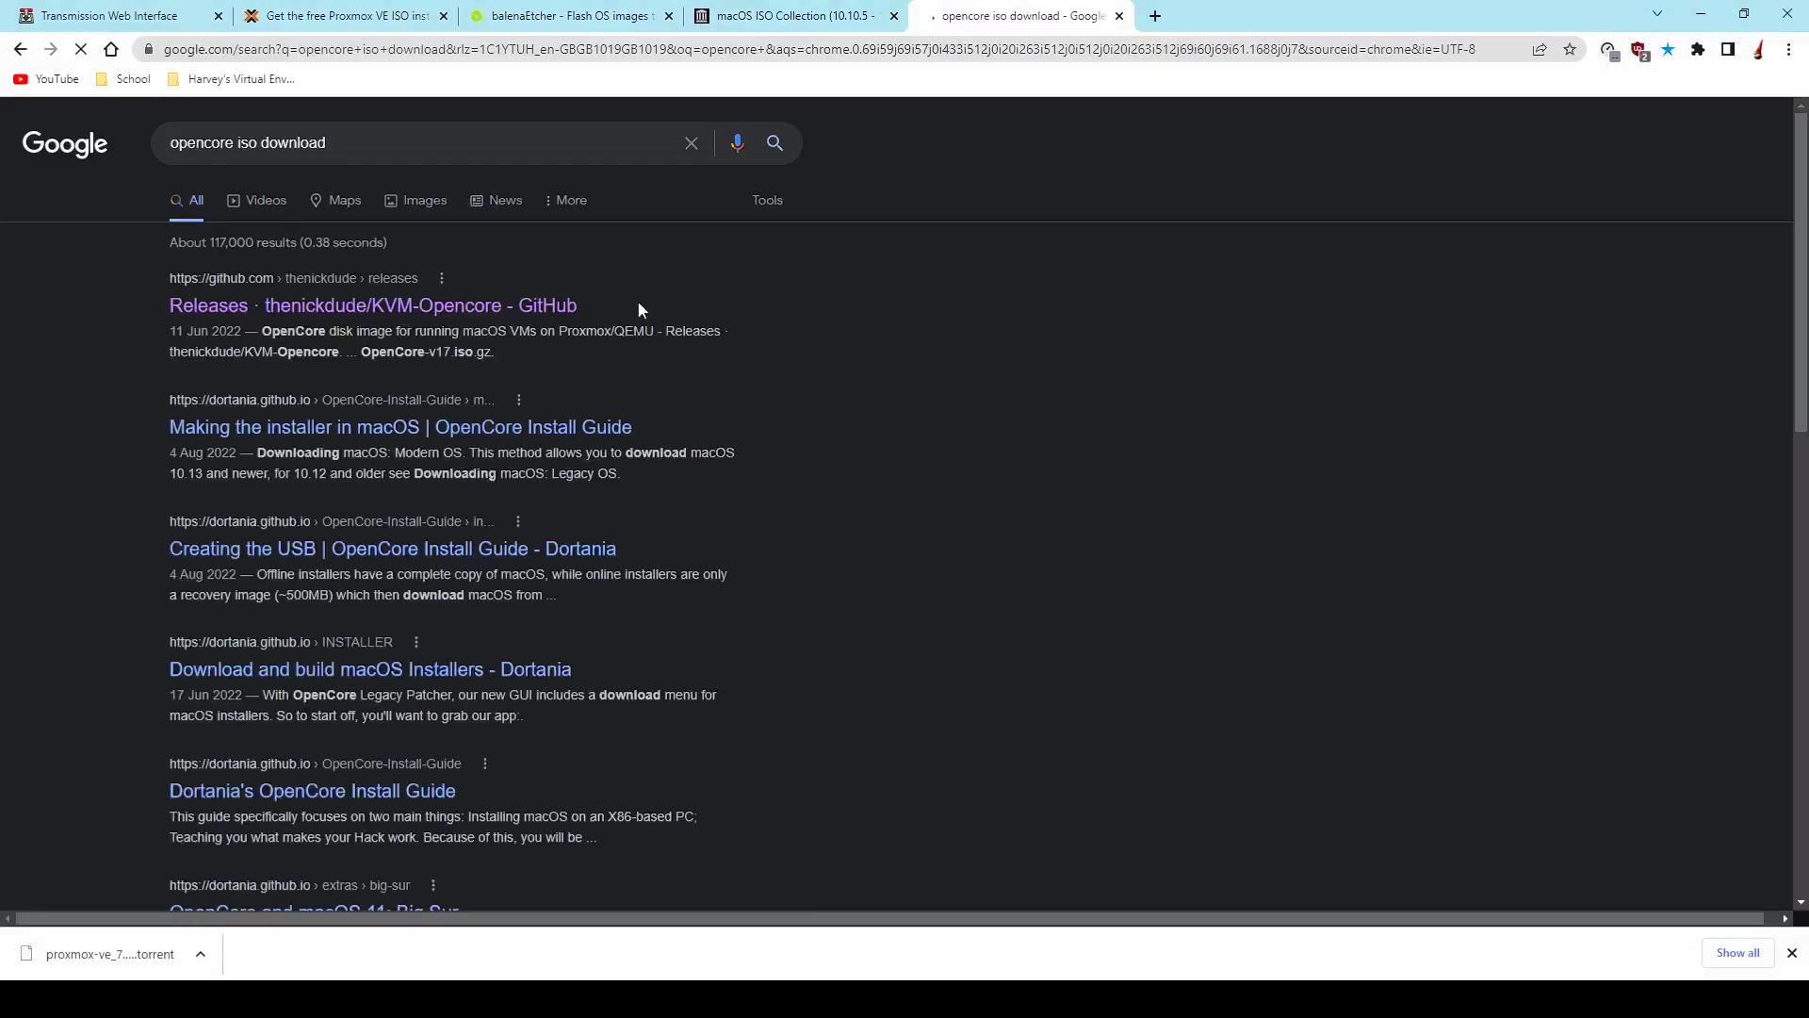
click(461, 306)
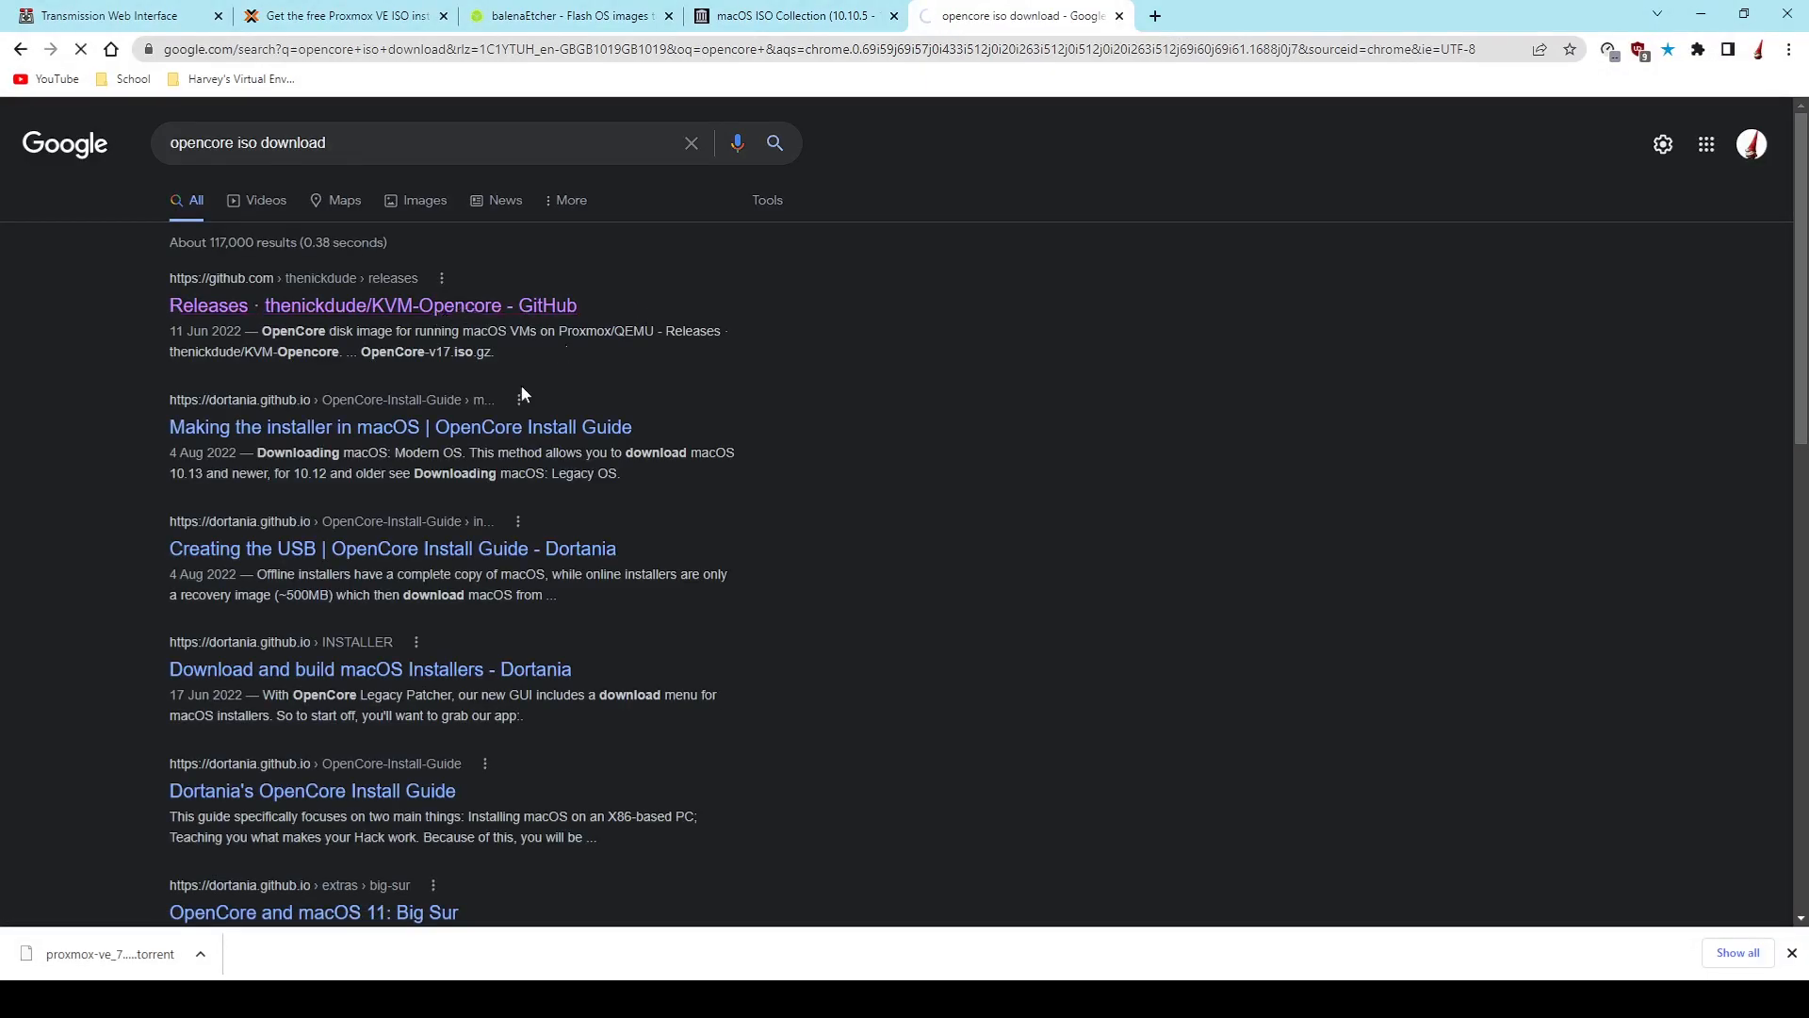
scroll(603, 452, down, 5)
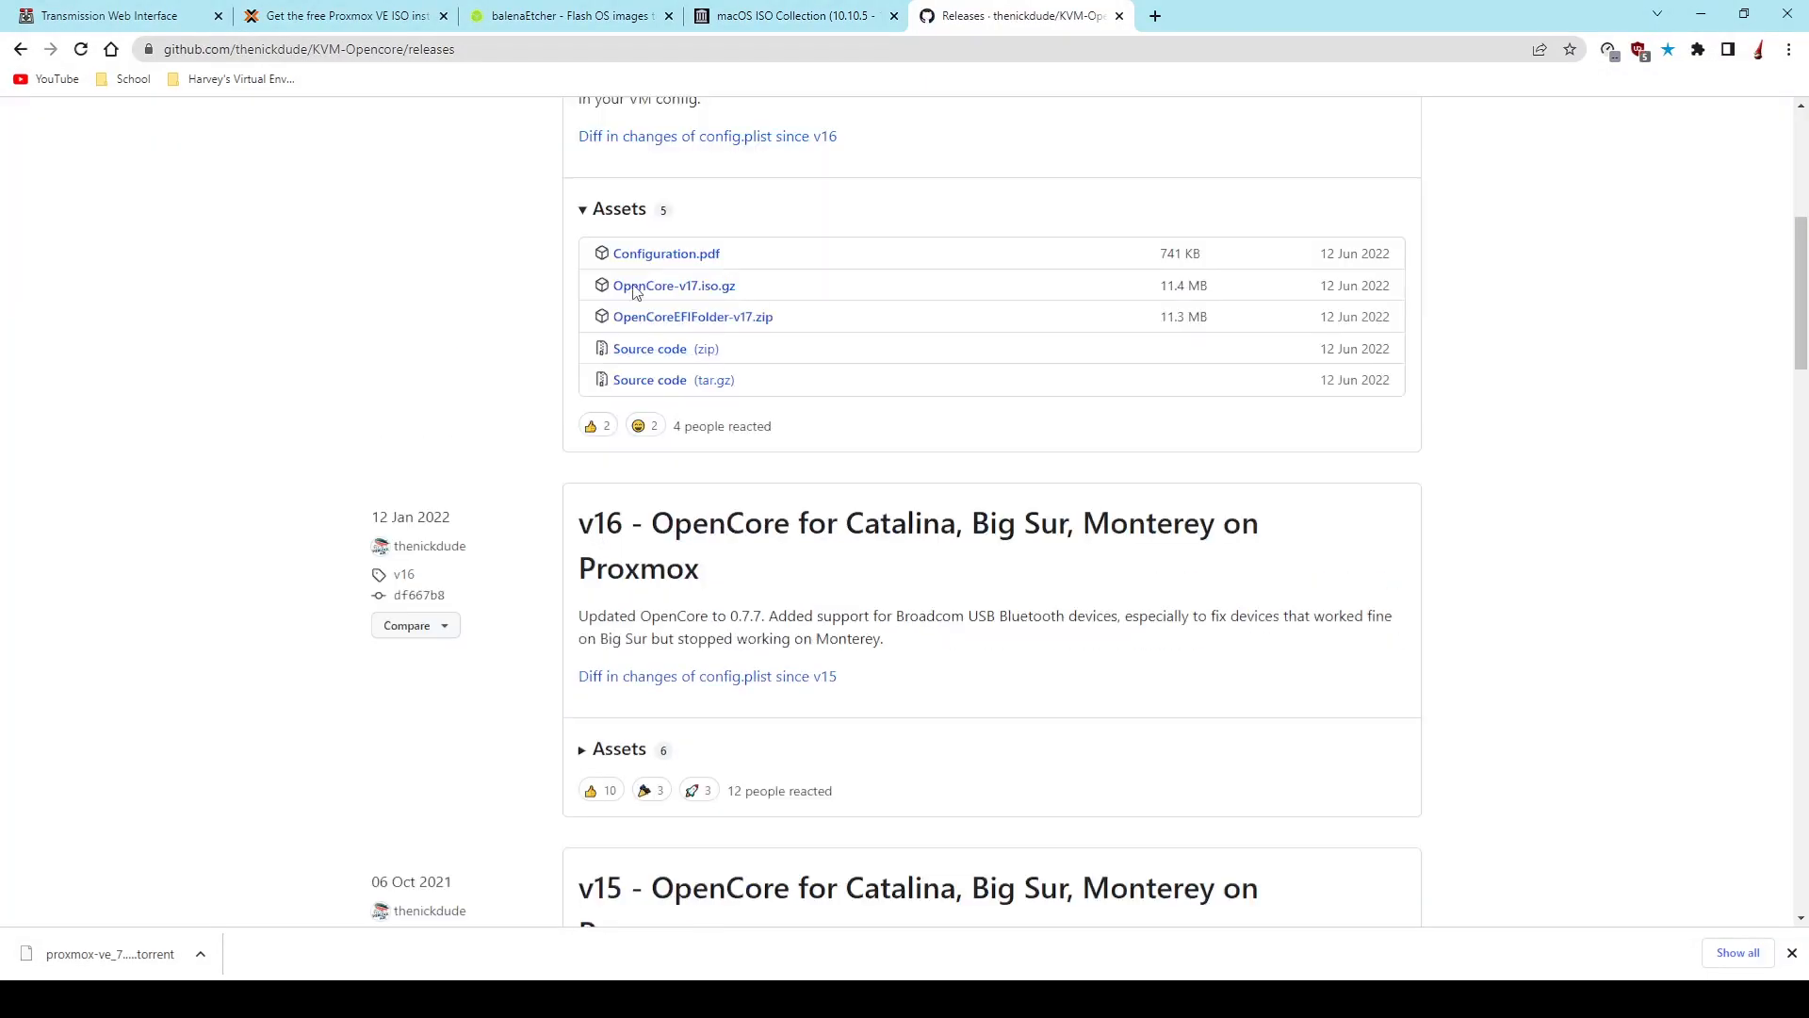
click(687, 285)
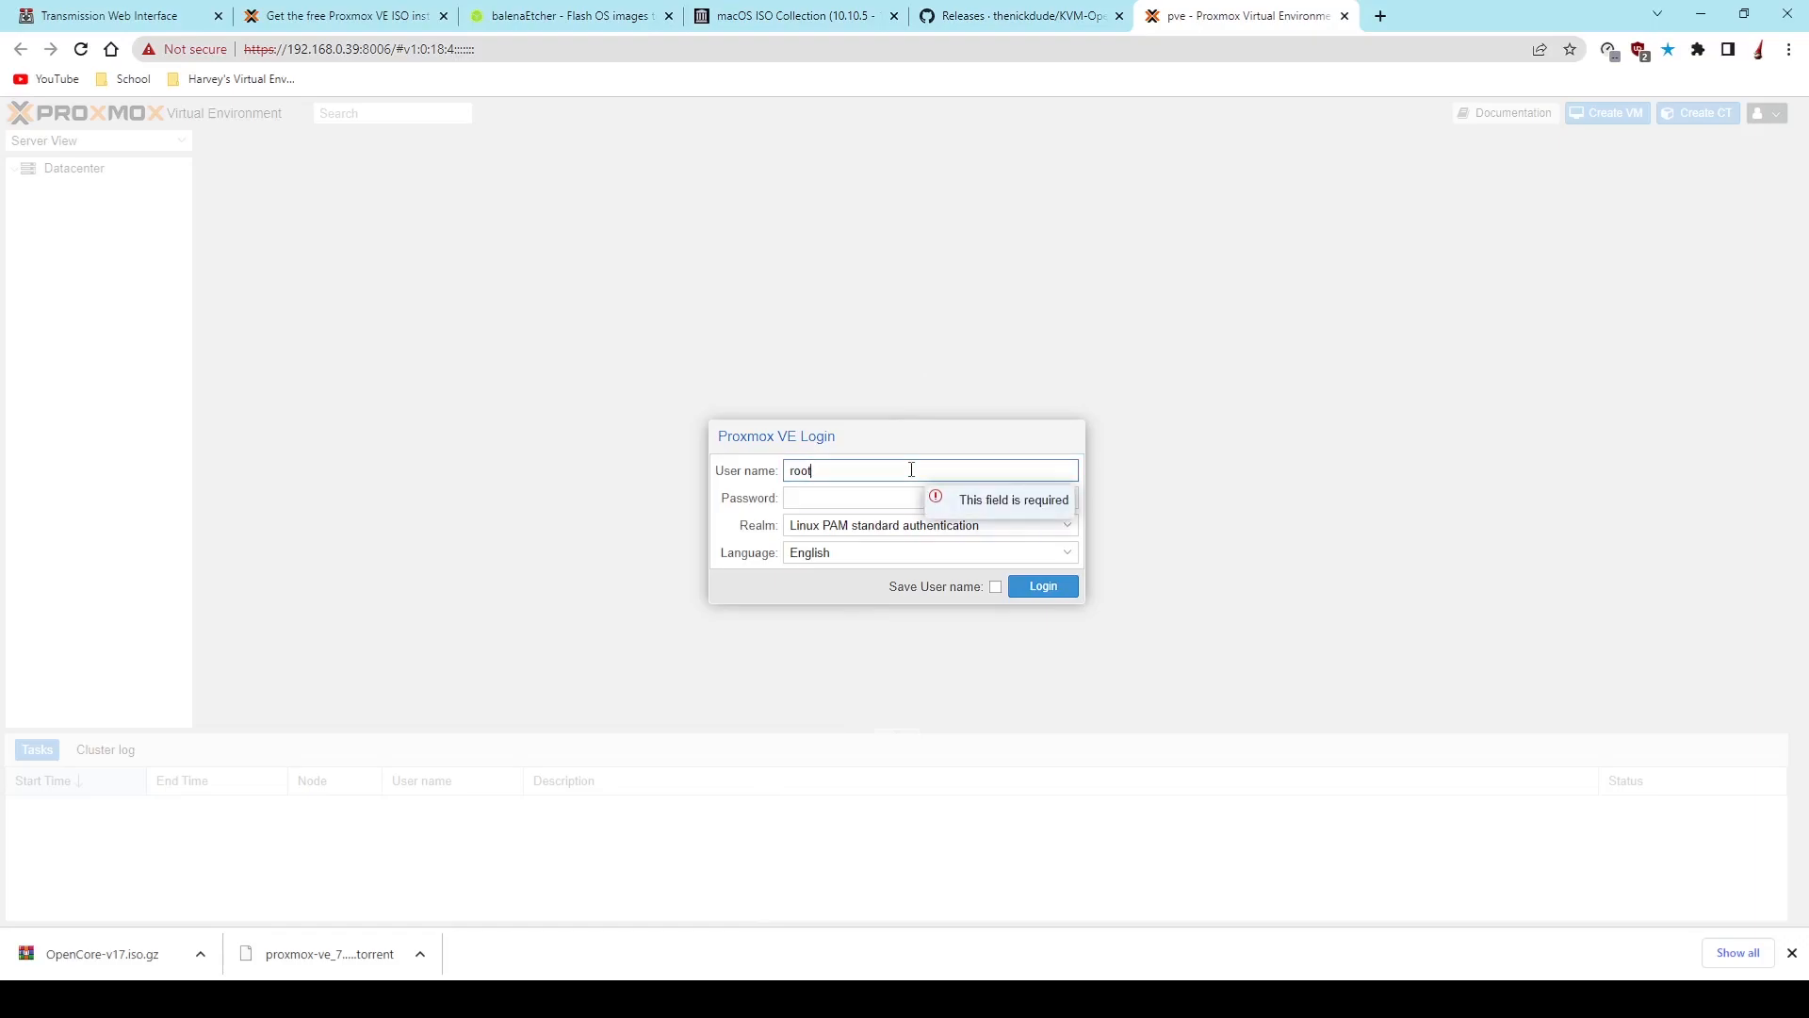
- Enter the account password for root, log in to Proxmox VE and dismiss the subscription notice
key(Tab)
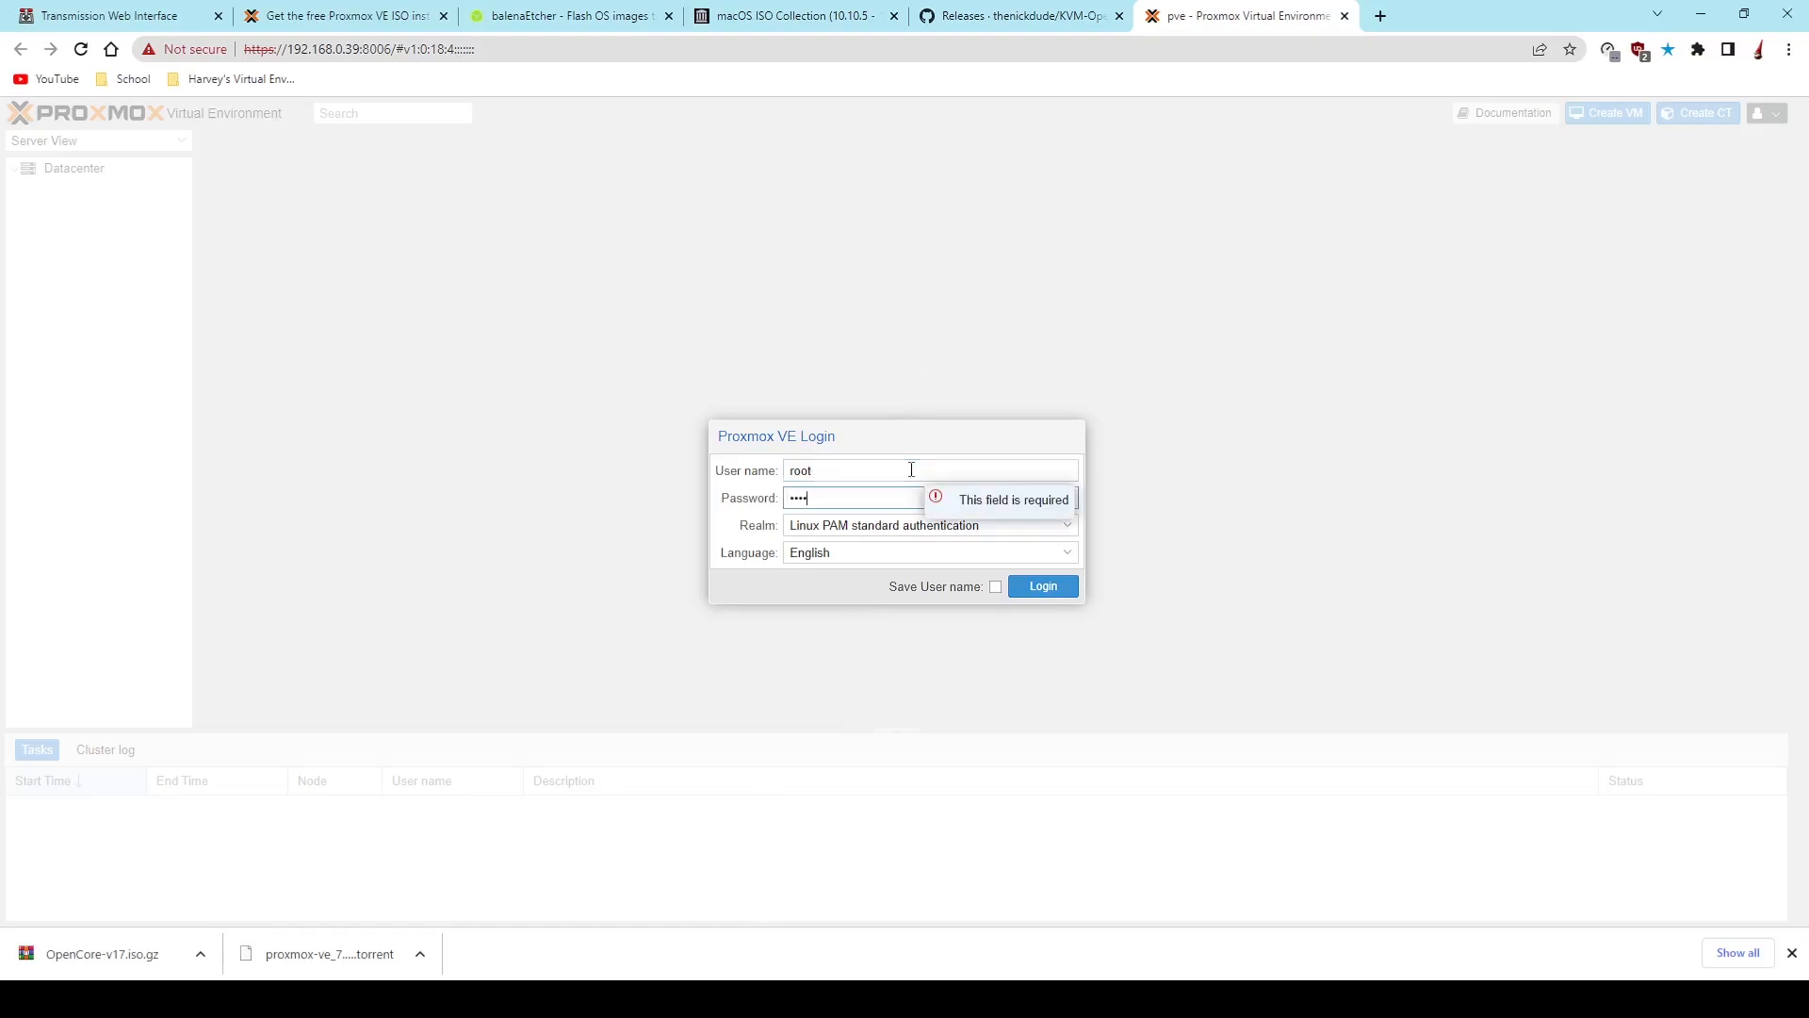
key(Return)
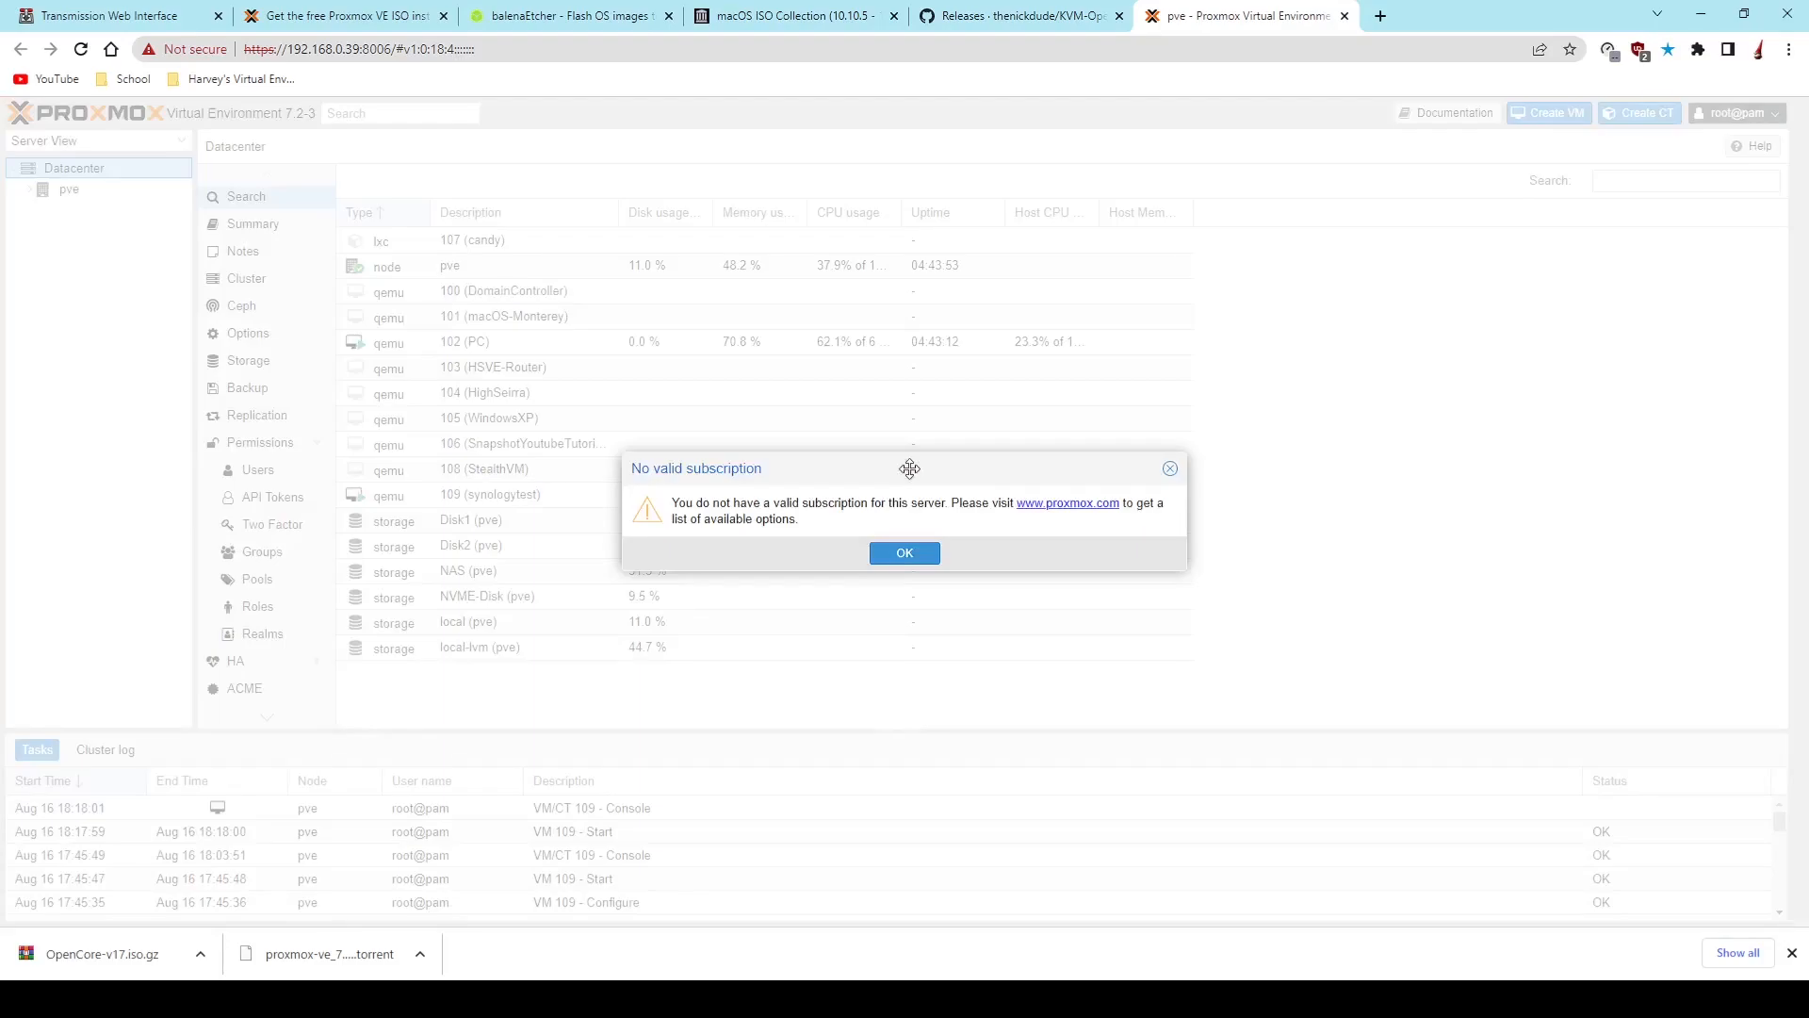
click(904, 553)
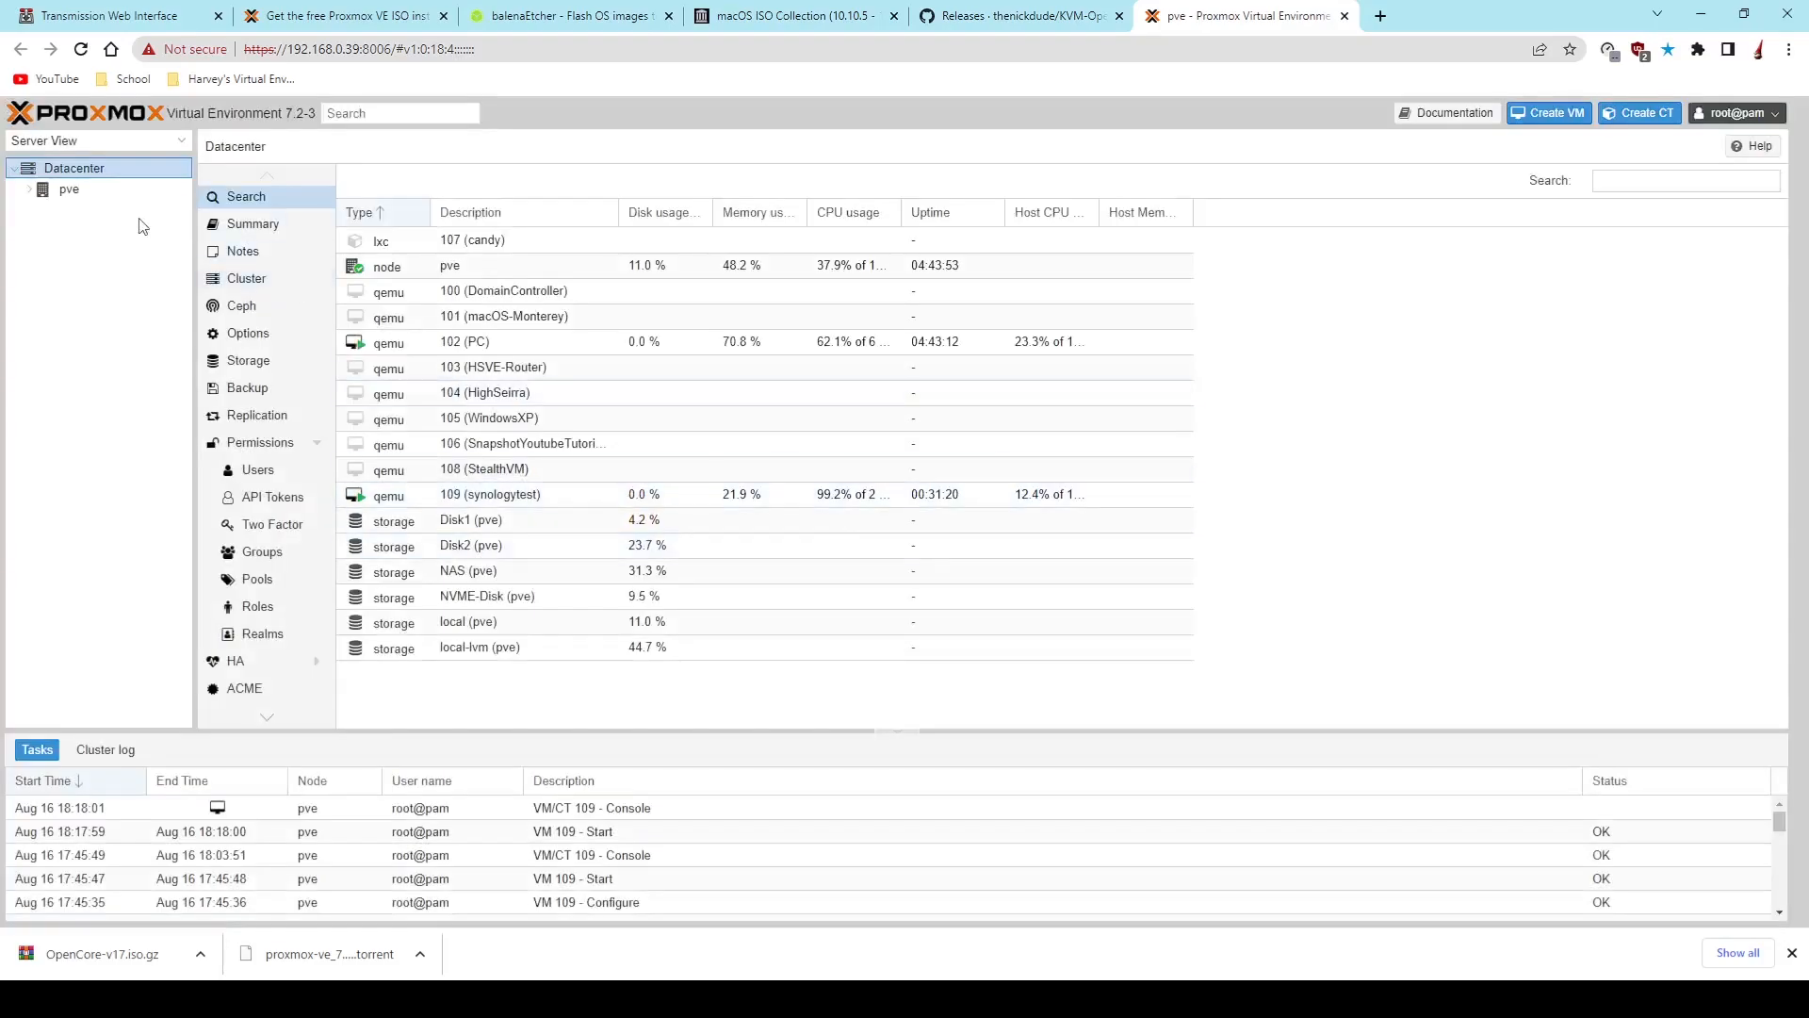
- Expand the pve node and open the ISO images stored on the NAS storage
click(68, 190)
click(29, 189)
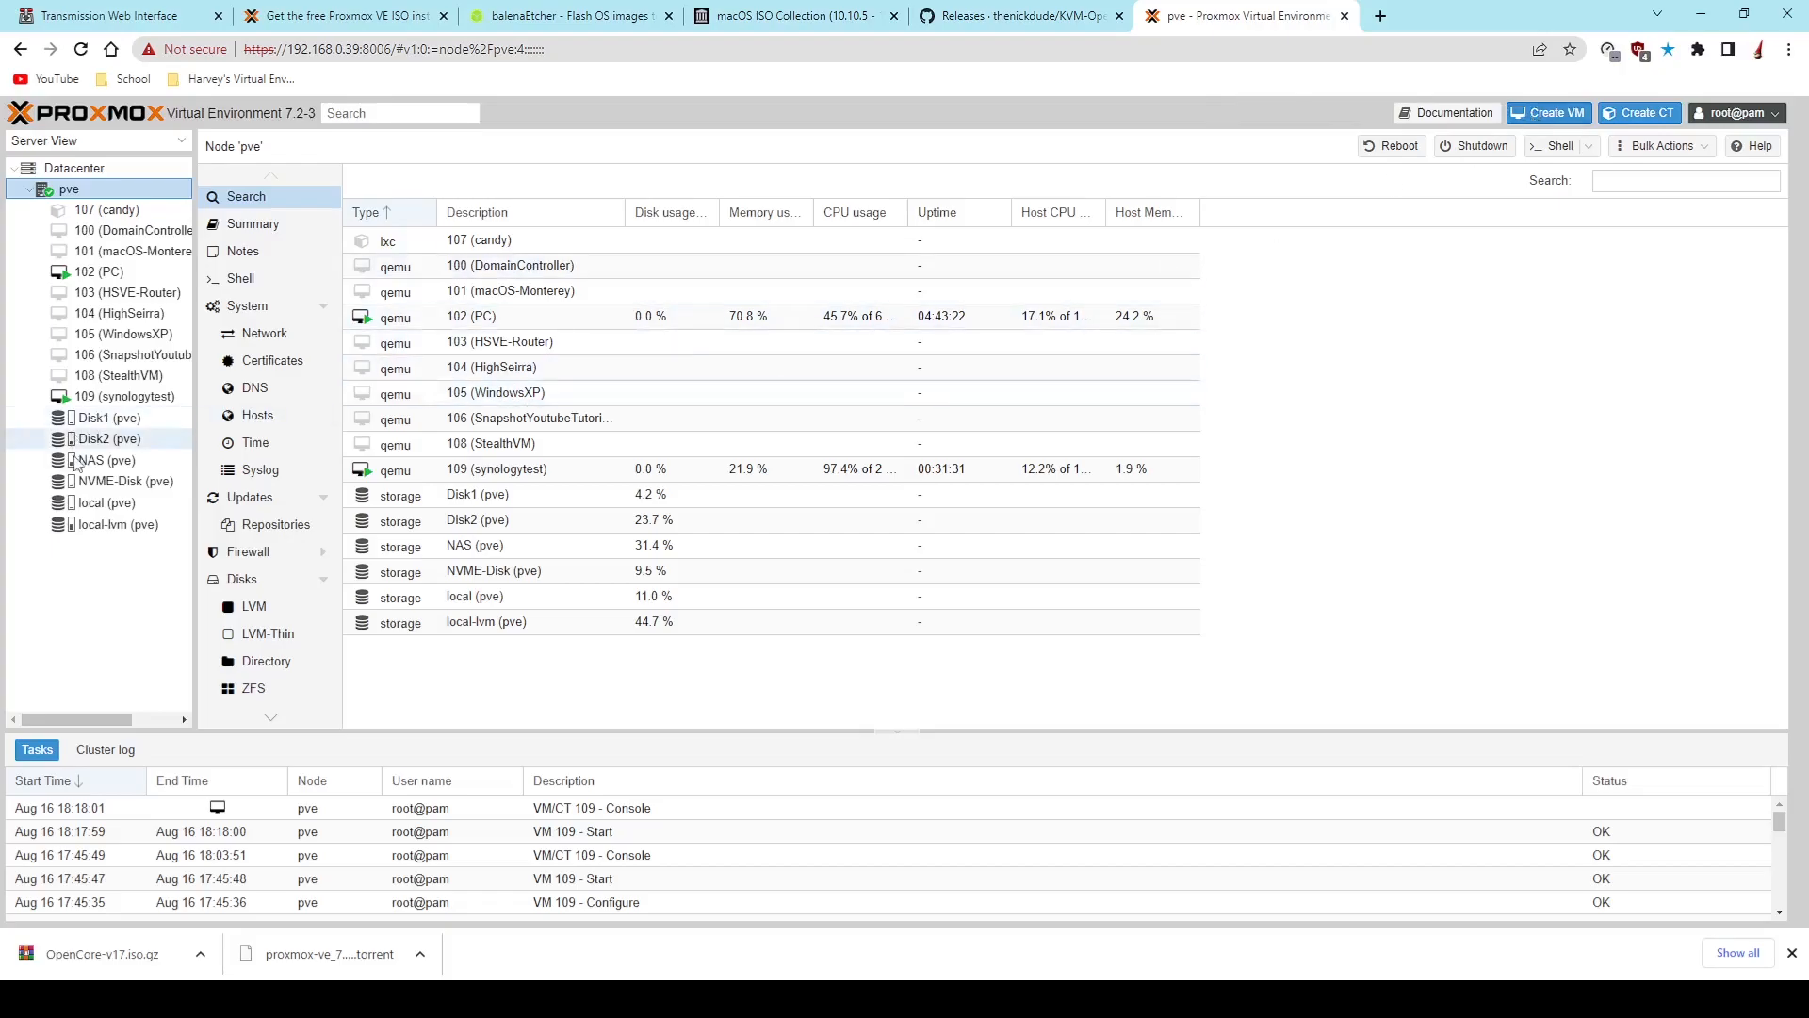
click(126, 461)
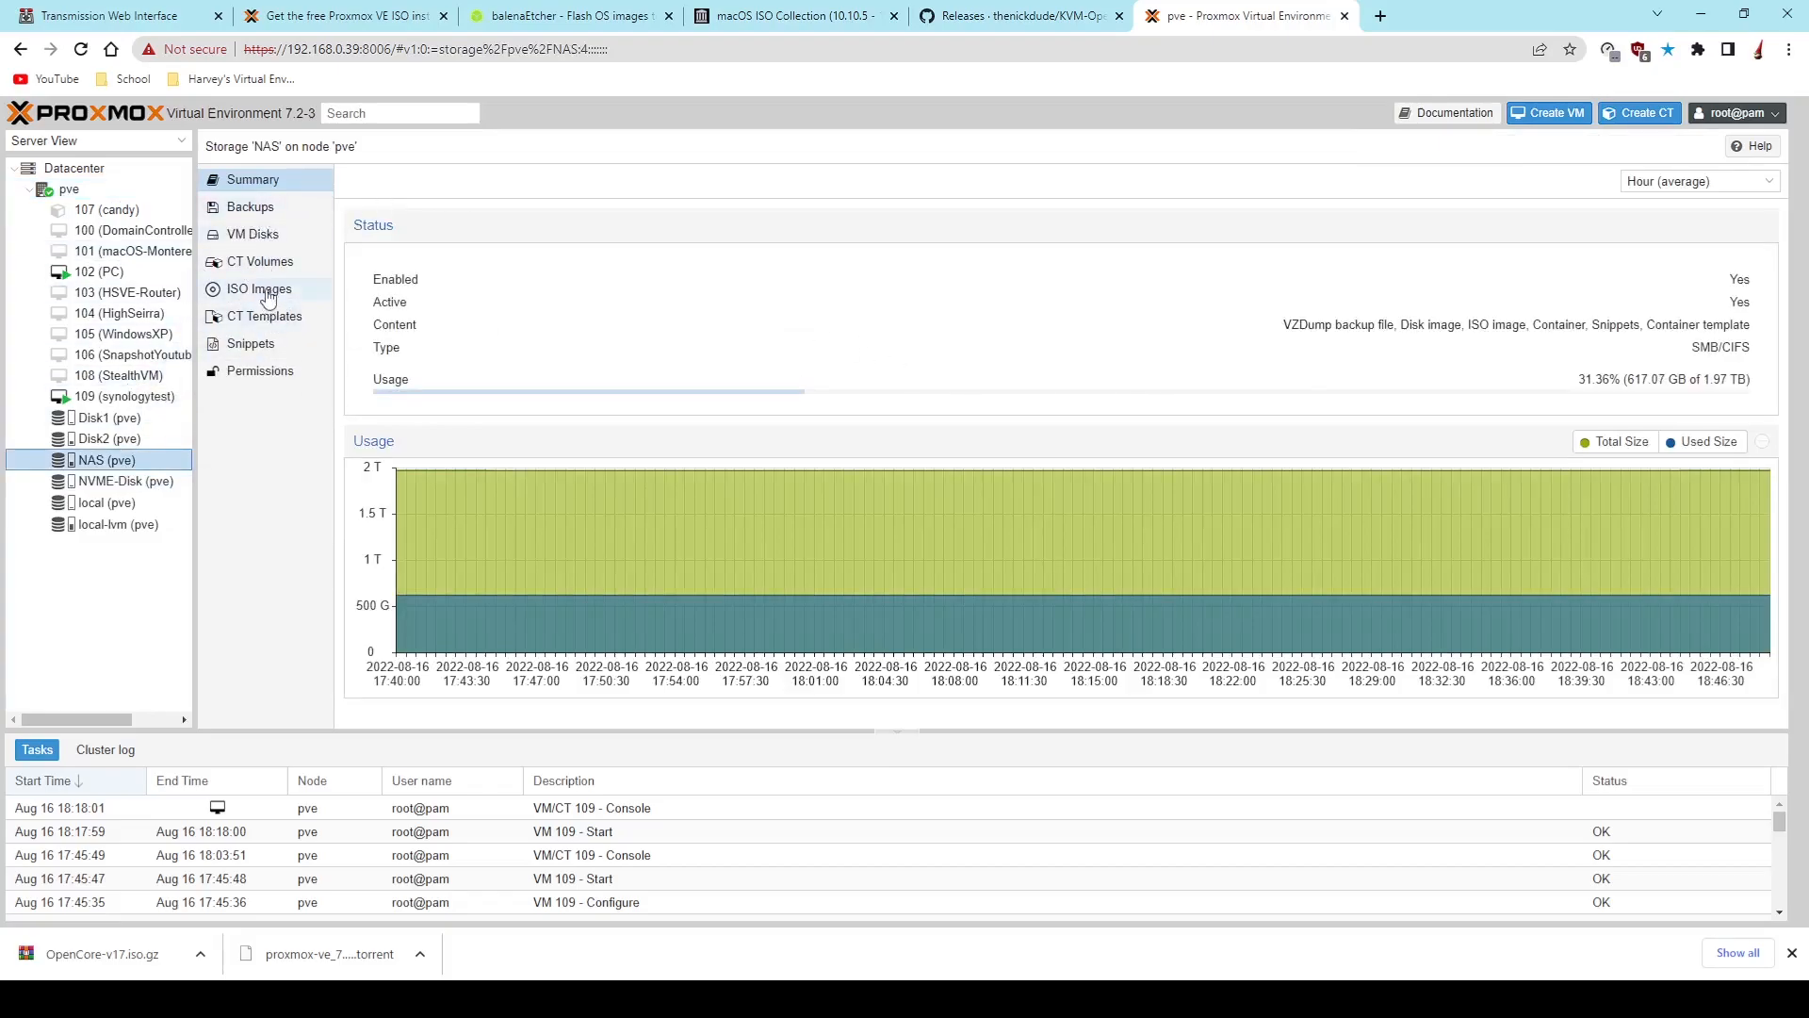
click(139, 525)
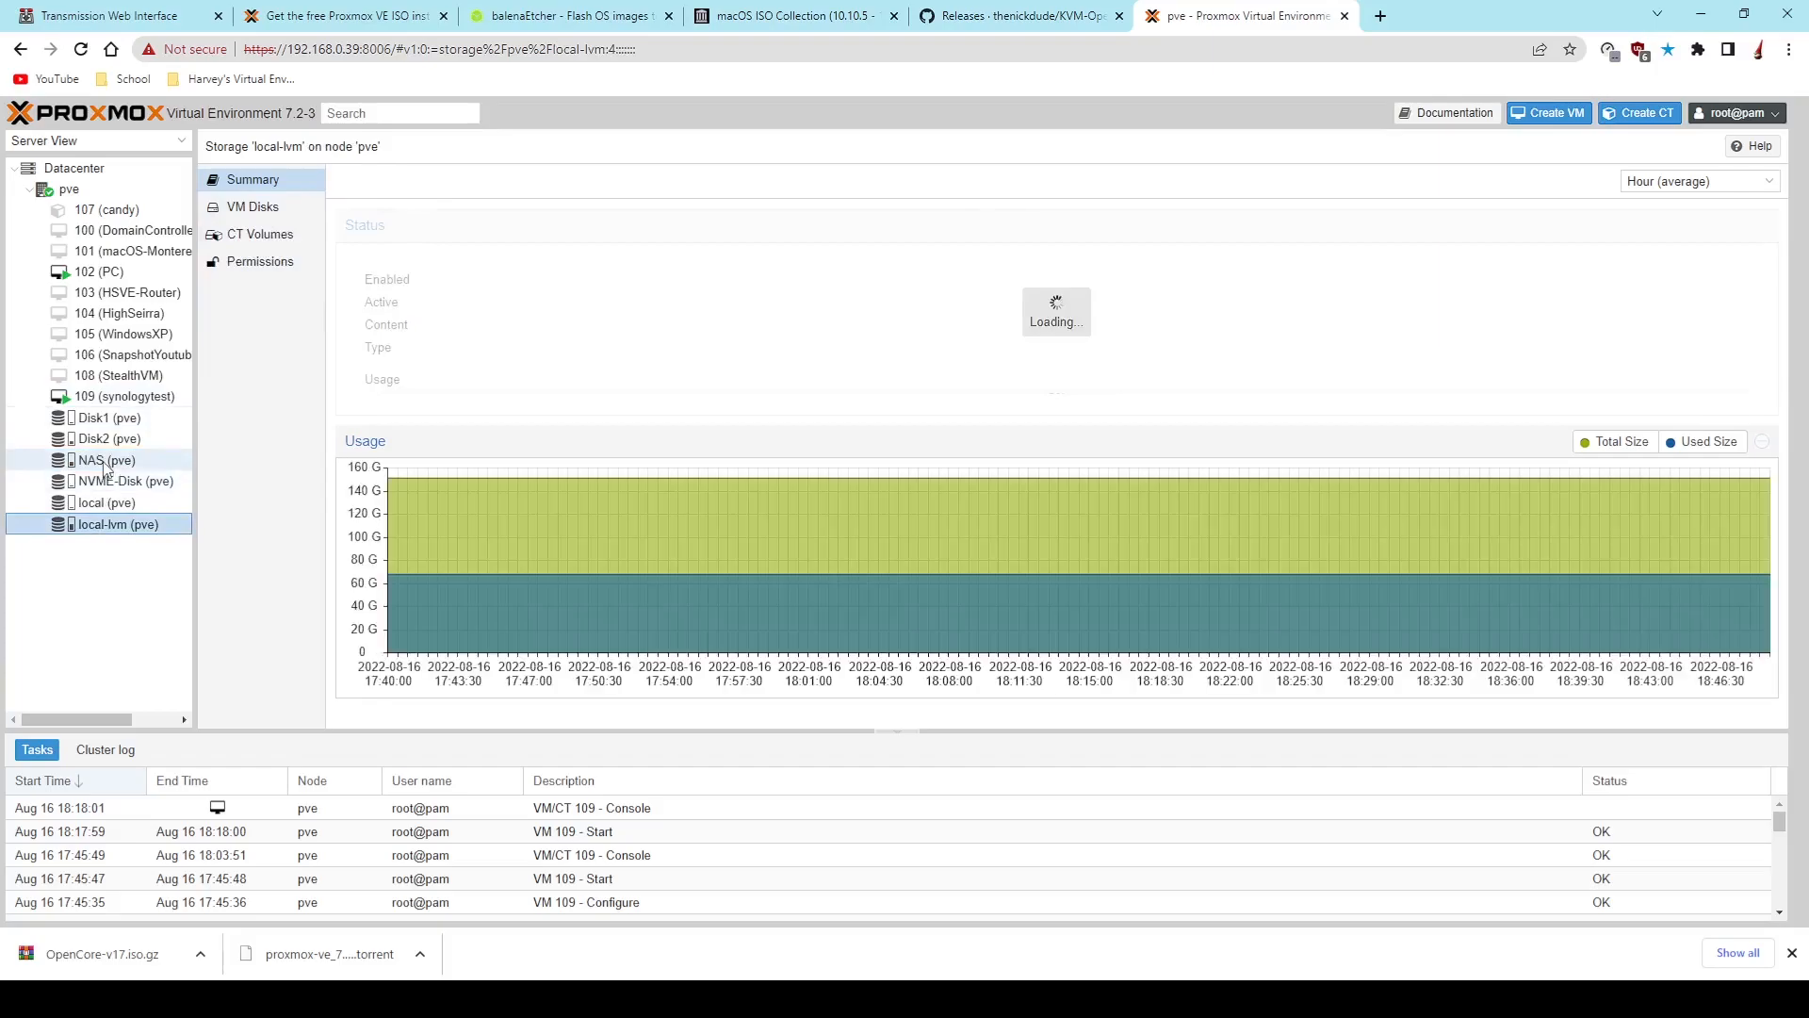
click(113, 460)
click(248, 294)
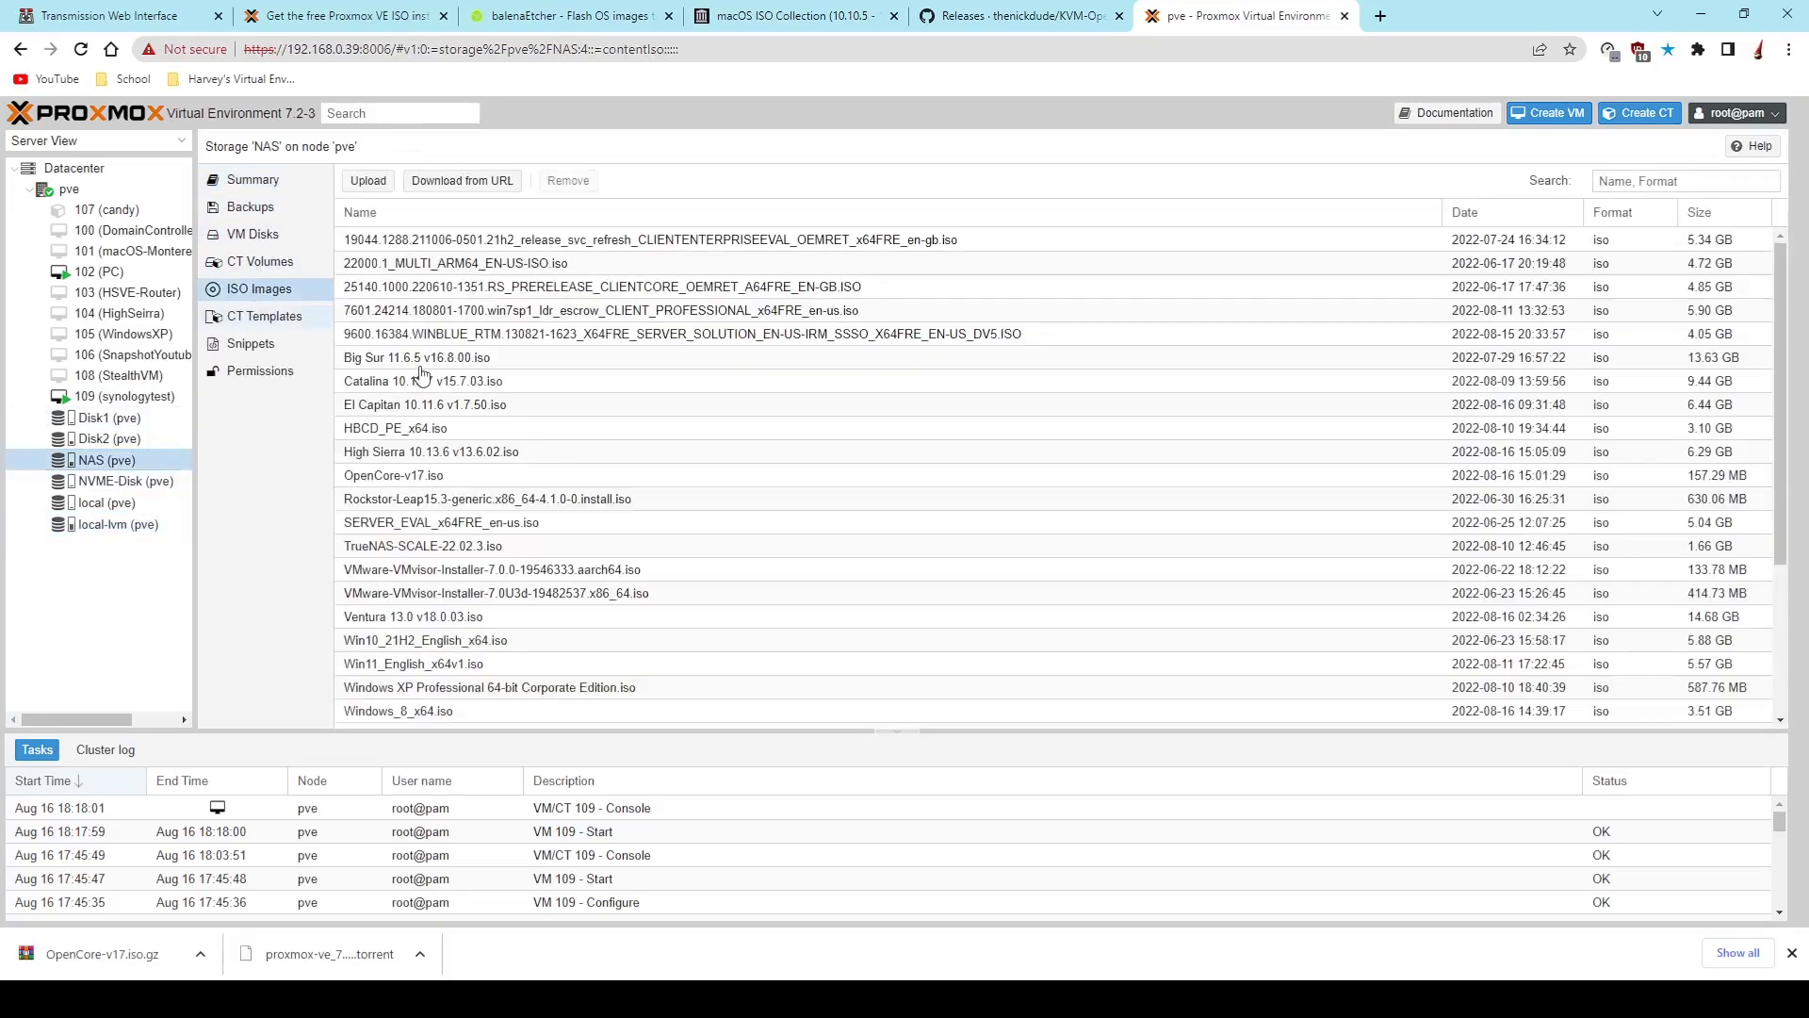
- Look through the NAS ISO images for the OpenCore, High Sierra and Big Sur files
scroll(617, 471, down, 5)
scroll(595, 506, up, 5)
click(512, 477)
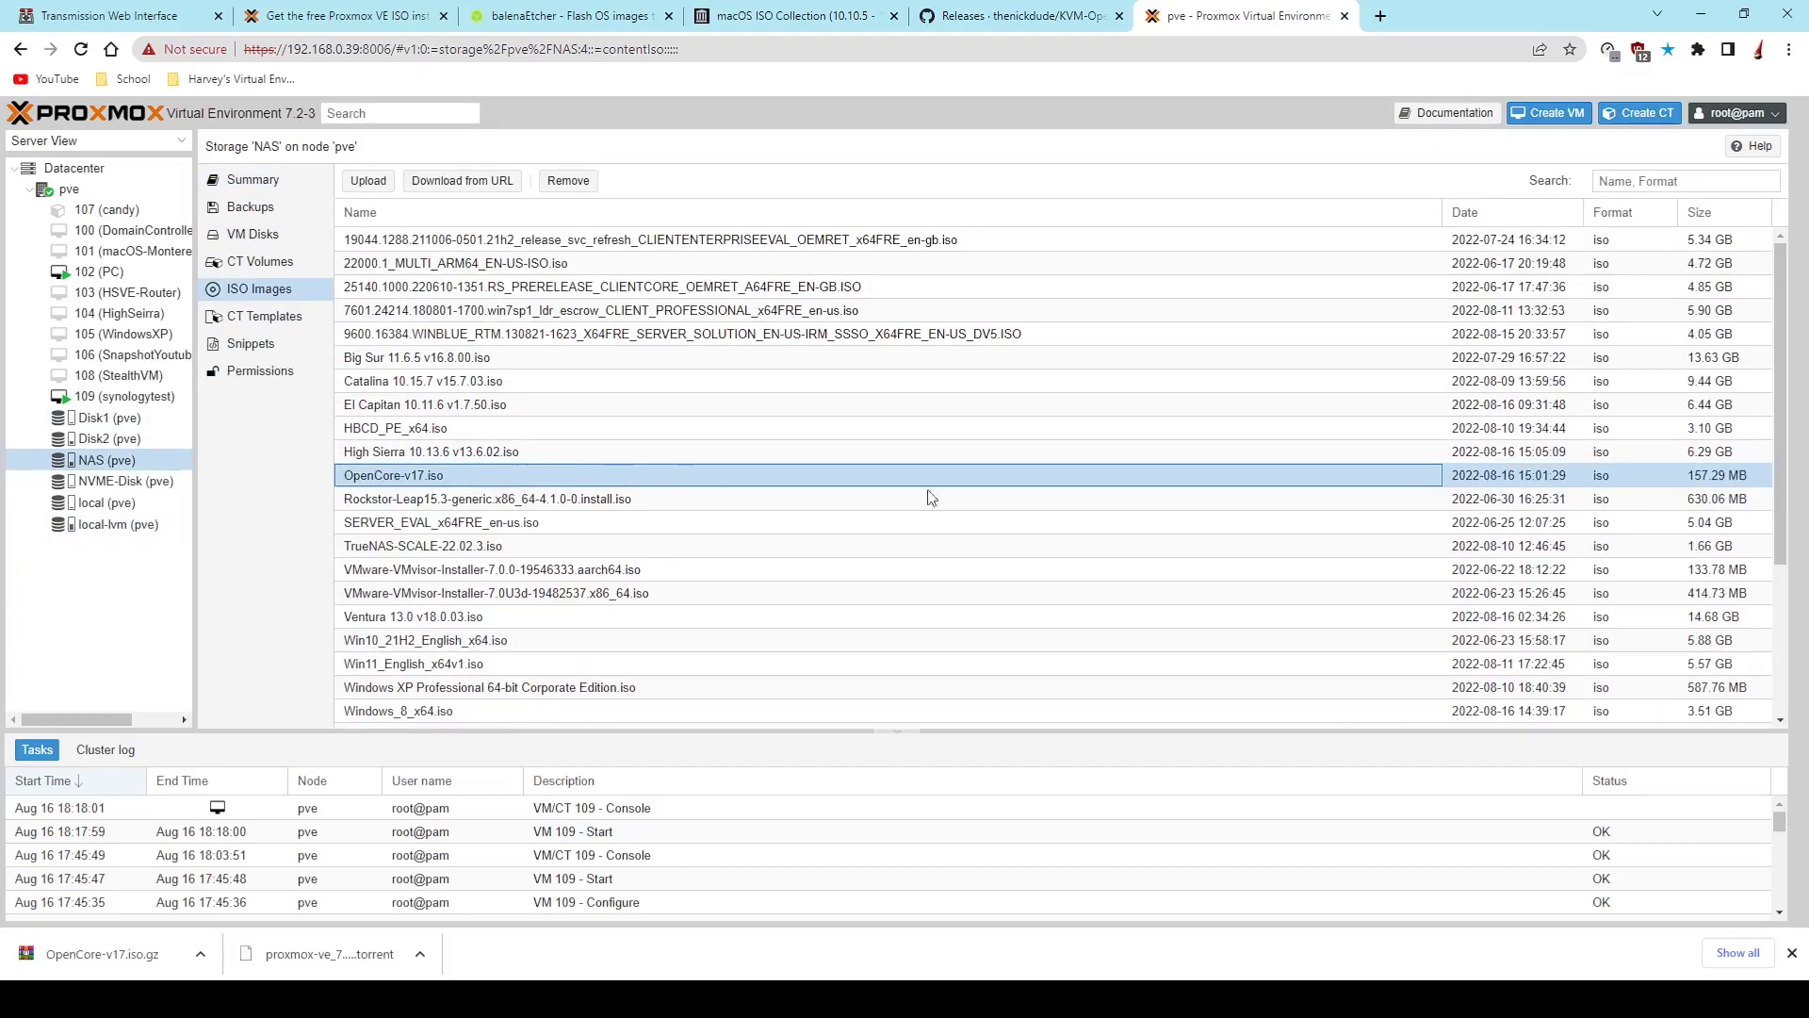
click(452, 455)
click(467, 364)
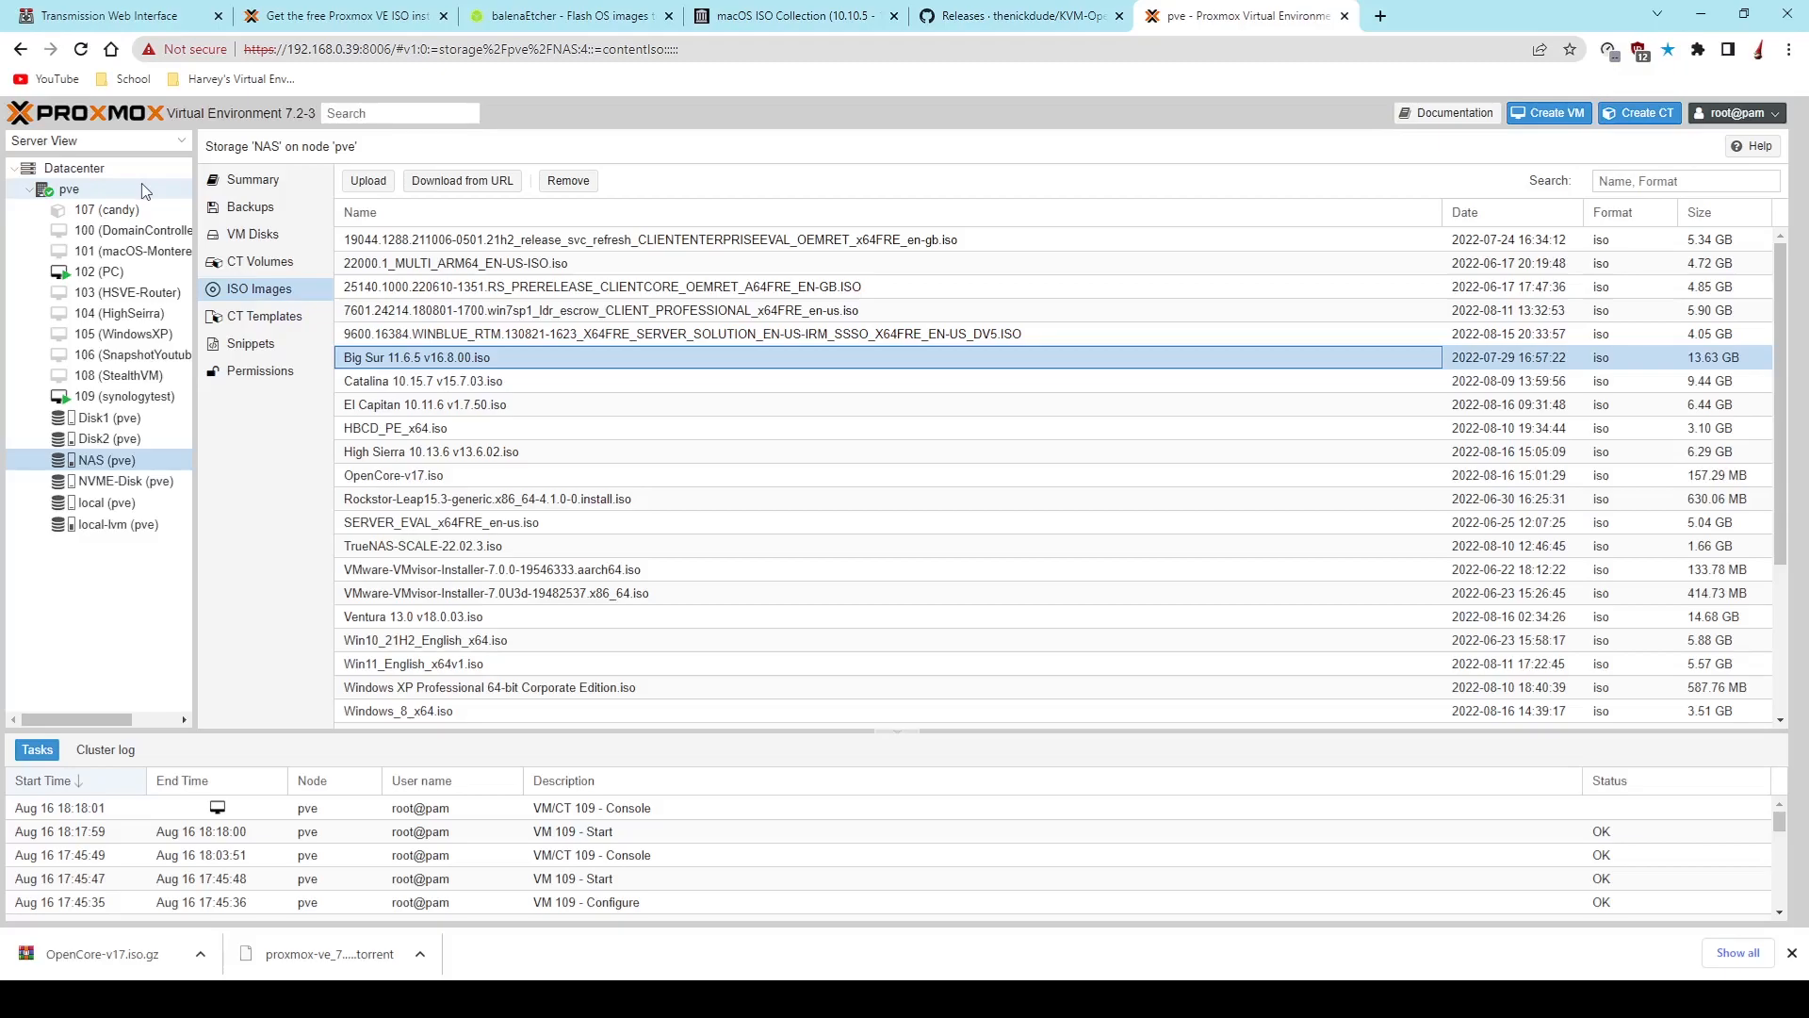
scroll(650, 382, down, 3)
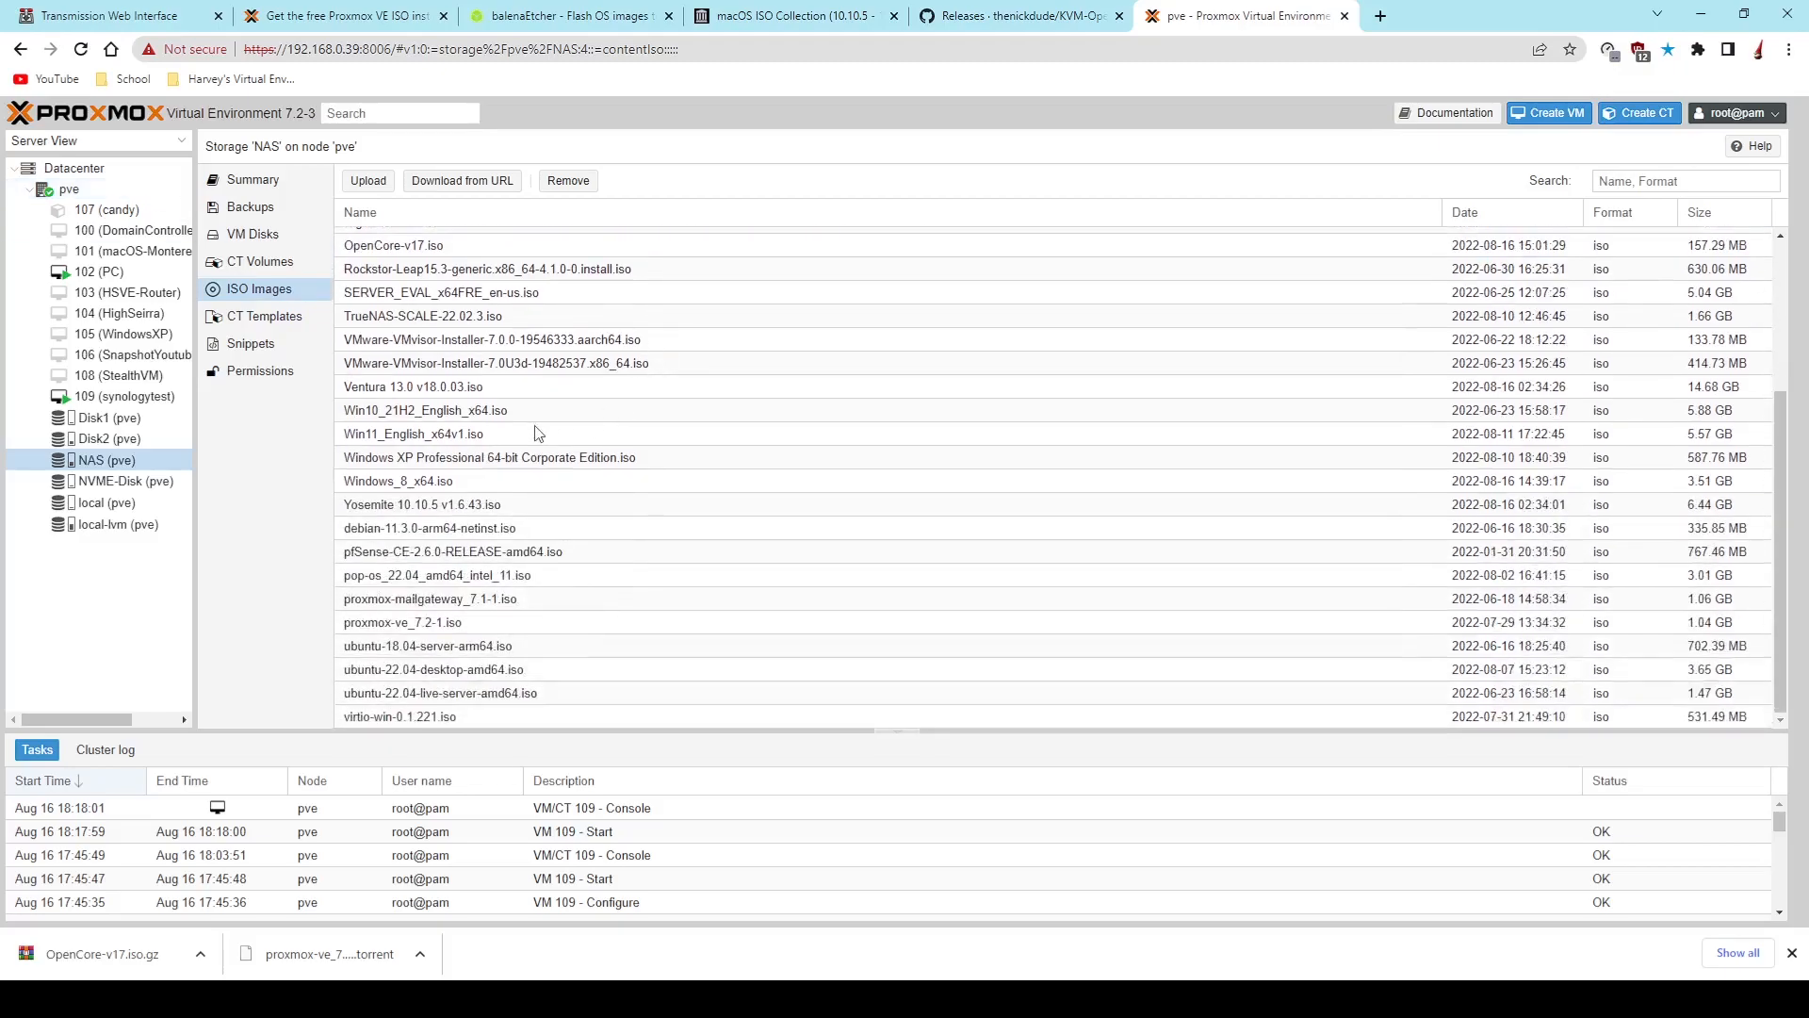
scroll(537, 432, up, 5)
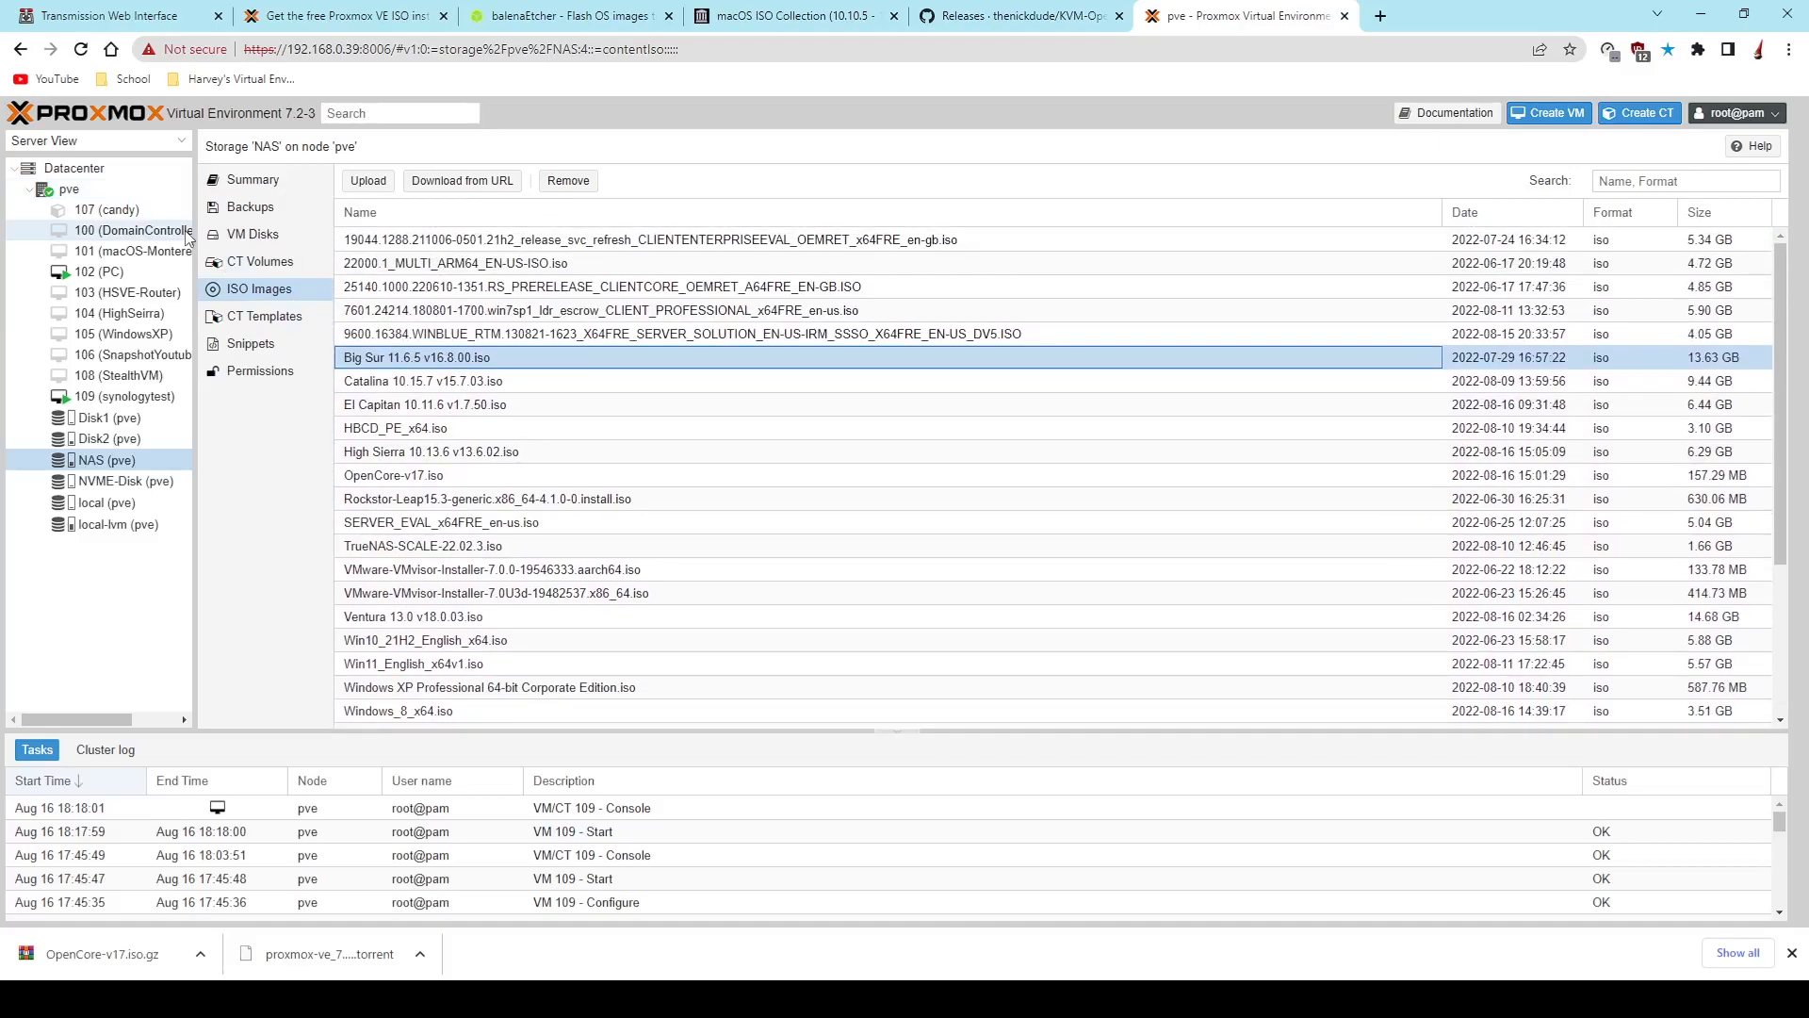
- Start creating a virtual machine on node pve with VM ID 1000 and the name macOS-YT
click(149, 193)
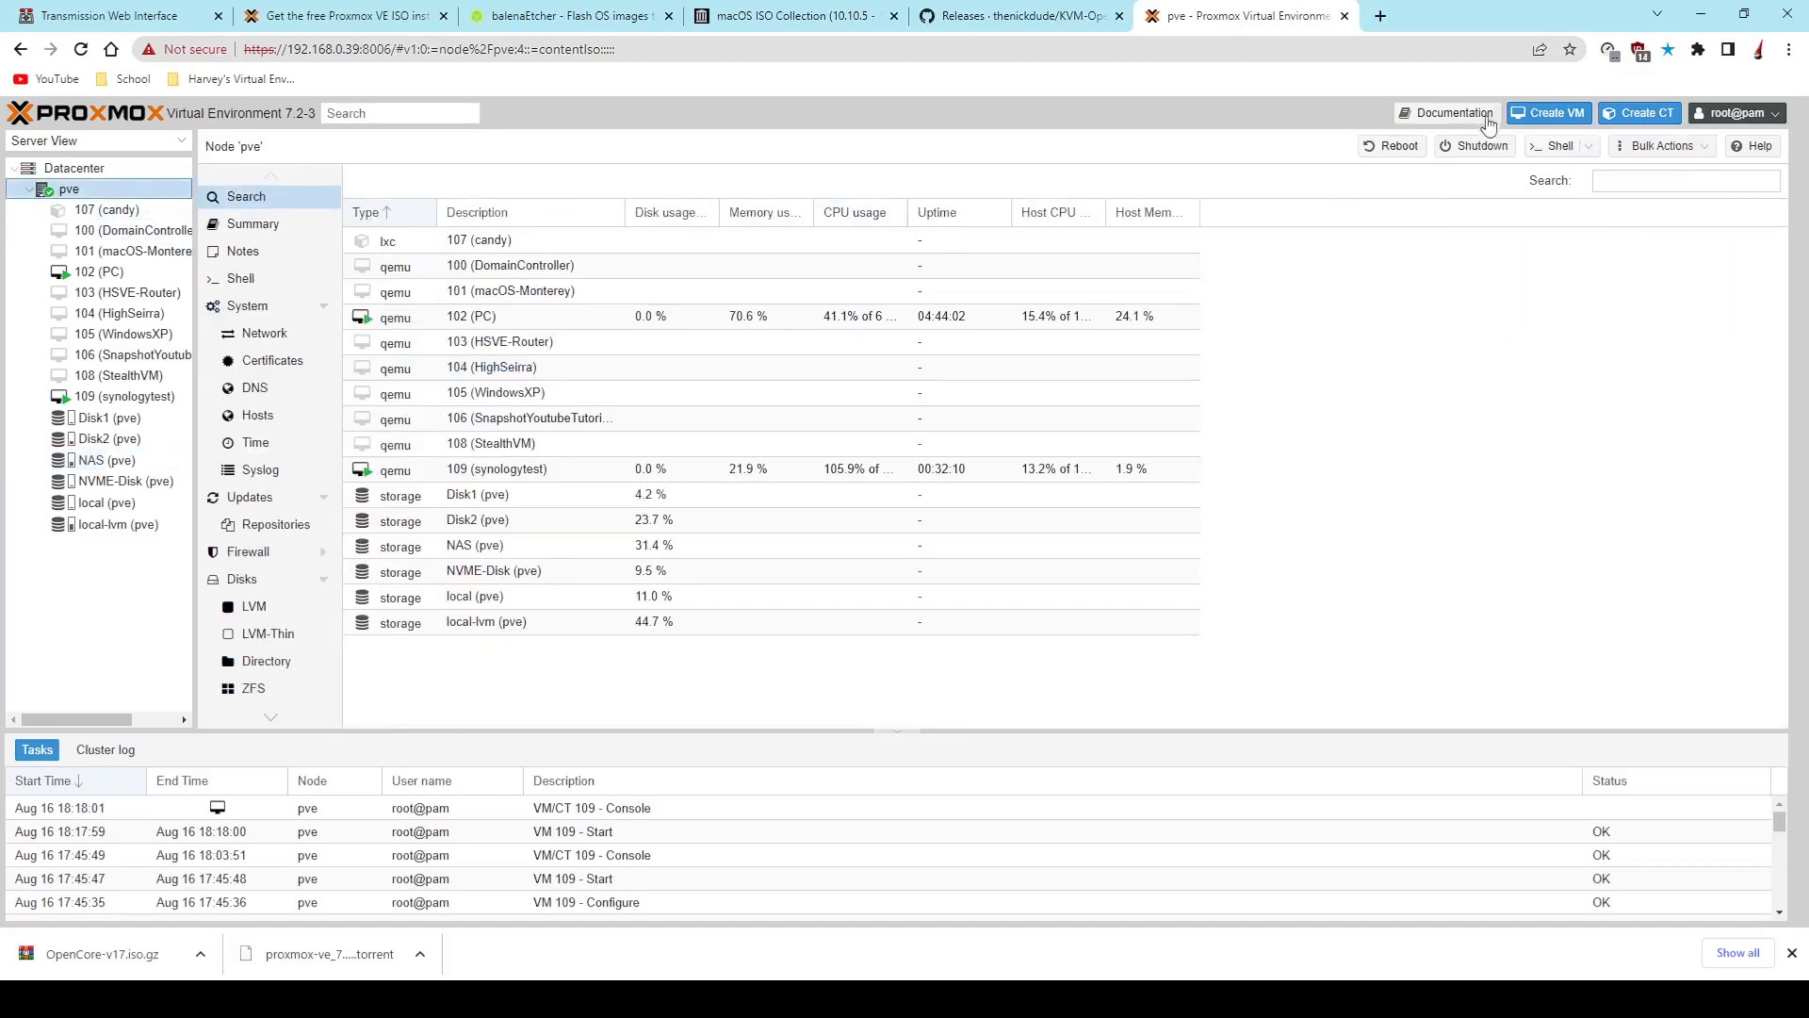
click(1537, 106)
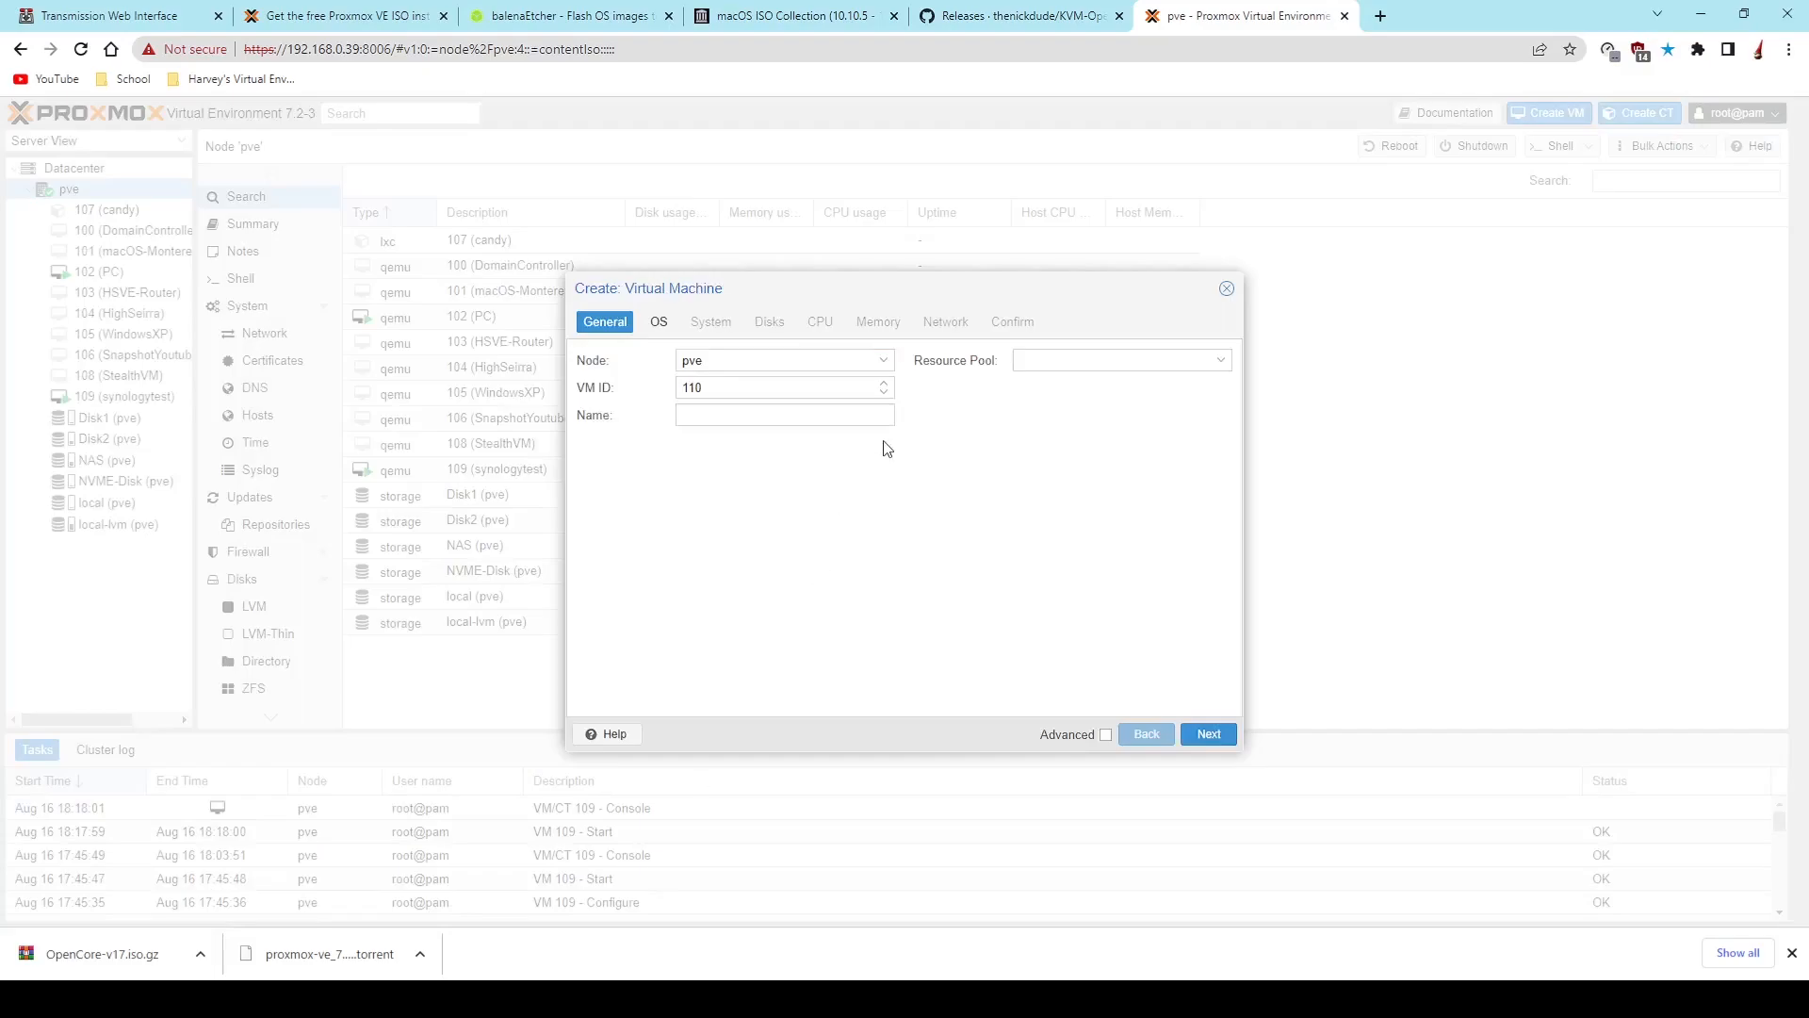
drag(801, 287, 889, 299)
click(664, 404)
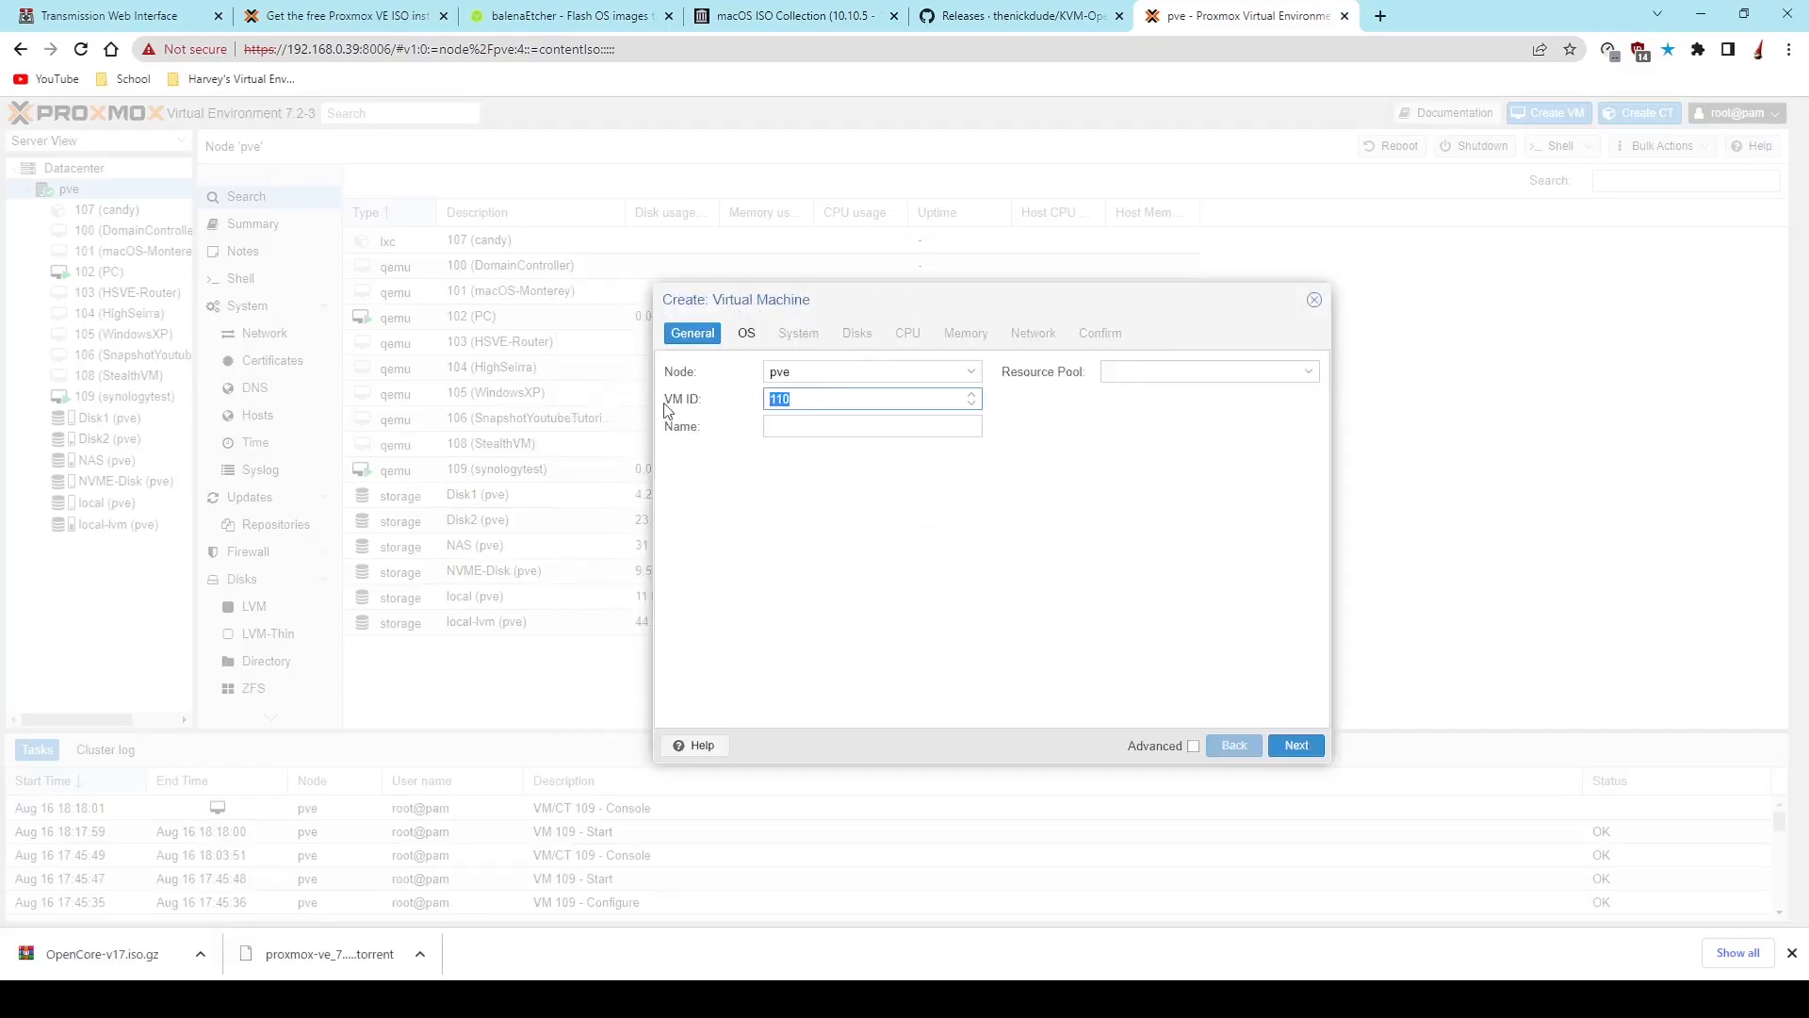
text(1)
click(904, 425)
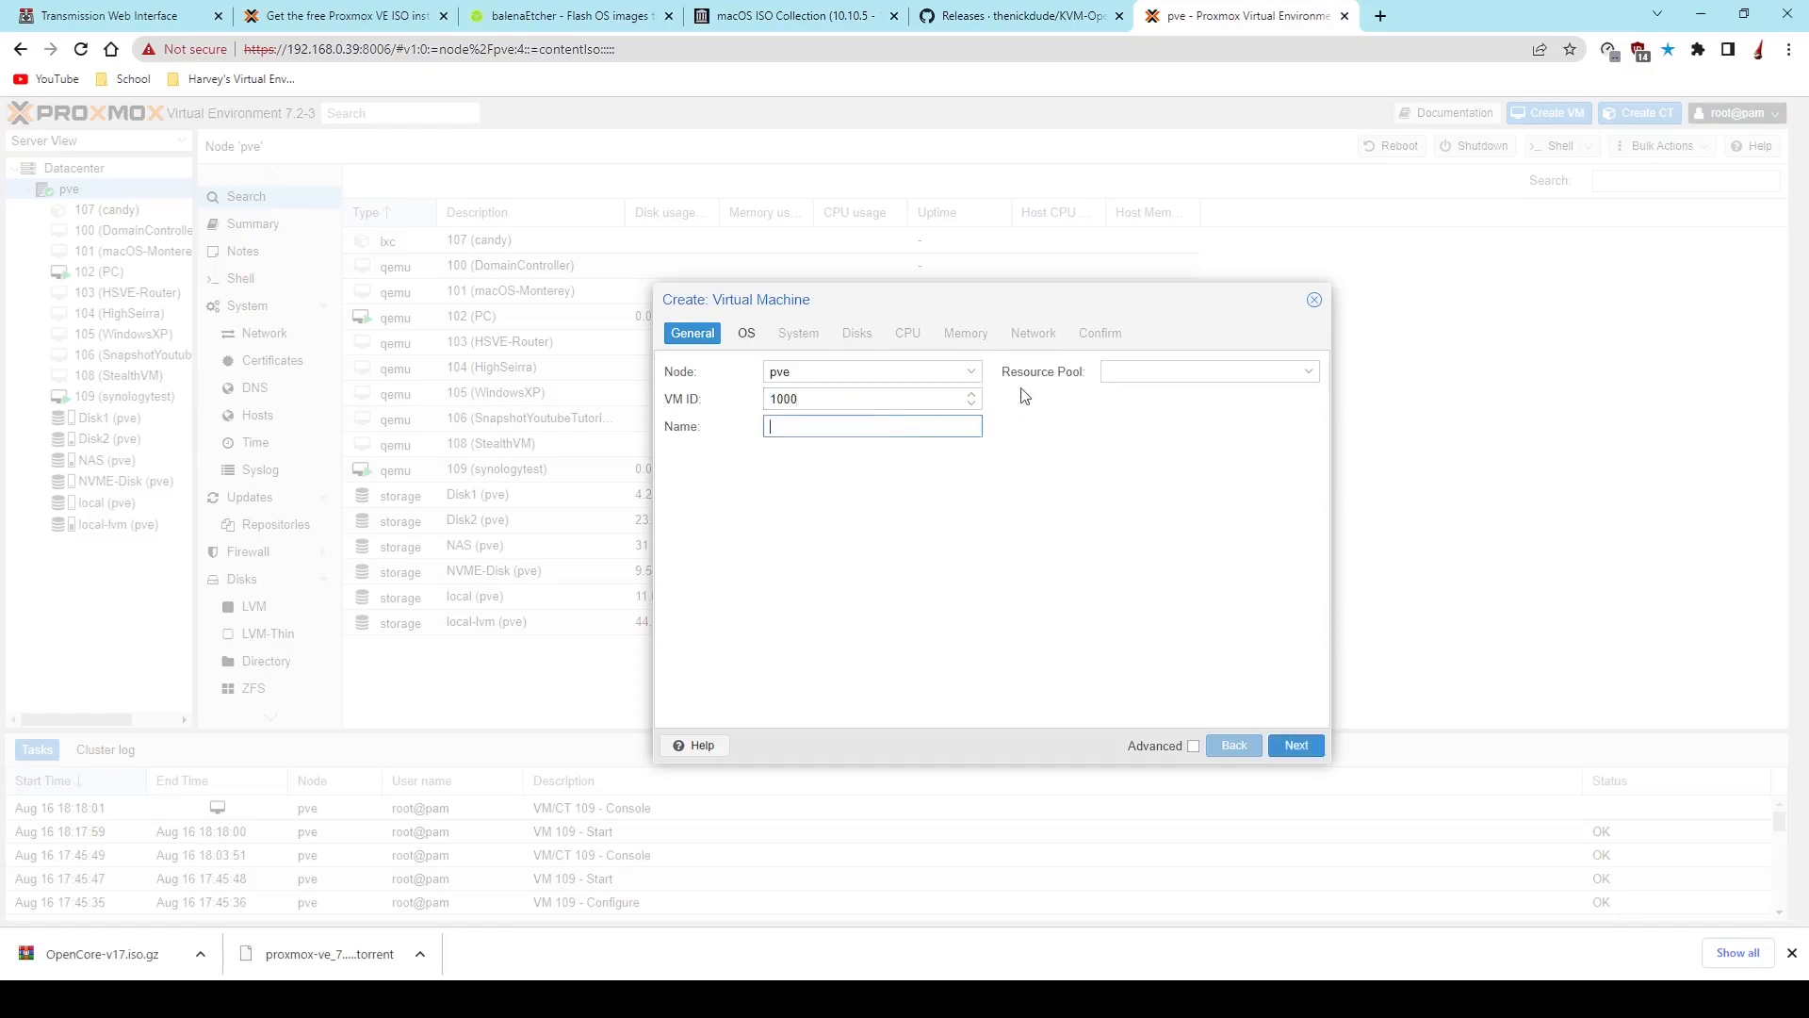
text(macOS-YT)
- Choose OpenCore-v17.iso from the NAS storage as the disc image and set the guest OS type to Other
click(746, 334)
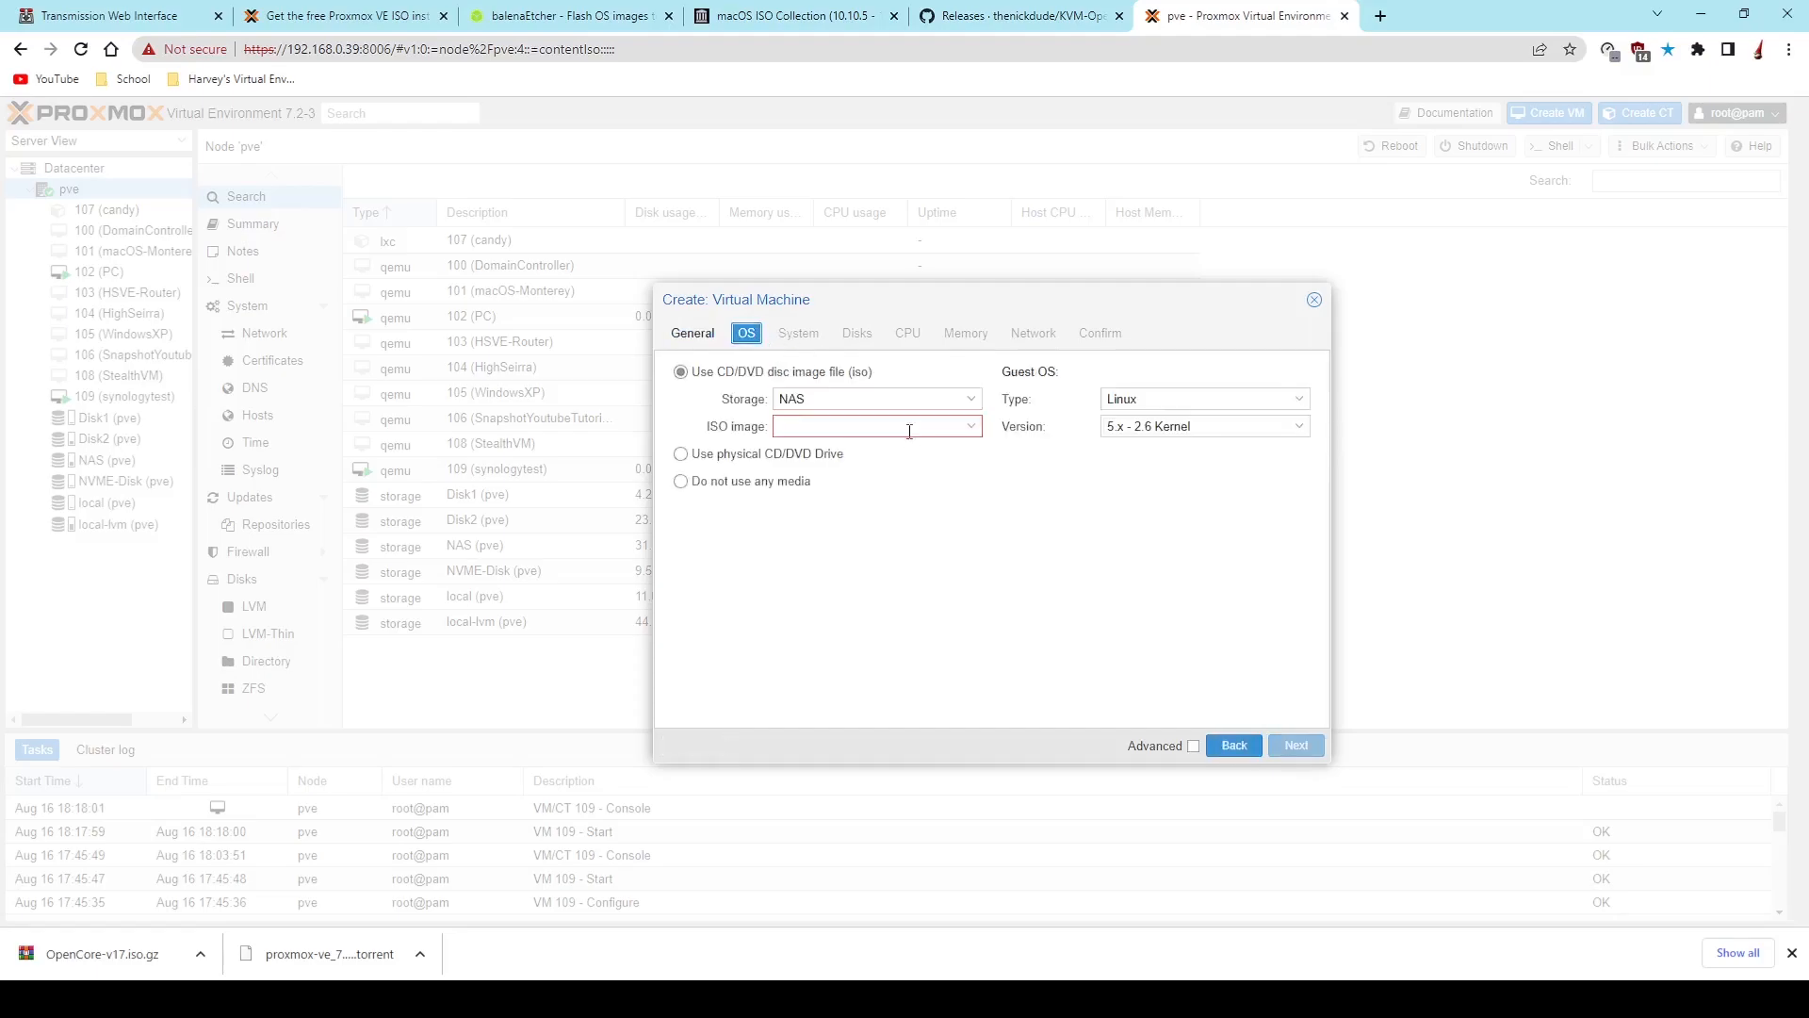
click(948, 430)
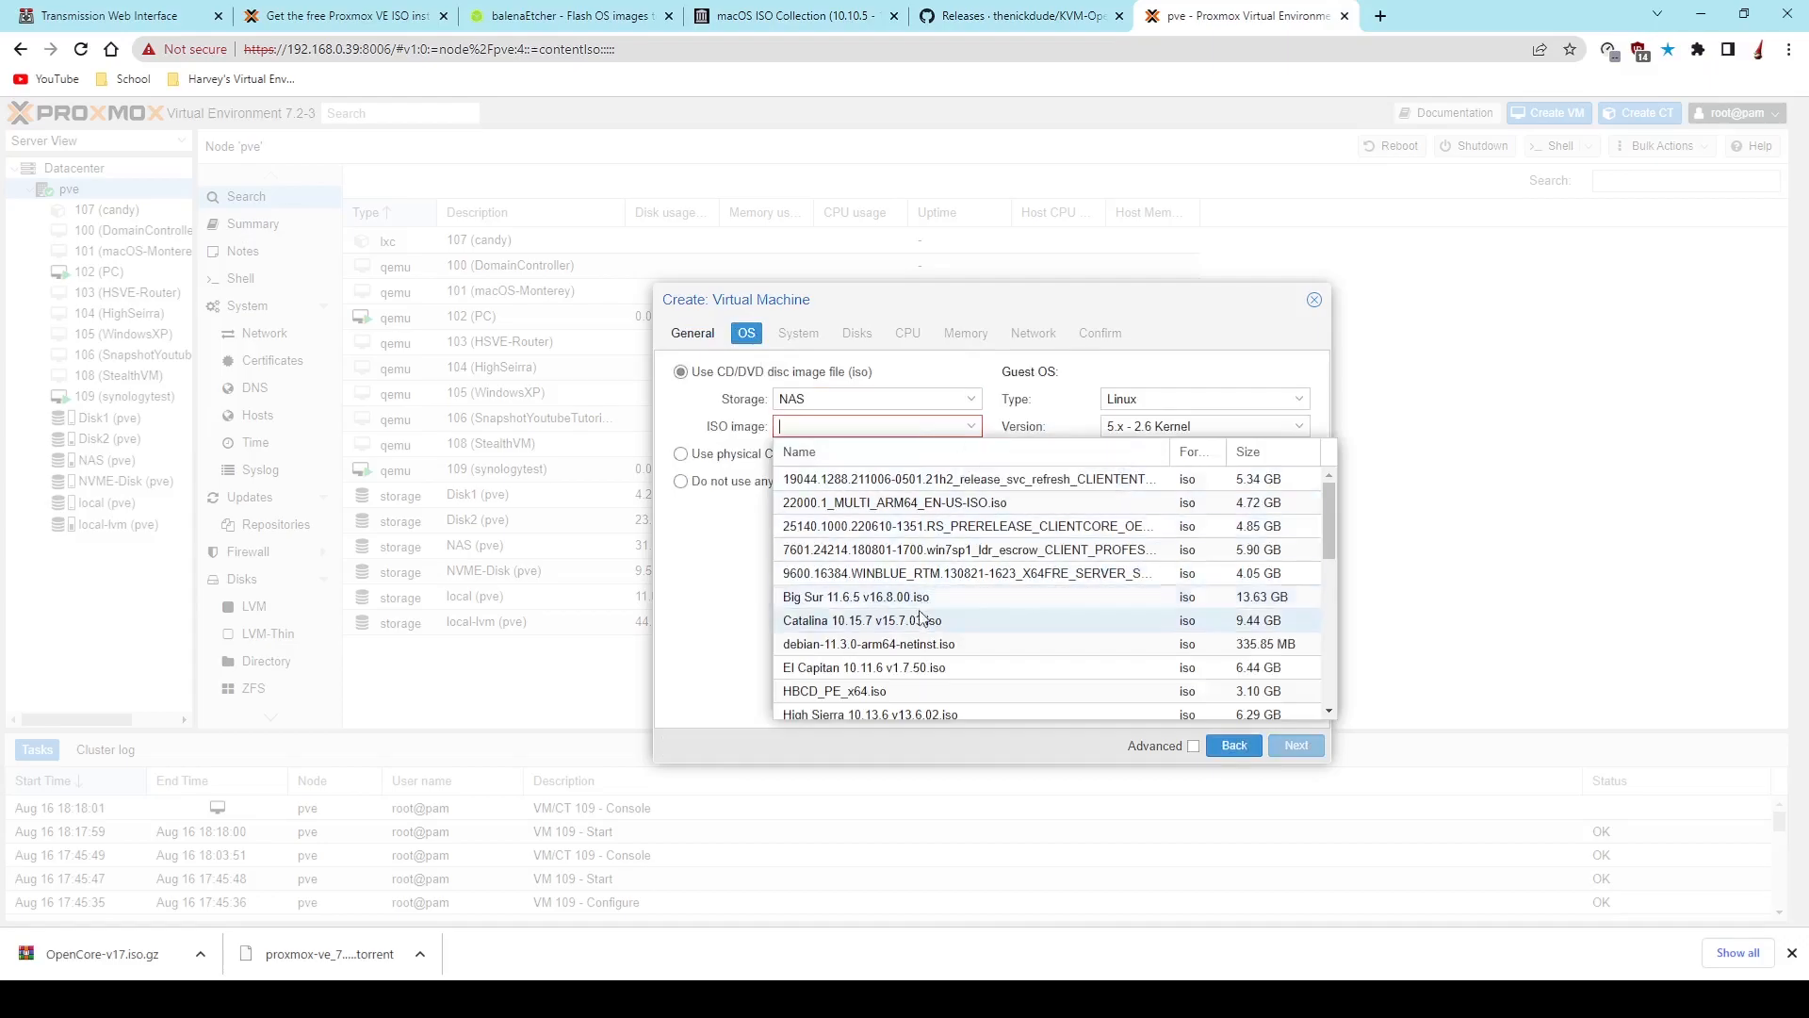
scroll(914, 612, down, 2)
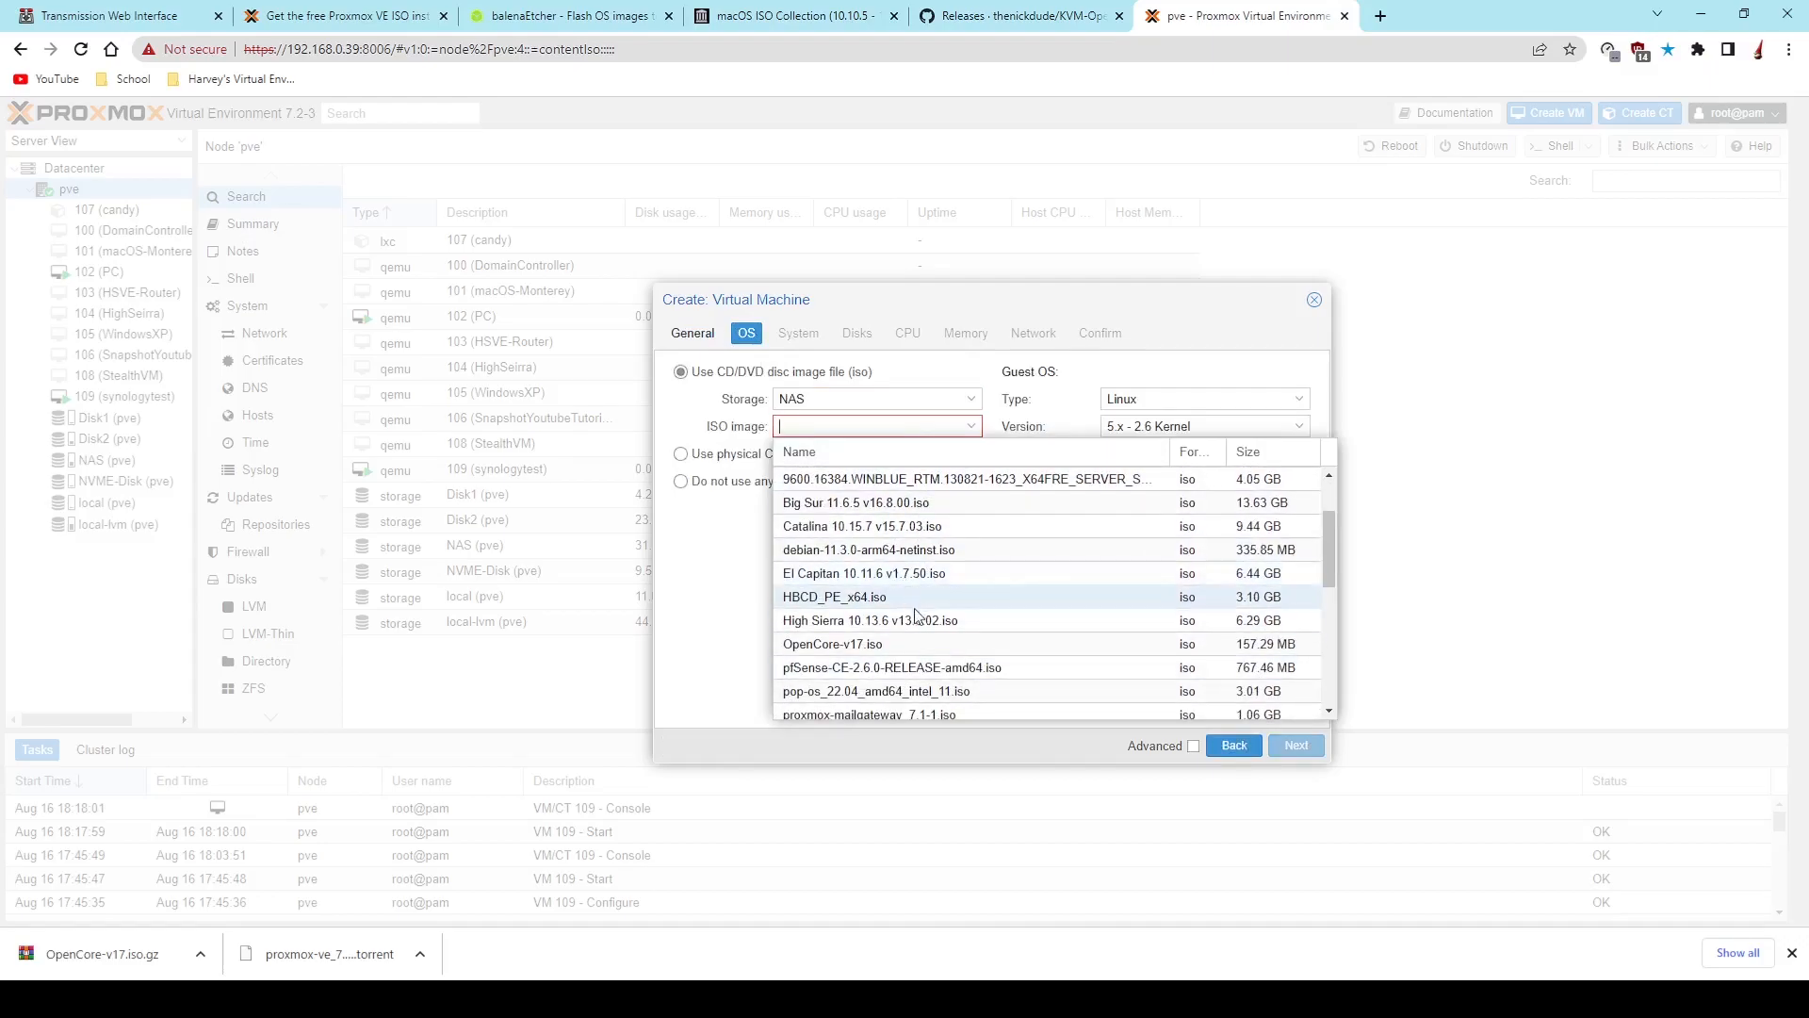
click(881, 645)
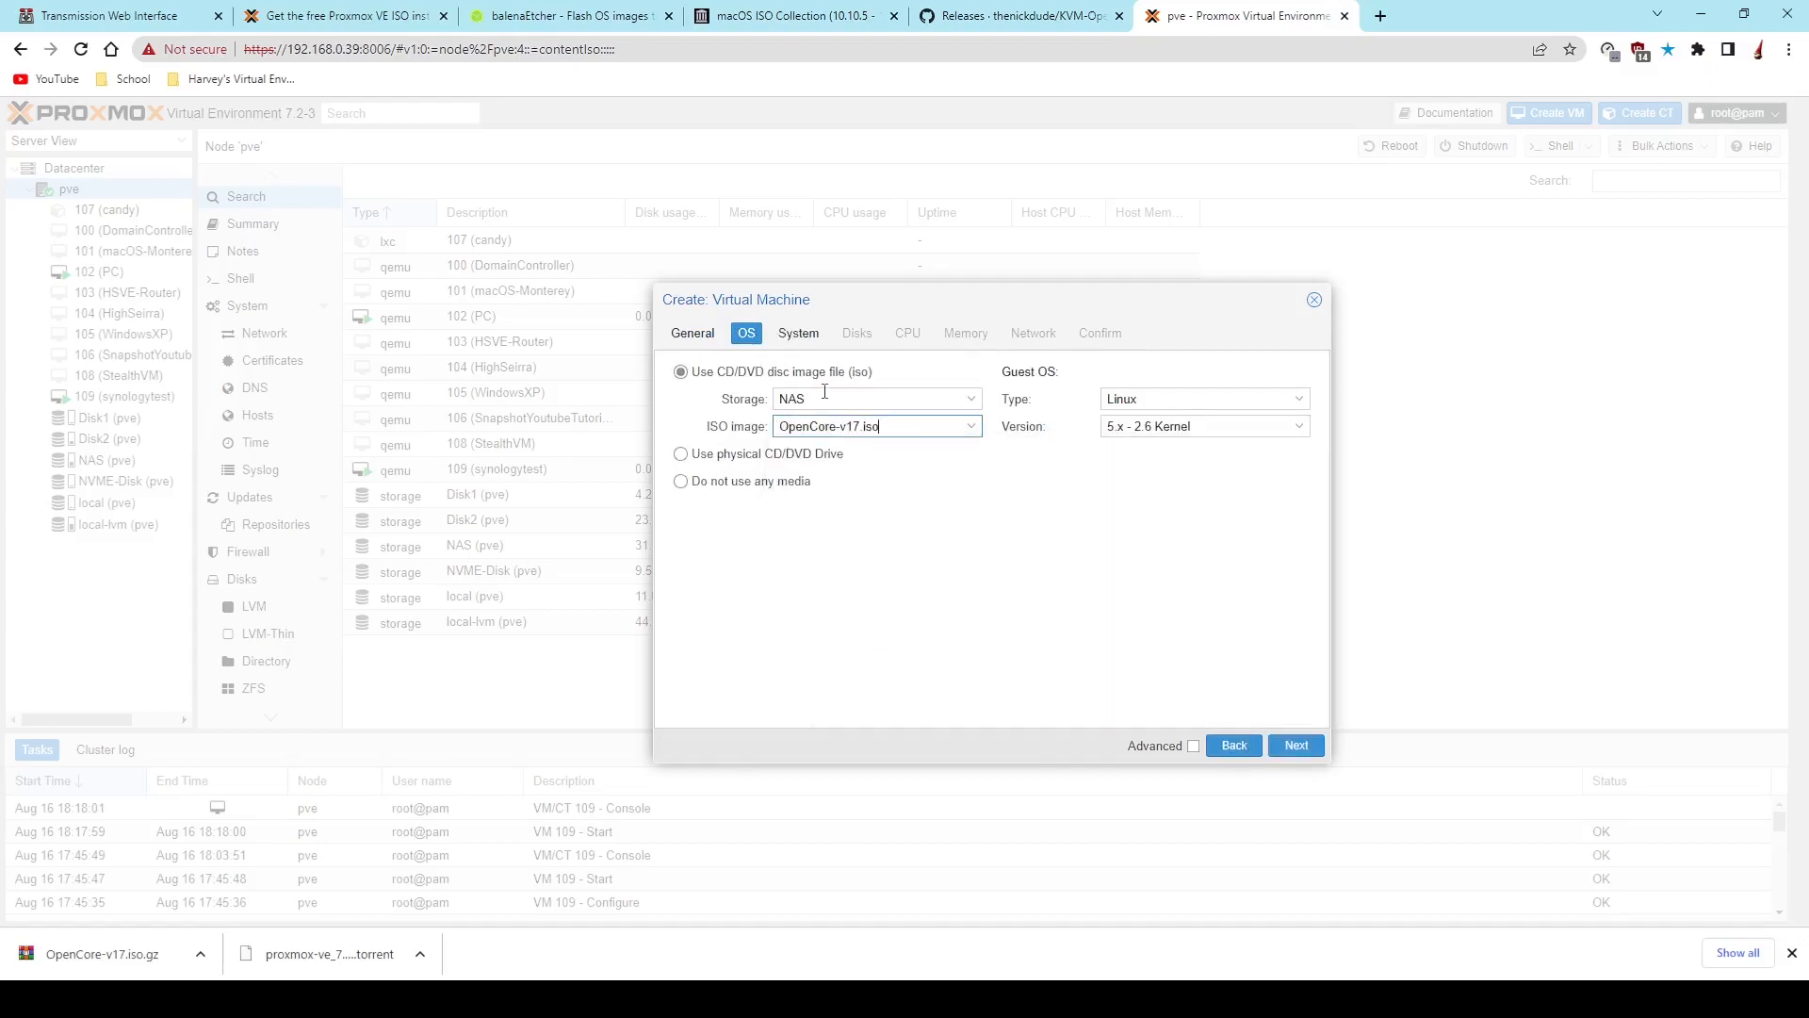
click(1223, 397)
click(1180, 492)
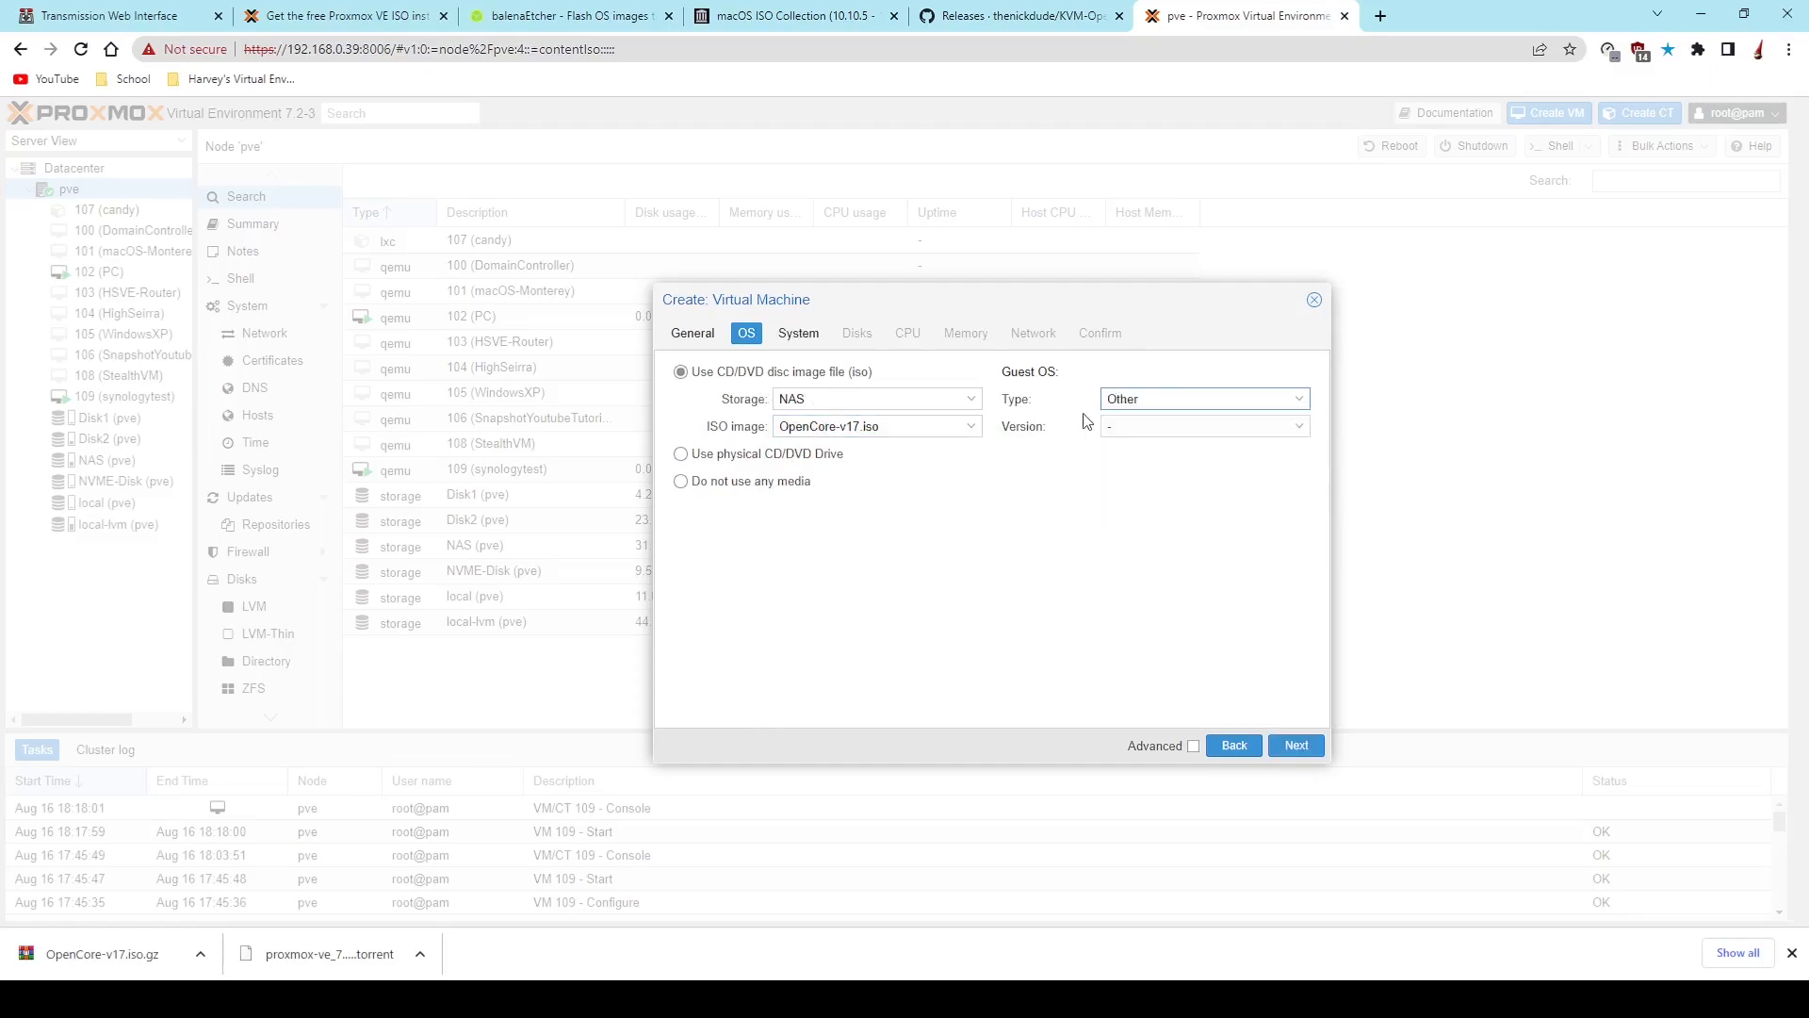
- Set the machine to q35 and BIOS to OVMF (UEFI), with the EFI disk on Disk1 and Pre-Enroll keys disabled
click(783, 339)
click(833, 398)
click(828, 431)
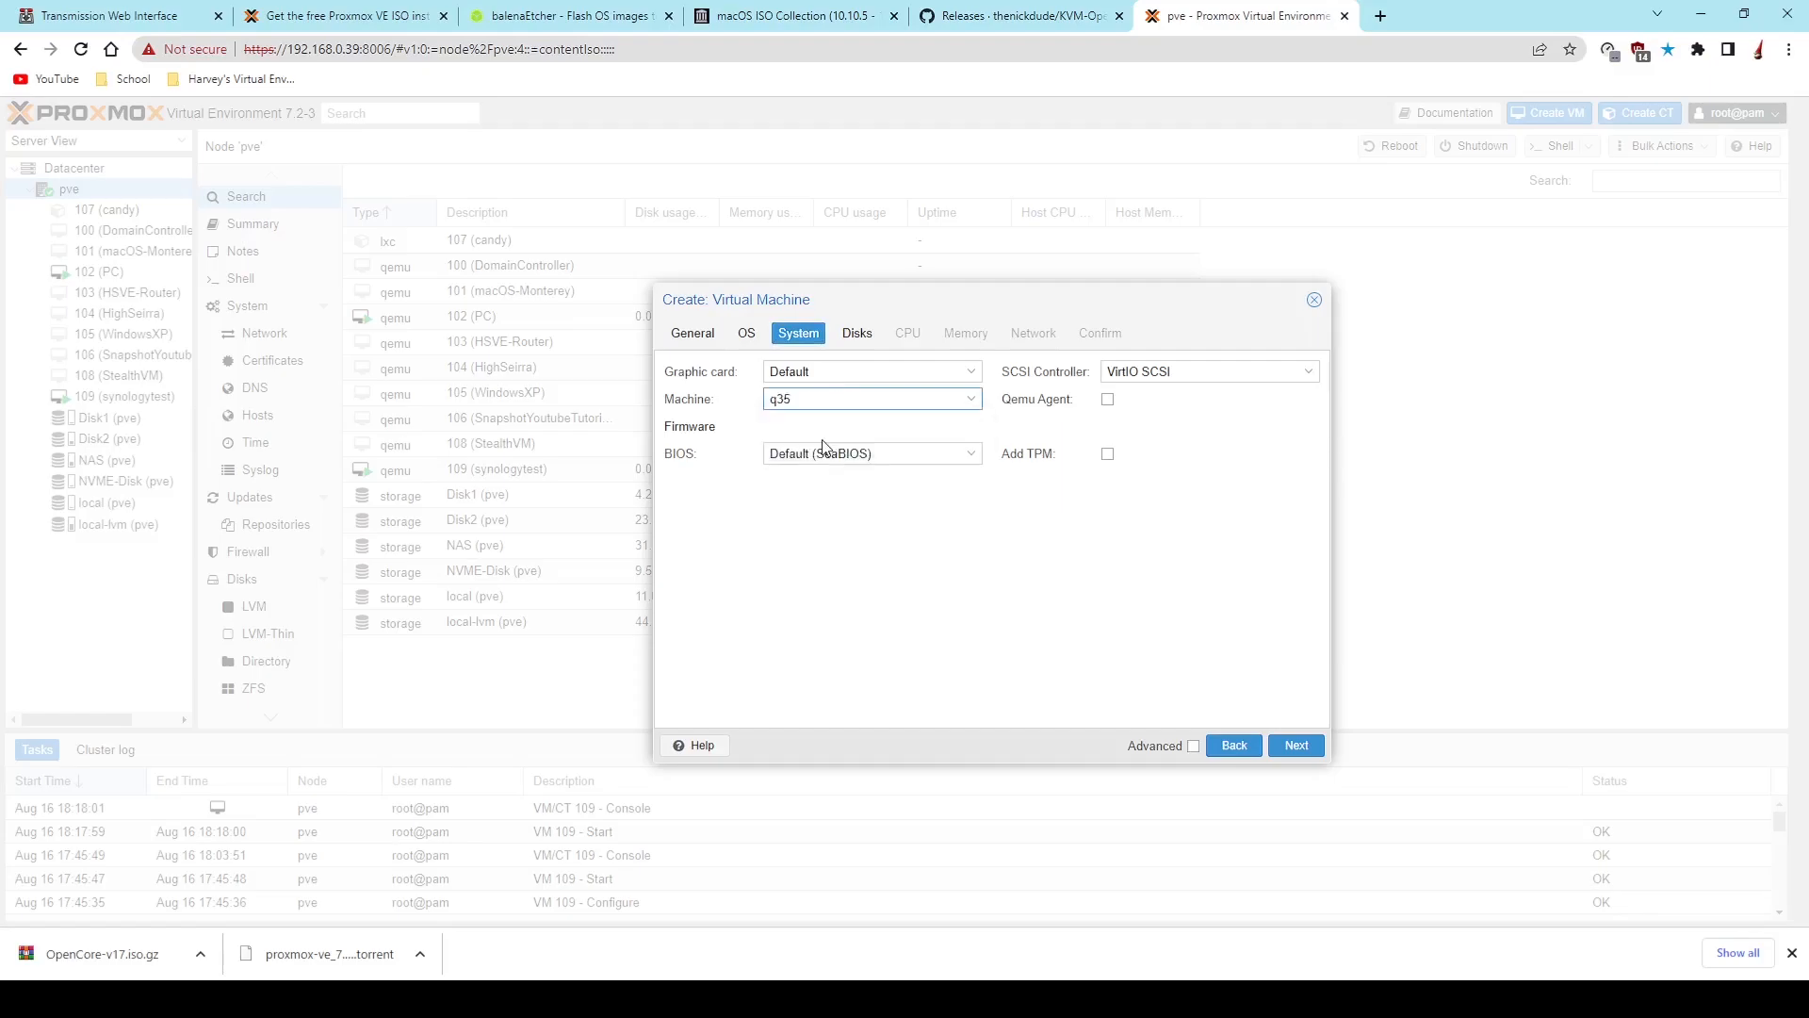
click(802, 454)
click(810, 521)
click(818, 508)
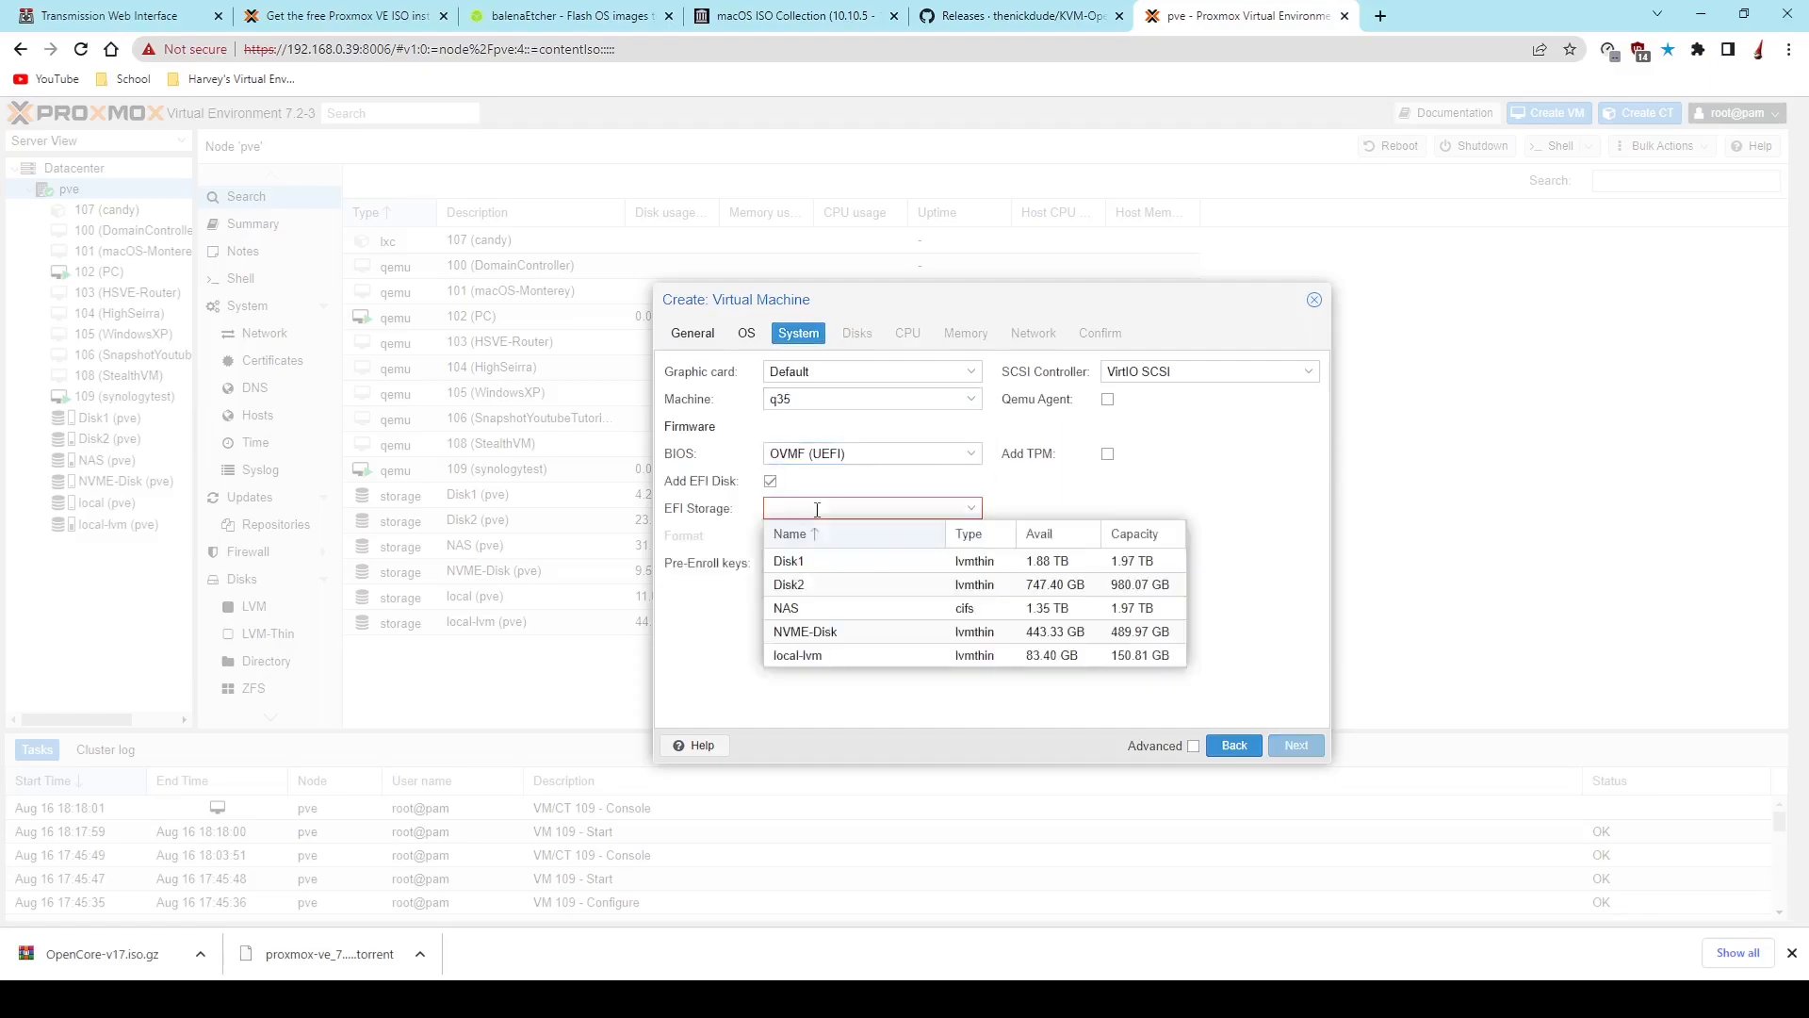
click(800, 569)
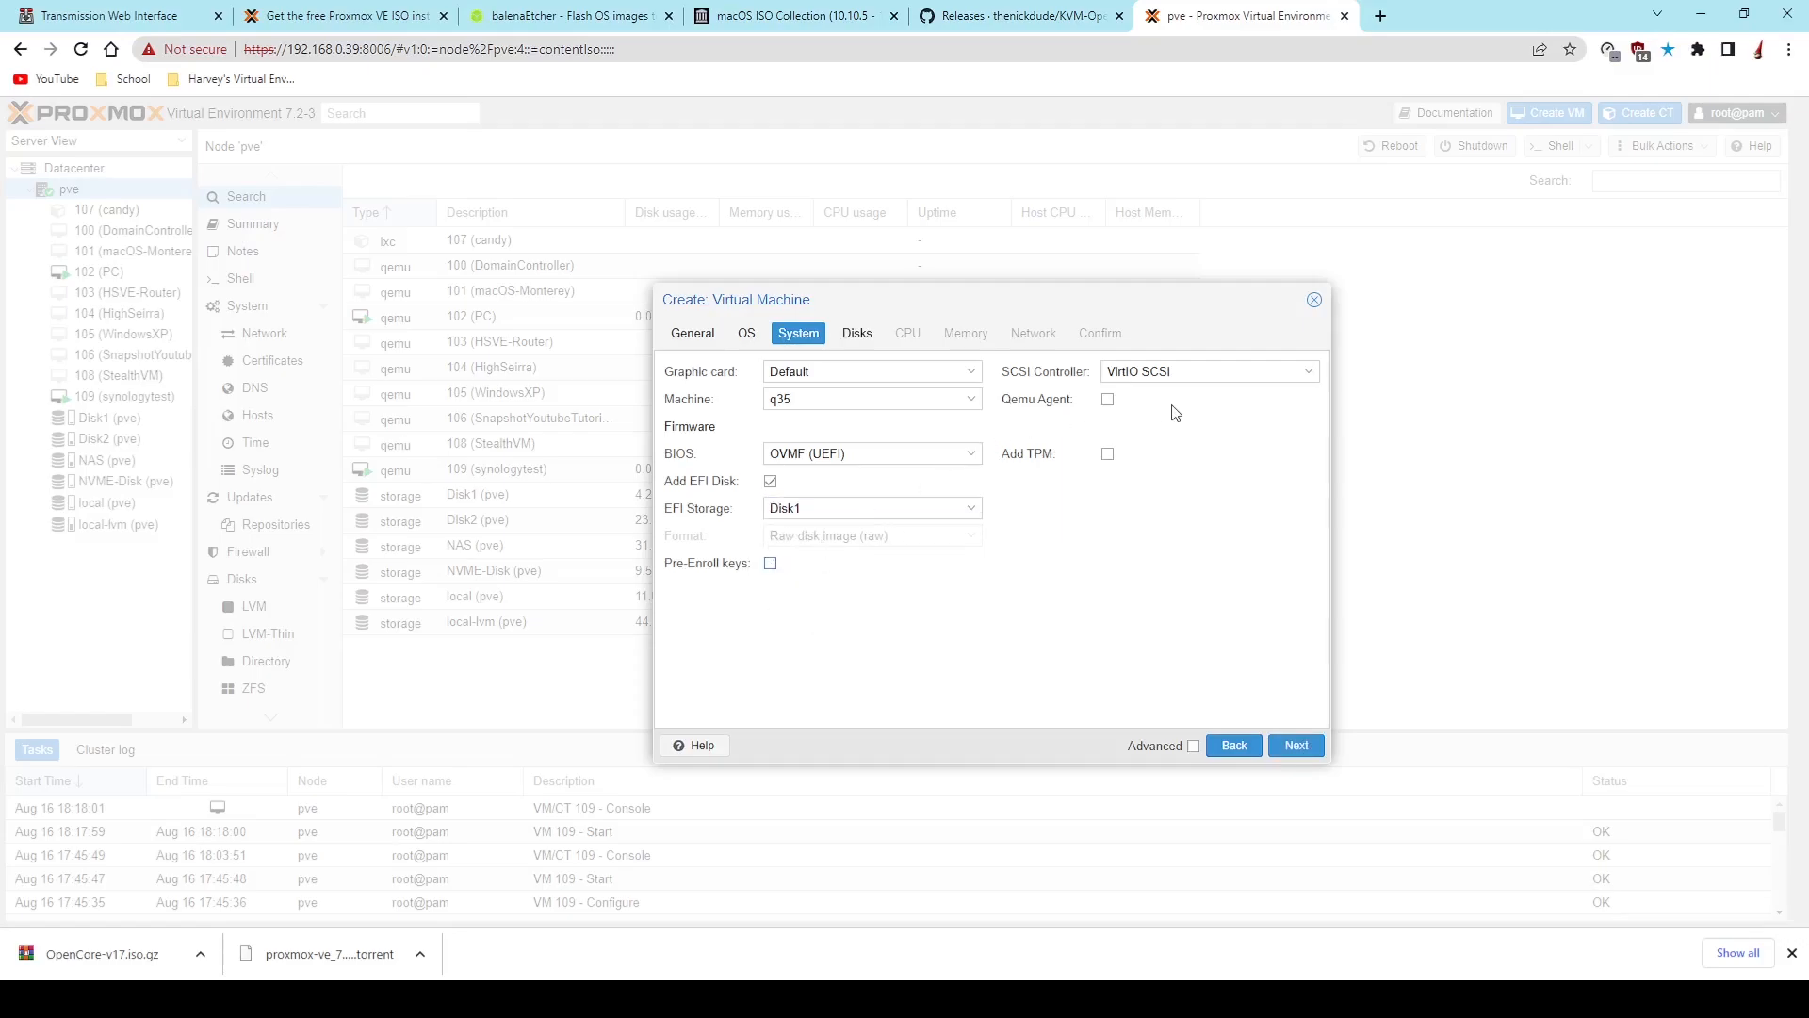
- Configure the virtual hard disk as a 64 GiB VirtIO Block device stored on local-lvm
click(867, 337)
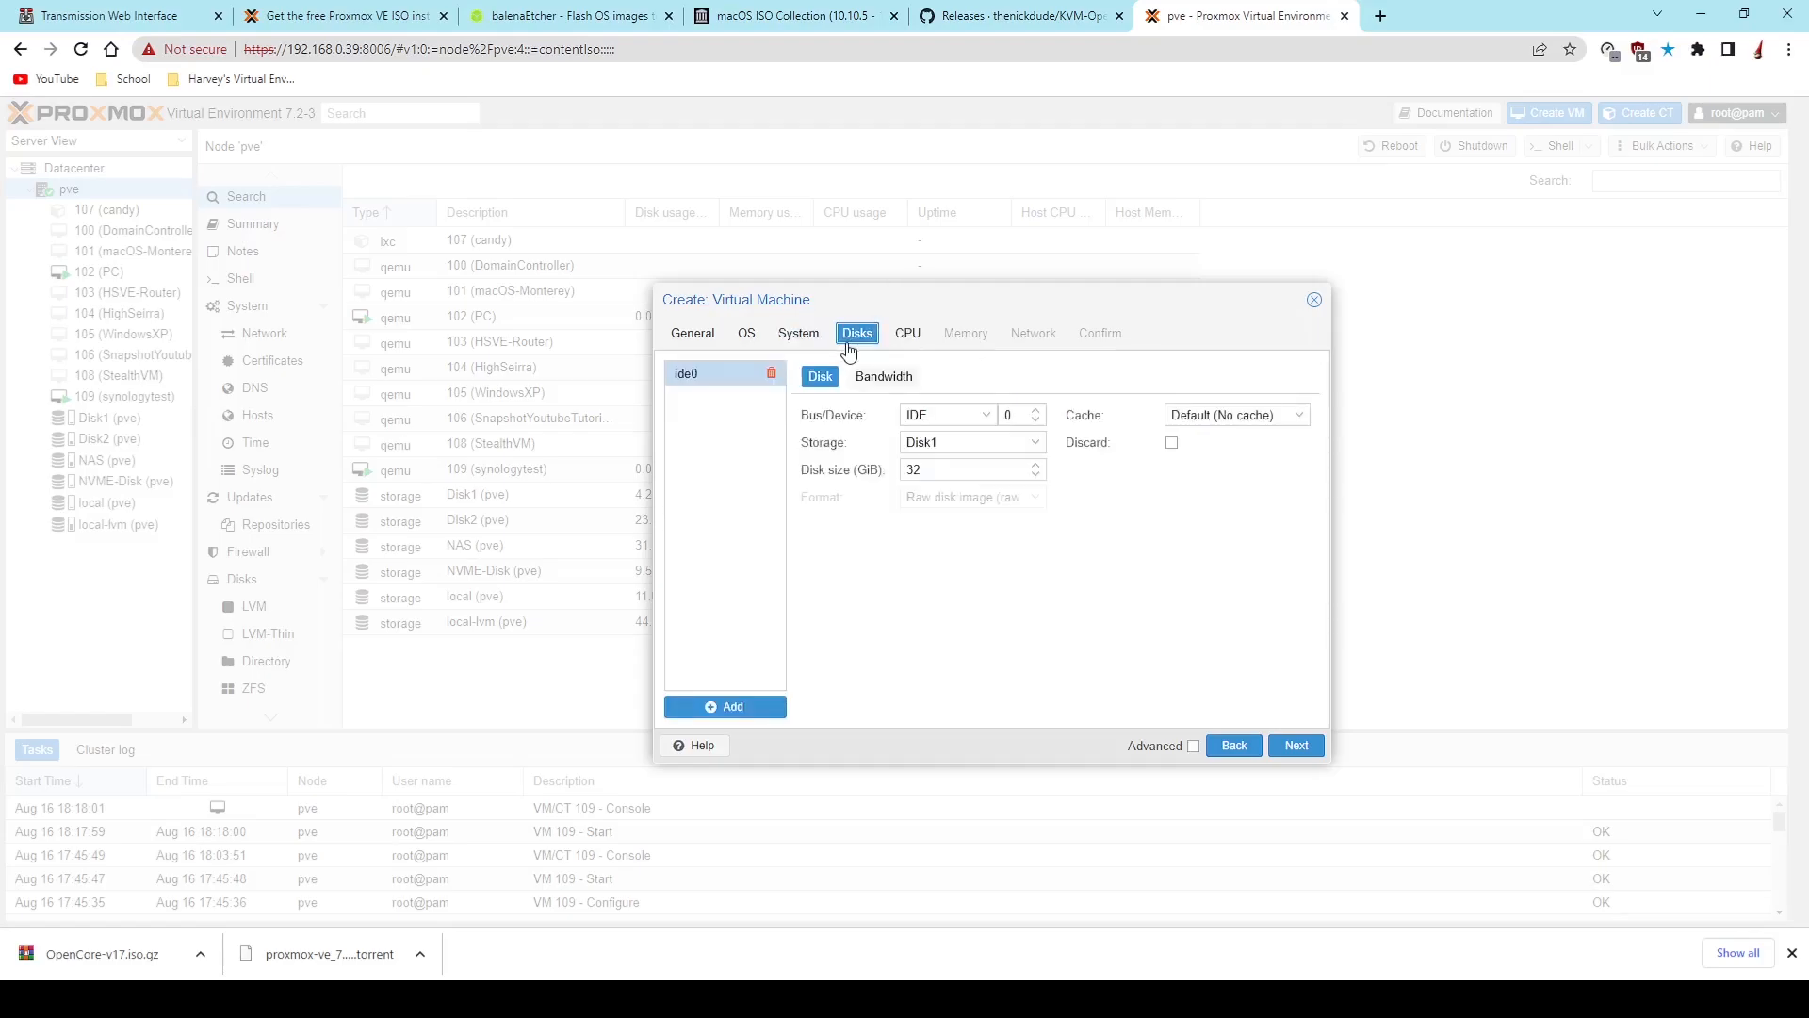
click(967, 421)
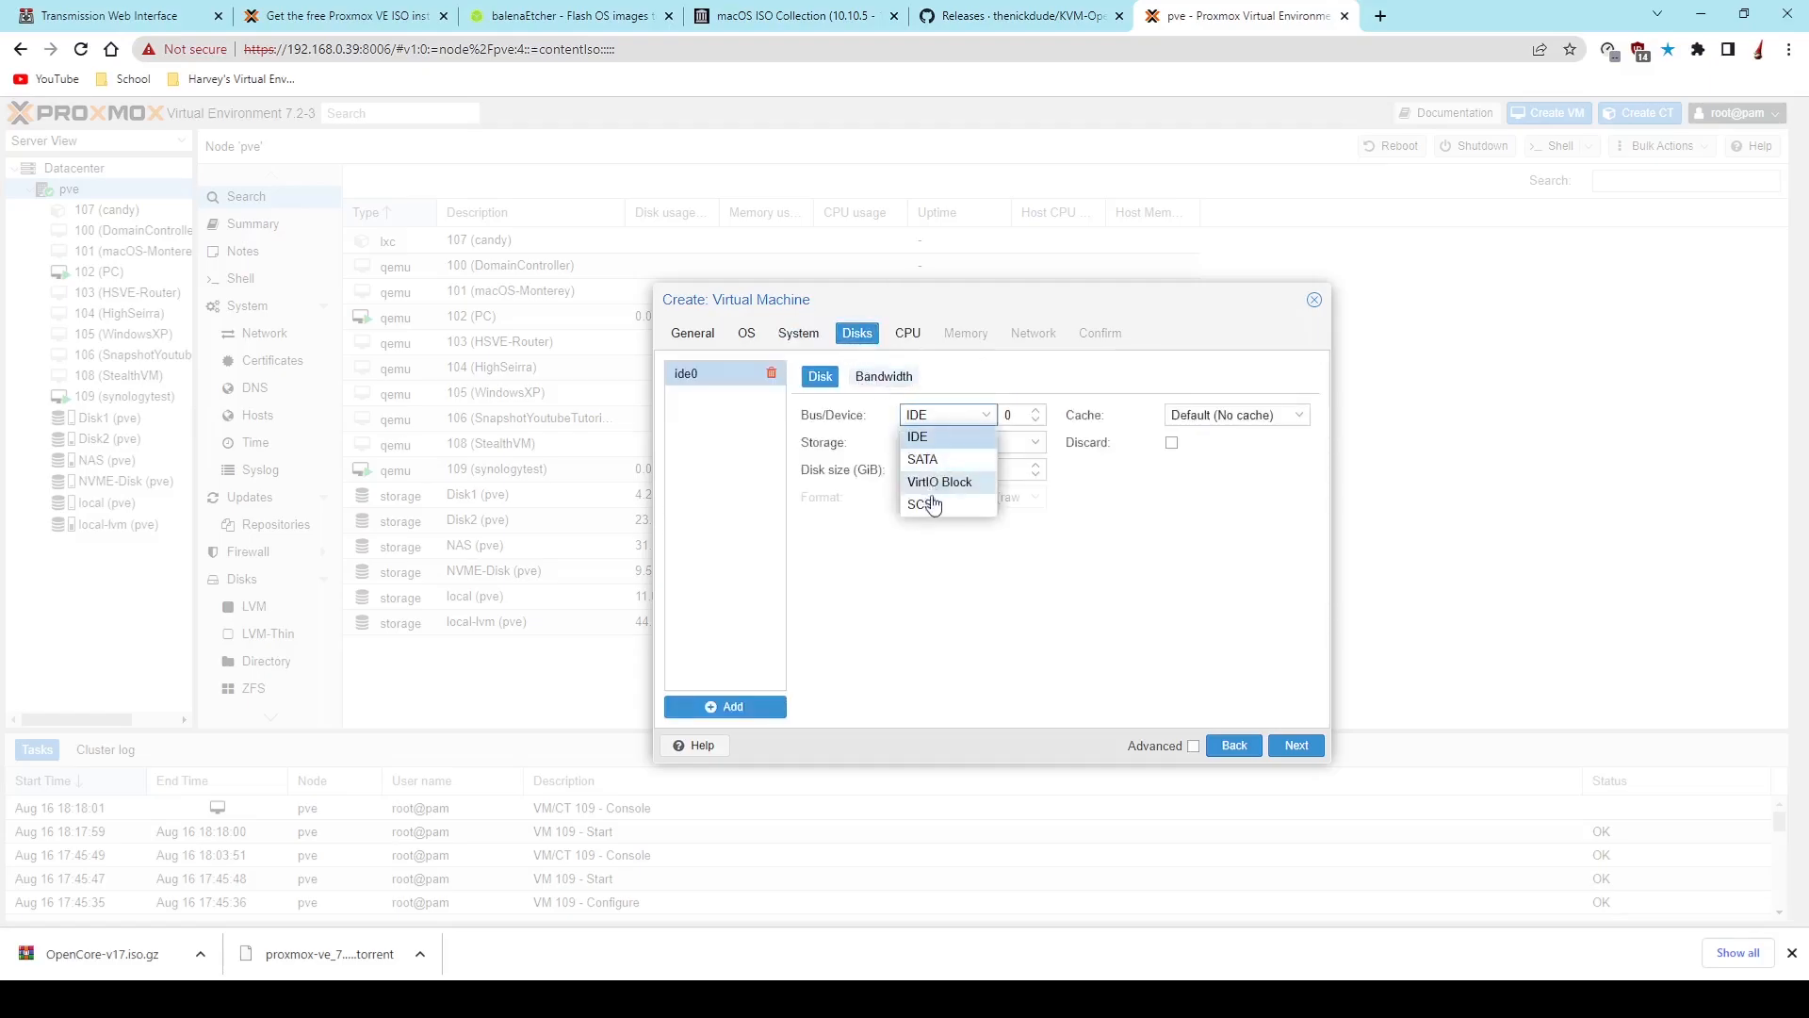
click(950, 481)
drag(958, 460, 876, 480)
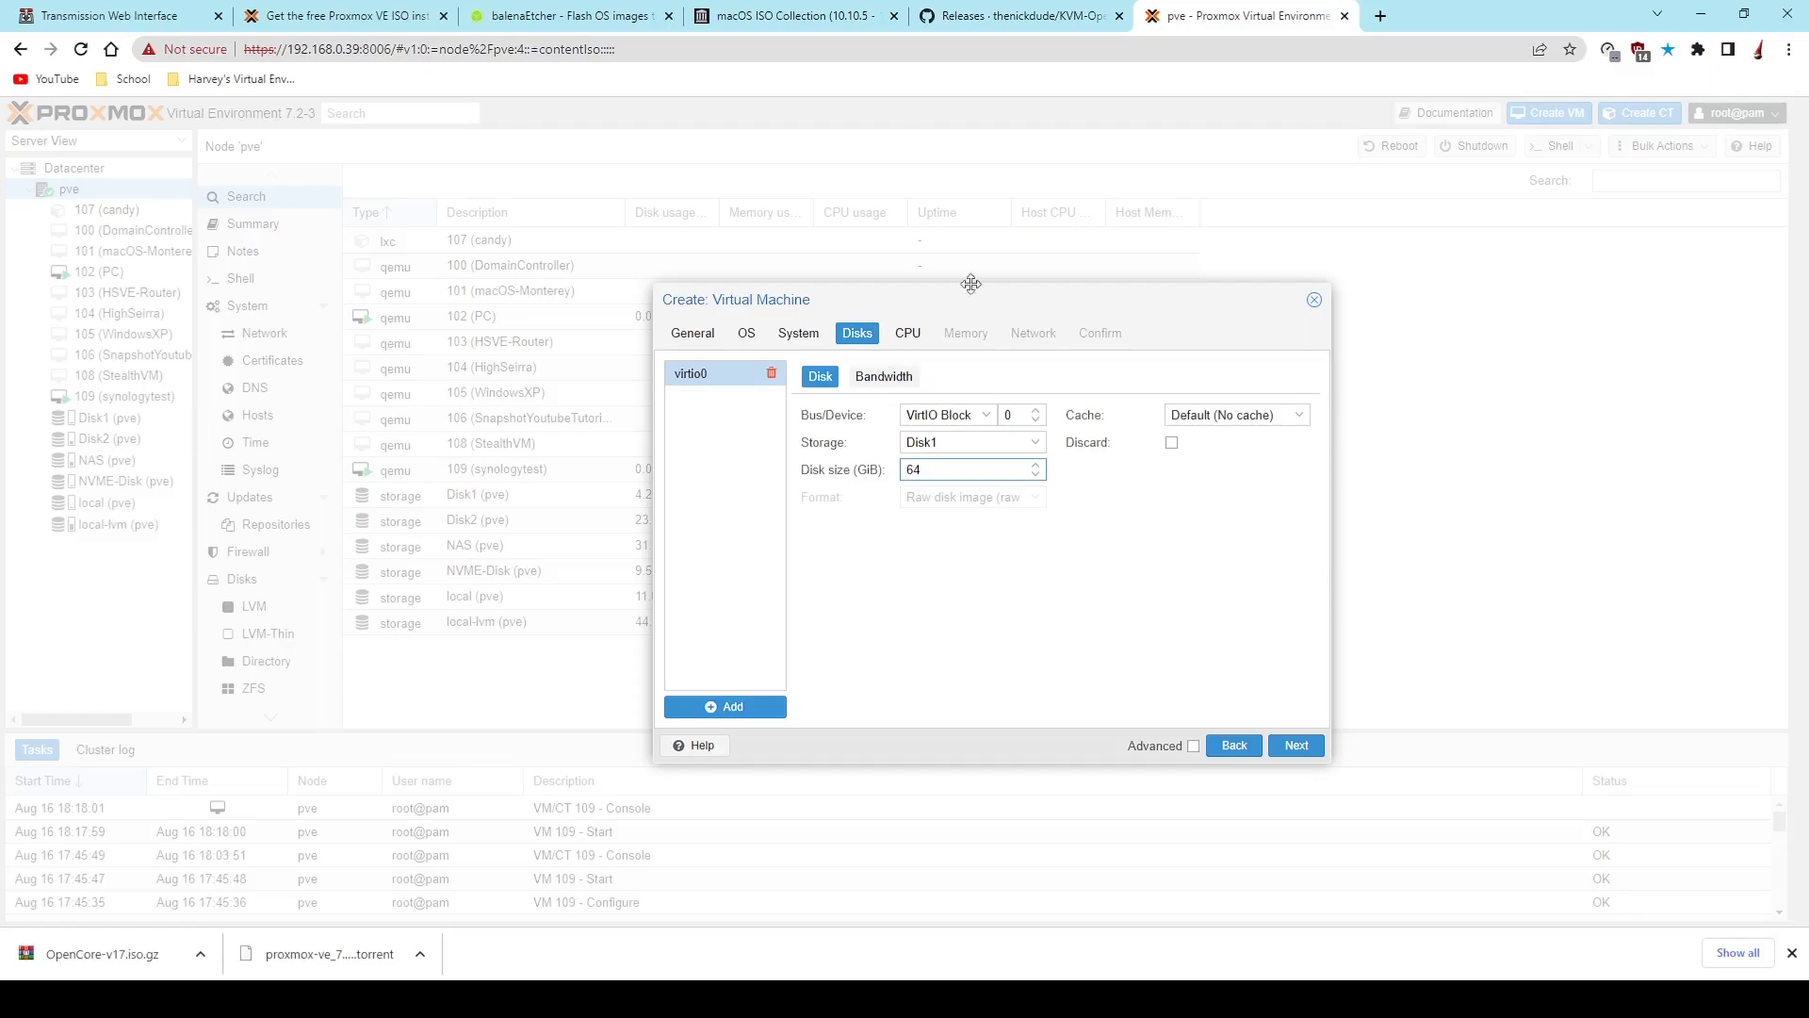
click(1036, 447)
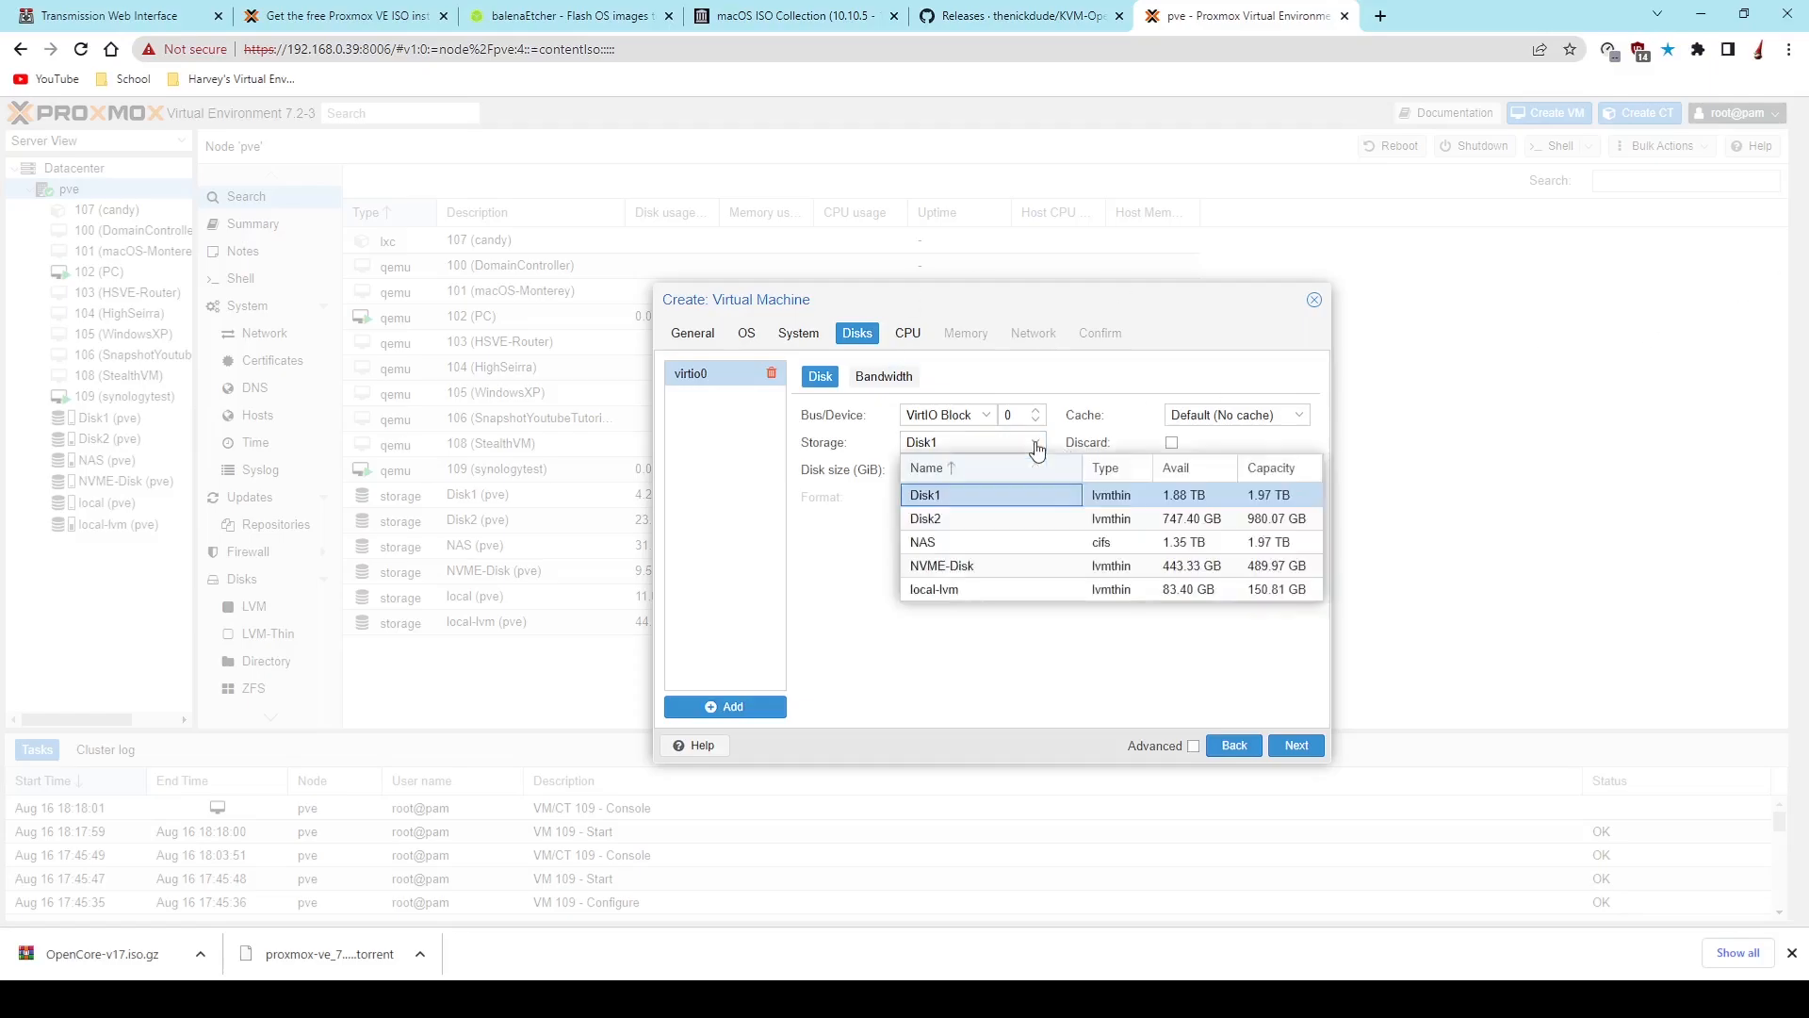
click(987, 591)
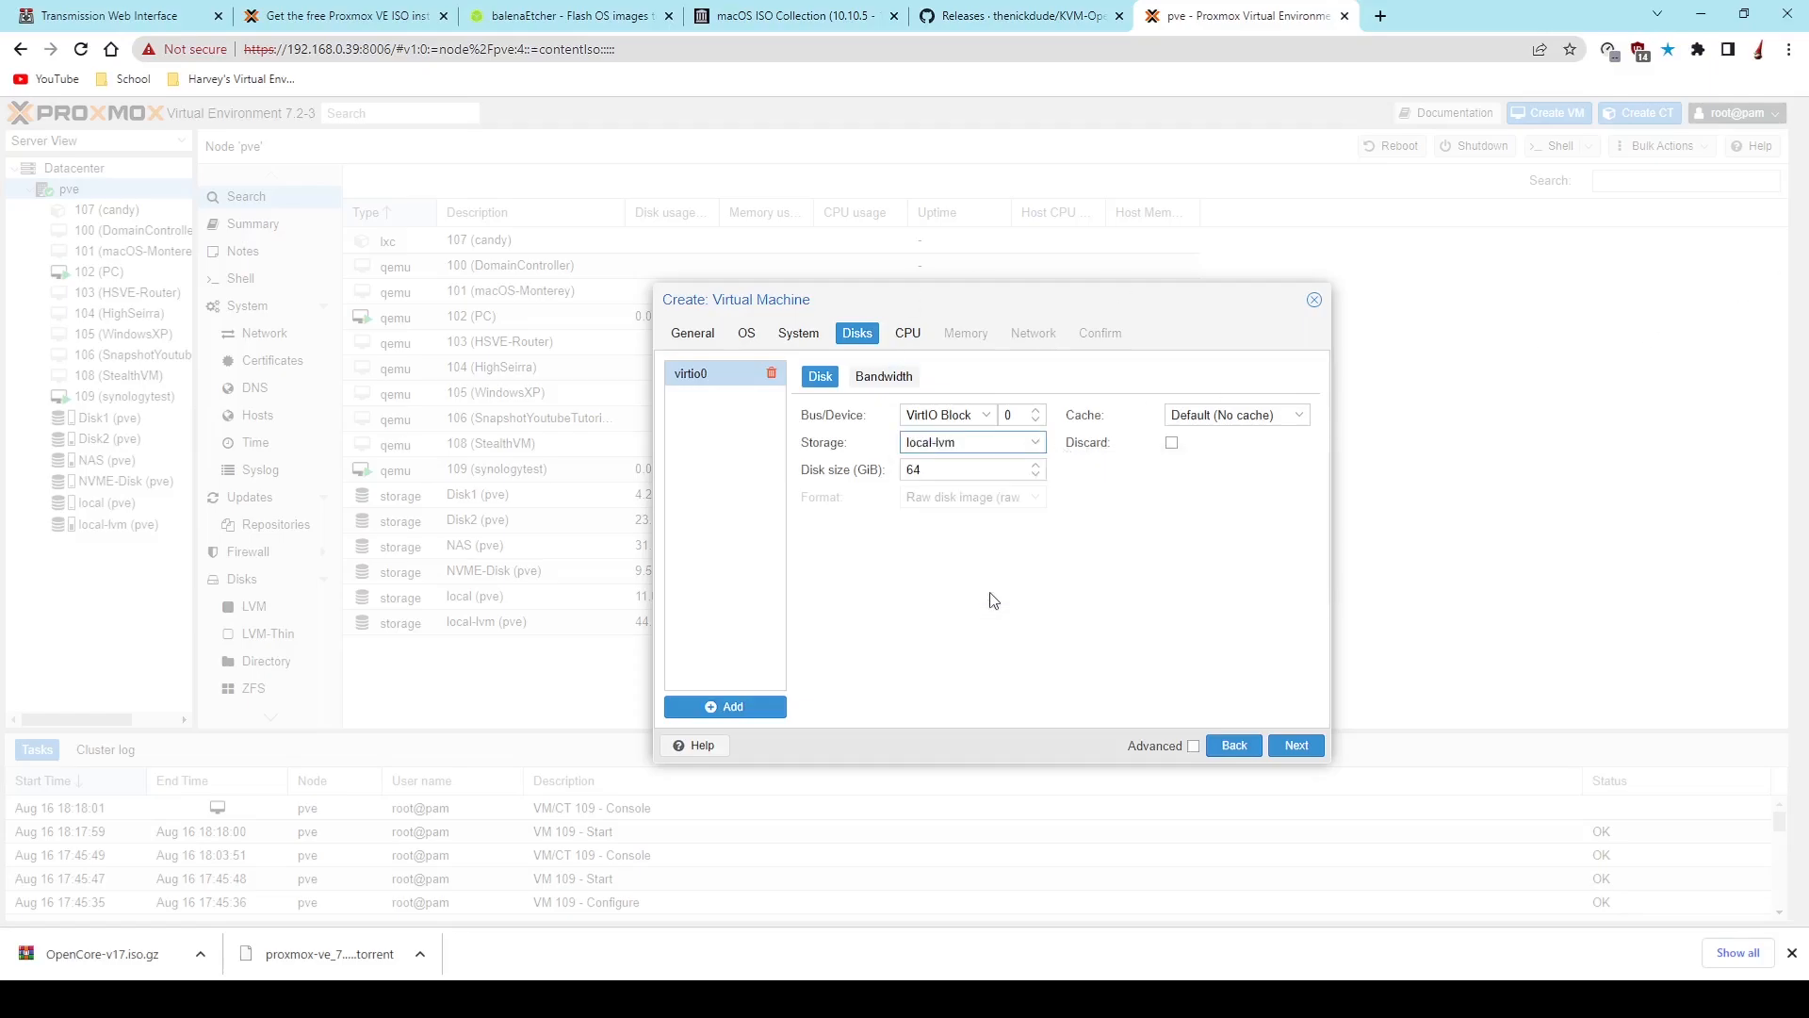
- Give the virtual machine's processor 4 cores and set the CPU type to Penryn
click(913, 334)
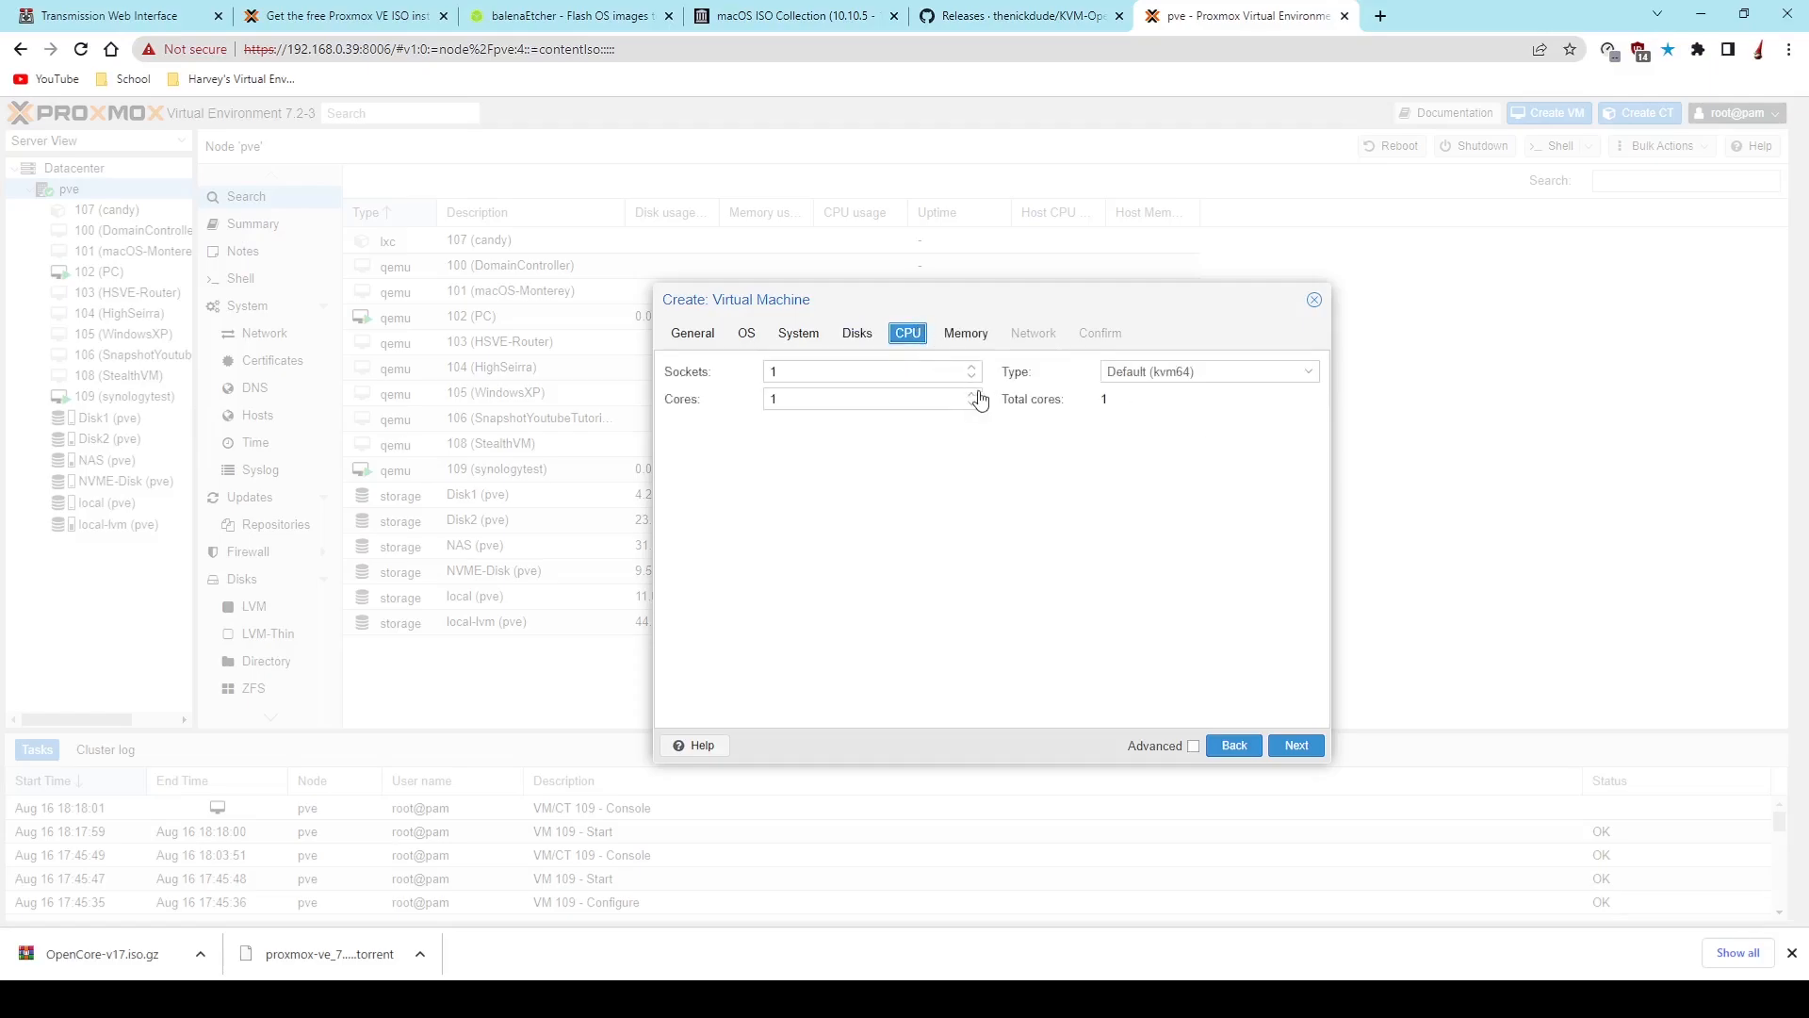
click(972, 394)
click(973, 393)
click(1153, 372)
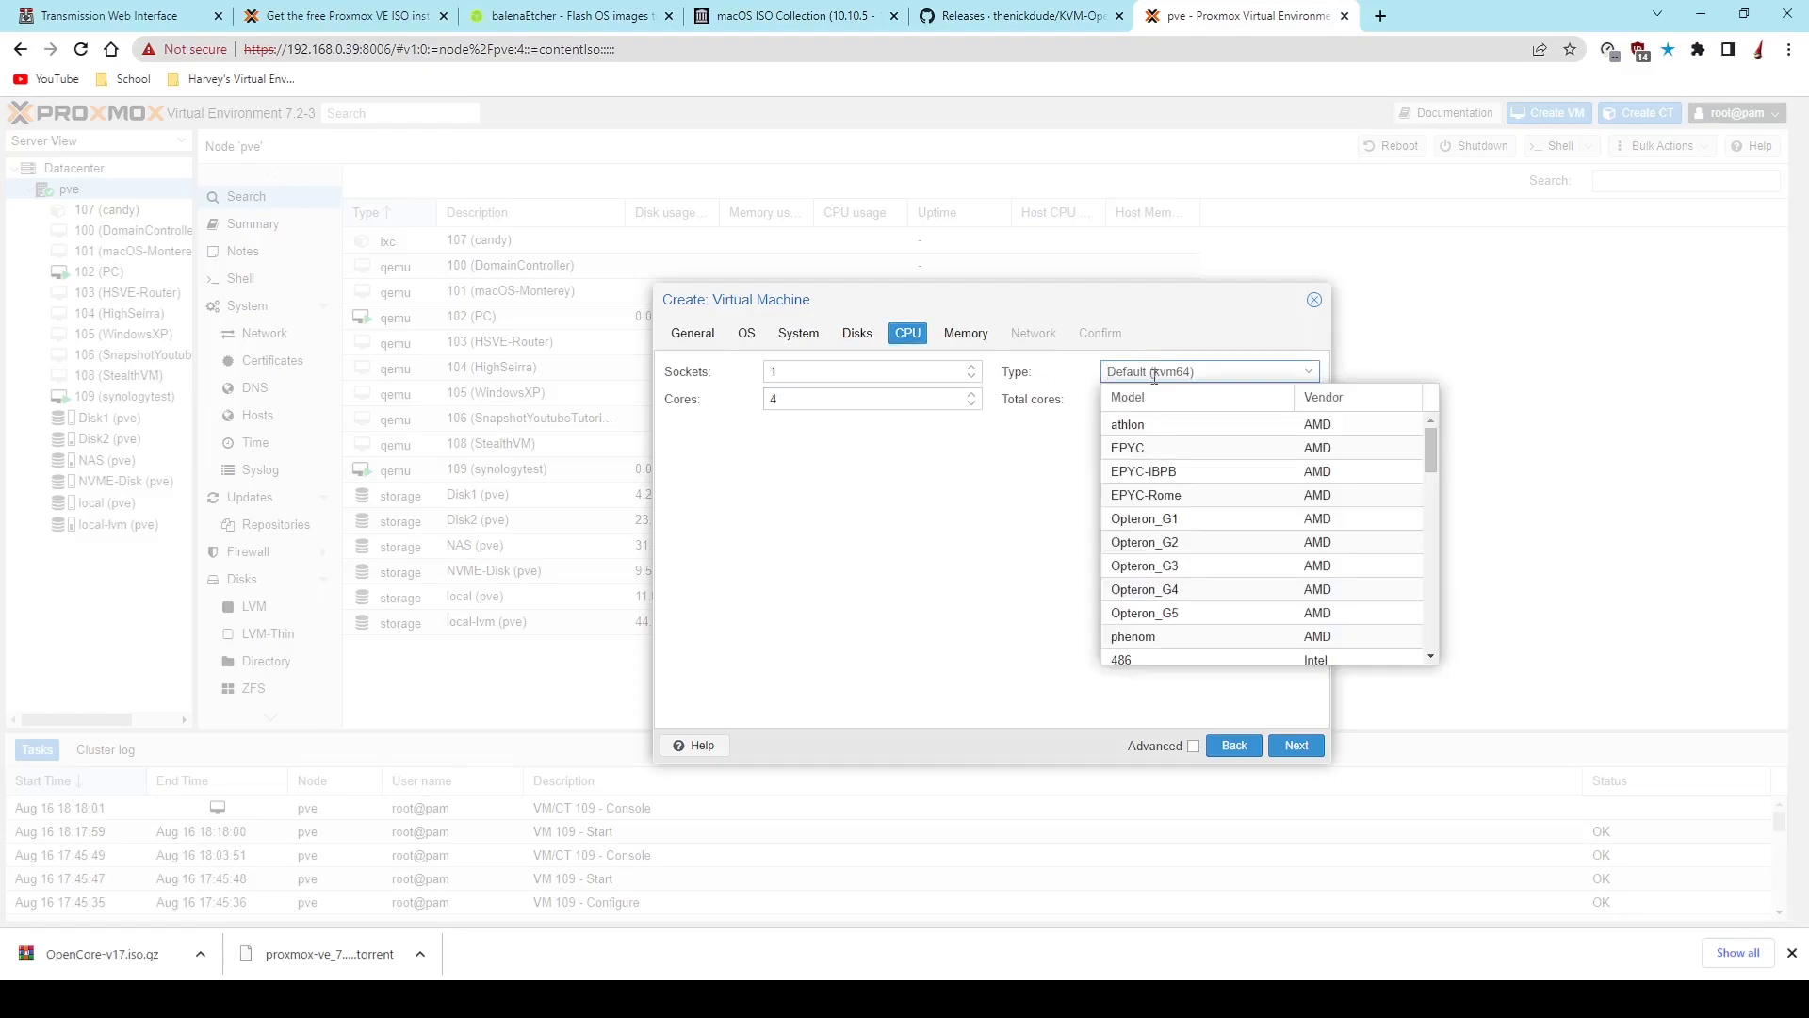
text(pen)
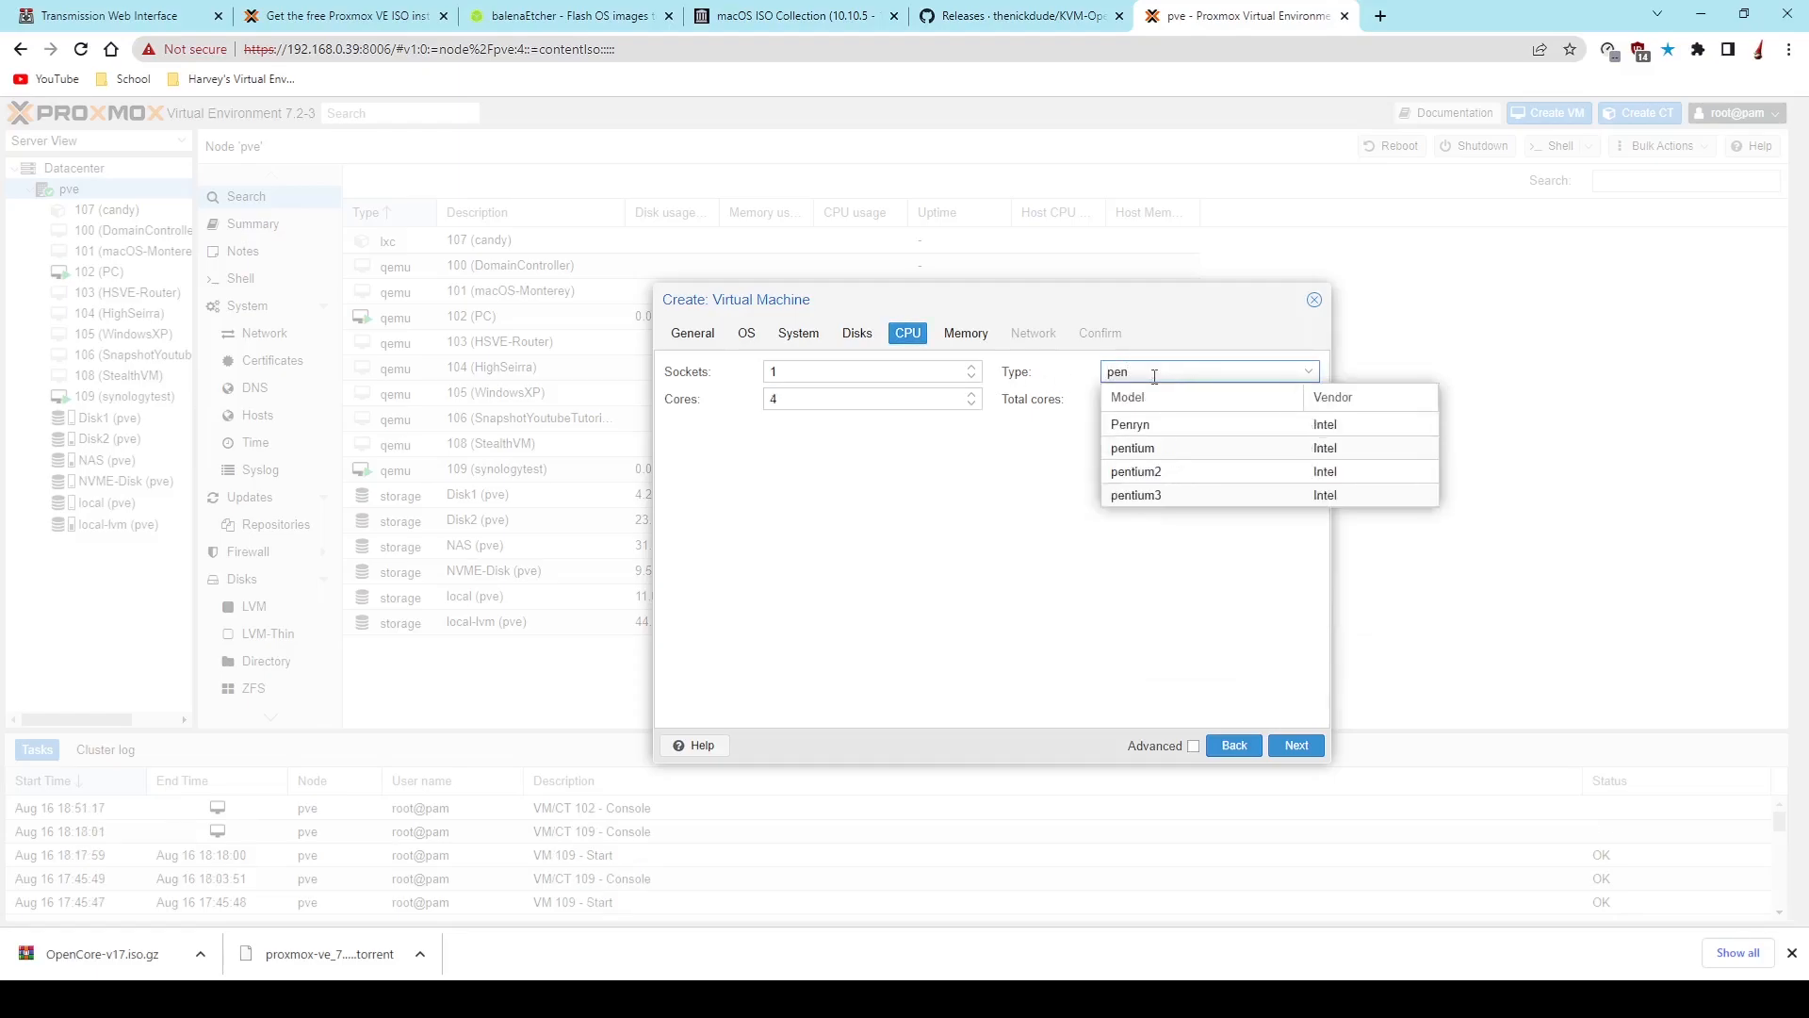
click(1199, 425)
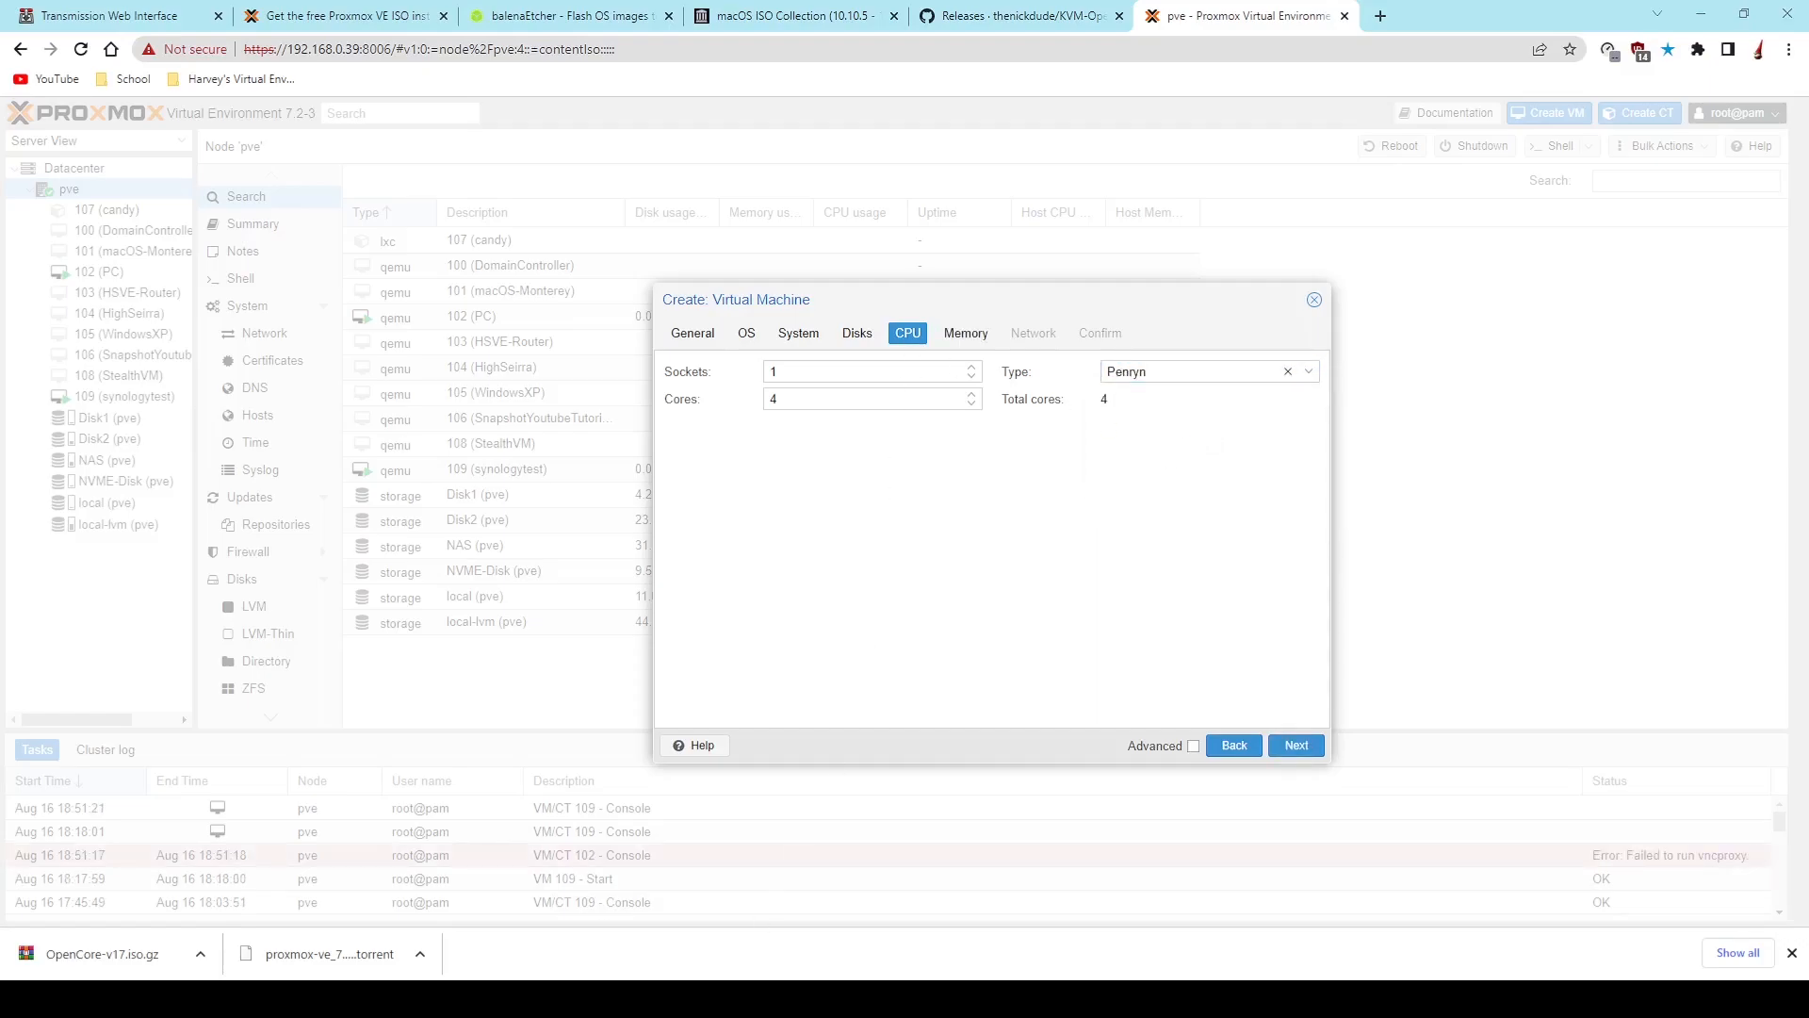
- Set the virtual machine's memory to 4096 MiB
click(967, 333)
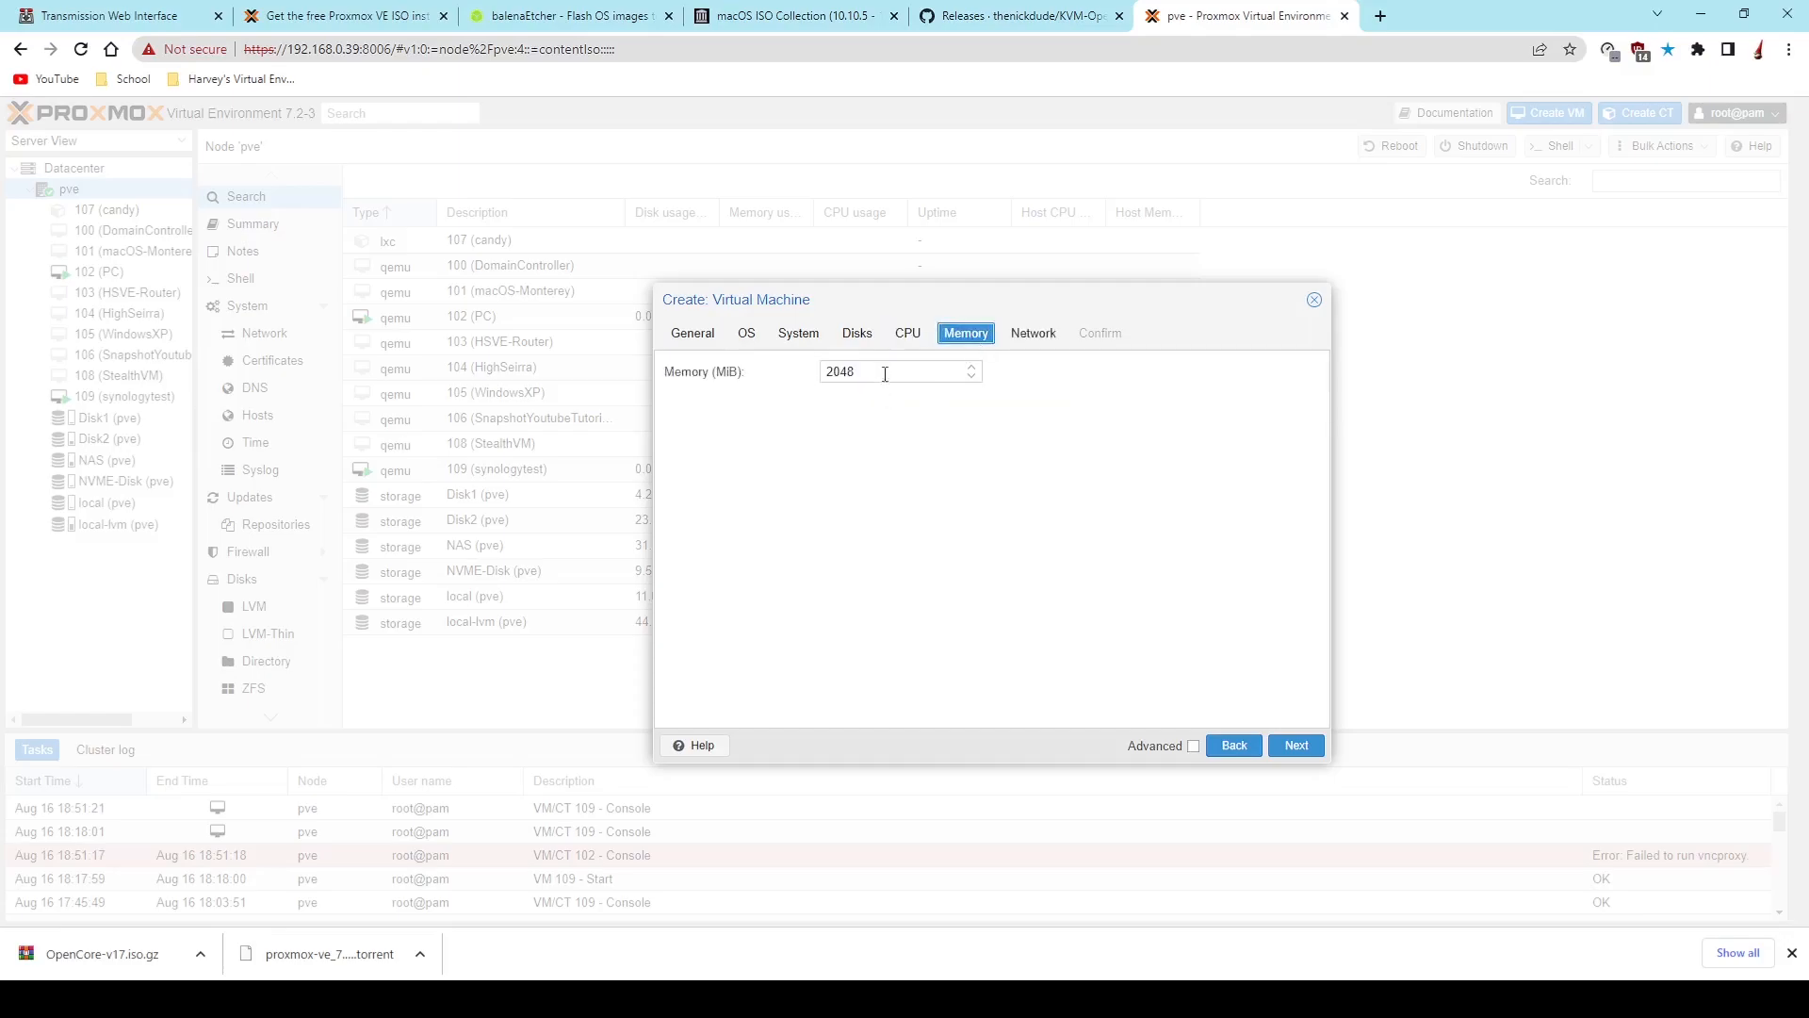
double_click(882, 372)
text(4096)
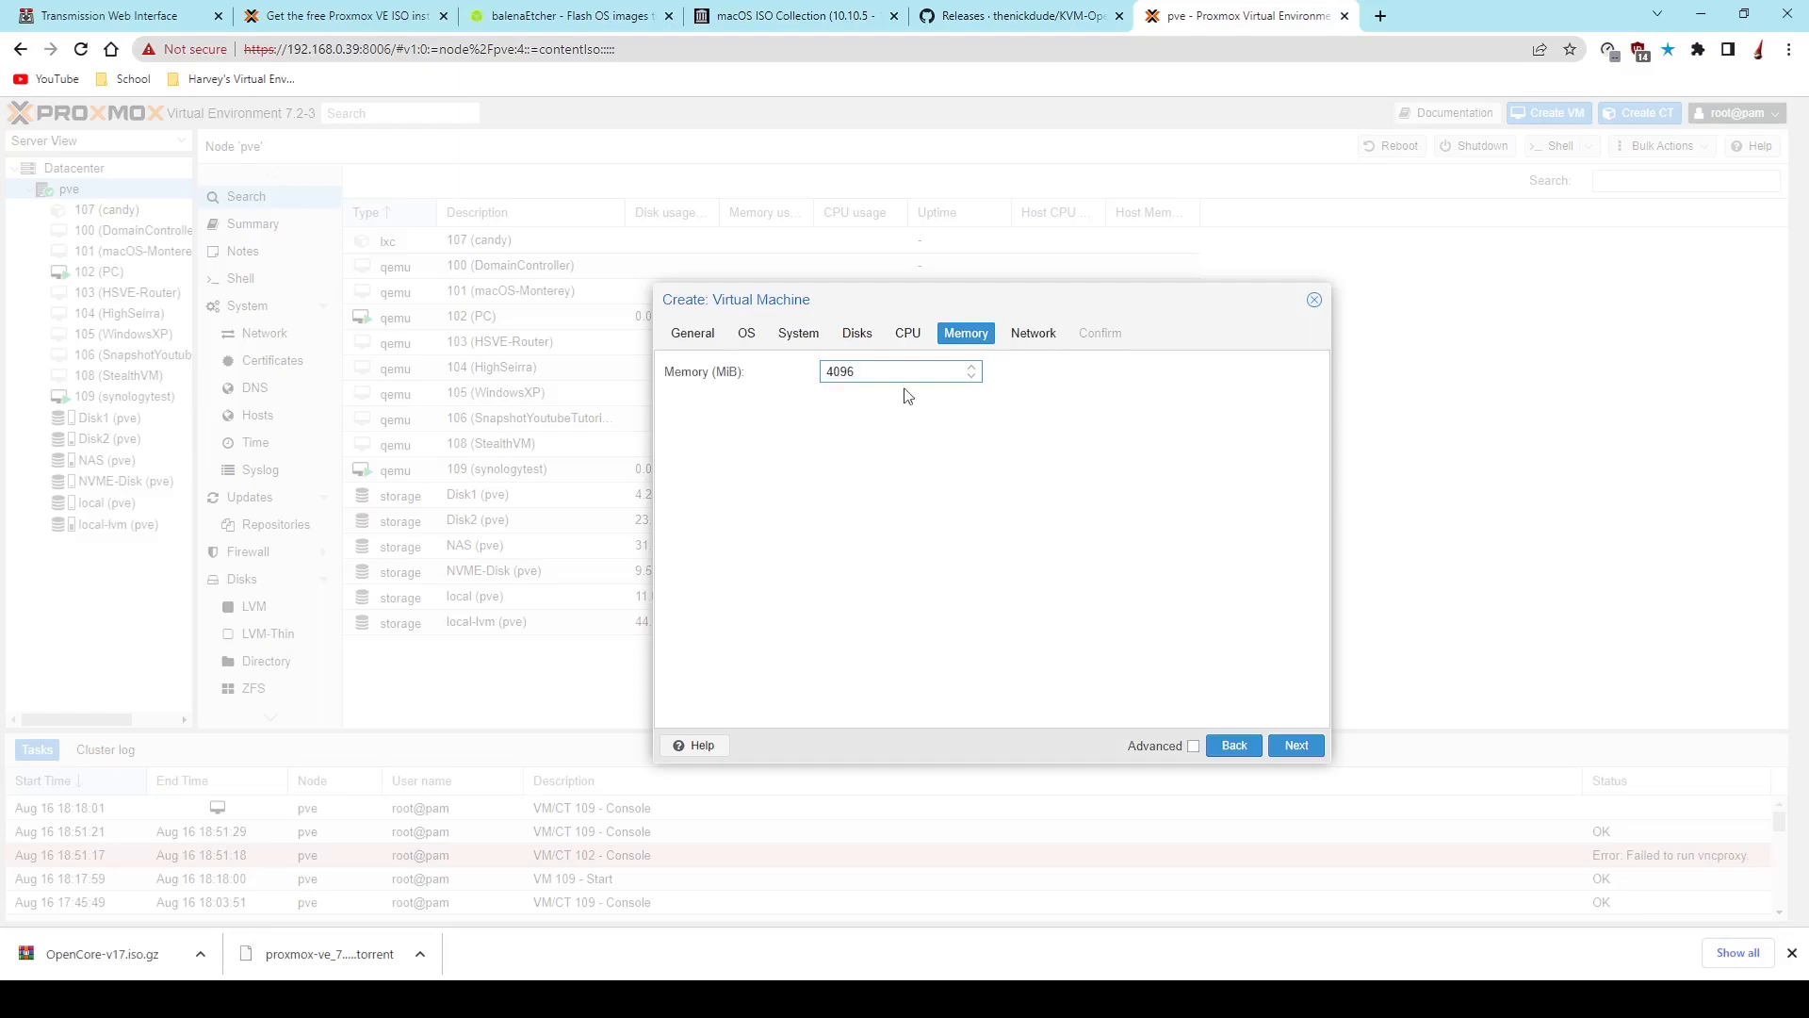
- Set the network model to VMware vmxnet3 with the firewall disabled, and finish creating the virtual machine
click(1044, 332)
click(1178, 395)
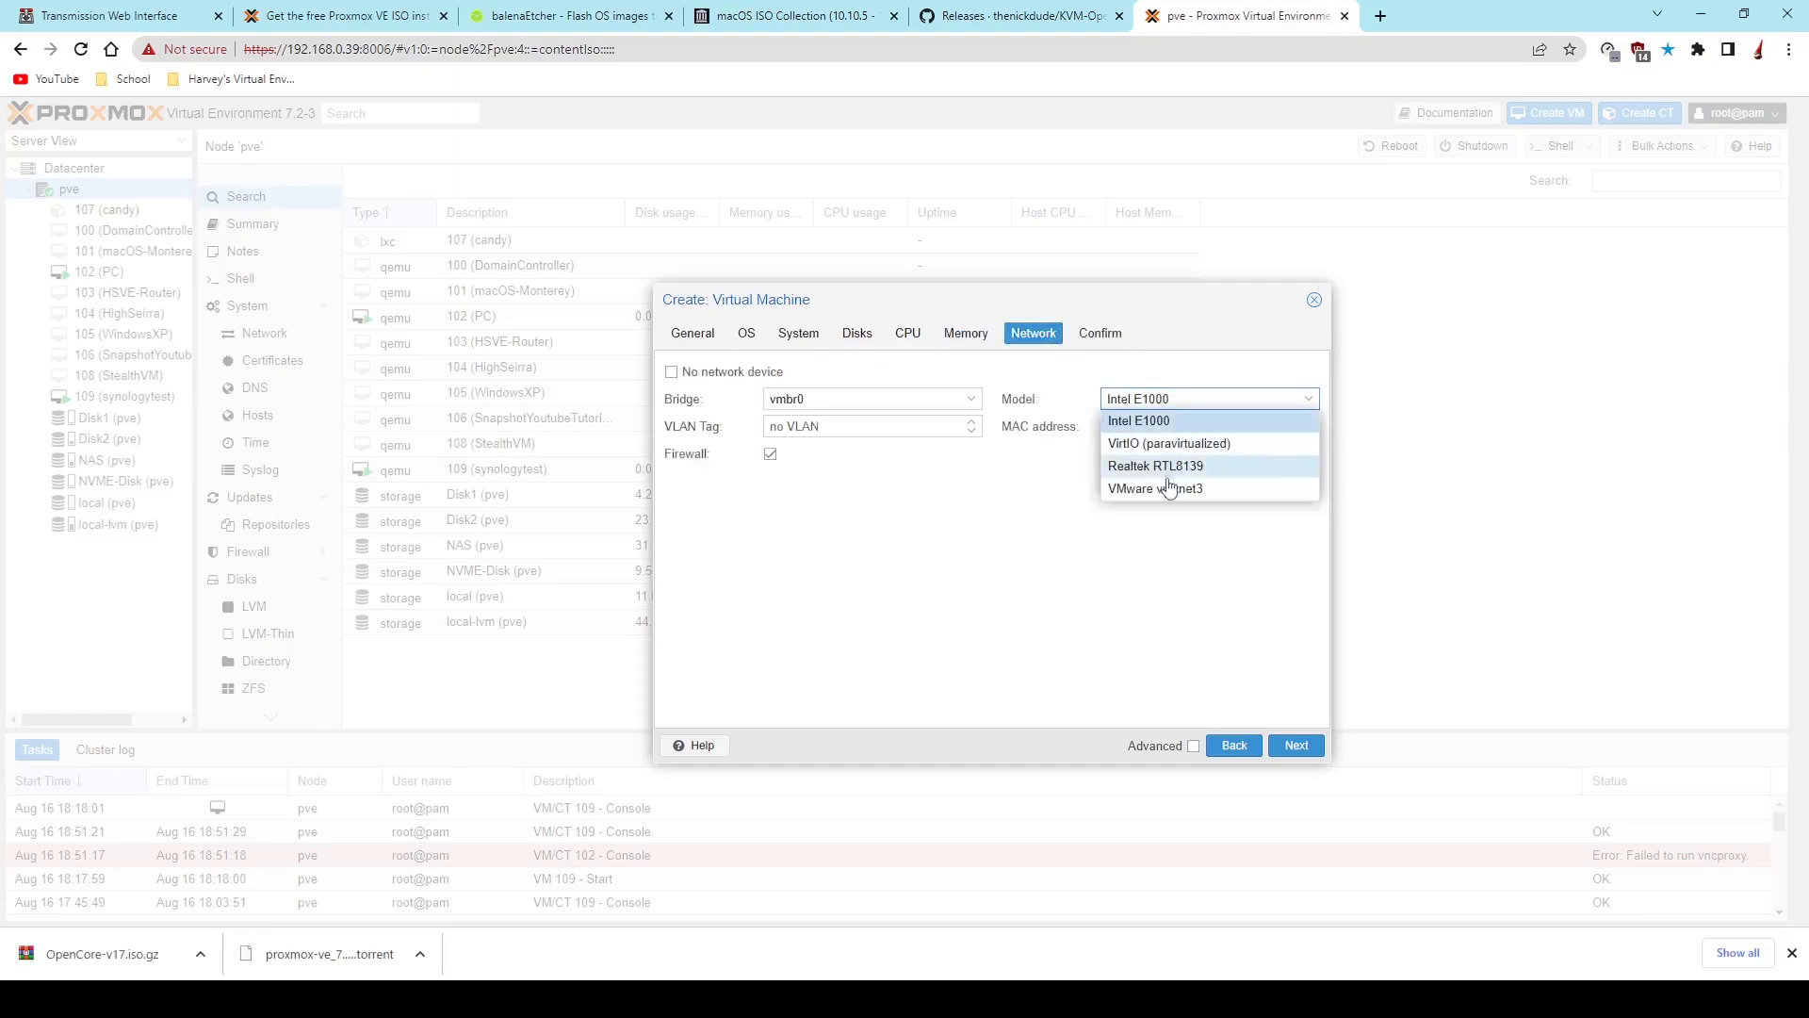
click(1171, 496)
click(1104, 335)
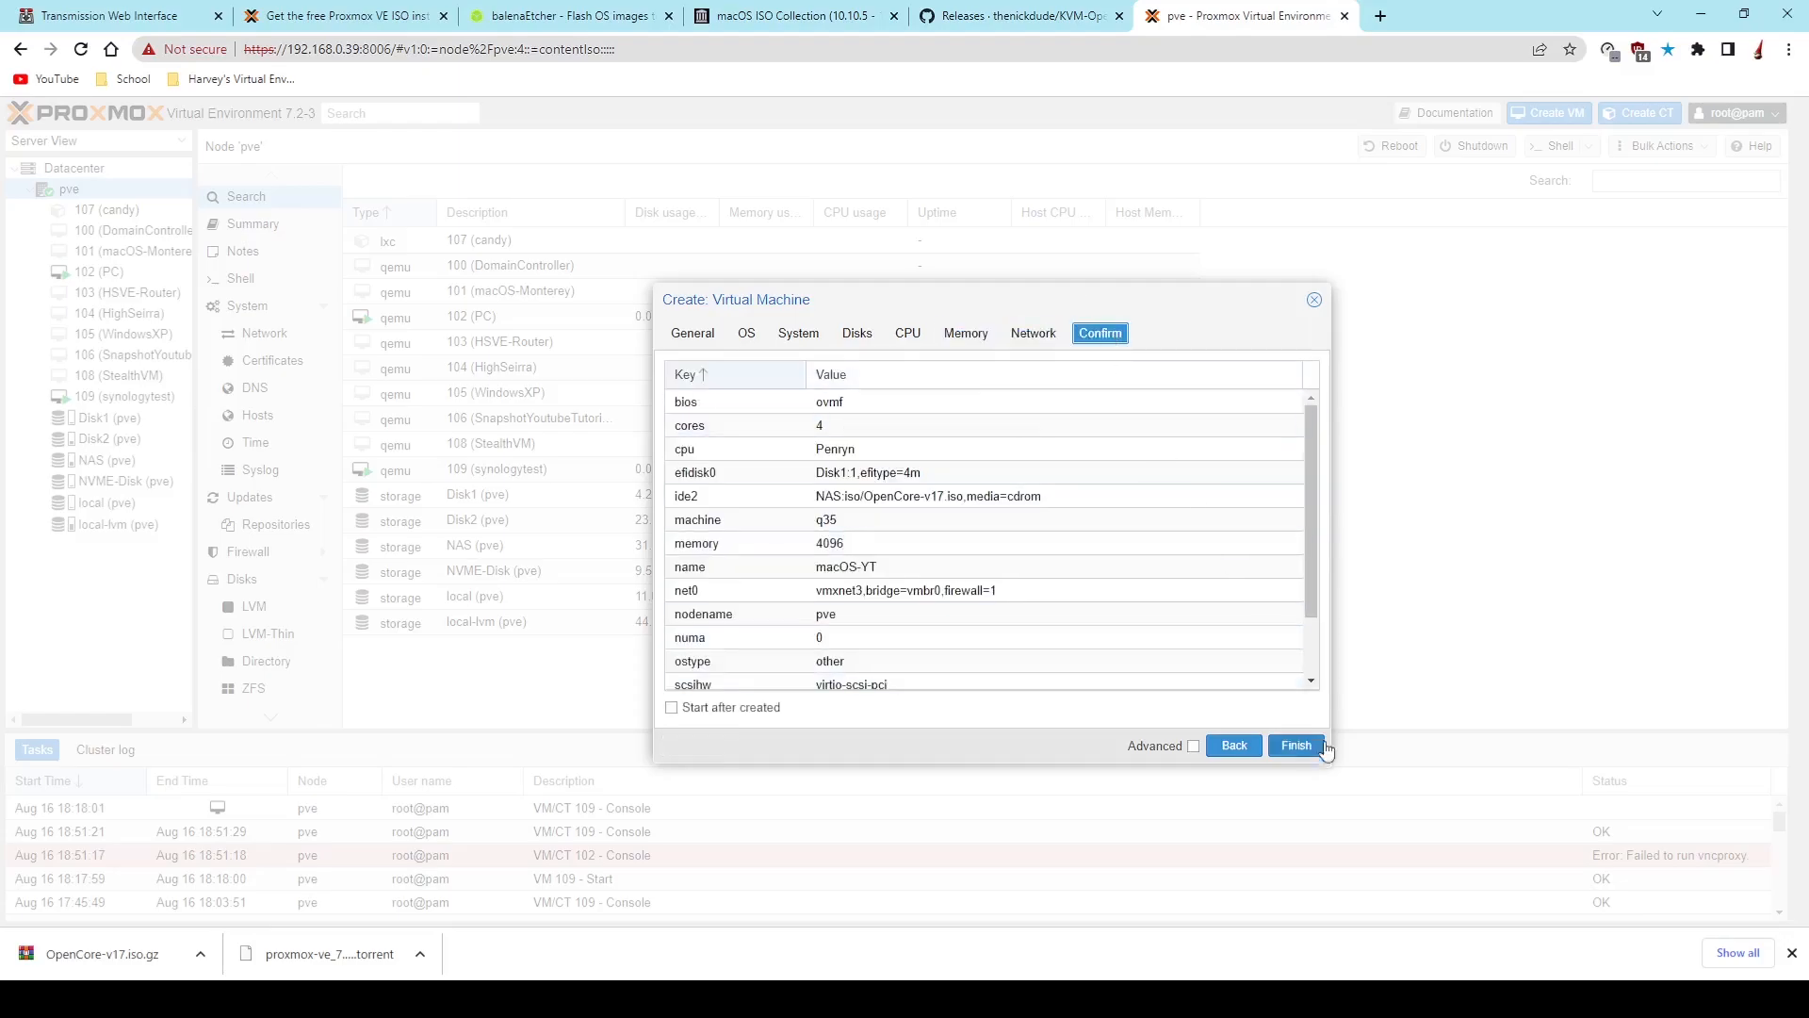
click(1038, 334)
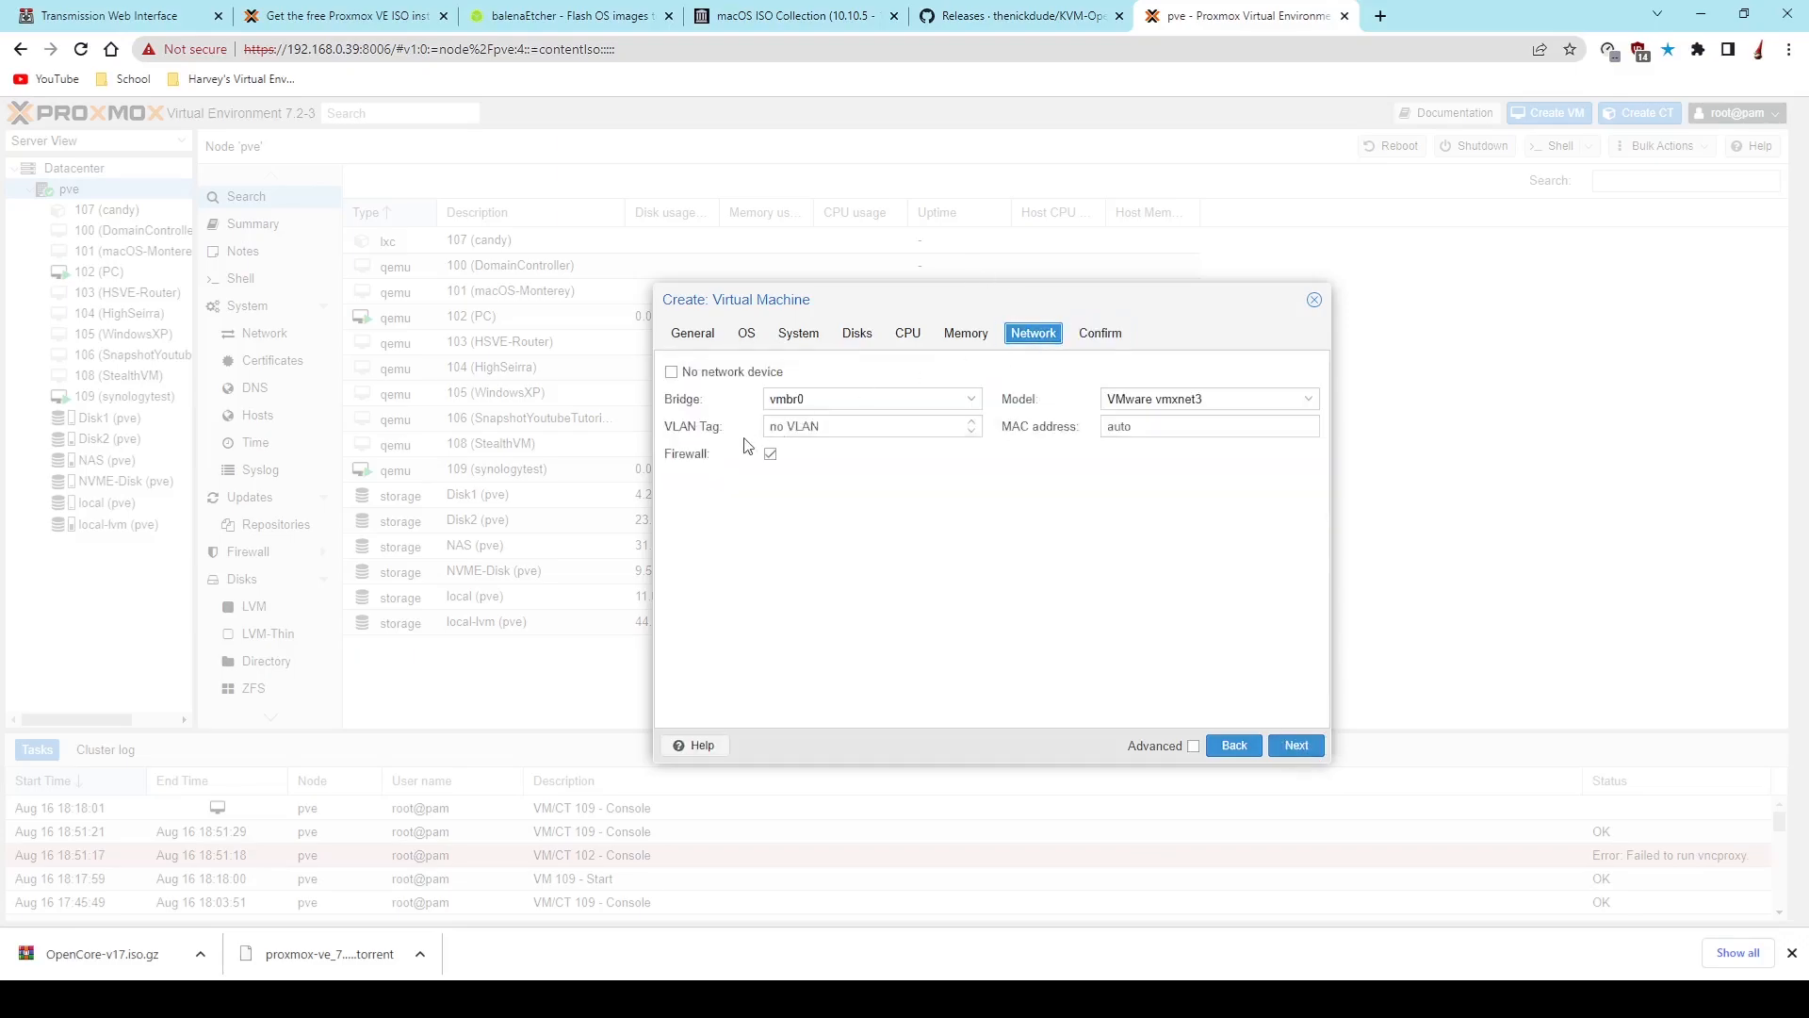
click(1125, 335)
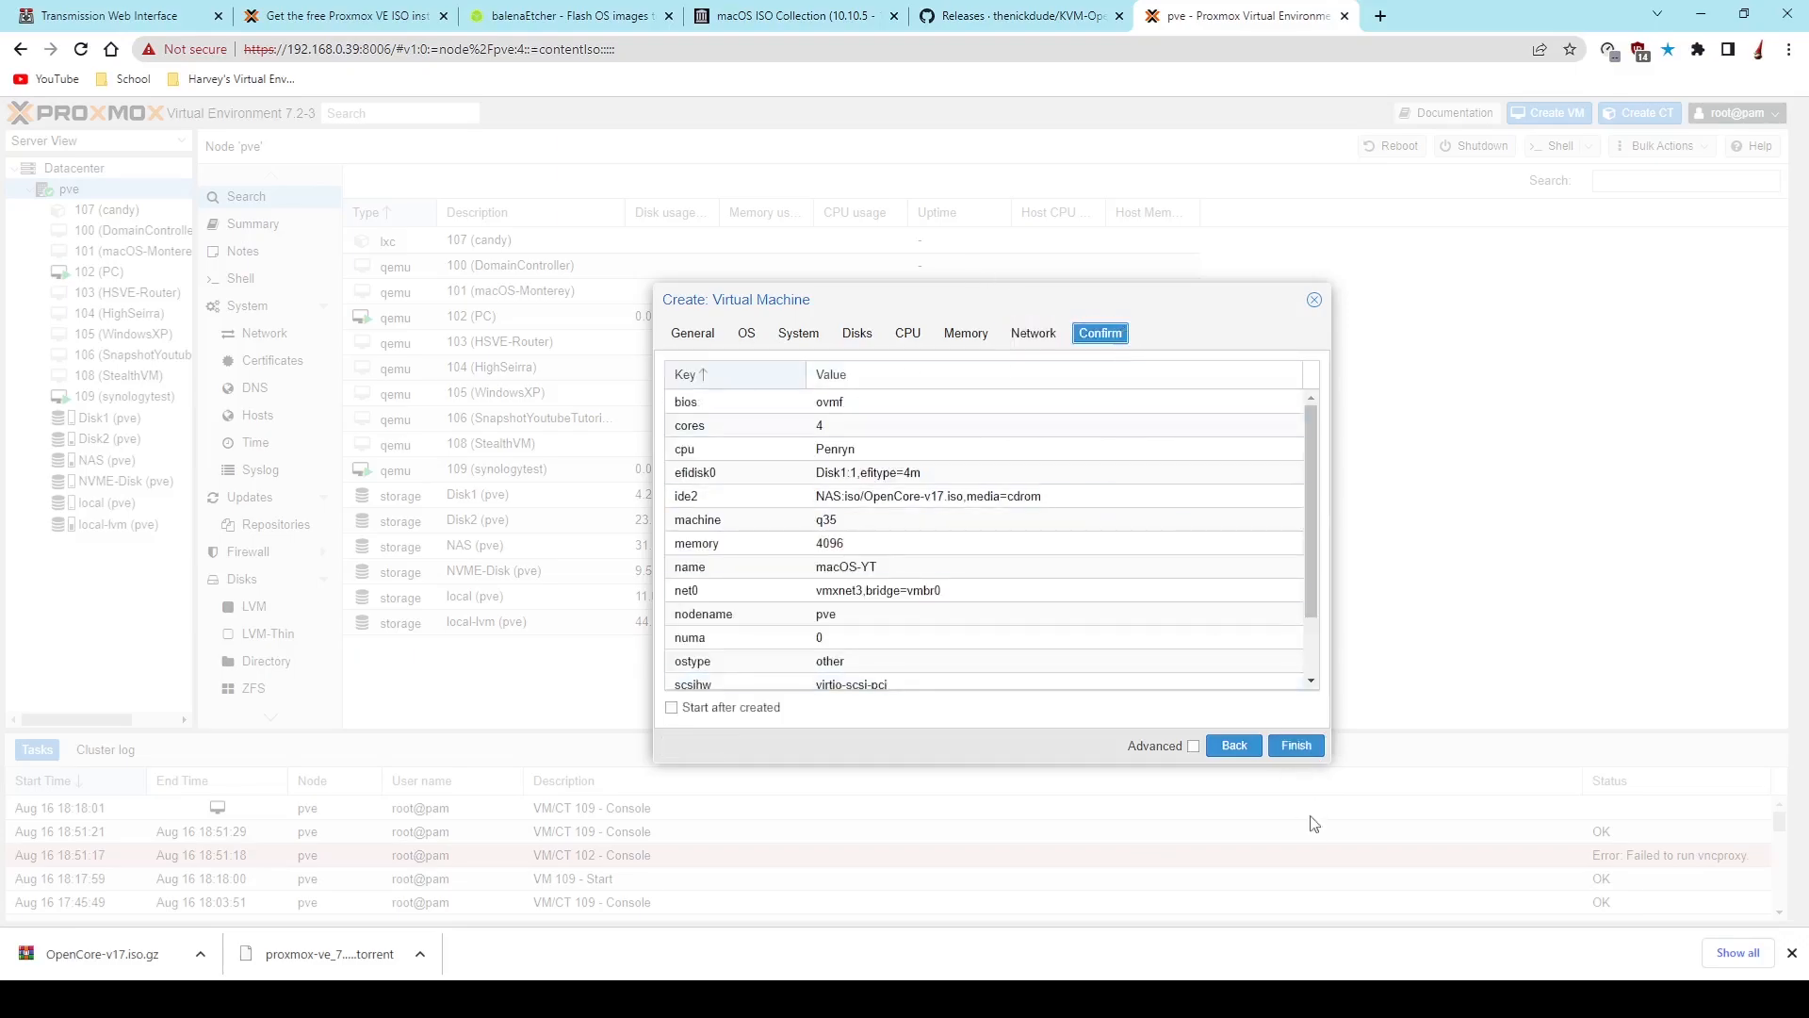
click(1300, 746)
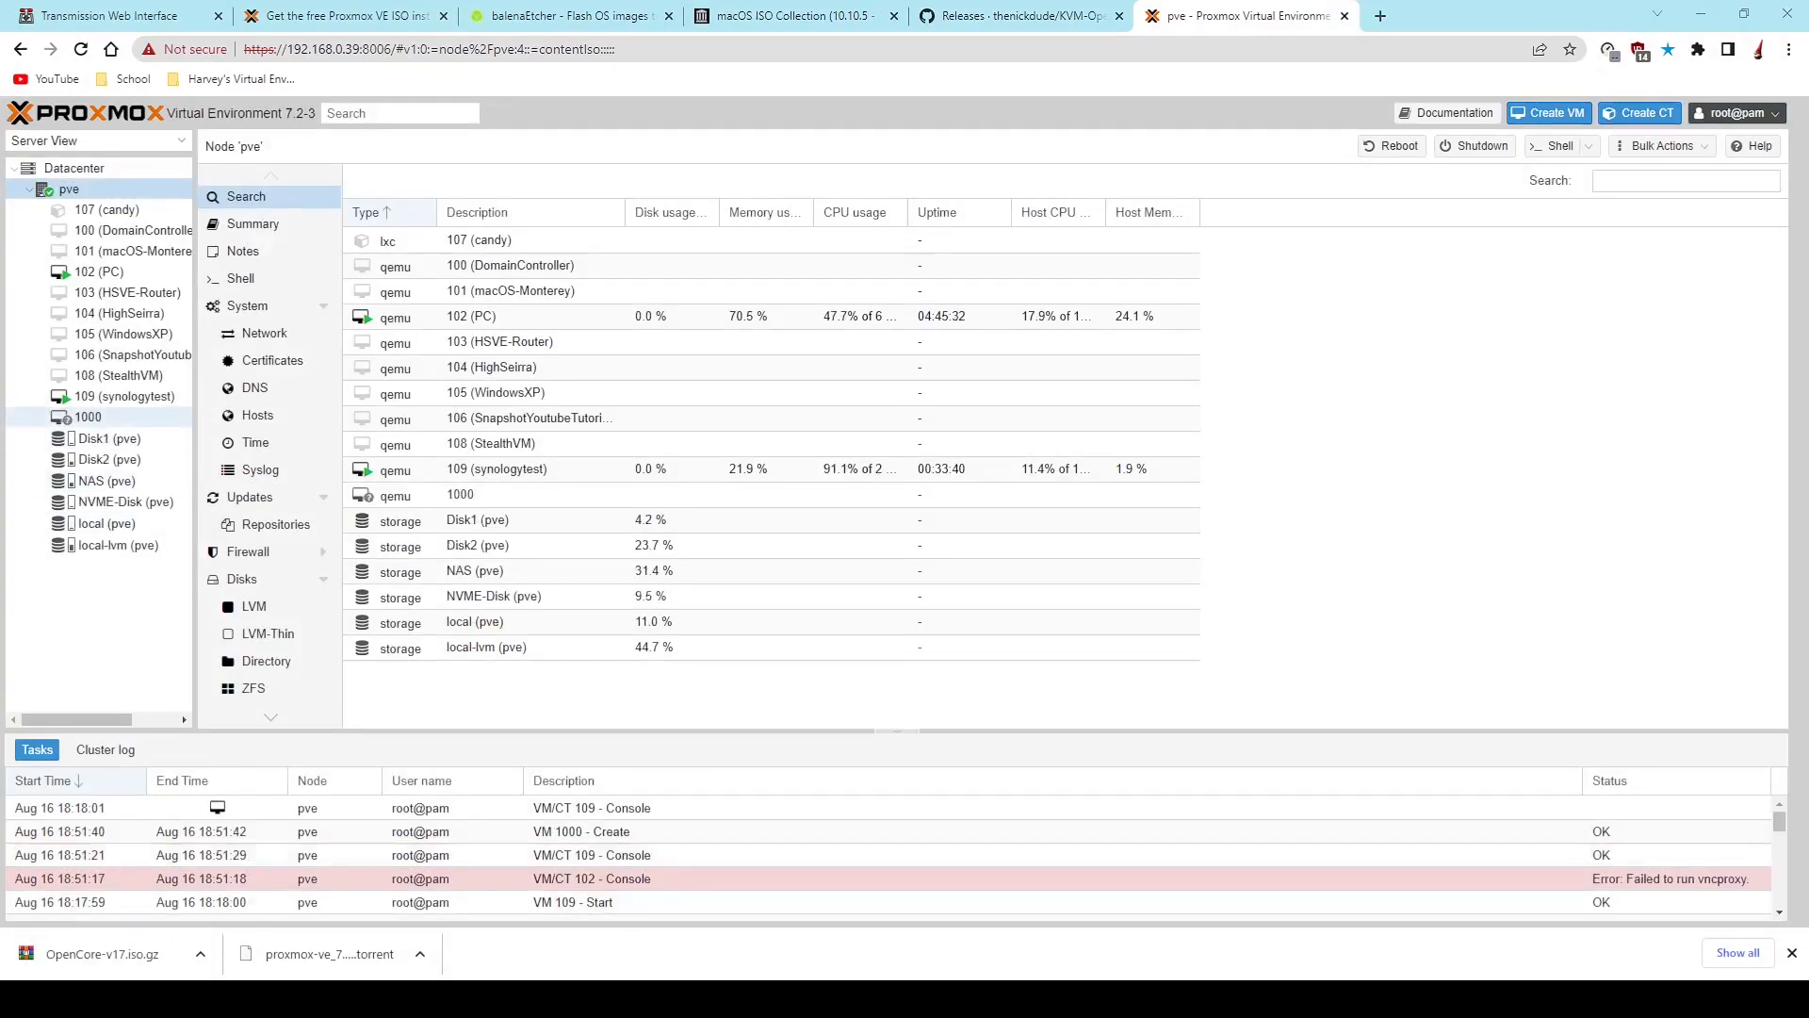
- Add an IDE 0 CD/DVD drive to VM 1000 using Catalina 10.15.7 v15.7.03.iso from the NAS storage
click(123, 416)
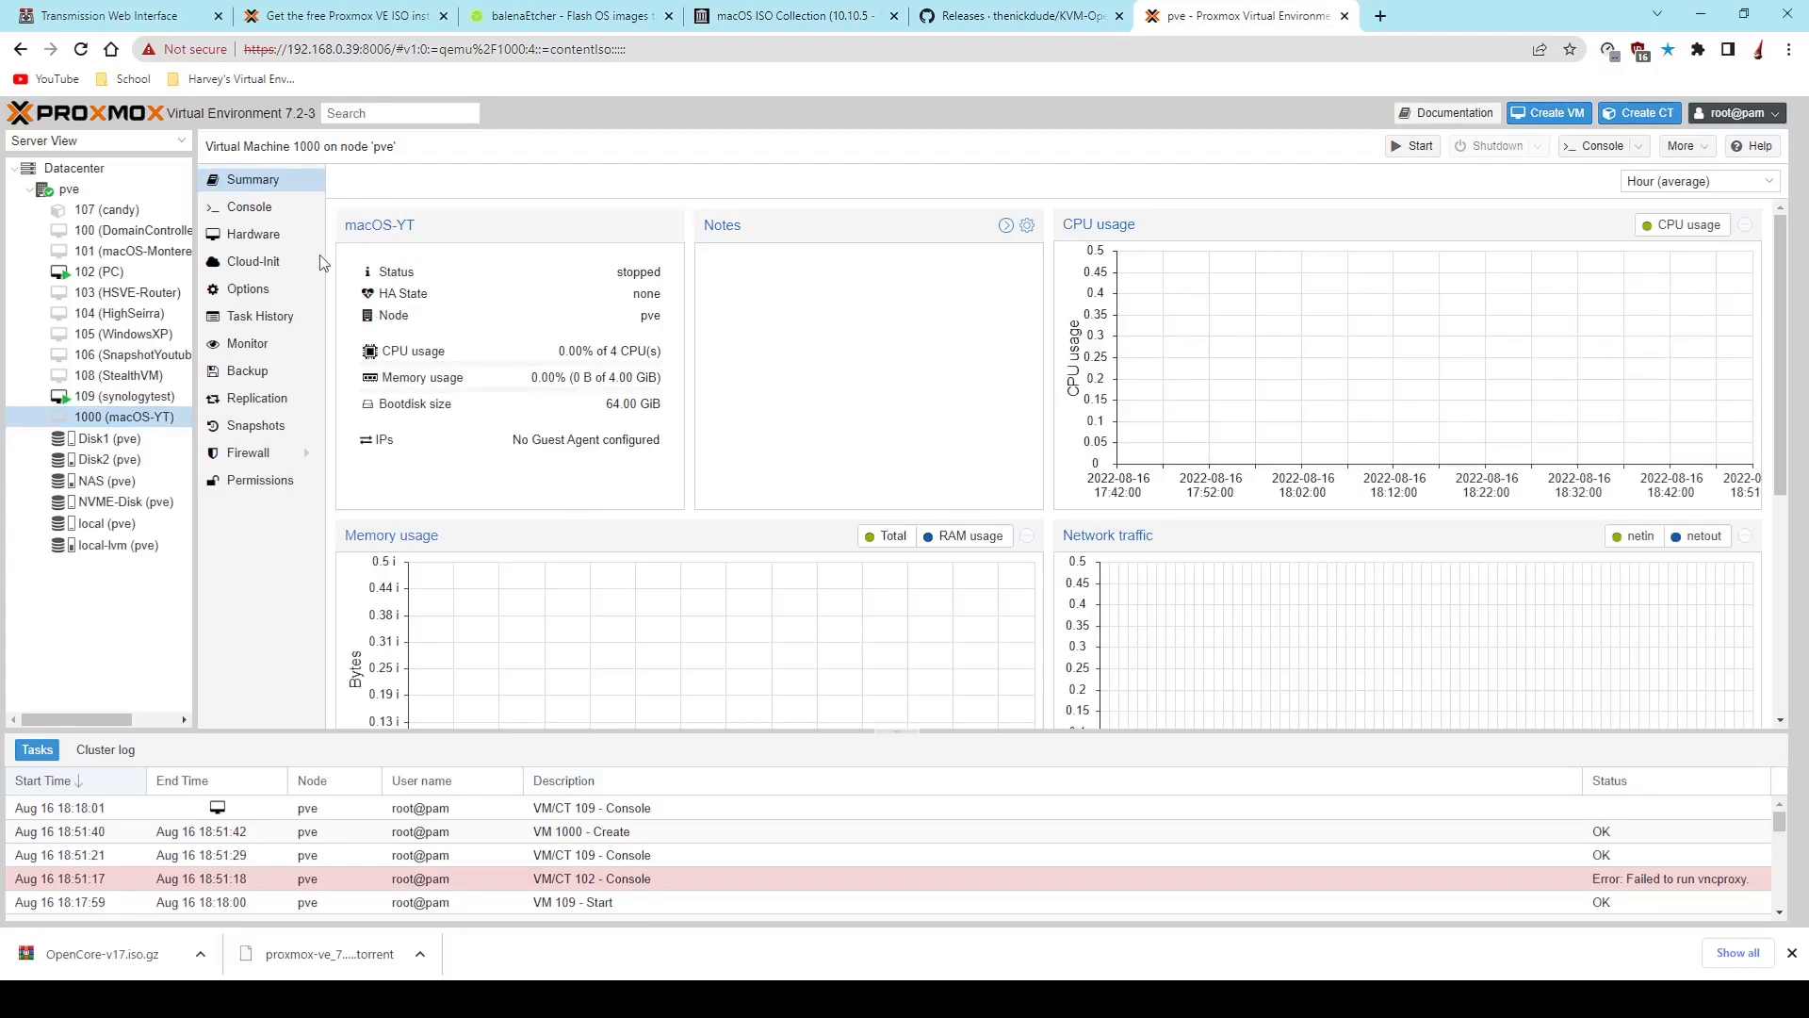
click(250, 234)
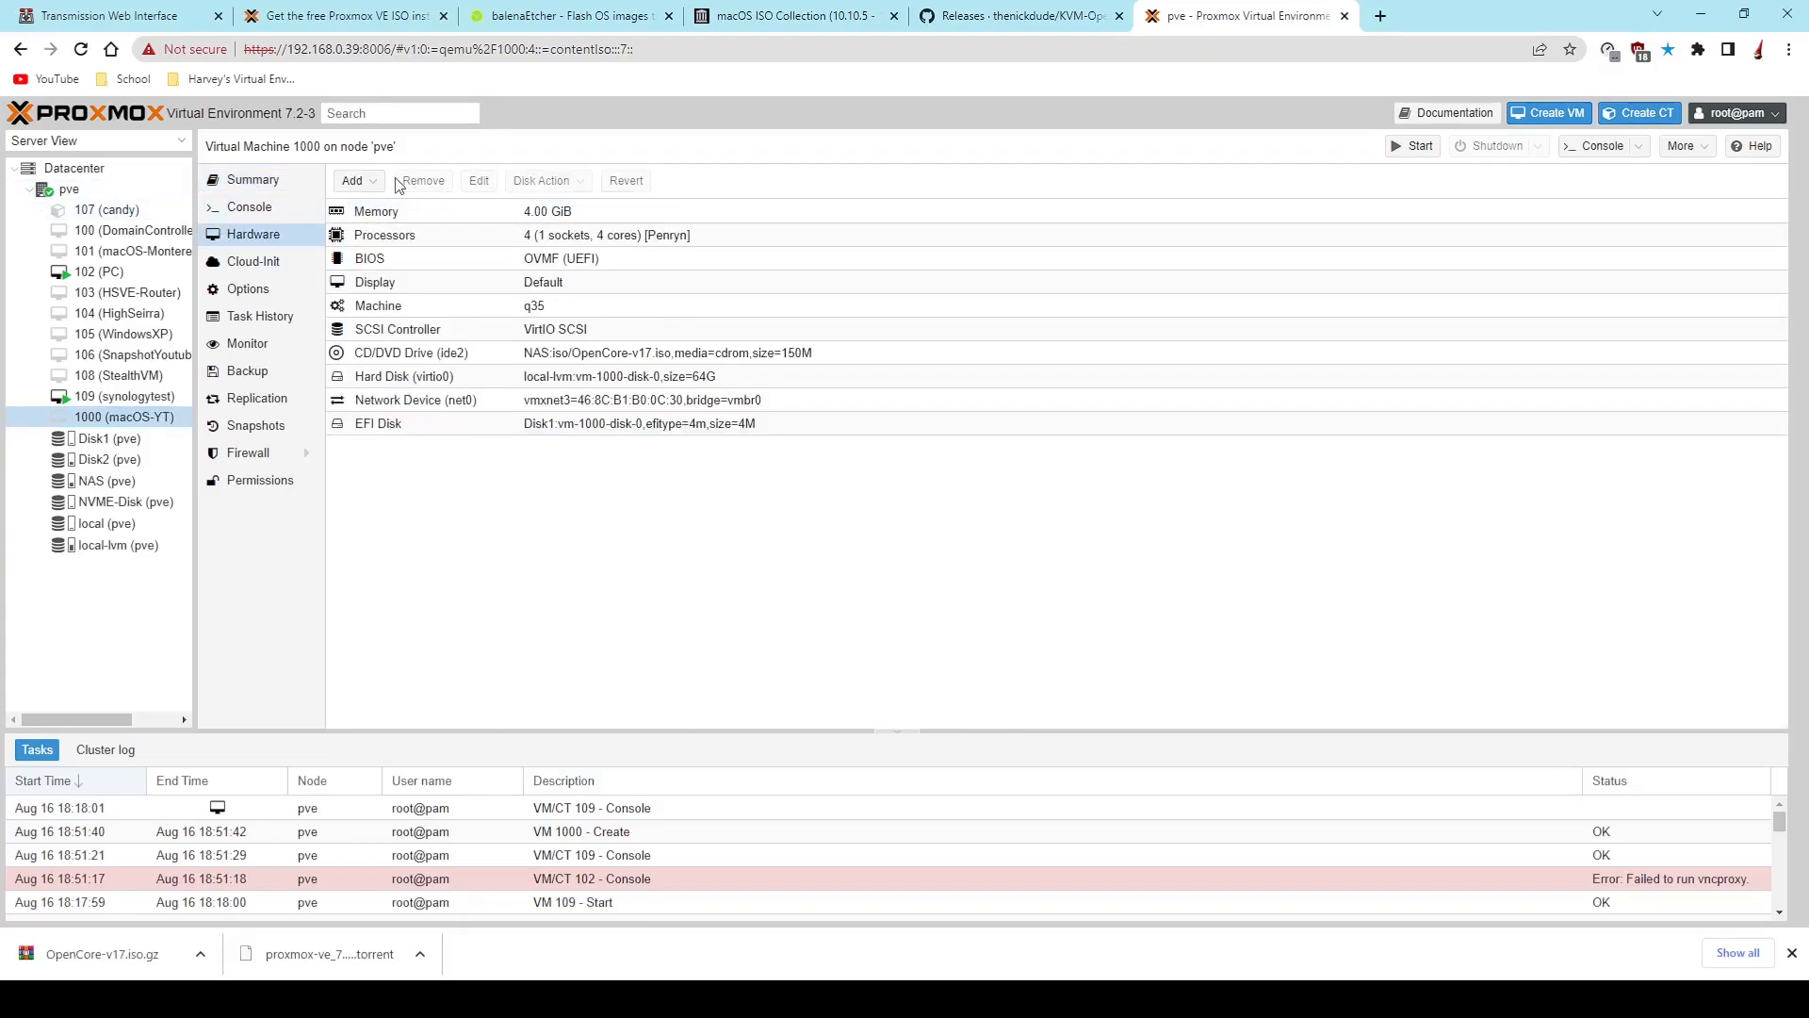
click(353, 180)
click(406, 229)
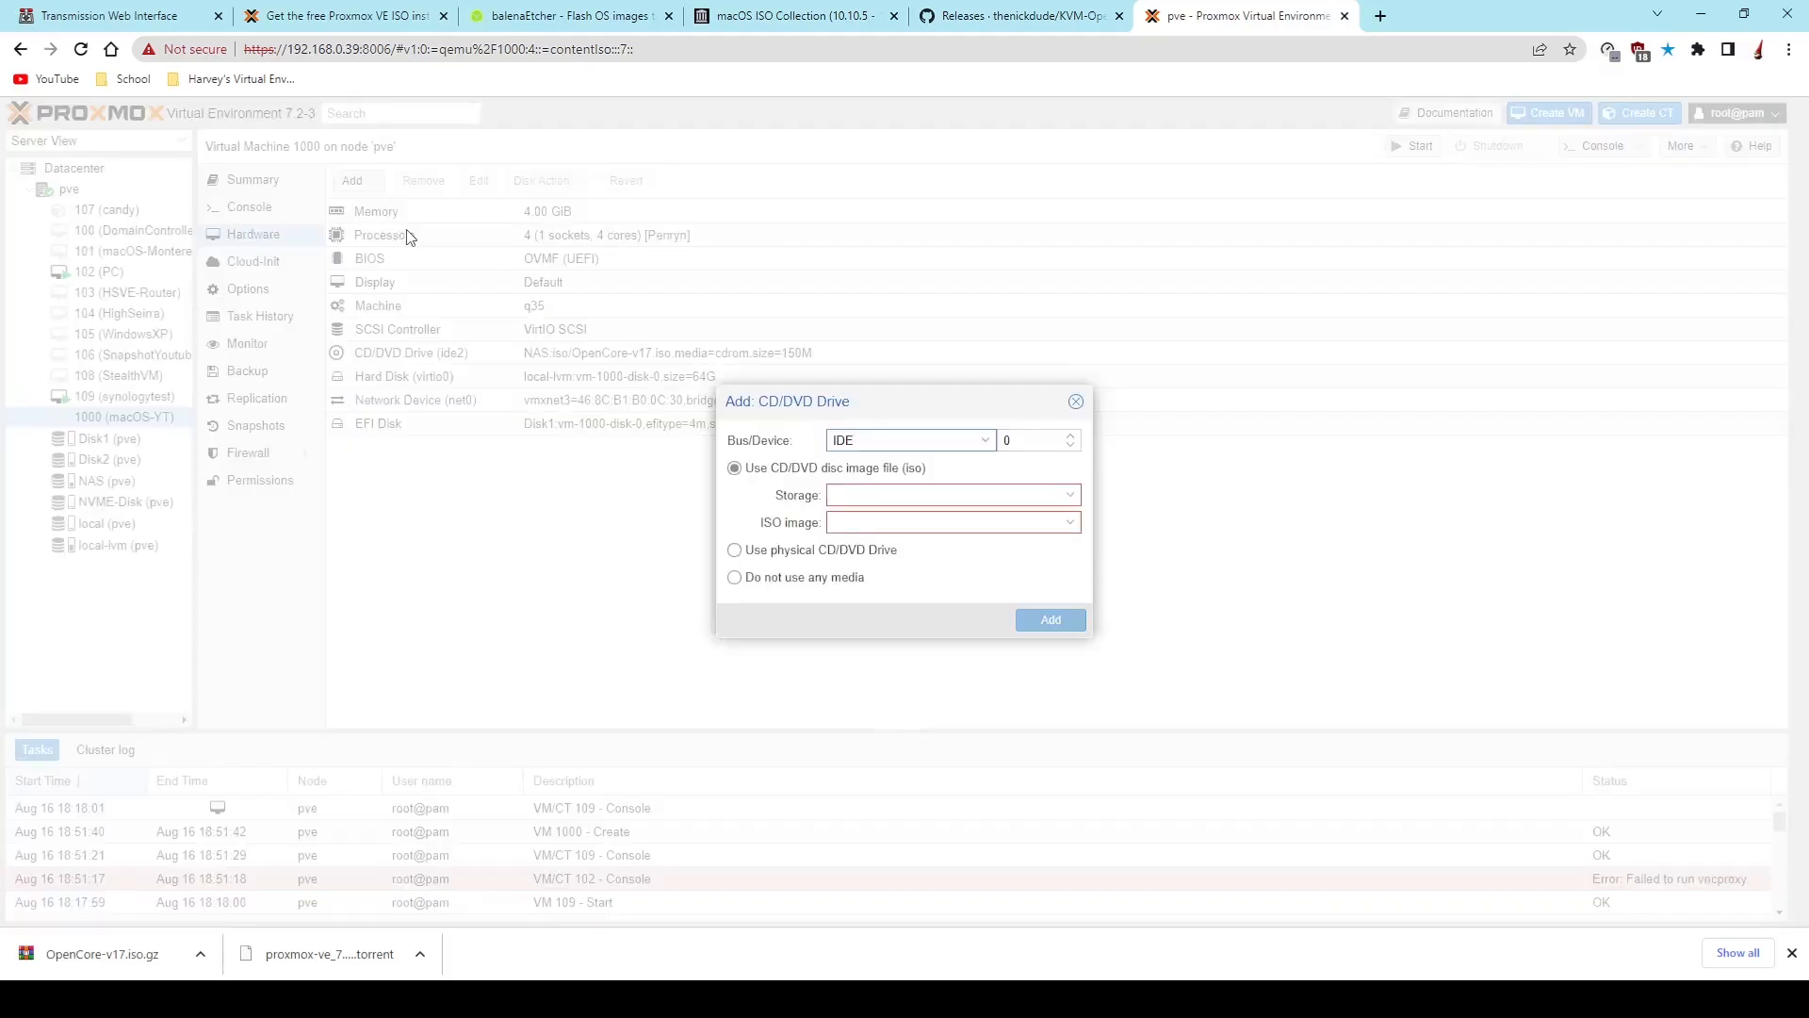
click(964, 499)
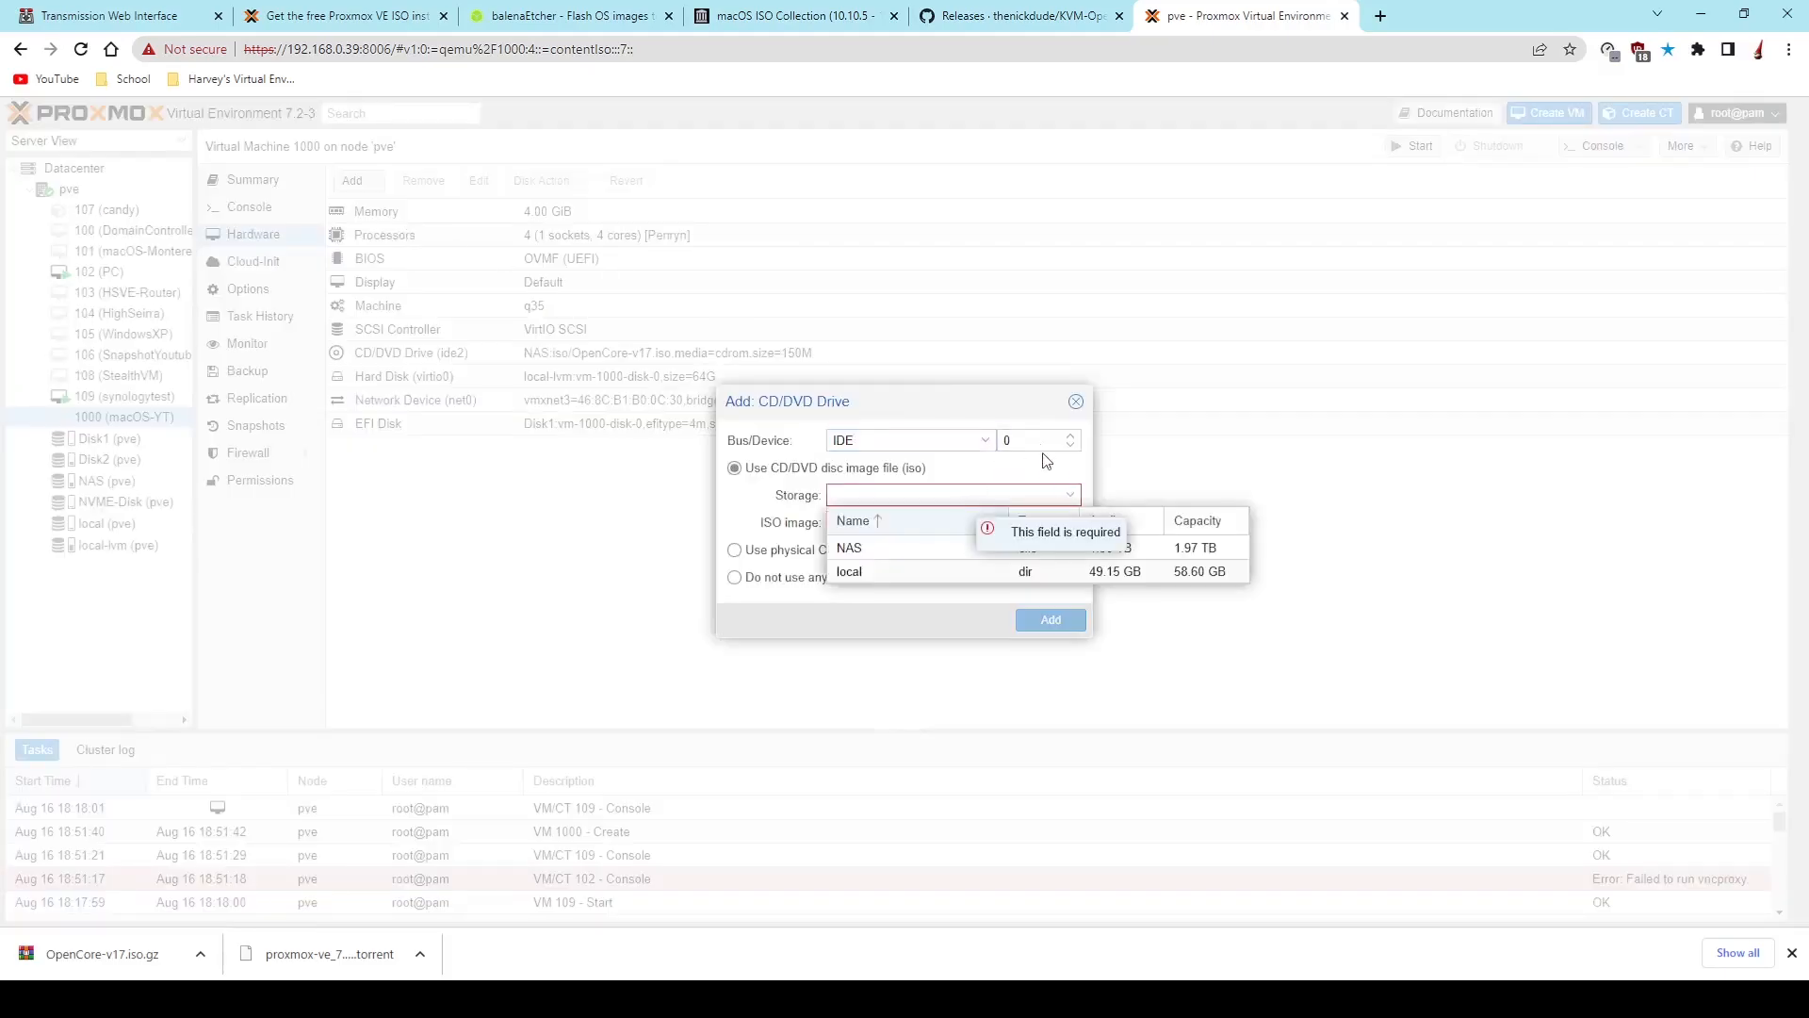
click(879, 547)
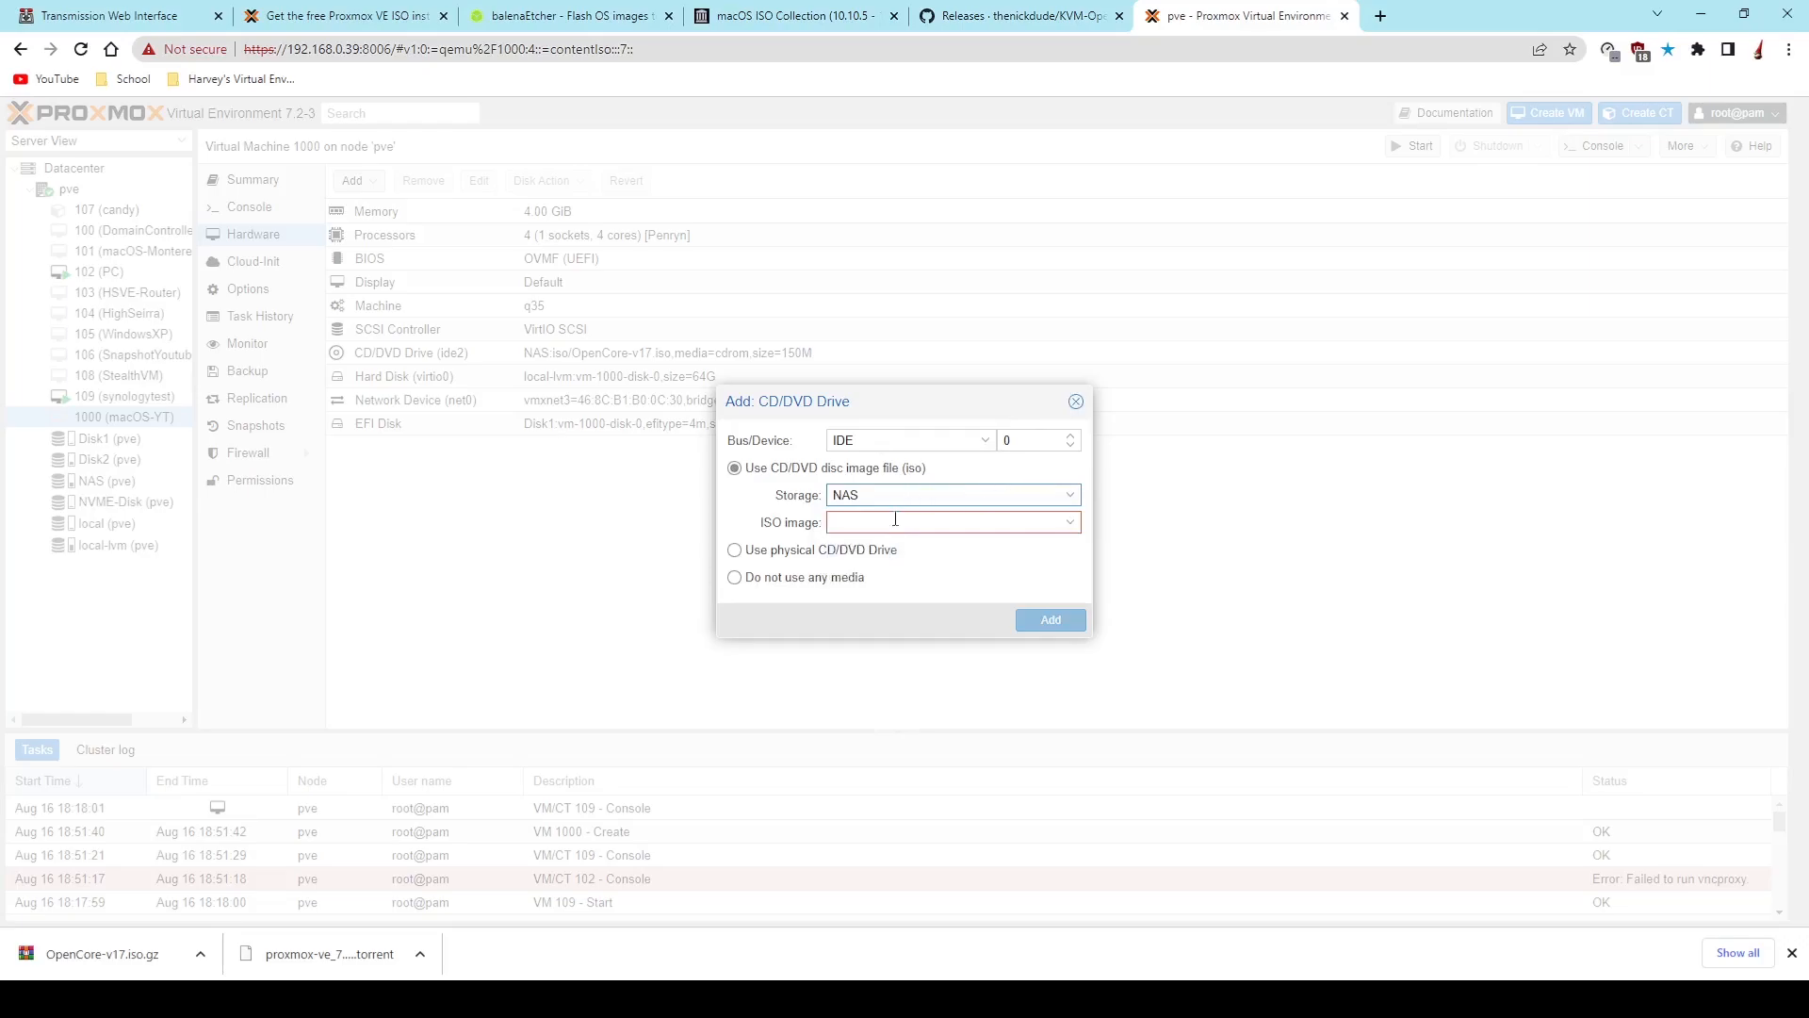
click(895, 520)
scroll(922, 621, down, 2)
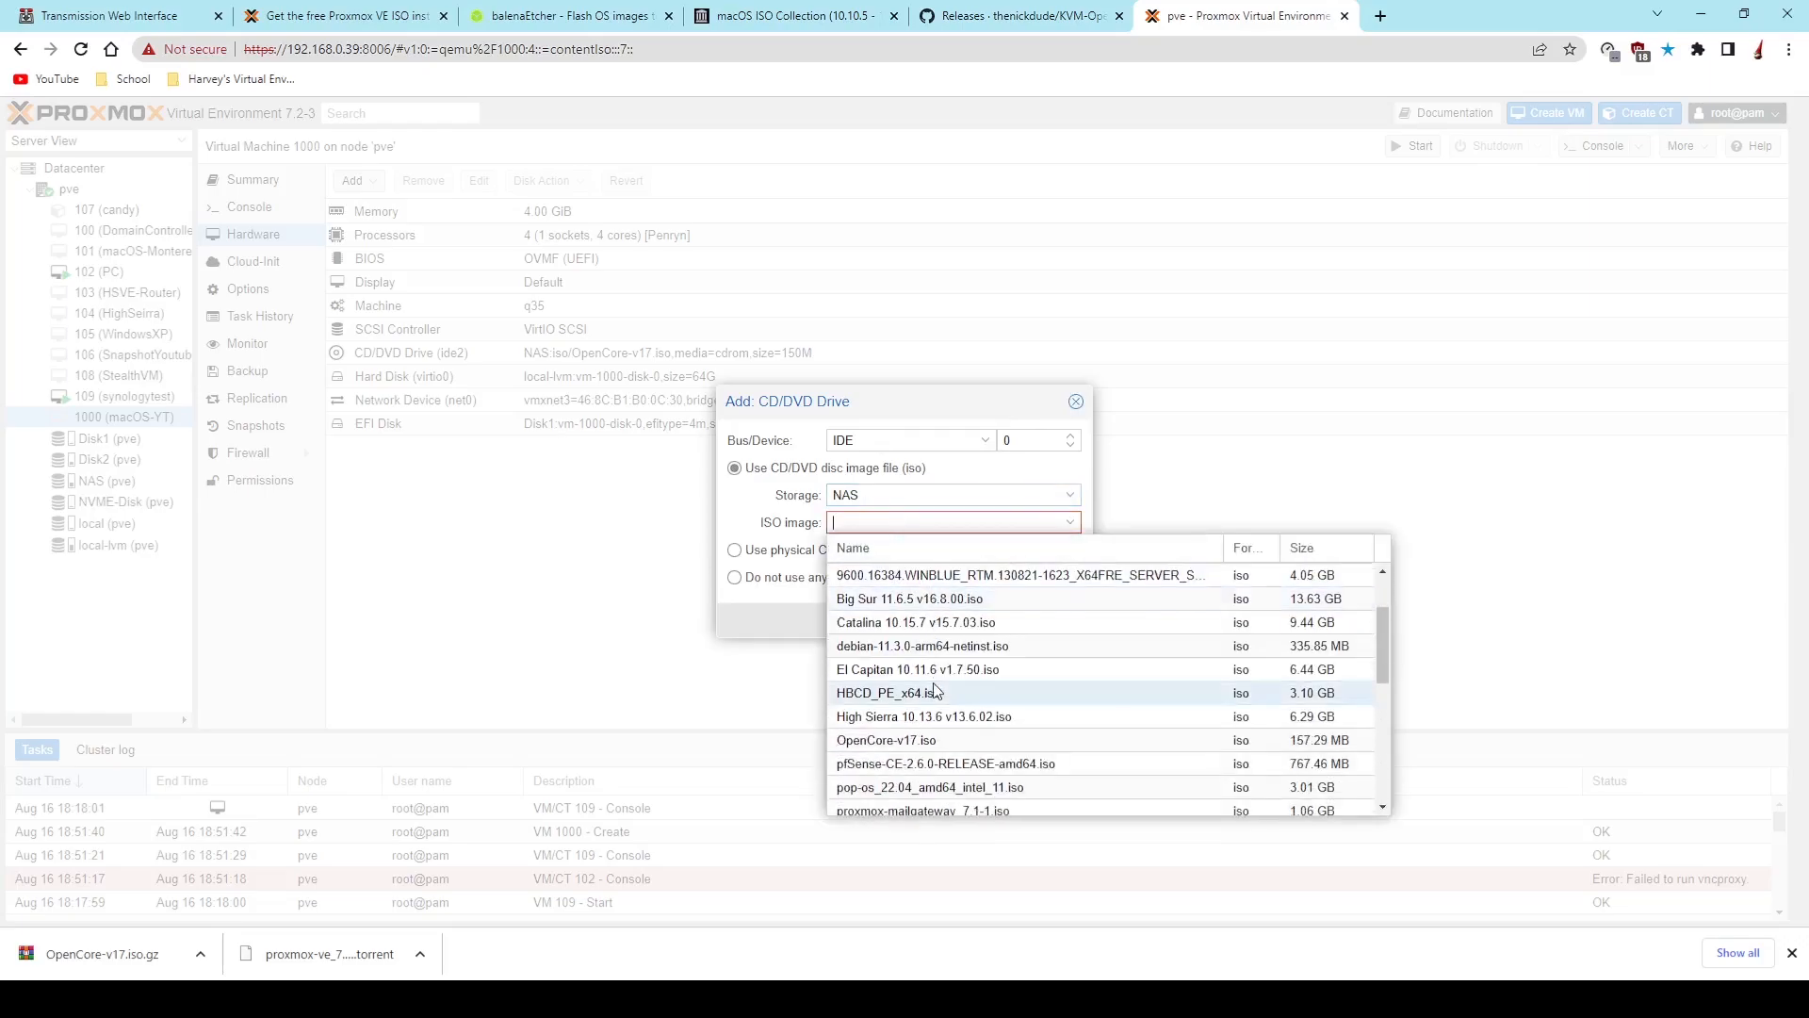
click(924, 624)
click(1055, 627)
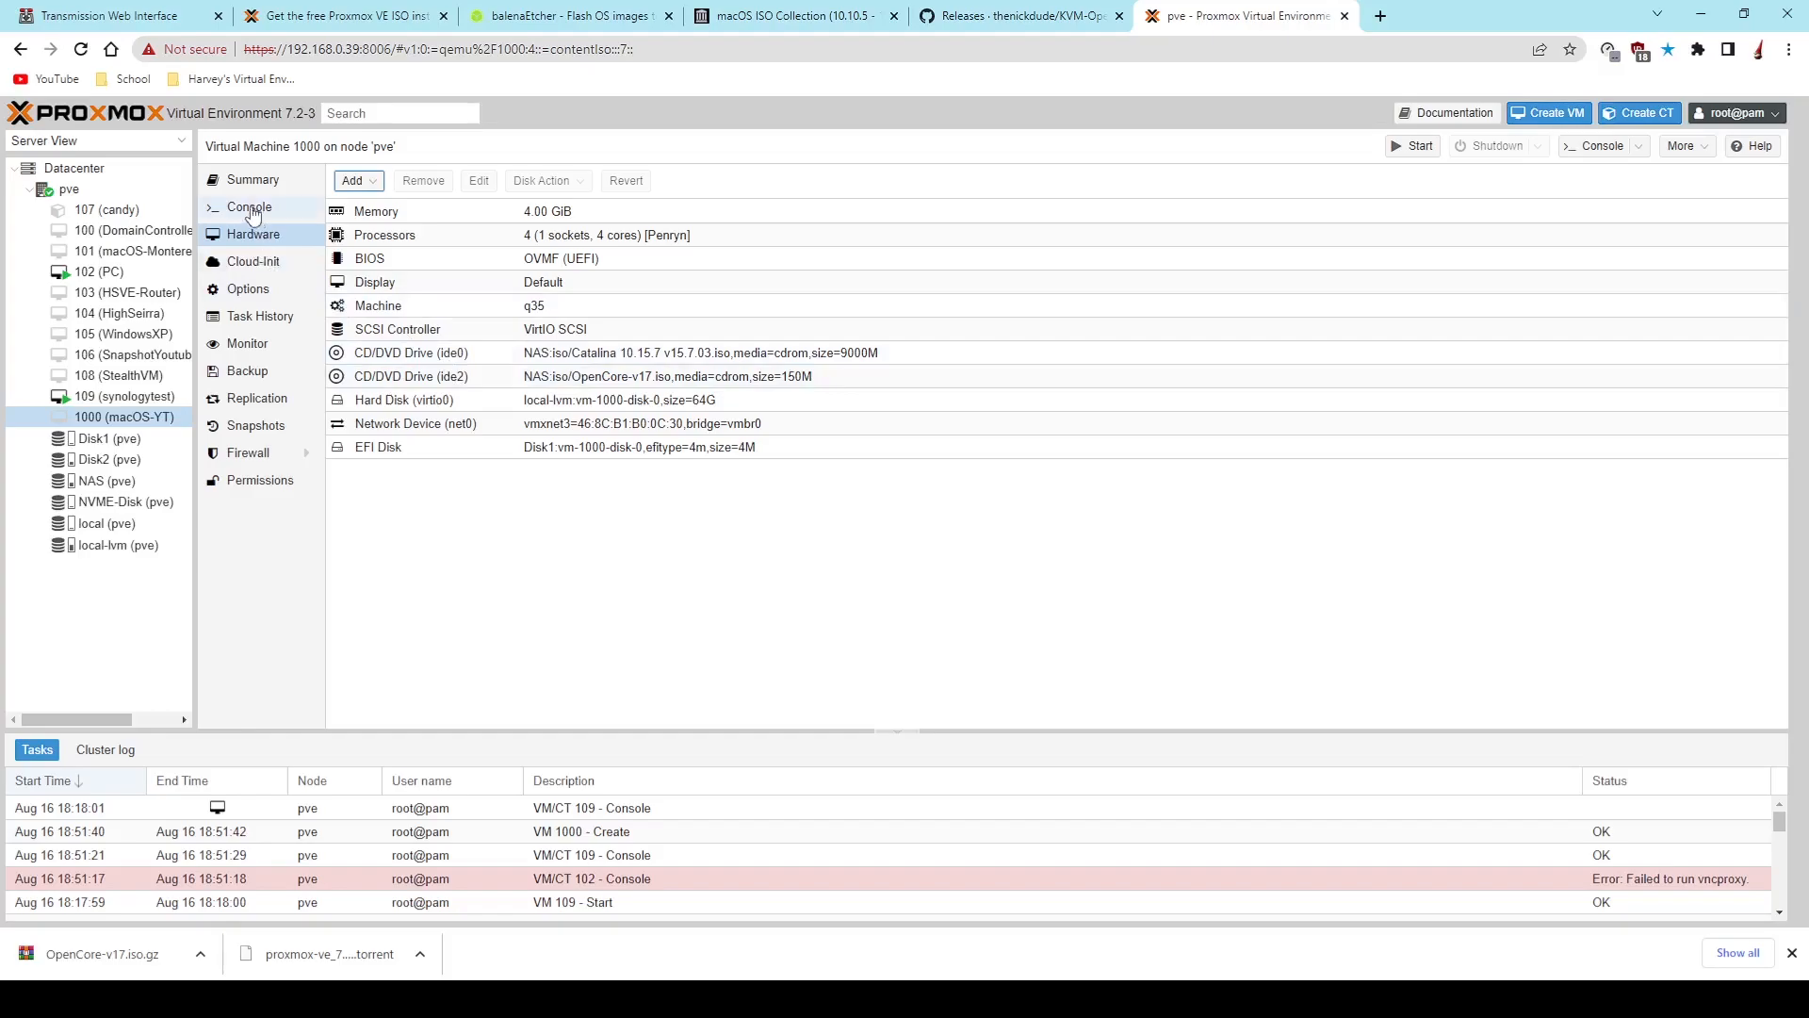
- Open /etc/pve/qemu-server/1000.conf in nano from the shell of node pve
click(146, 191)
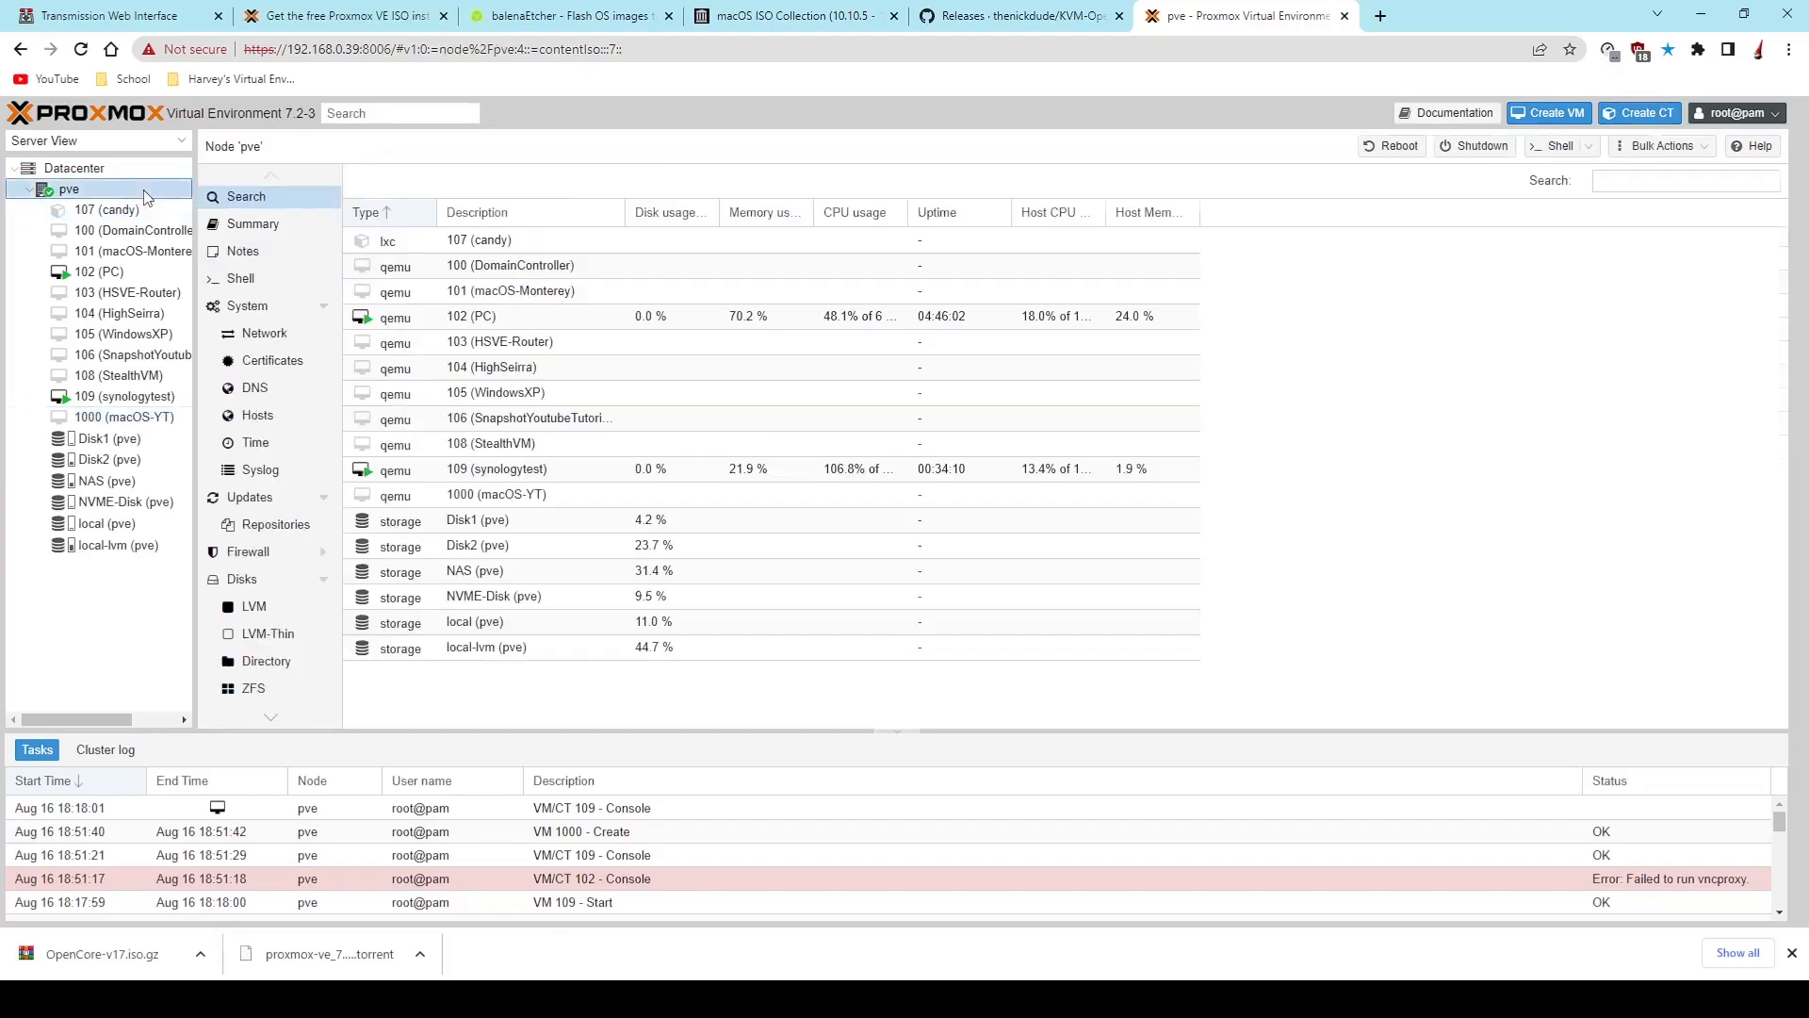
click(270, 280)
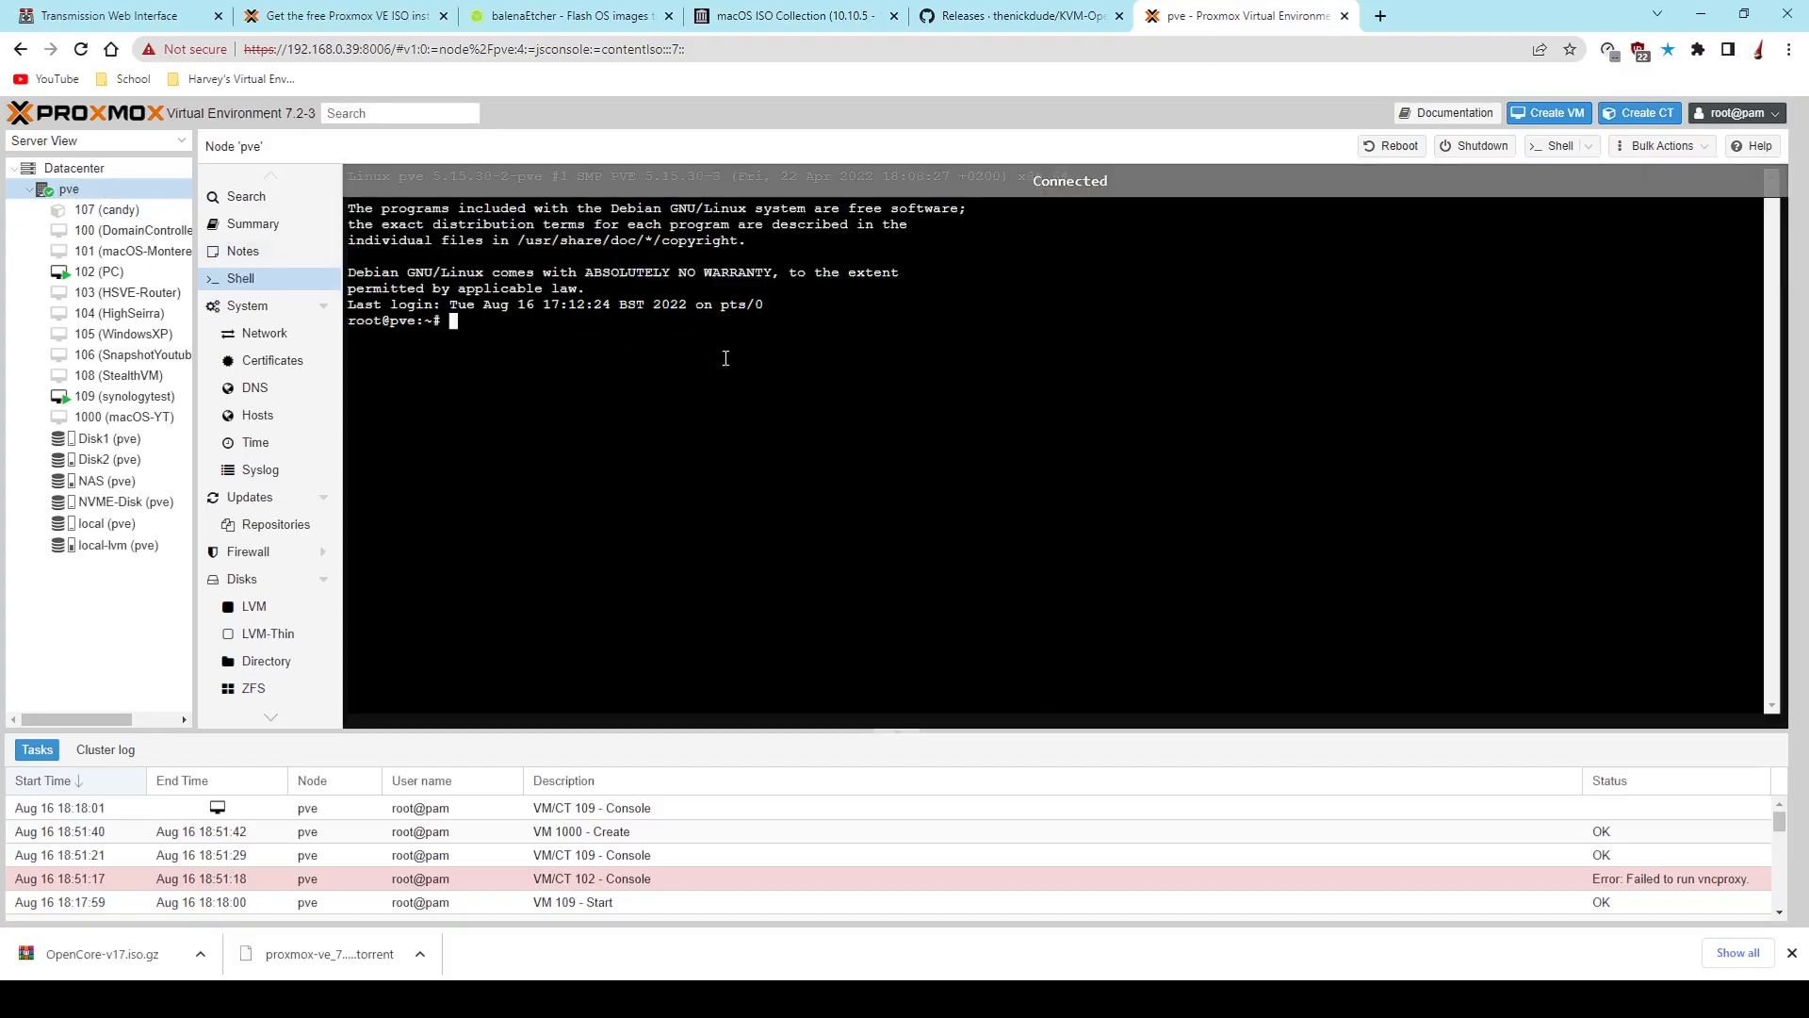
text(nano)
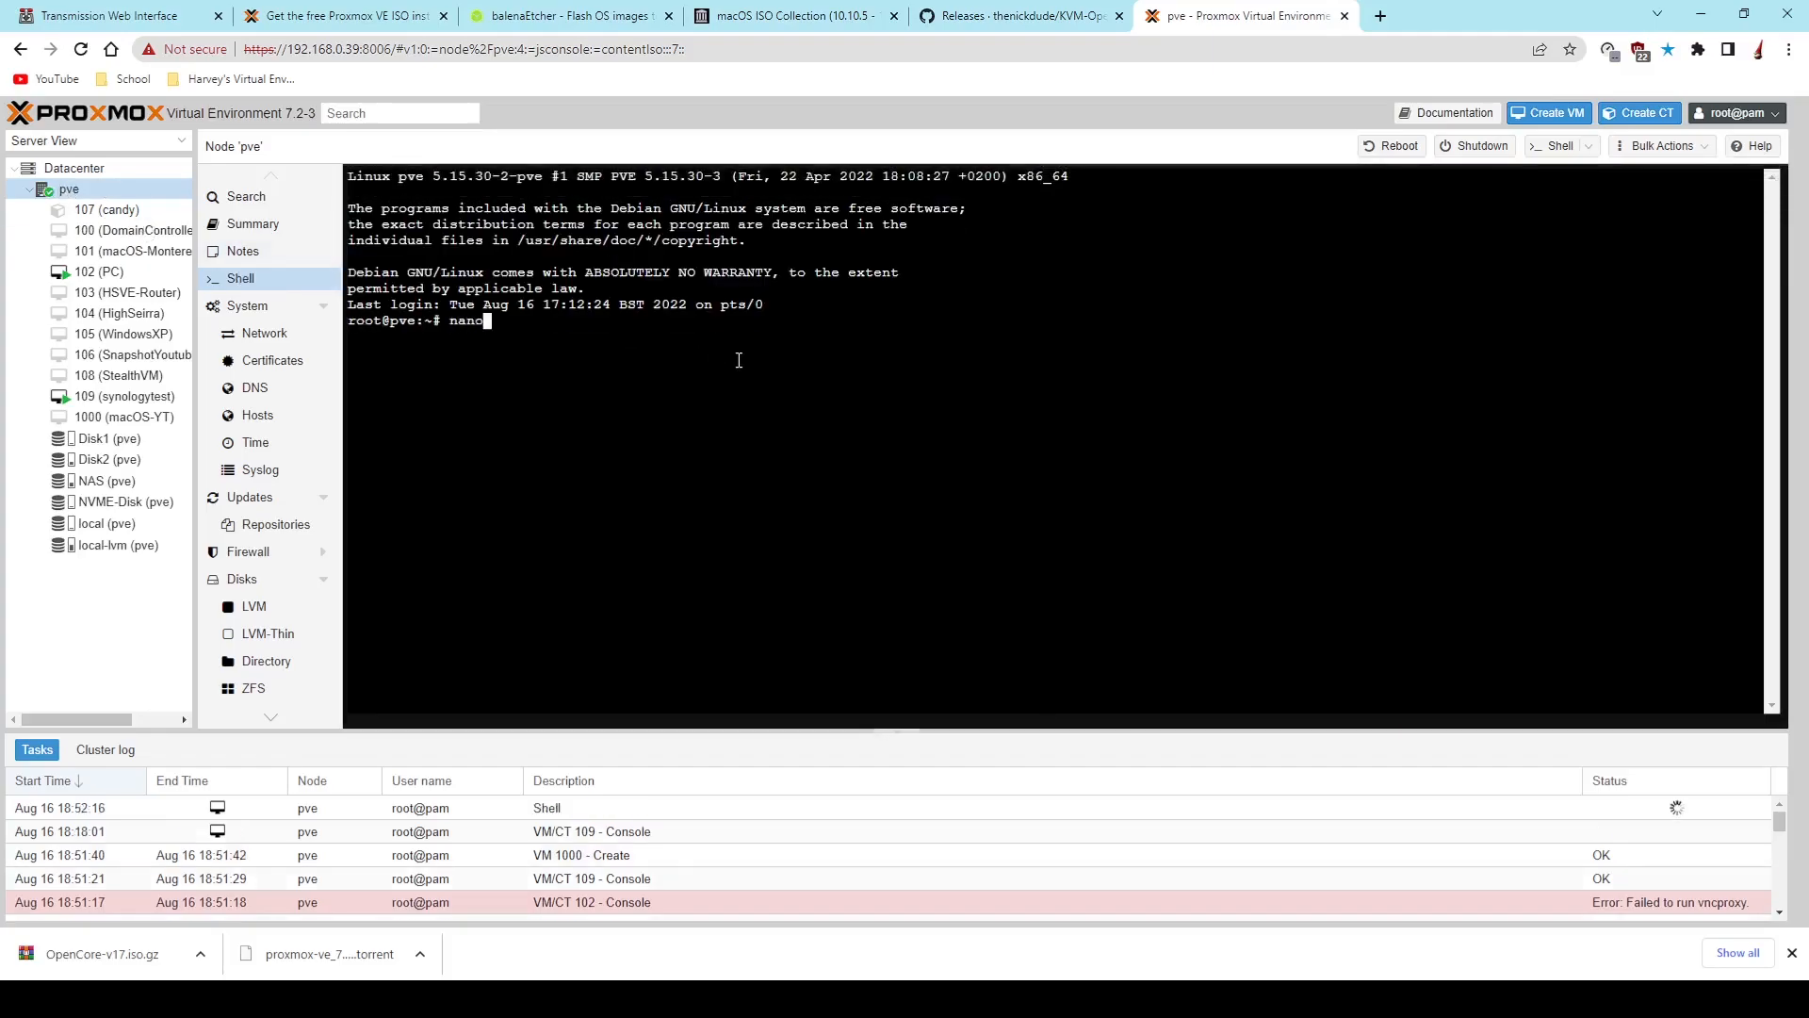
text( /etc/pve/qa)
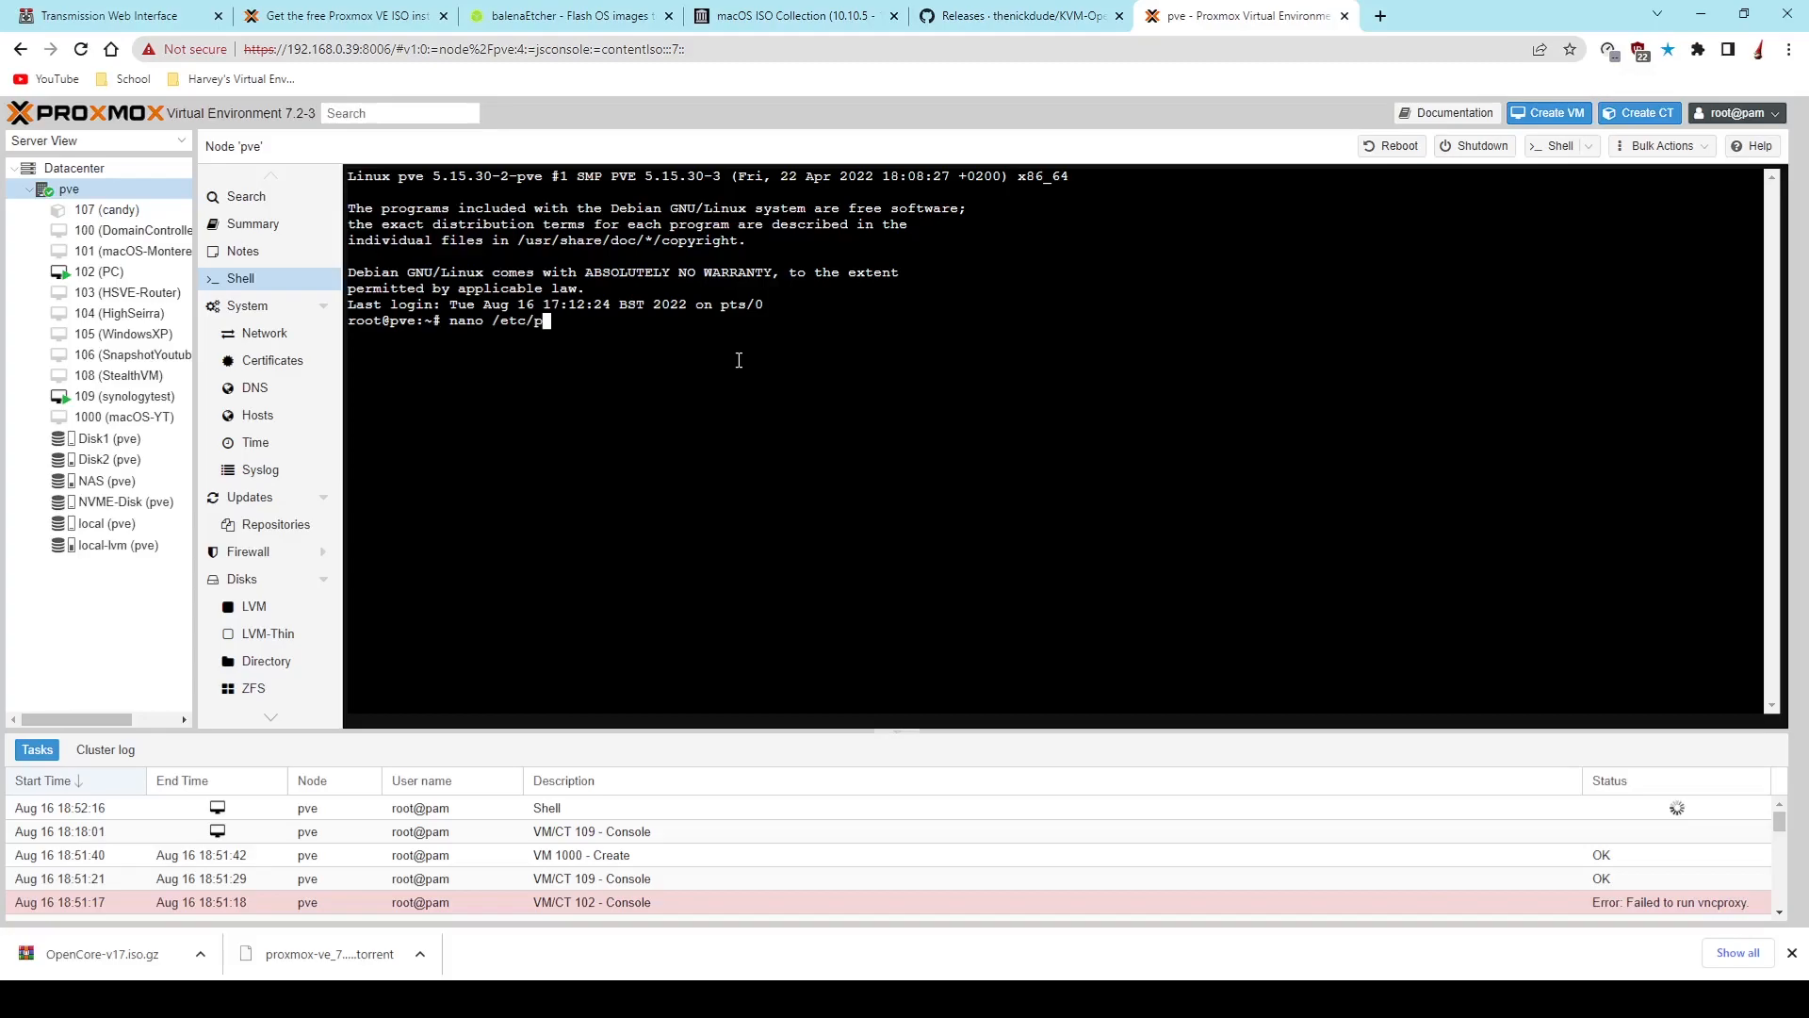
key(BackSpace)
text(e)
key(Tab)
text(/1000)
key(Tab)
key(Return)
- Replace media=cdrom with cache=unsafe on the ide0 line of the Catalina ISO
key(Down)
key(Down)
key(Down)
key(Down)
key(Down)
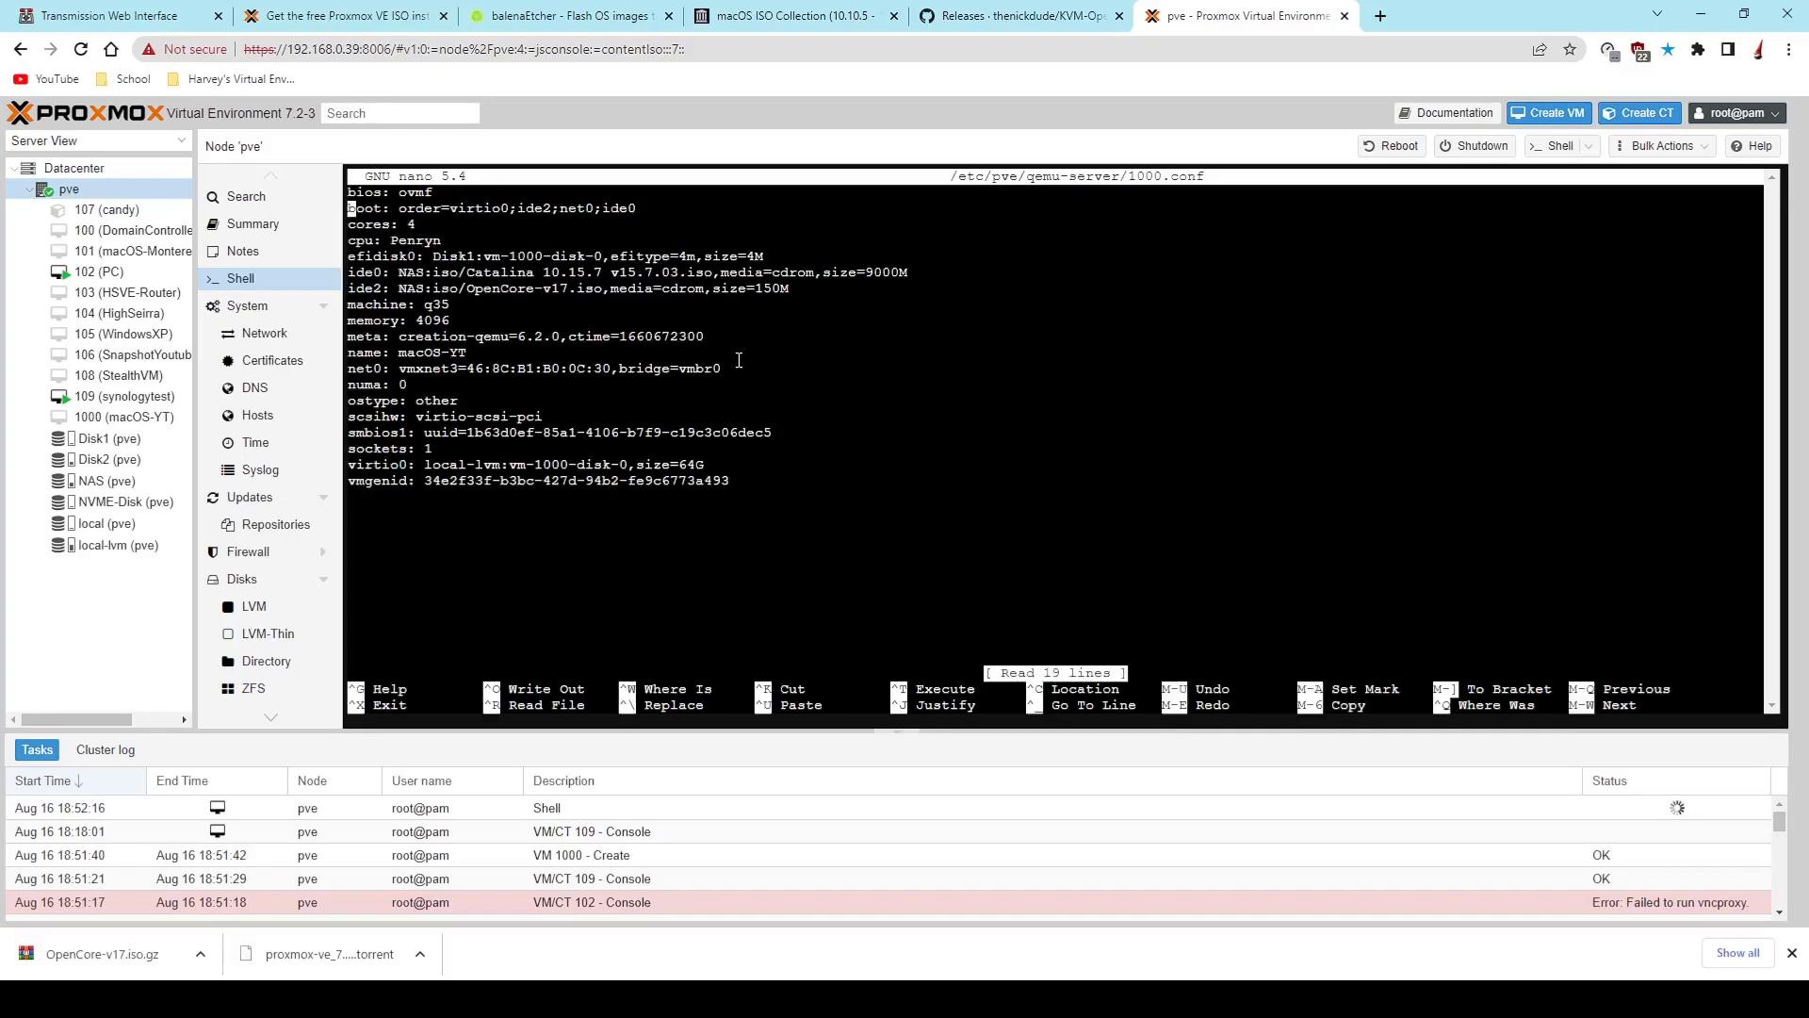
key(Right)
key(Right)
key(Right)
key(Right)
key(Right)
key(Right)
key(Right)
key(Right)
key(Right)
key(Right)
key(Right)
key(Right)
key(Right)
key(Right)
key(Right)
key(Right)
key(Right)
key(Right)
key(Right)
key(Right)
key(Right)
key(Right)
key(Left)
key(Left)
key(Left)
key(Left)
key(Left)
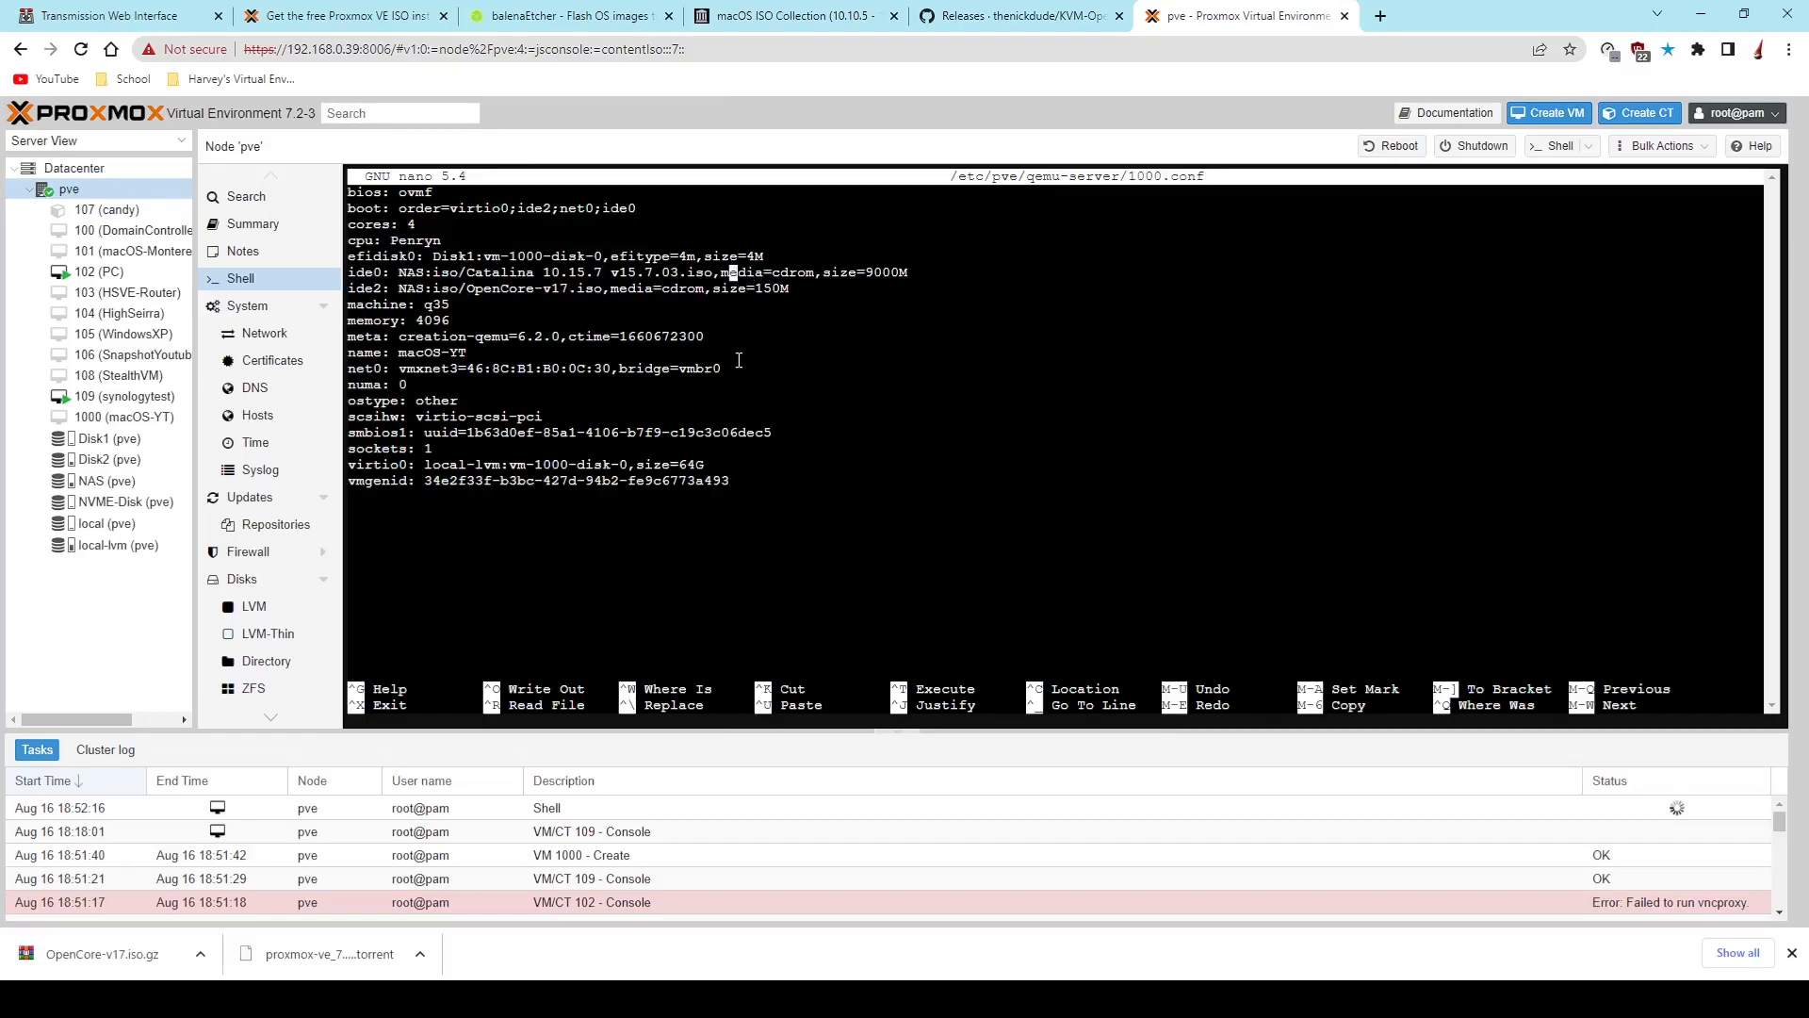
key(Delete)
key(Delete)
key(Delete)
key(Delete)
key(Delete)
key(Delete)
key(Delete)
key(Delete)
key(Delete)
key(Delete)
key(Left)
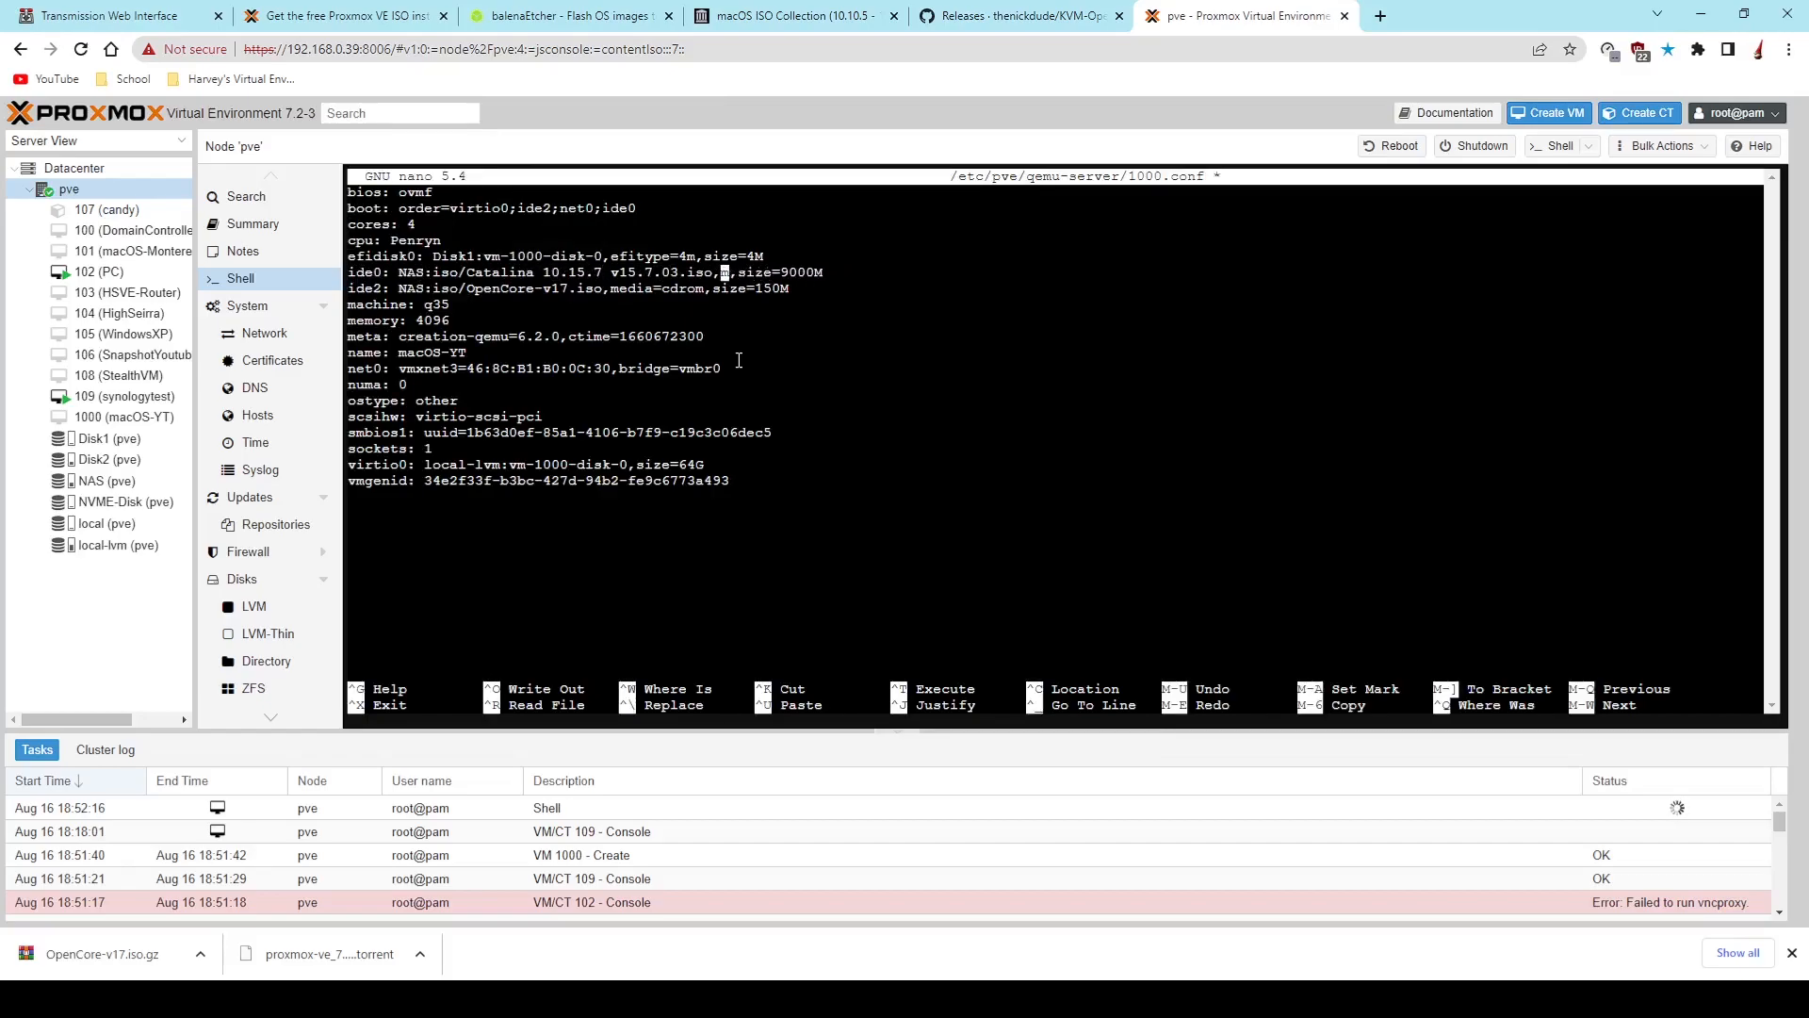
key(Delete)
text(cache=unsafe)
- Replace media=cdrom with cache=unsafe on the ide2 line of the OpenCore ISO
key(Down)
key(Left)
key(Left)
key(Left)
key(Left)
key(Left)
key(Left)
key(Left)
key(Left)
key(Left)
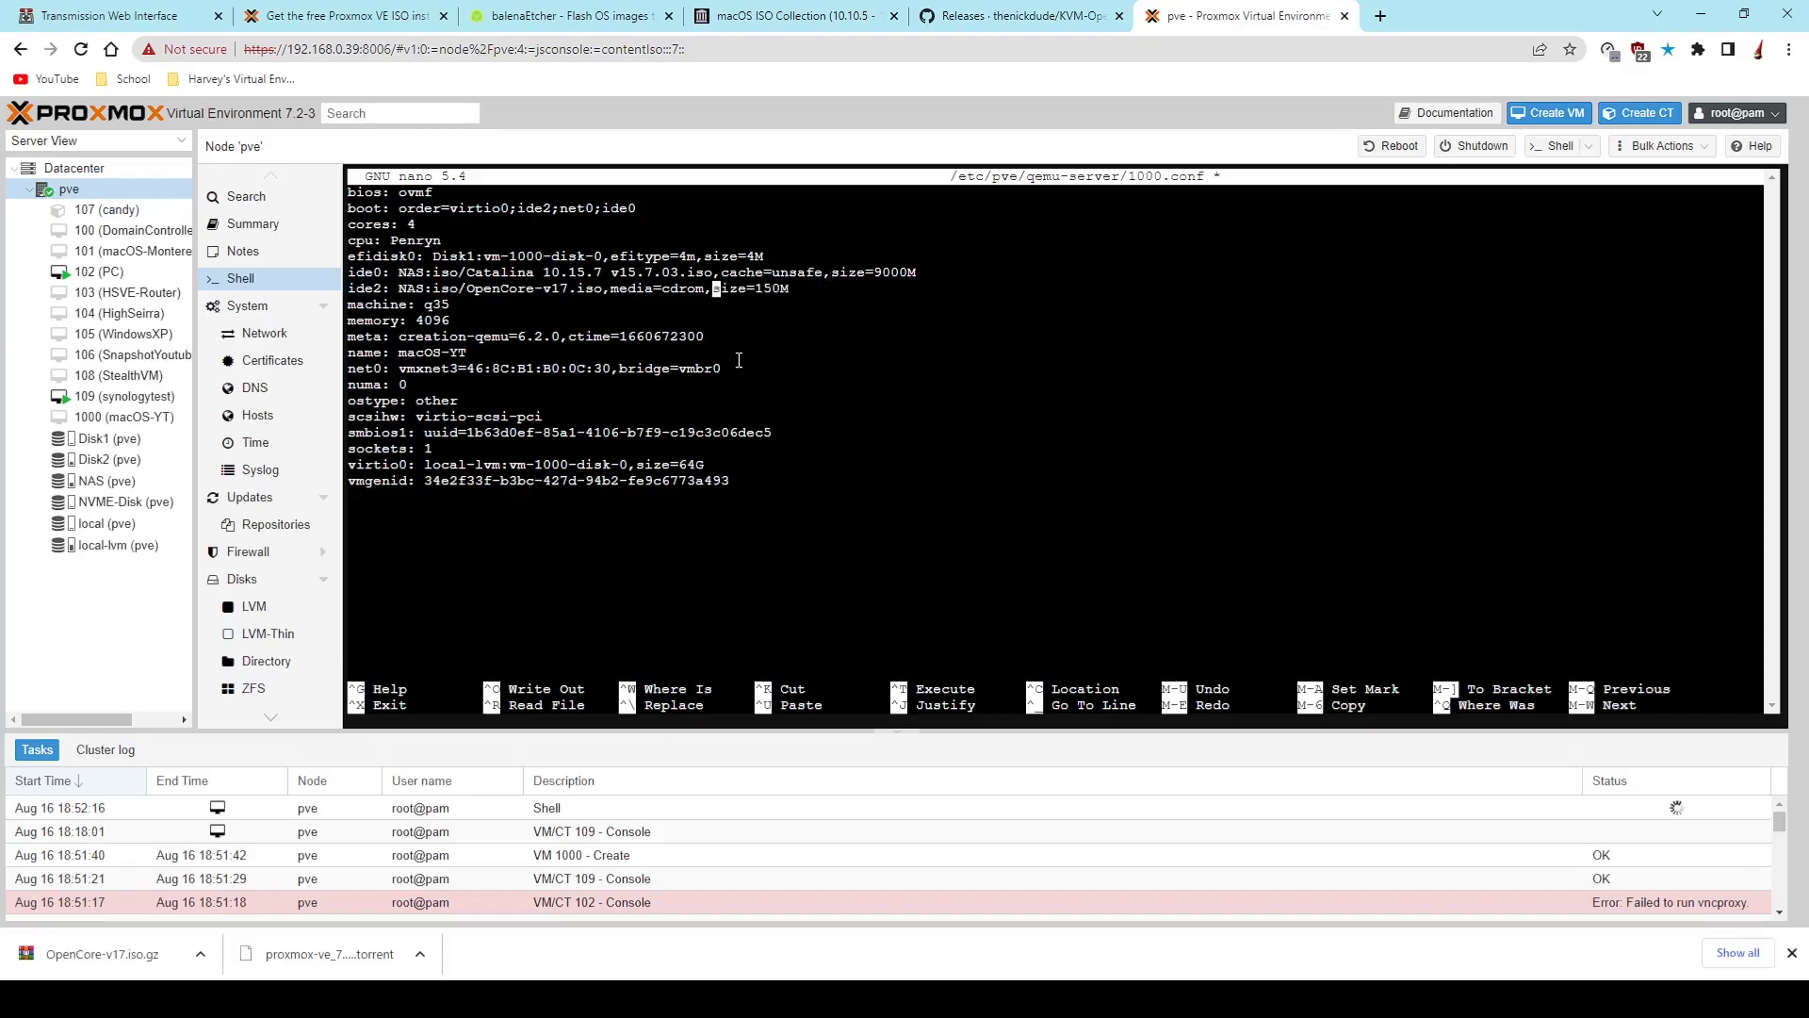
key(Left)
key(BackSpace)
key(BackSpace)
key(BackSpace)
key(BackSpace)
key(BackSpace)
key(BackSpace)
key(BackSpace)
key(BackSpace)
key(BackSpace)
key(BackSpace)
text(chan)
key(BackSpace)
key(BackSpace)
key(BackSpace)
text(ache=unsafe)
- Visit hsve.uk in a new browser tab and open the post "How to Hackintosh The New Way 2022 Method" from the full post list
click(1378, 19)
text(hsve)
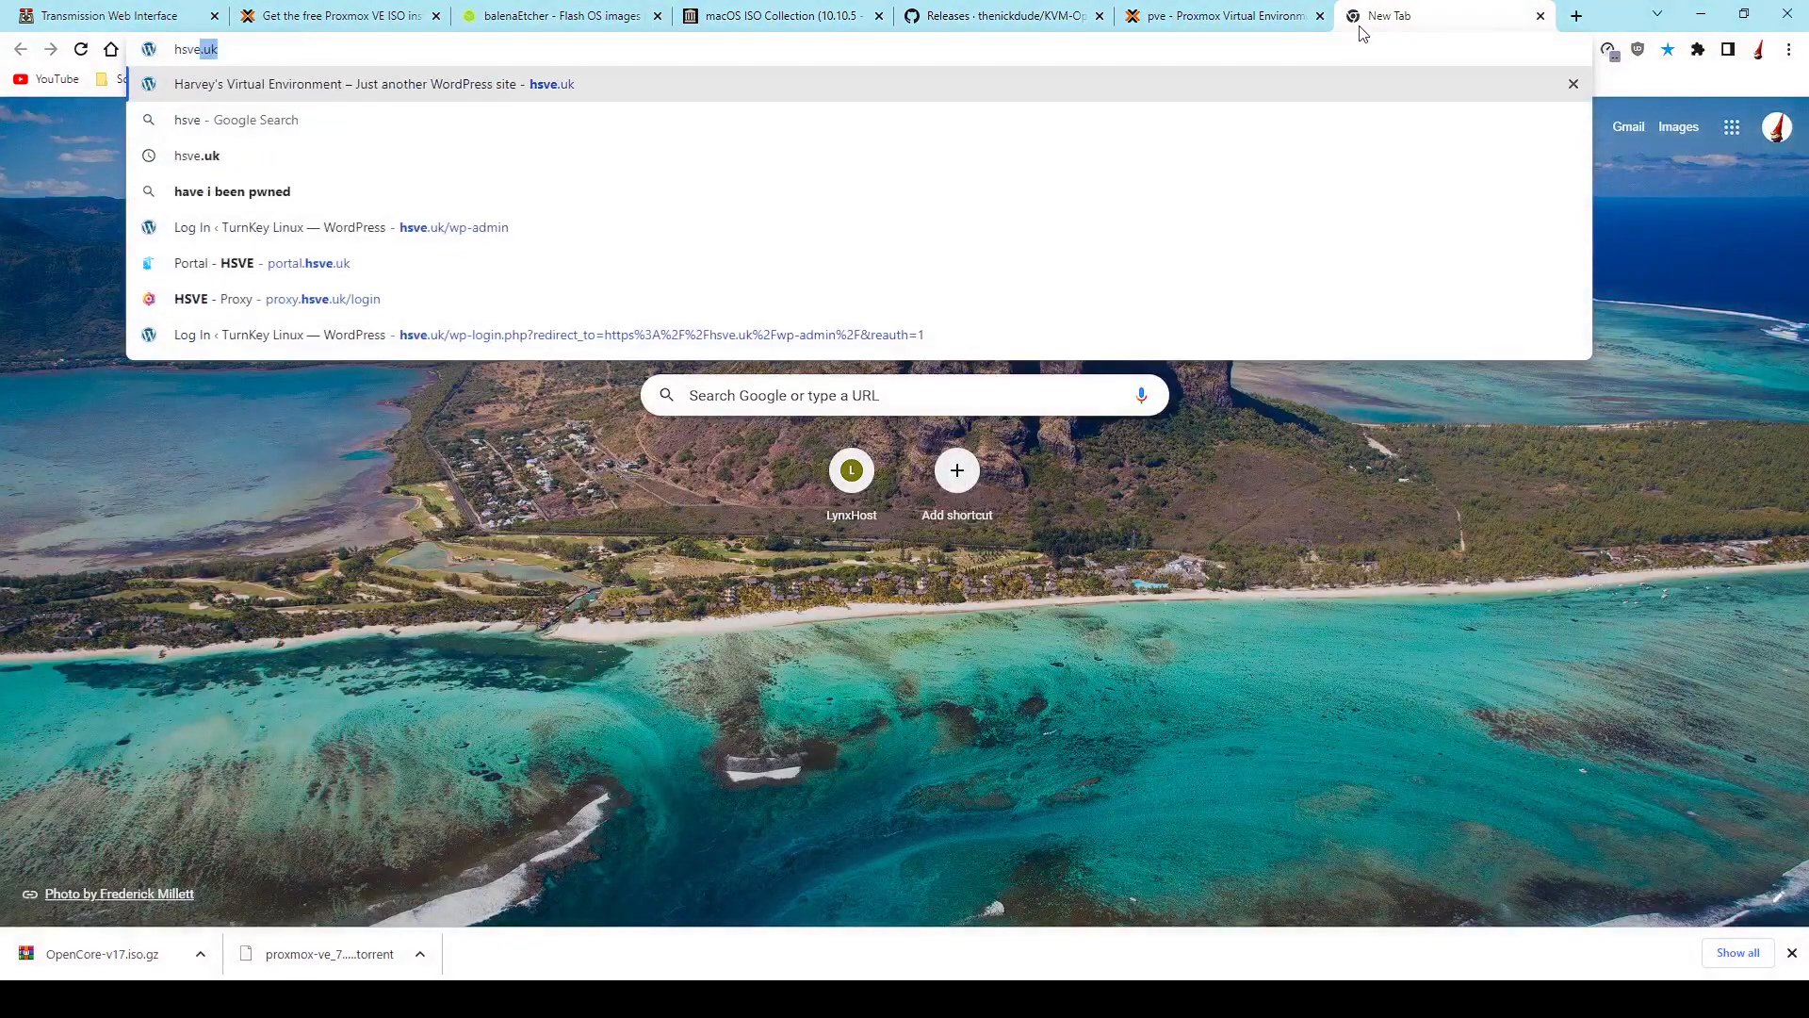
key(Return)
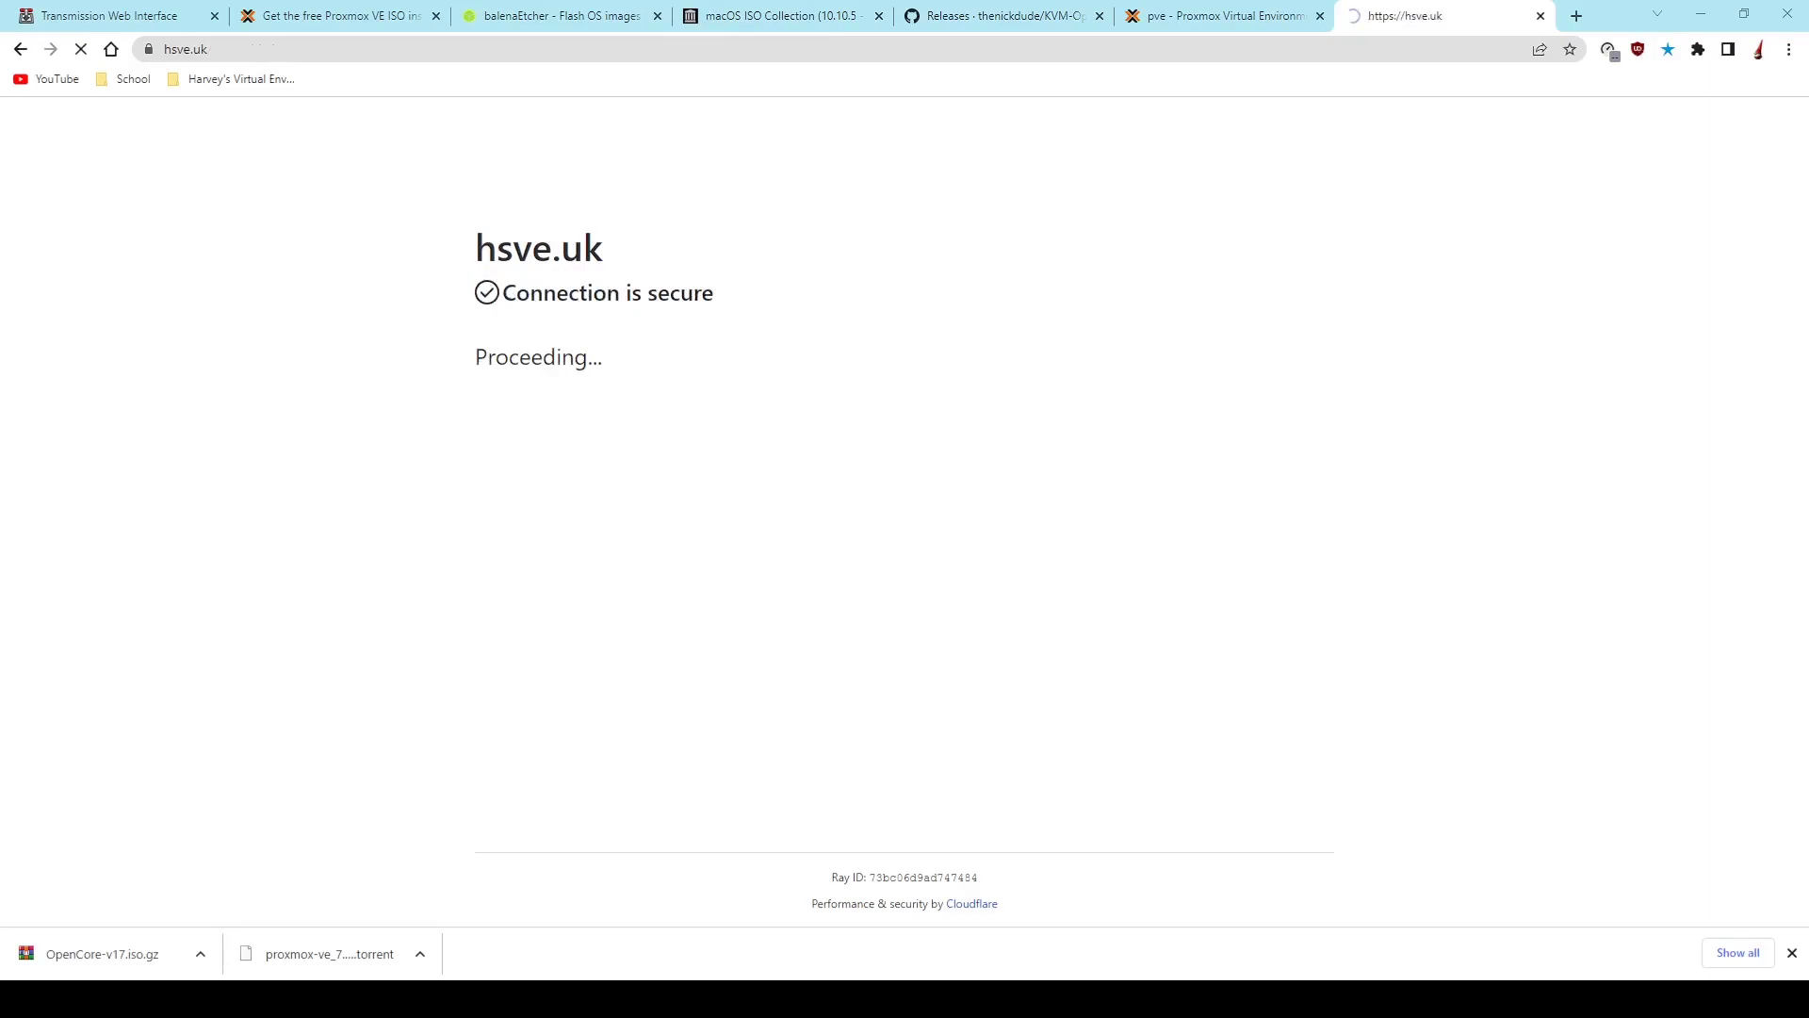
scroll(1259, 741, down, 5)
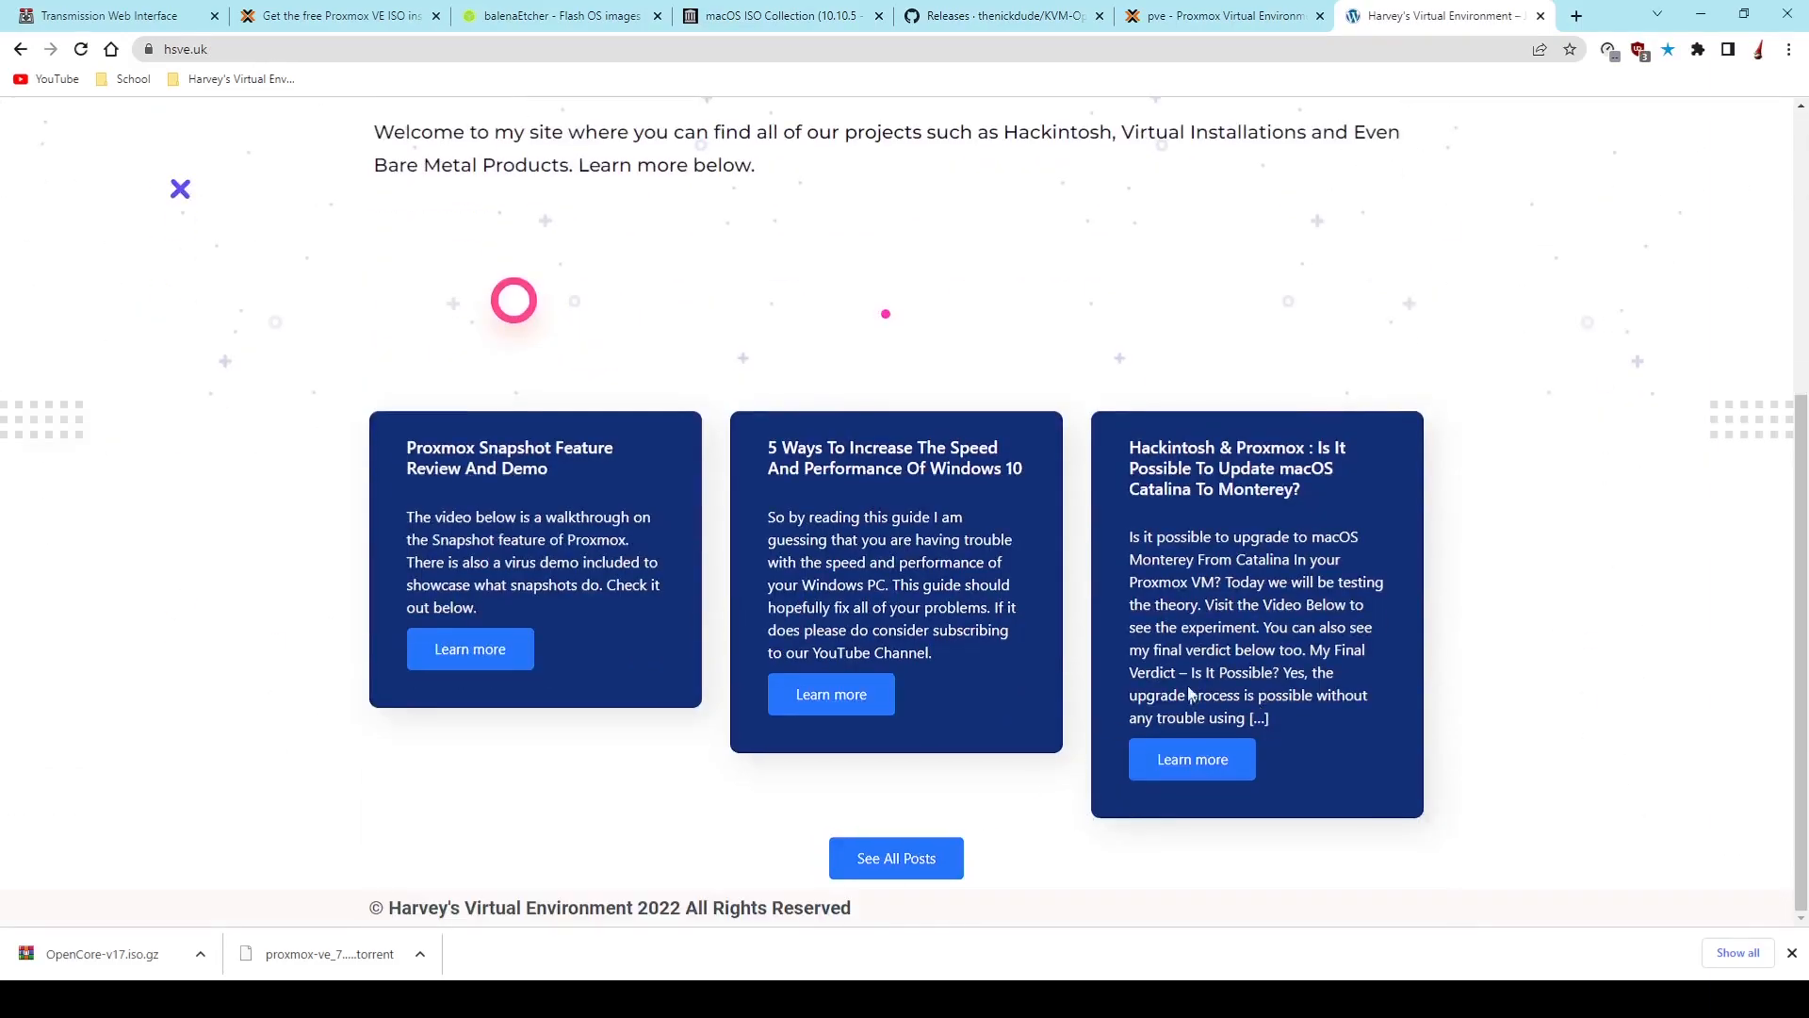
click(925, 857)
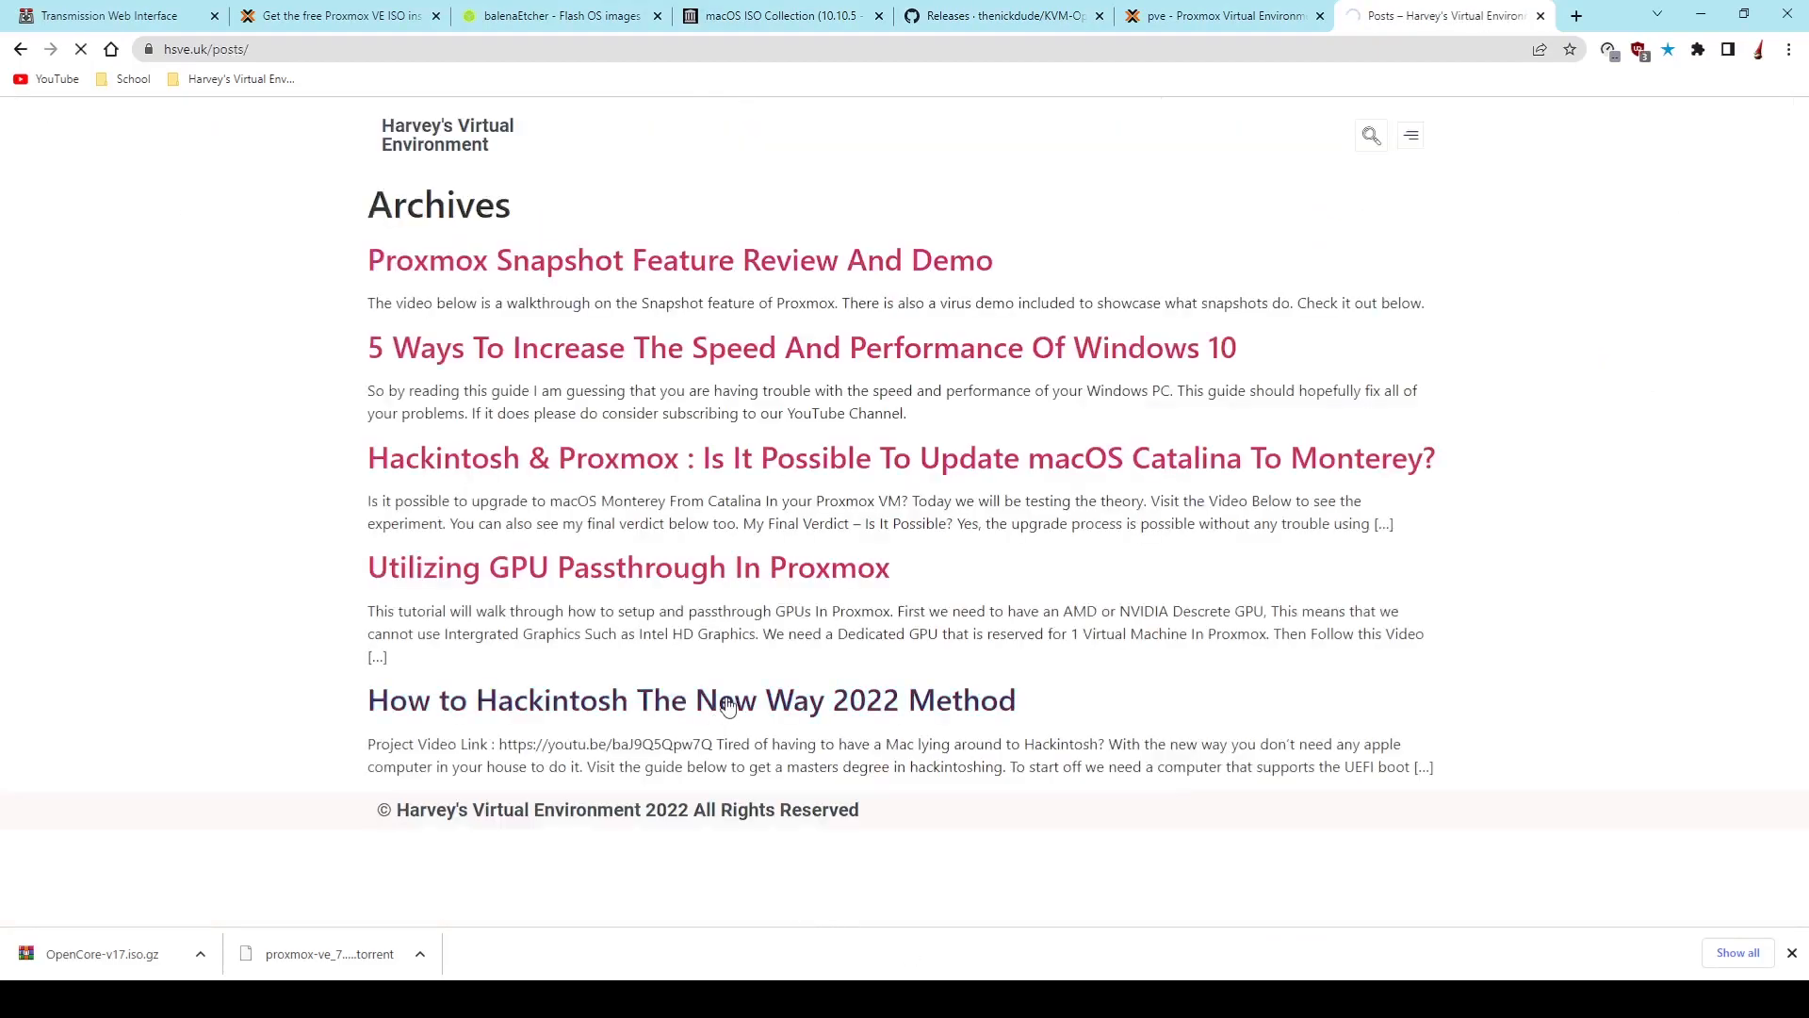
click(727, 707)
- Copy the AMD CPU args line for the config file from the guide and return to the open 1000.conf
scroll(801, 660, down, 20)
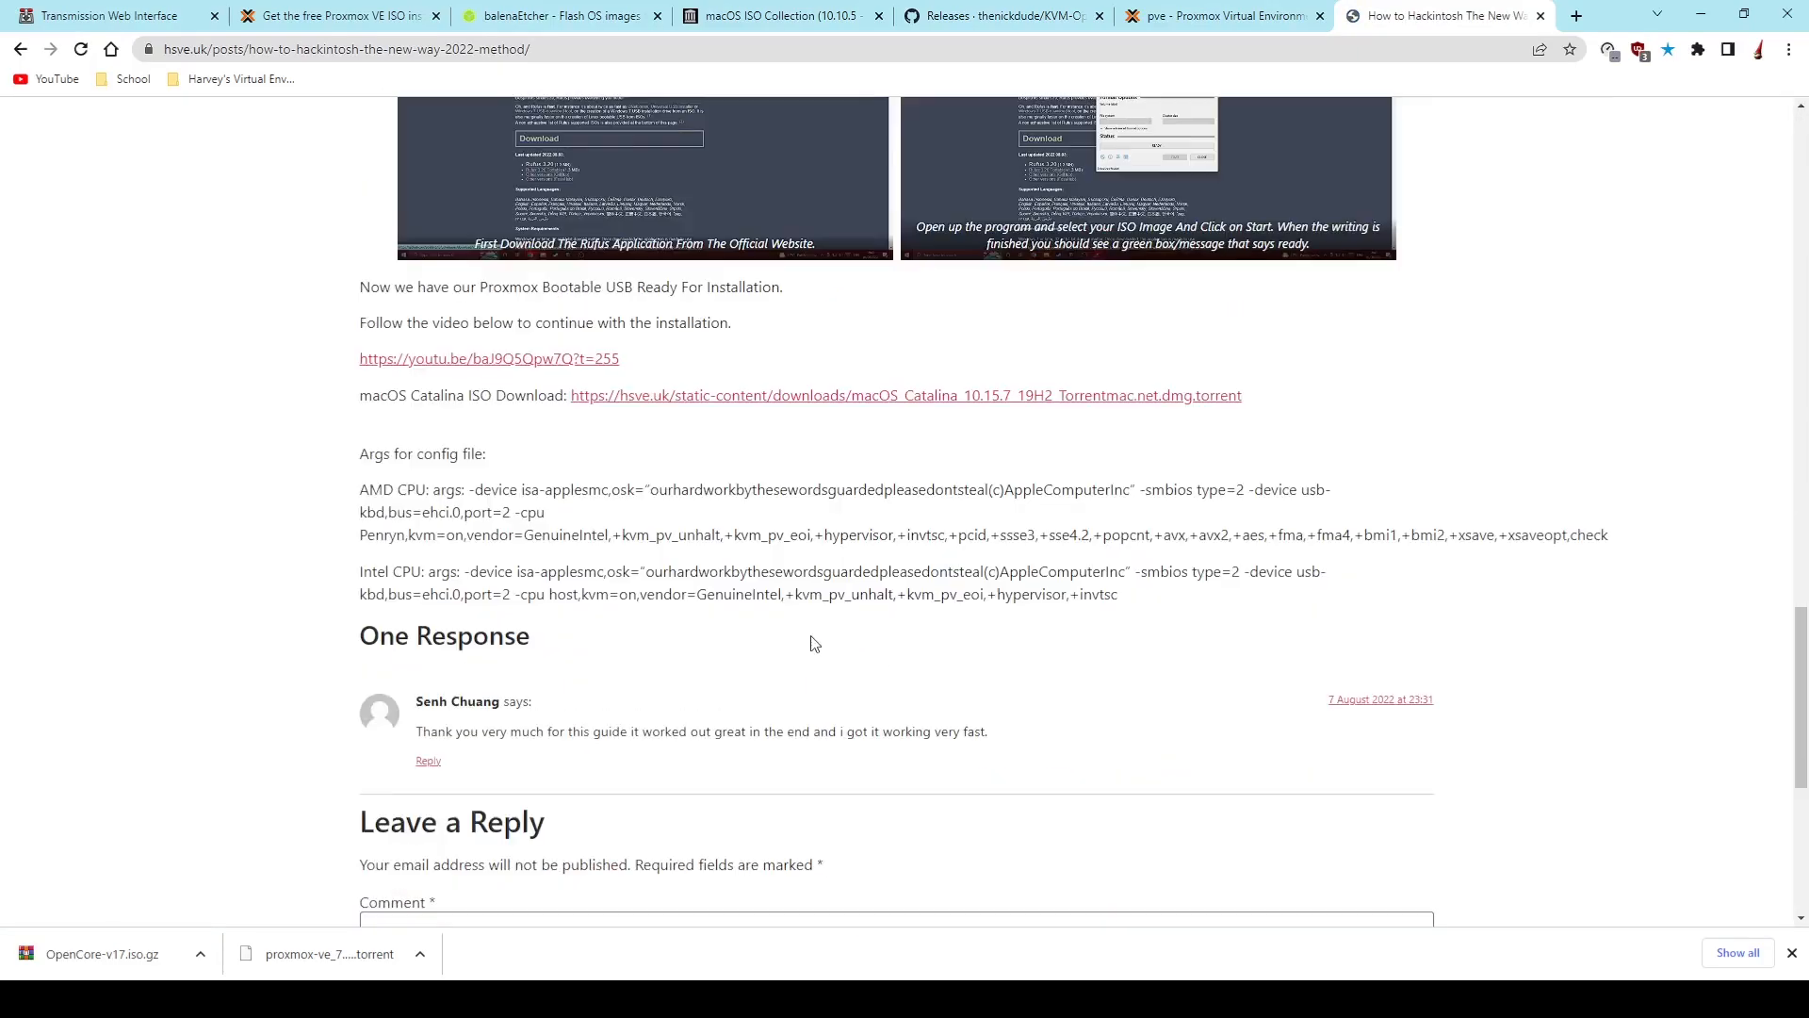
scroll(808, 639, down, 6)
scroll(647, 590, up, 8)
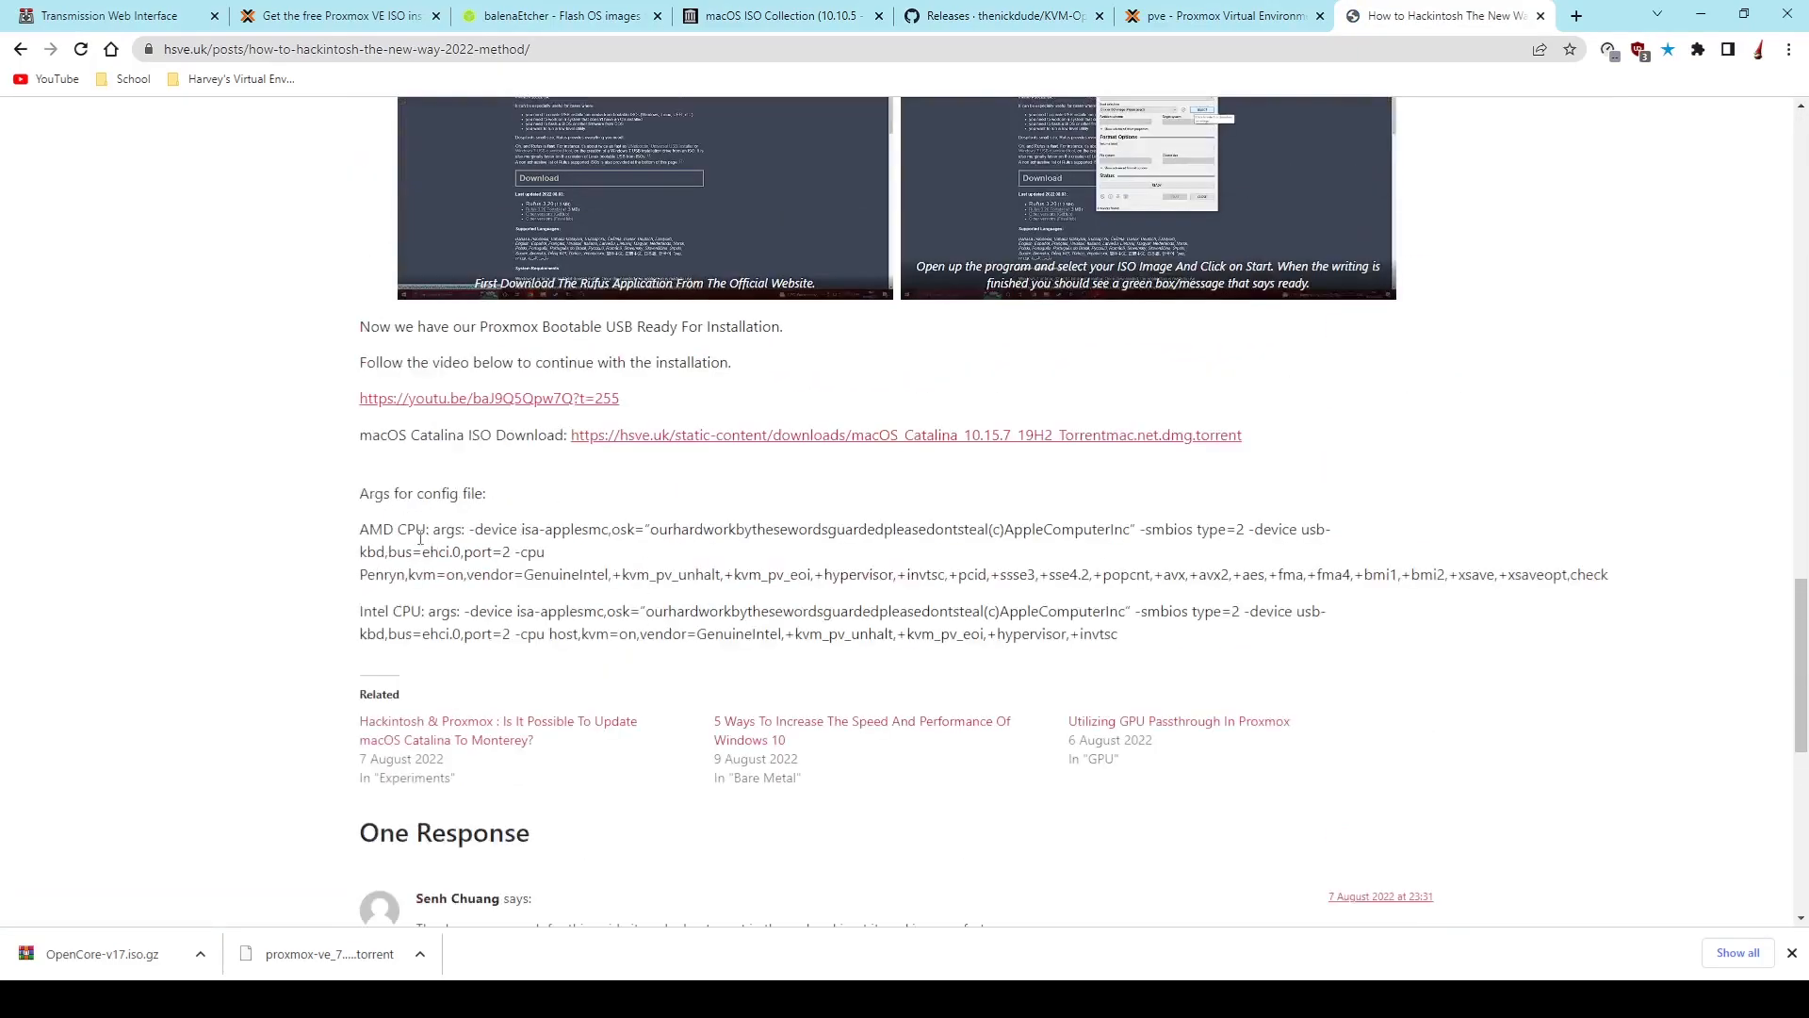
scroll(450, 547, down, 1)
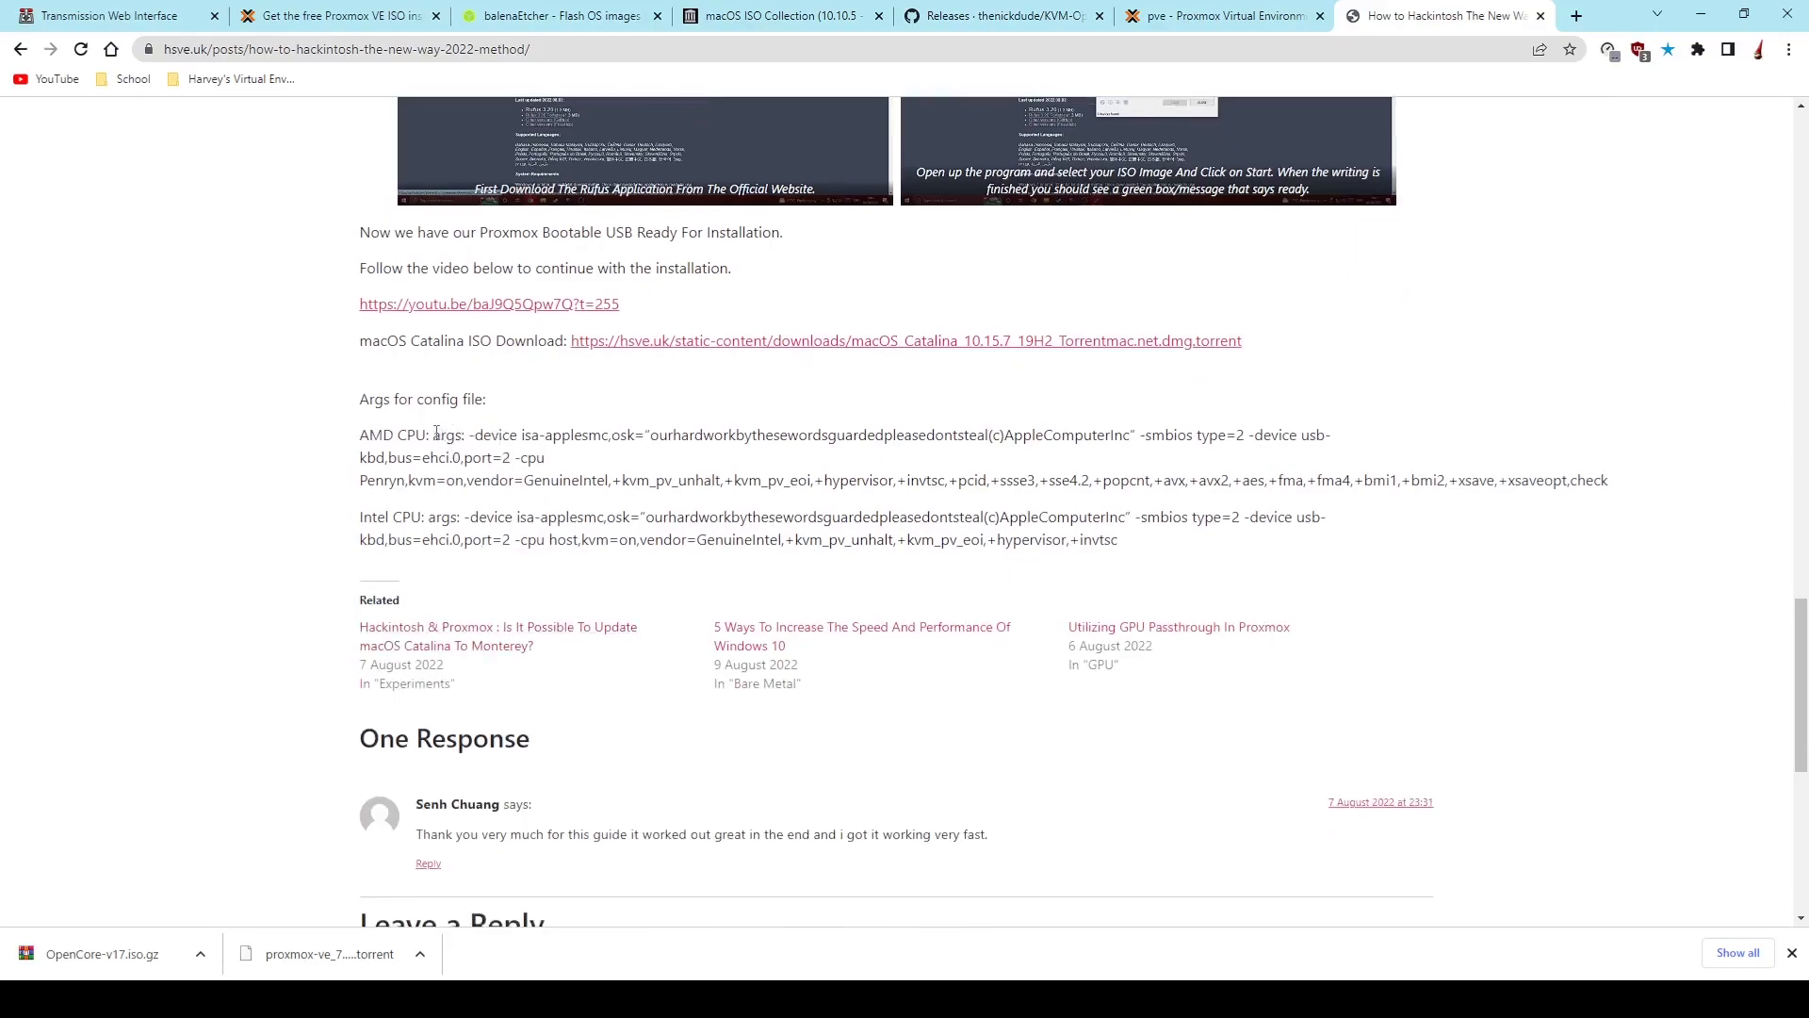
drag(435, 435, 1804, 495)
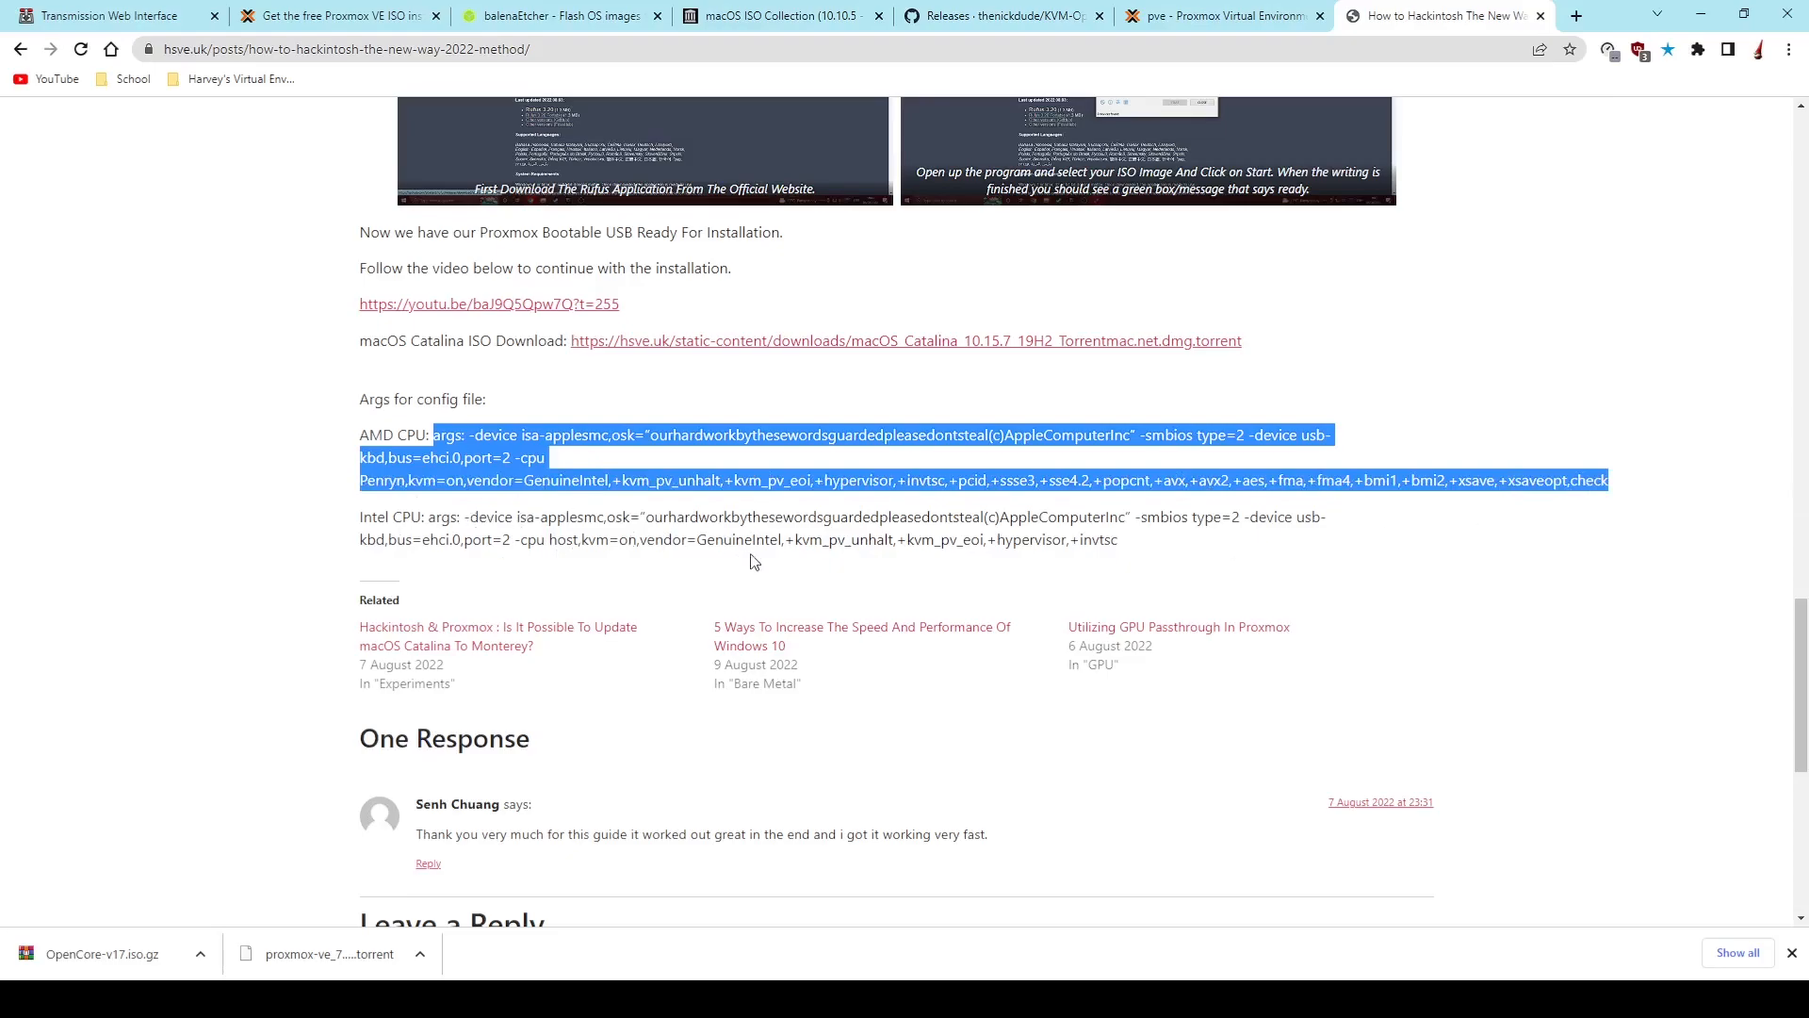
click(326, 13)
click(1263, 19)
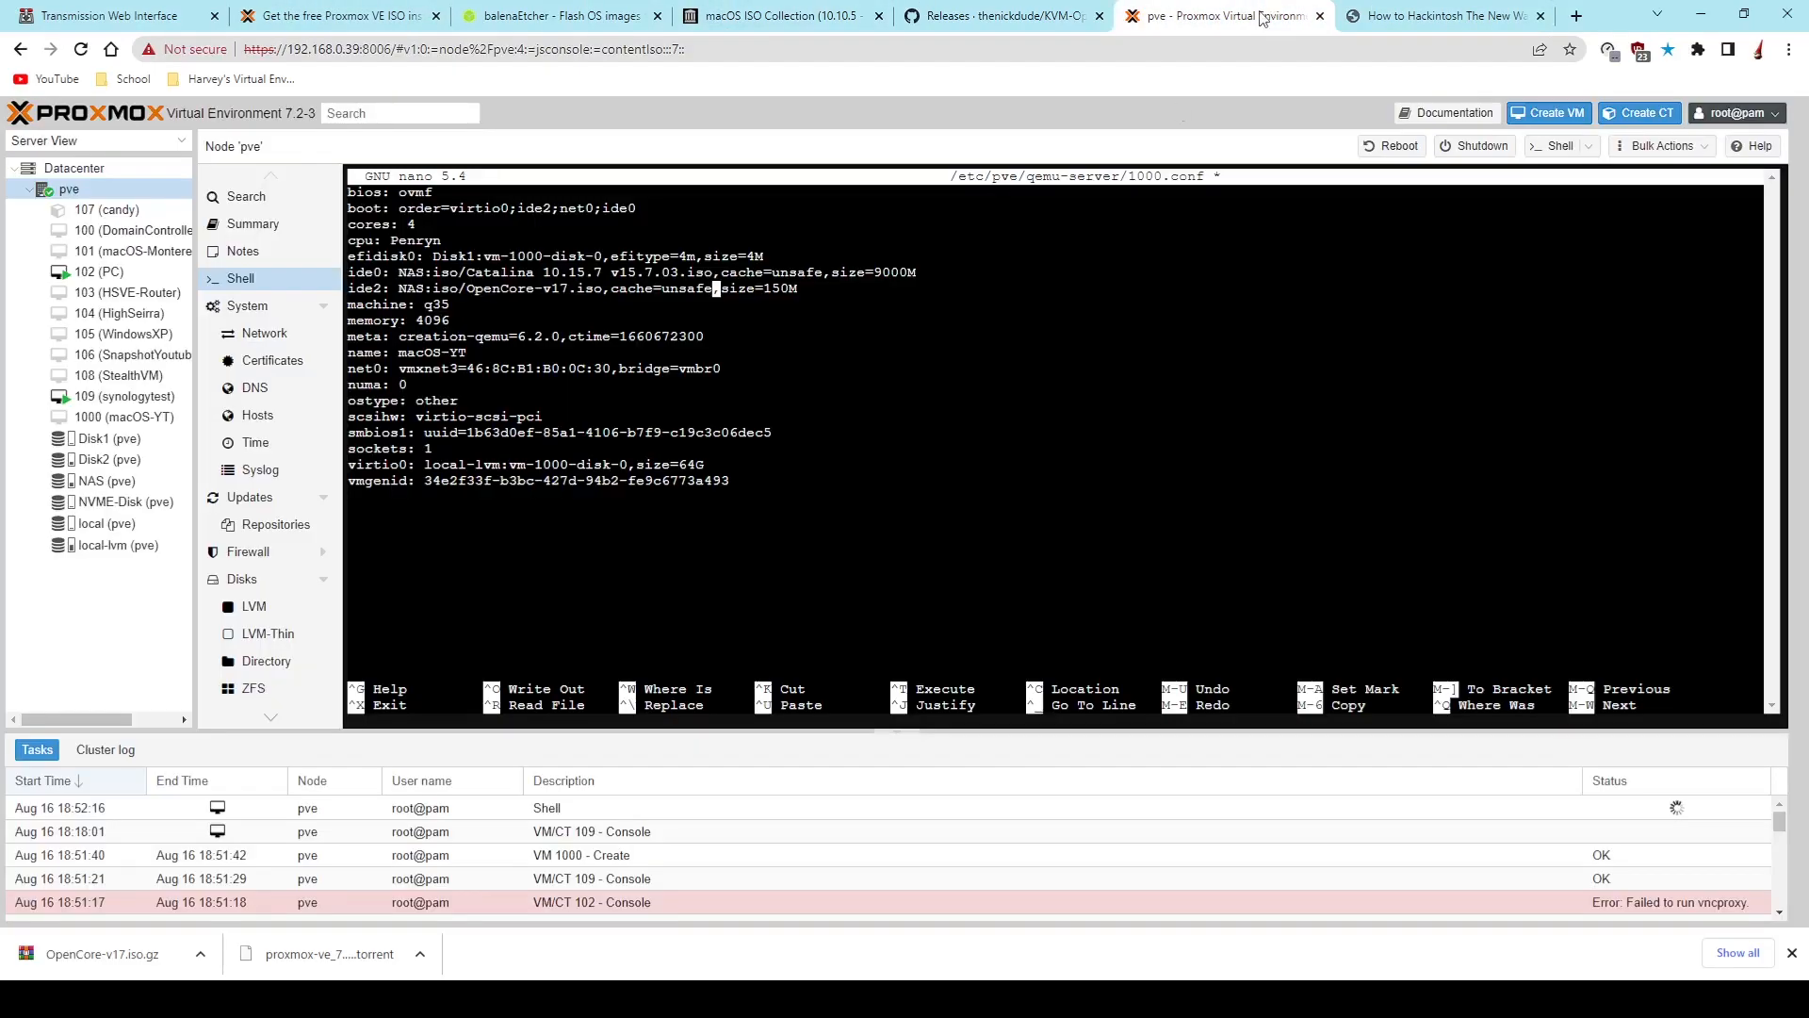
- Paste the copied AMD CPU args line at the end of 1000.conf, then save the file and exit nano
key(Down)
key(Down)
key(Down)
key(Down)
key(Down)
key(Down)
key(Down)
key(Down)
key(Down)
key(Down)
key(Down)
key(Down)
key(Down)
key(ctrl+v)
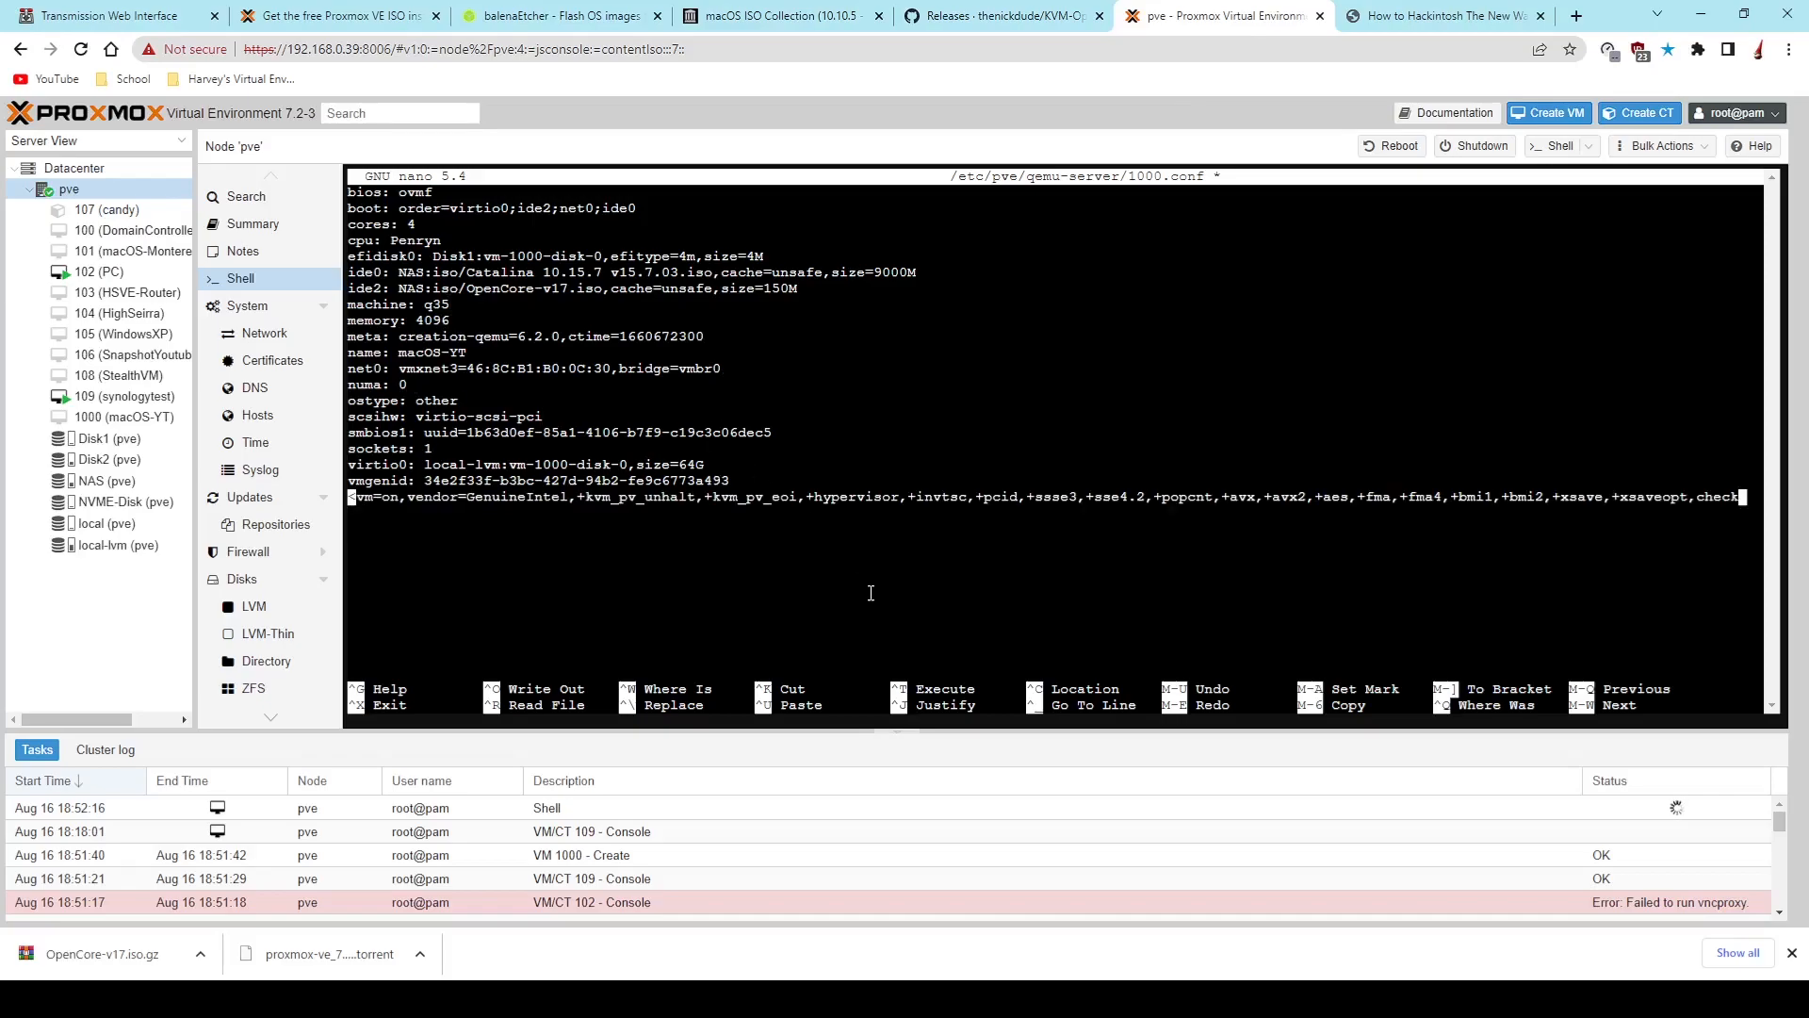
key(ctrl+x)
key(y)
key(Return)
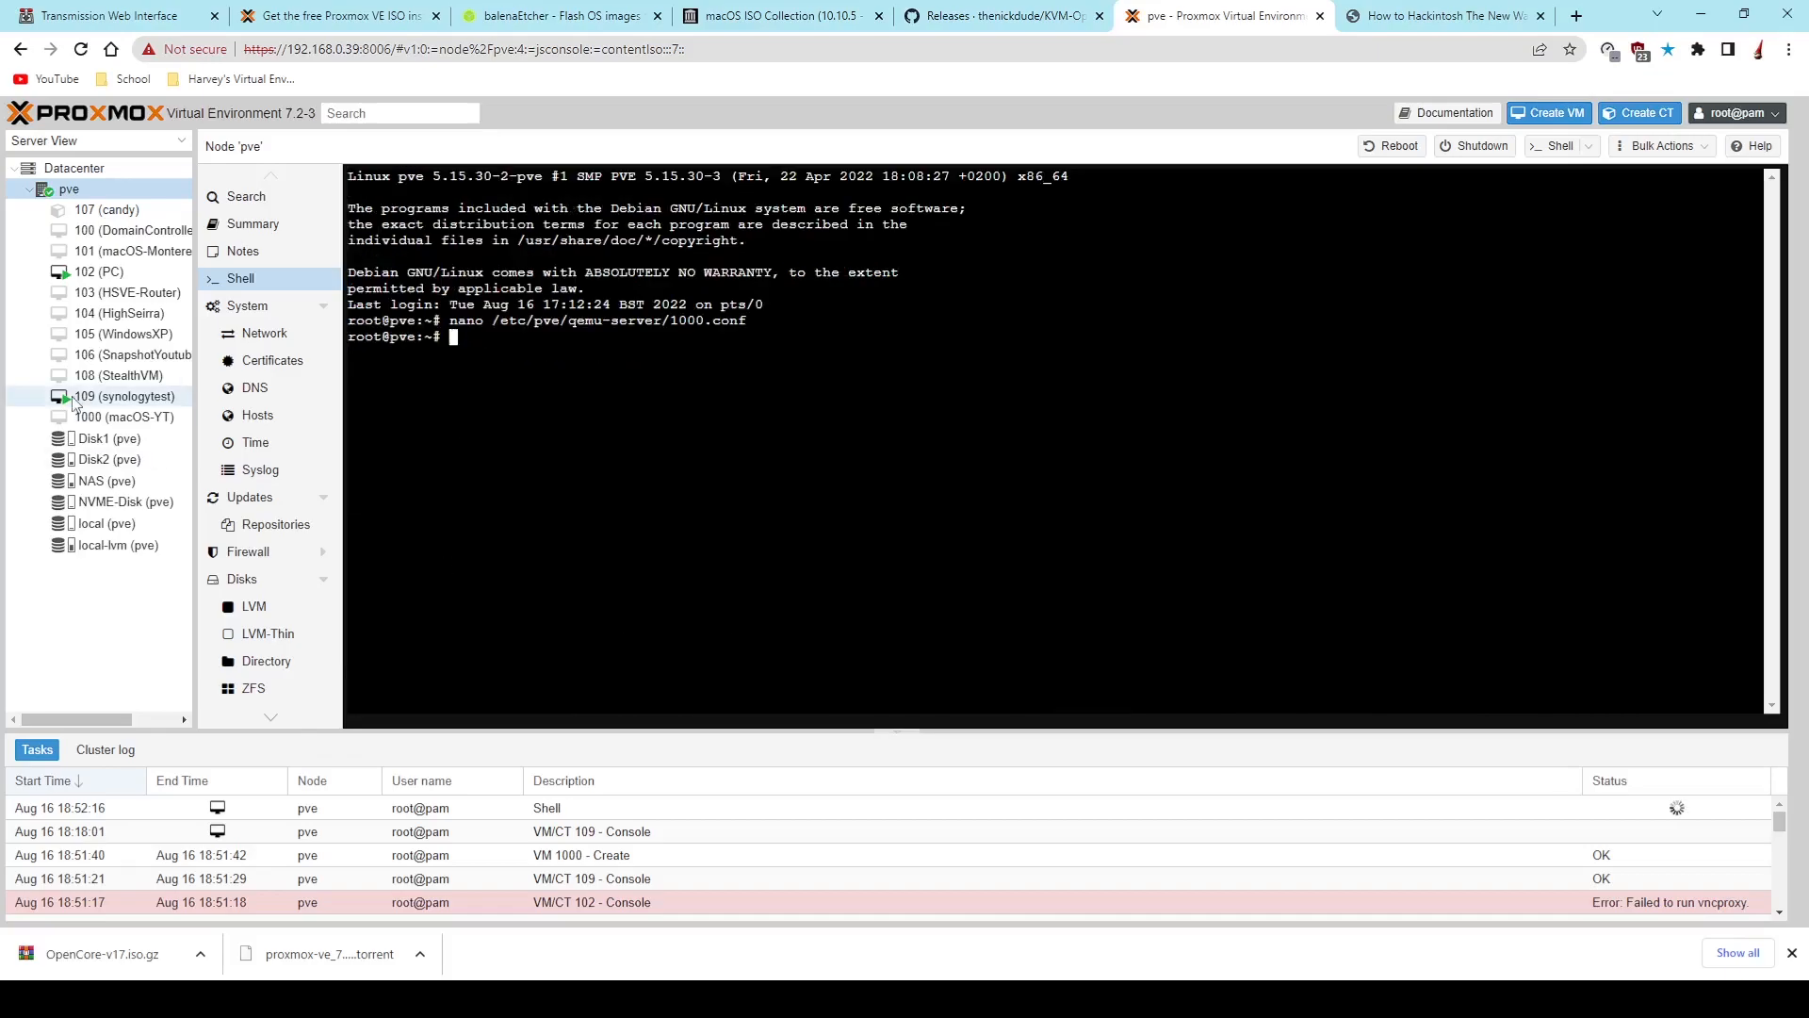
- Change the macOS-YT virtual machine's boot order to ide2, ide0, virtio0, net0
click(90, 417)
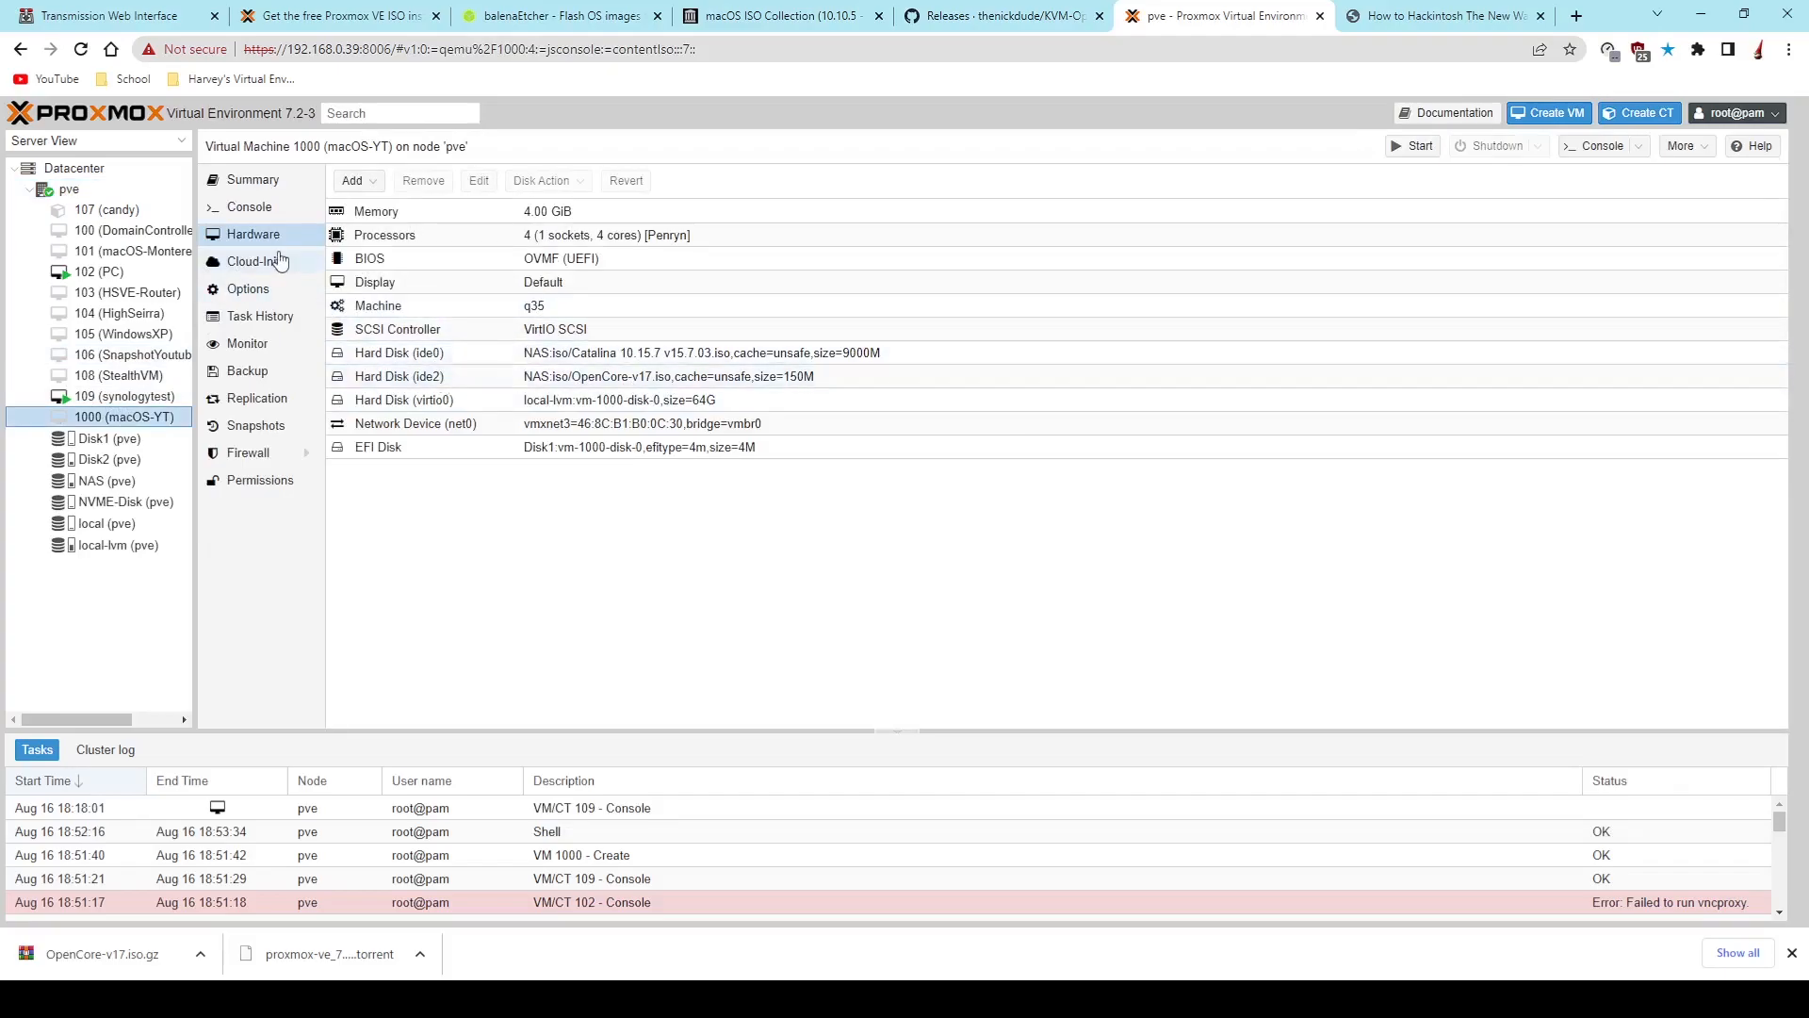
click(250, 289)
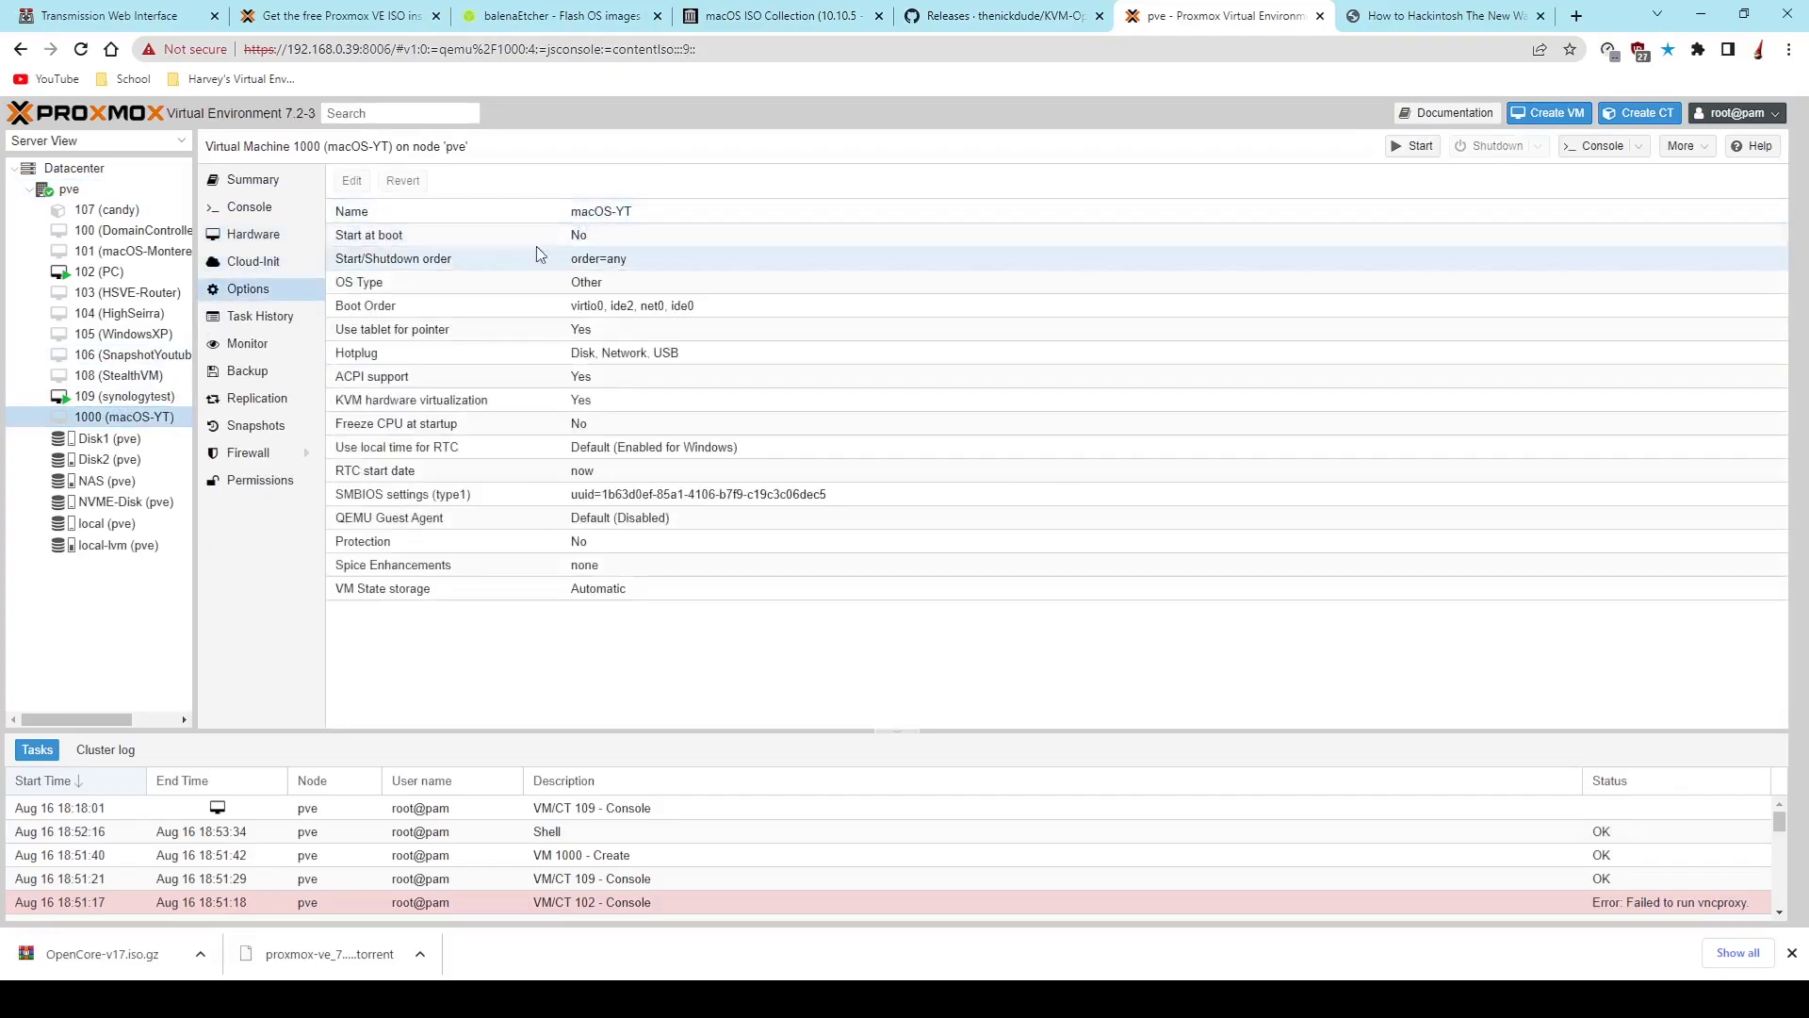
double_click(664, 314)
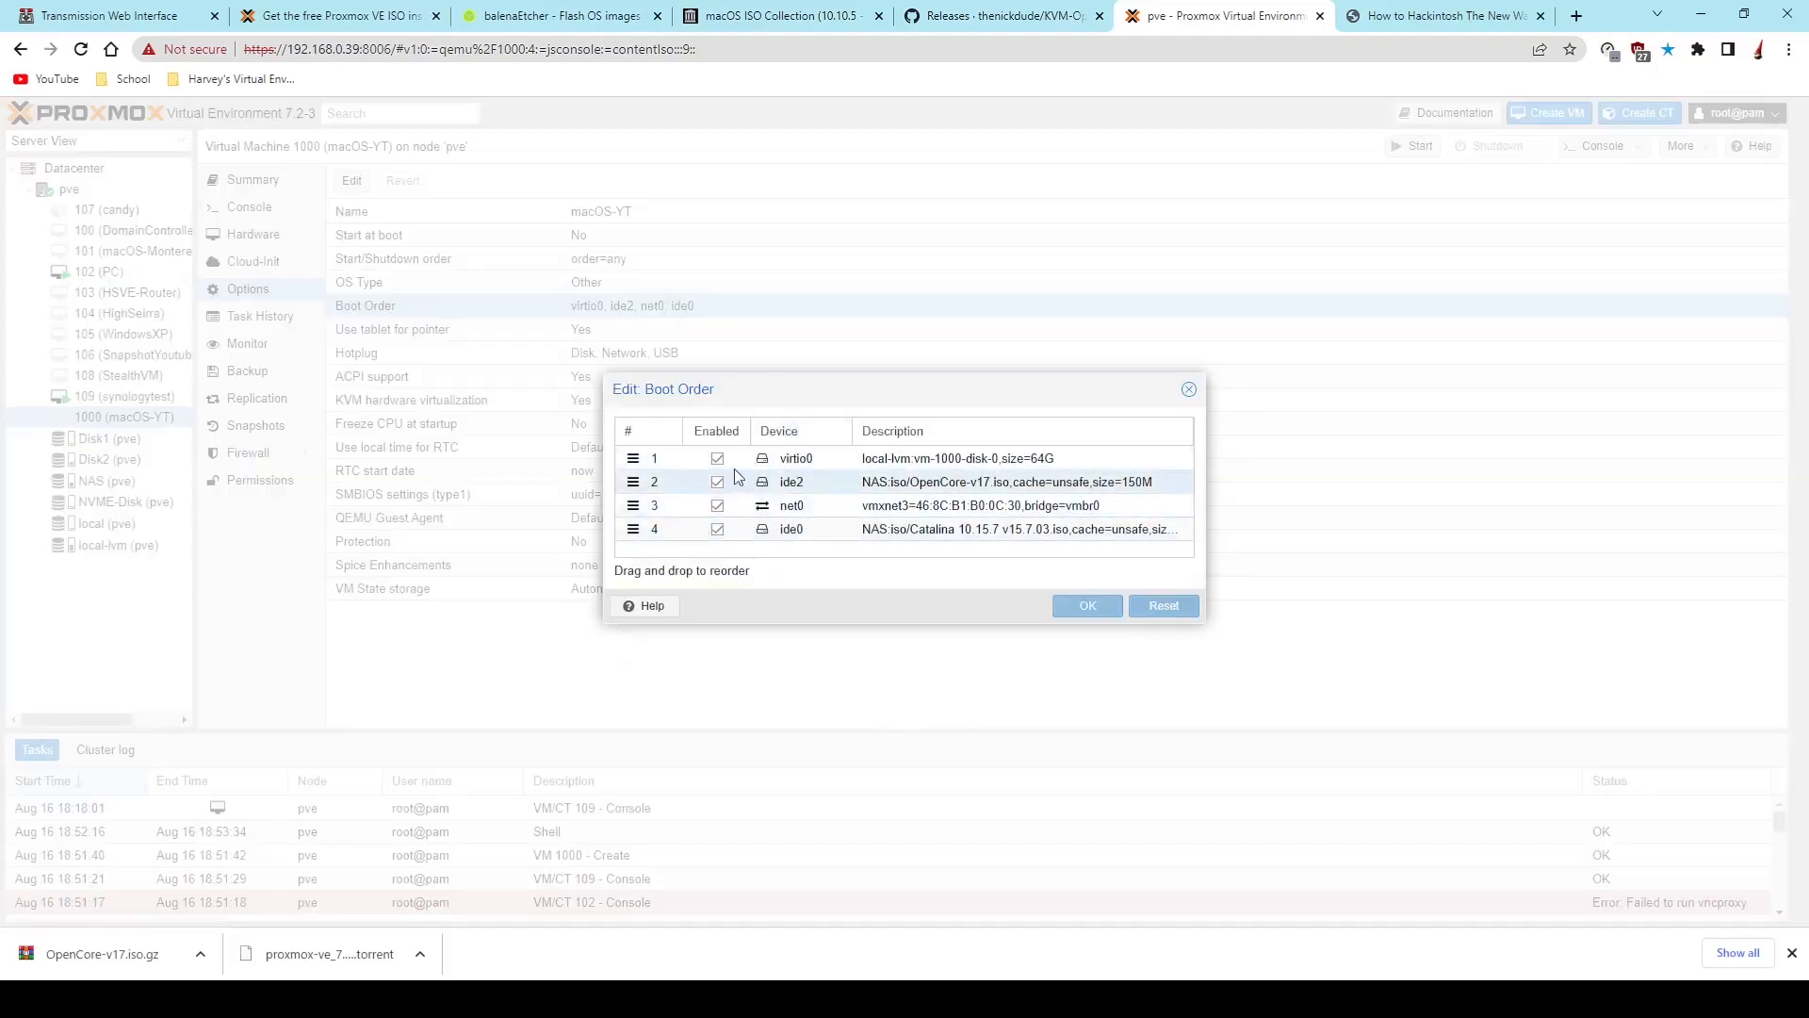
drag(782, 478, 788, 458)
drag(791, 529, 809, 483)
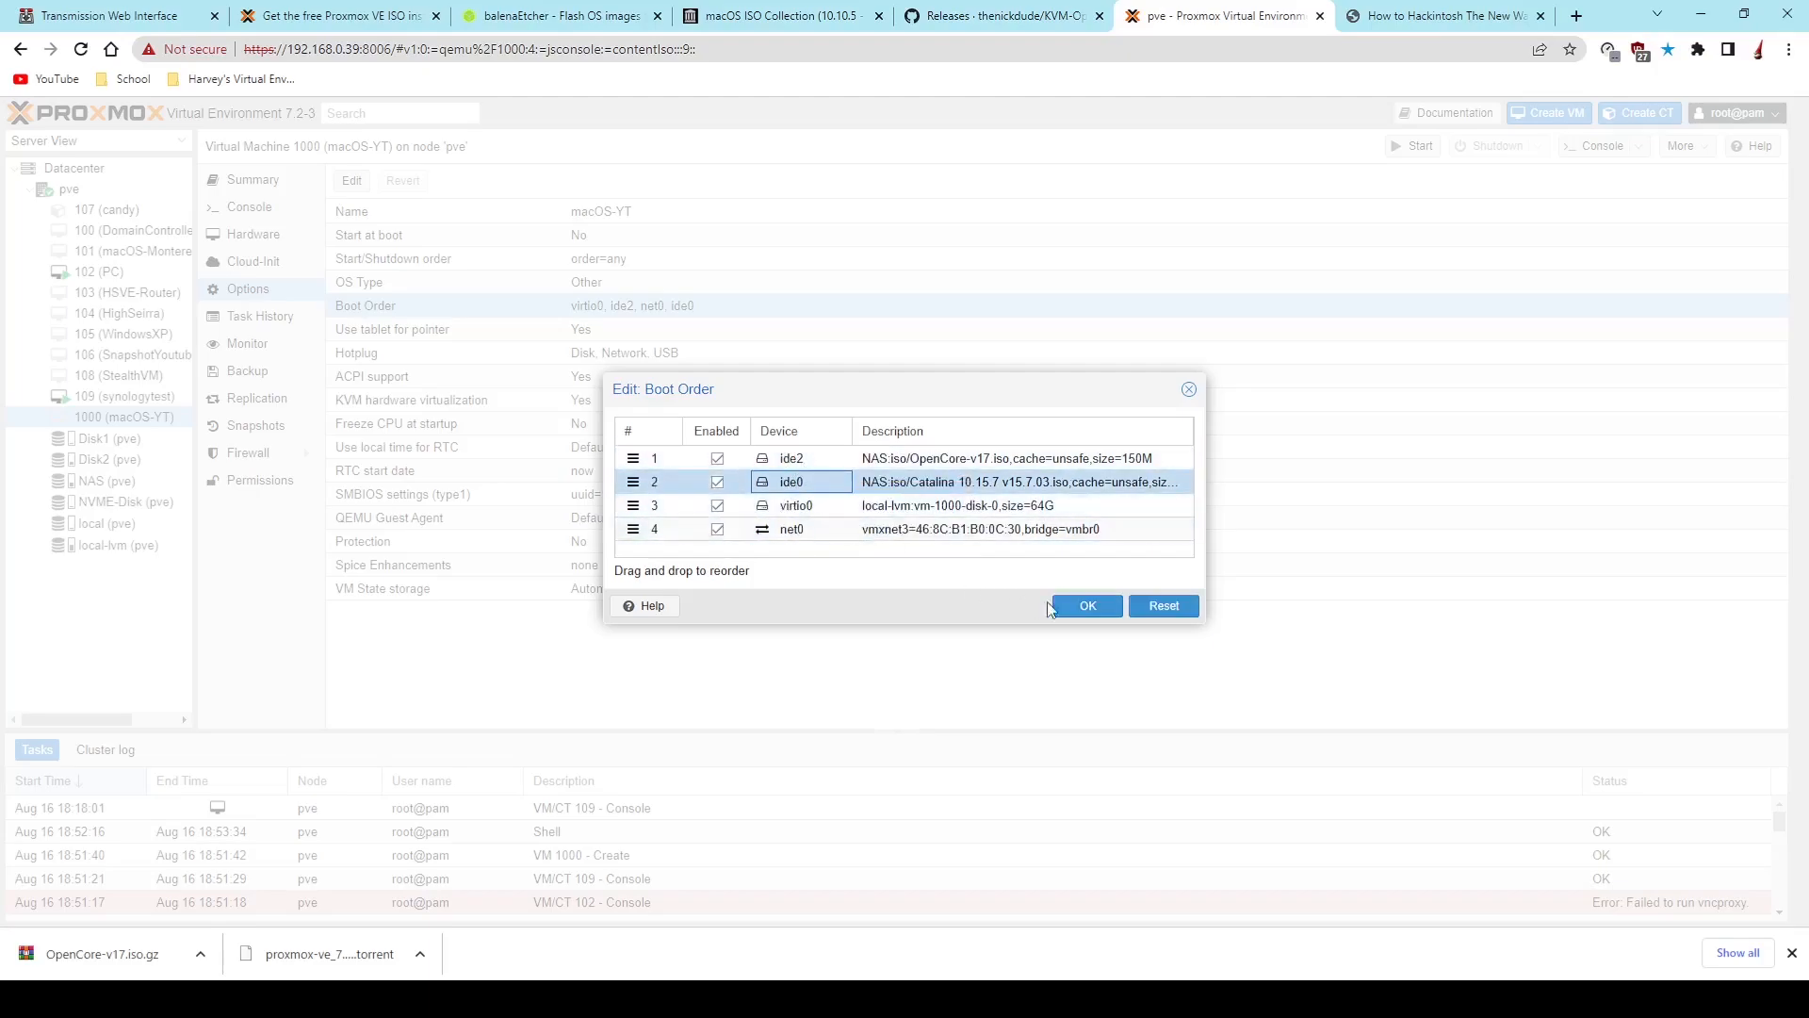
click(1112, 615)
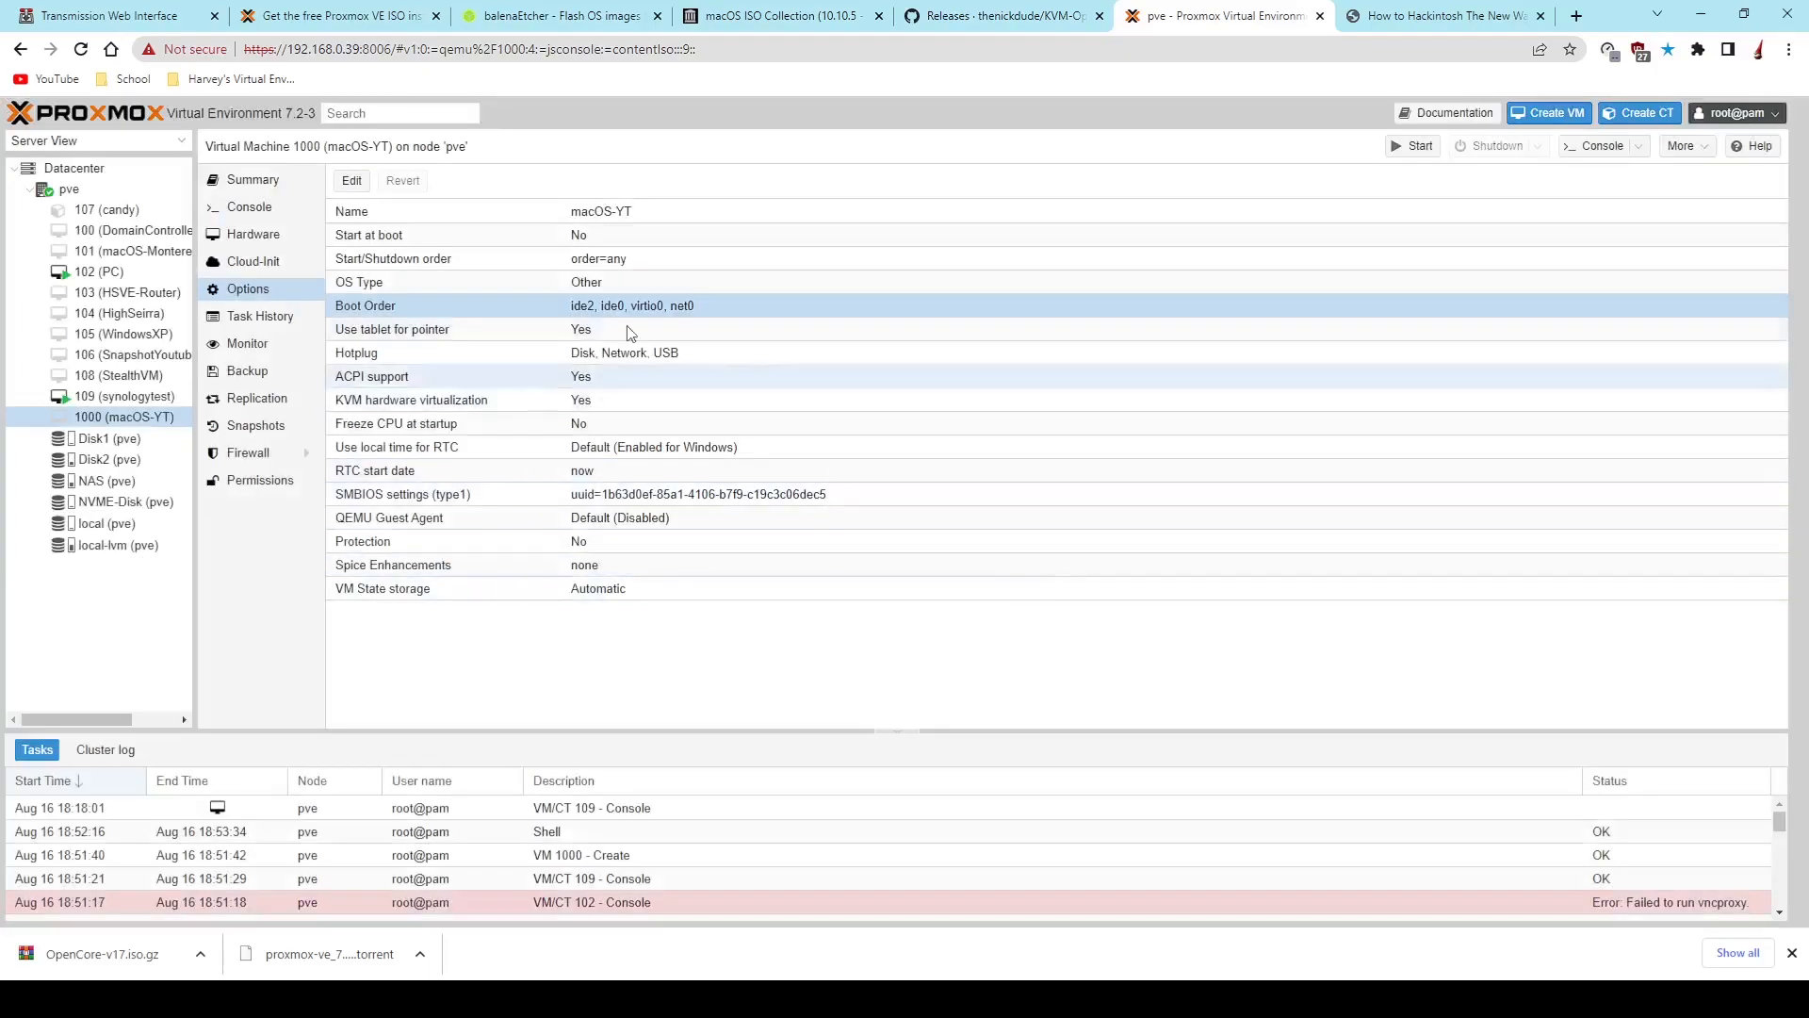
- Open the macOS-YT console and start the virtual machine
click(273, 207)
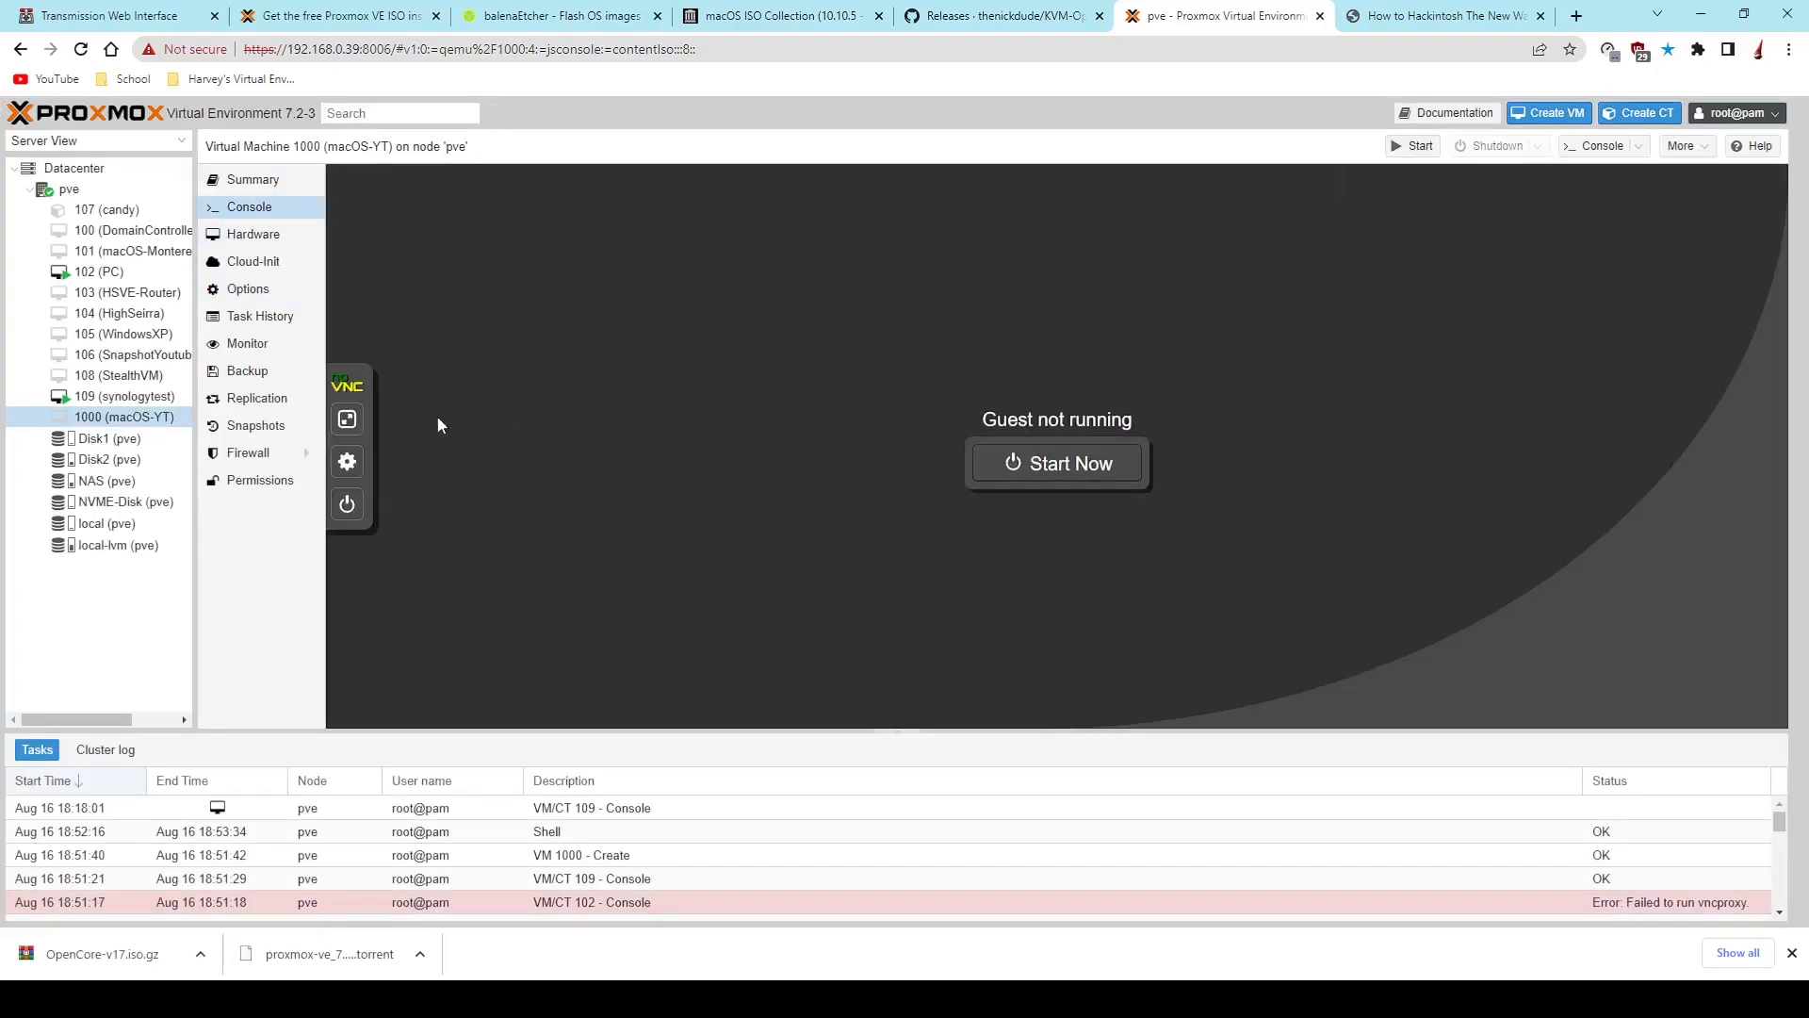
click(347, 421)
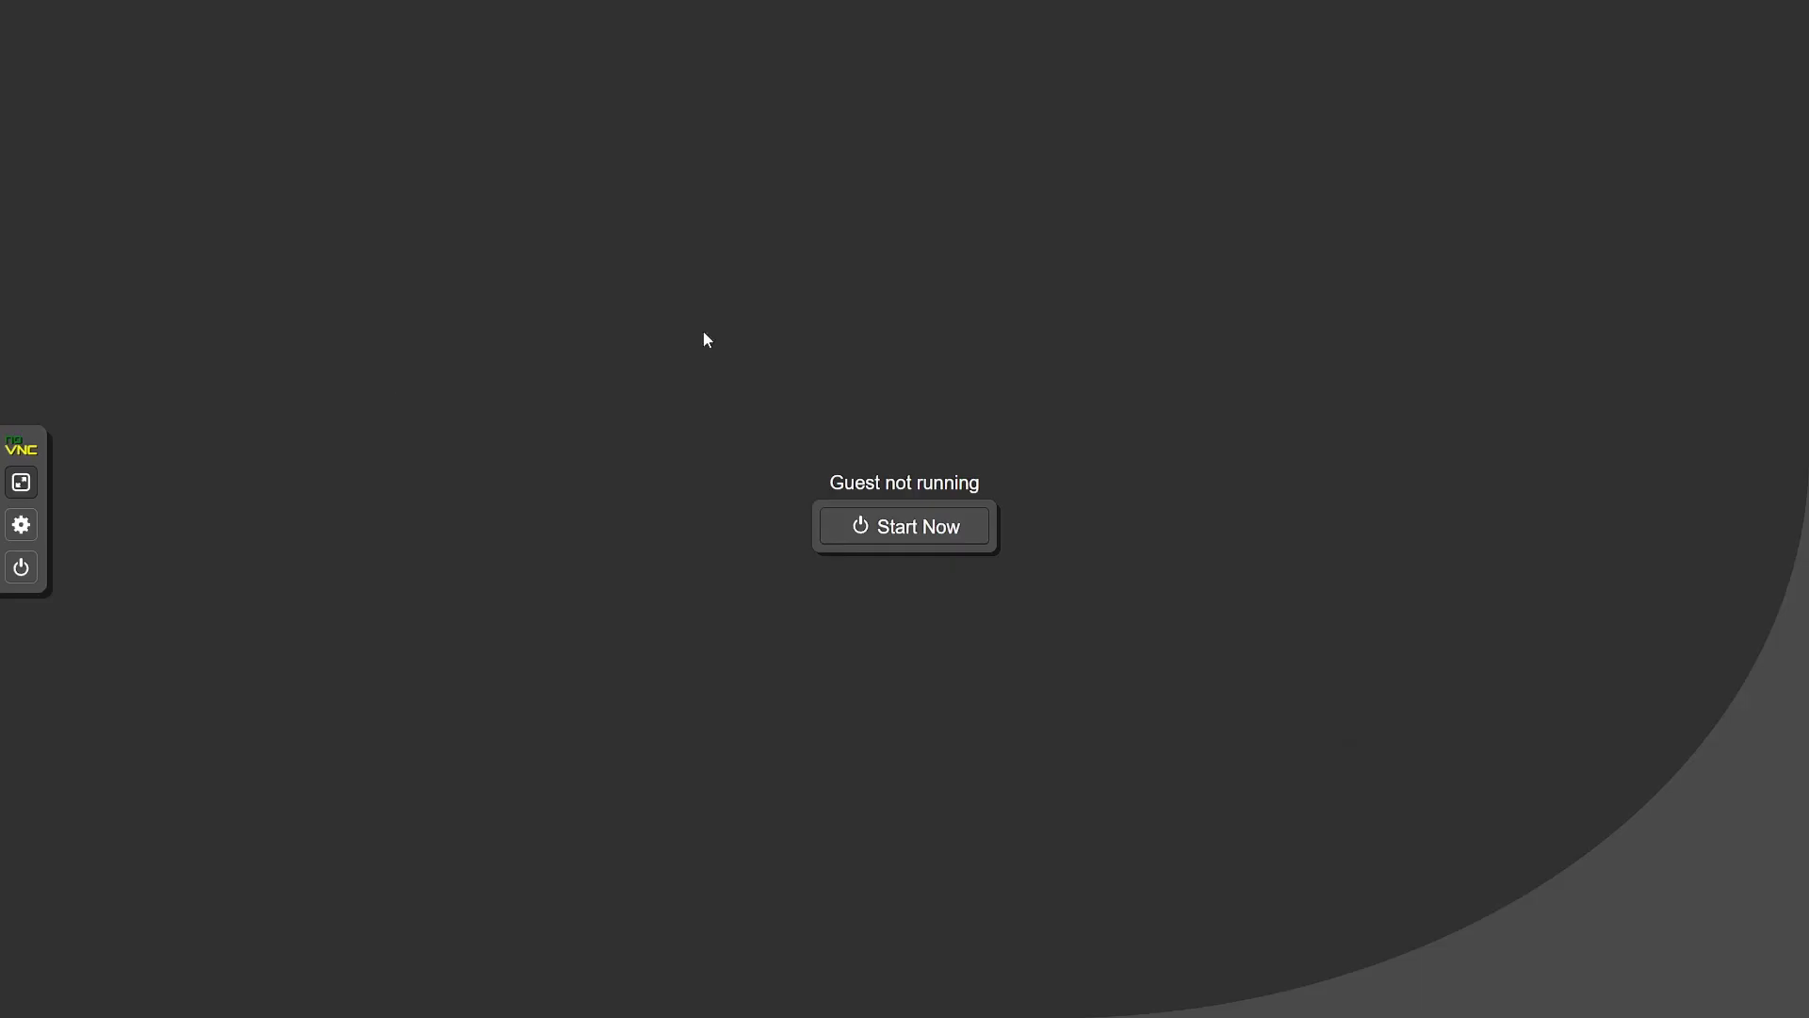
click(21, 482)
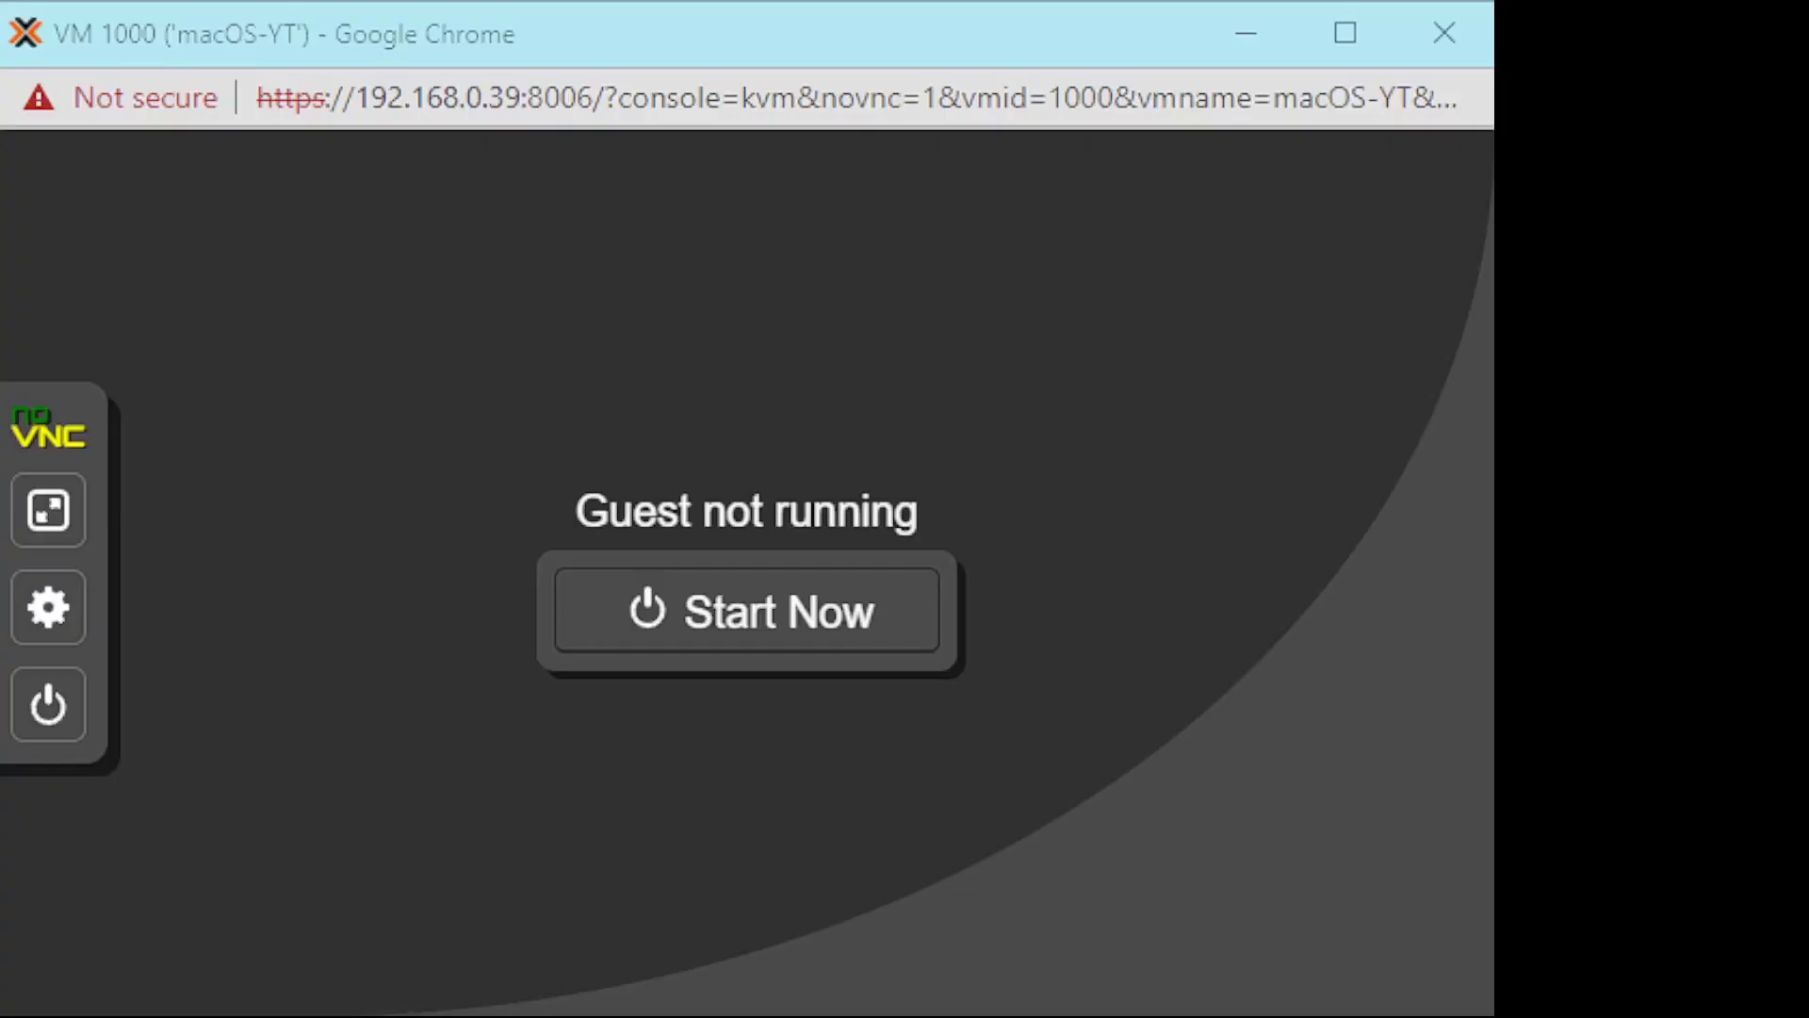
click(650, 613)
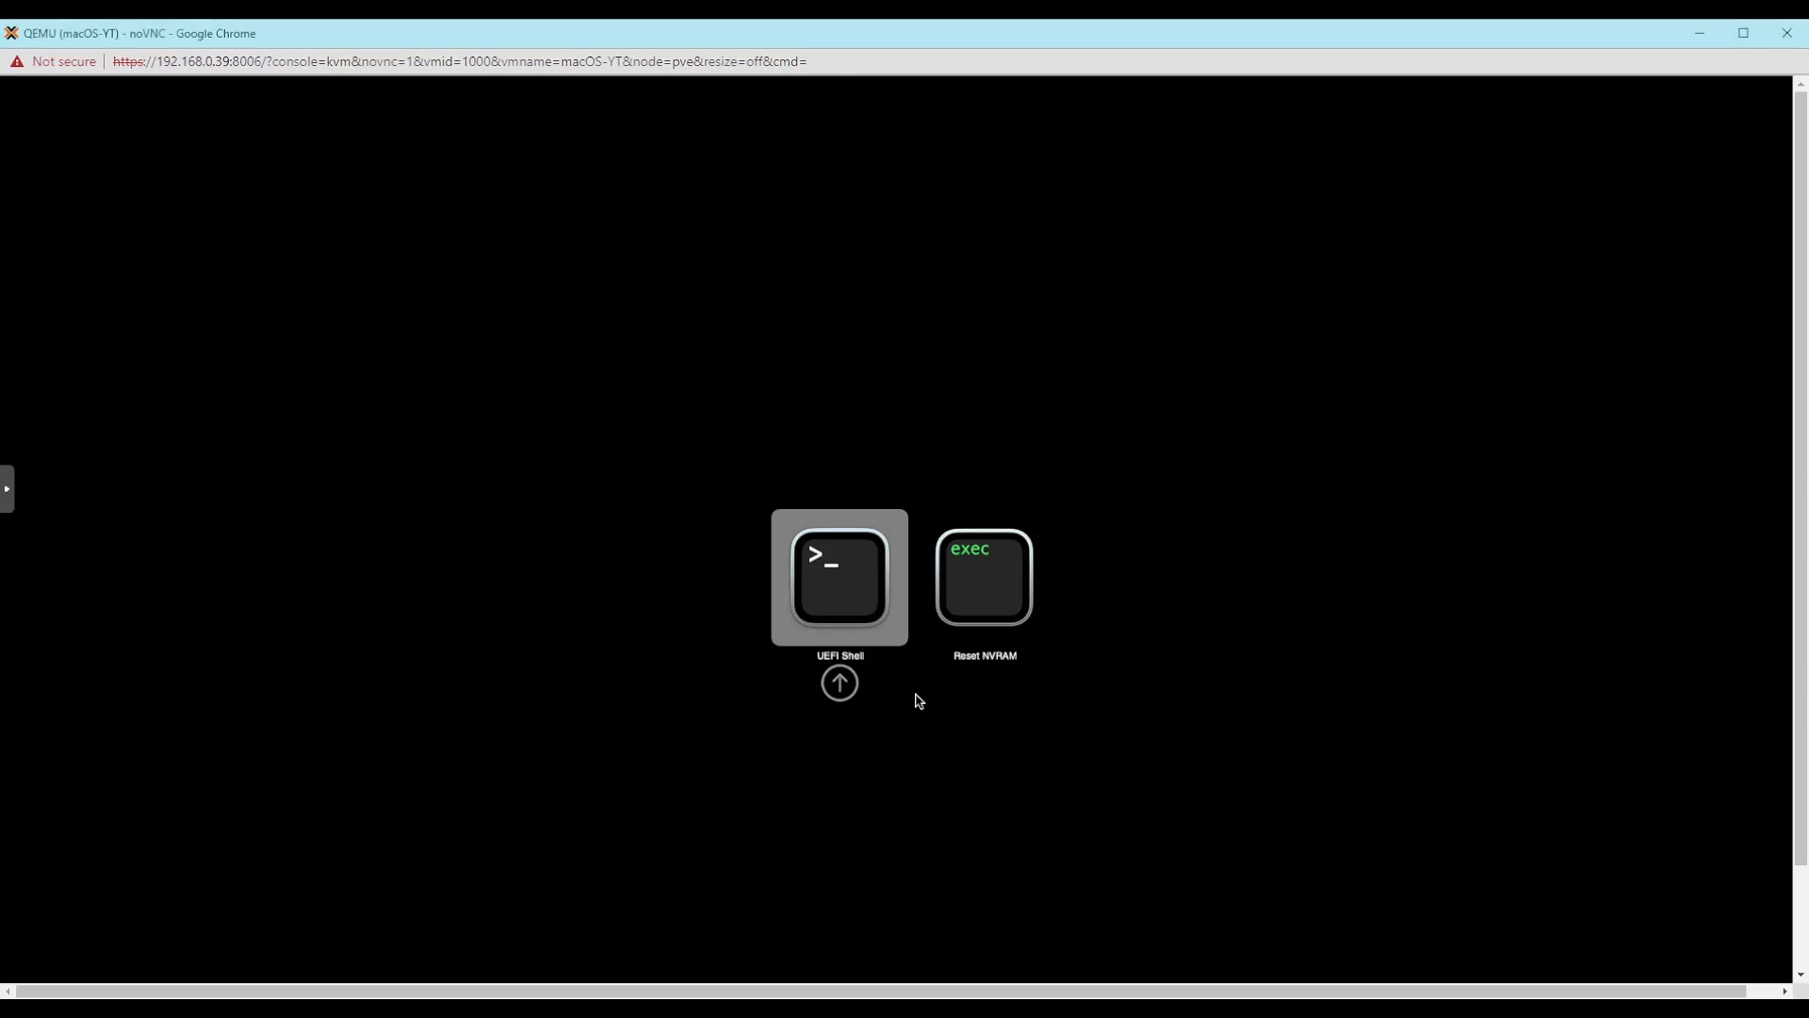
- Enter the UEFI Shell, skip startup.nsh and run the boot file in fs0:\System\Library\CoreServices
key(Return)
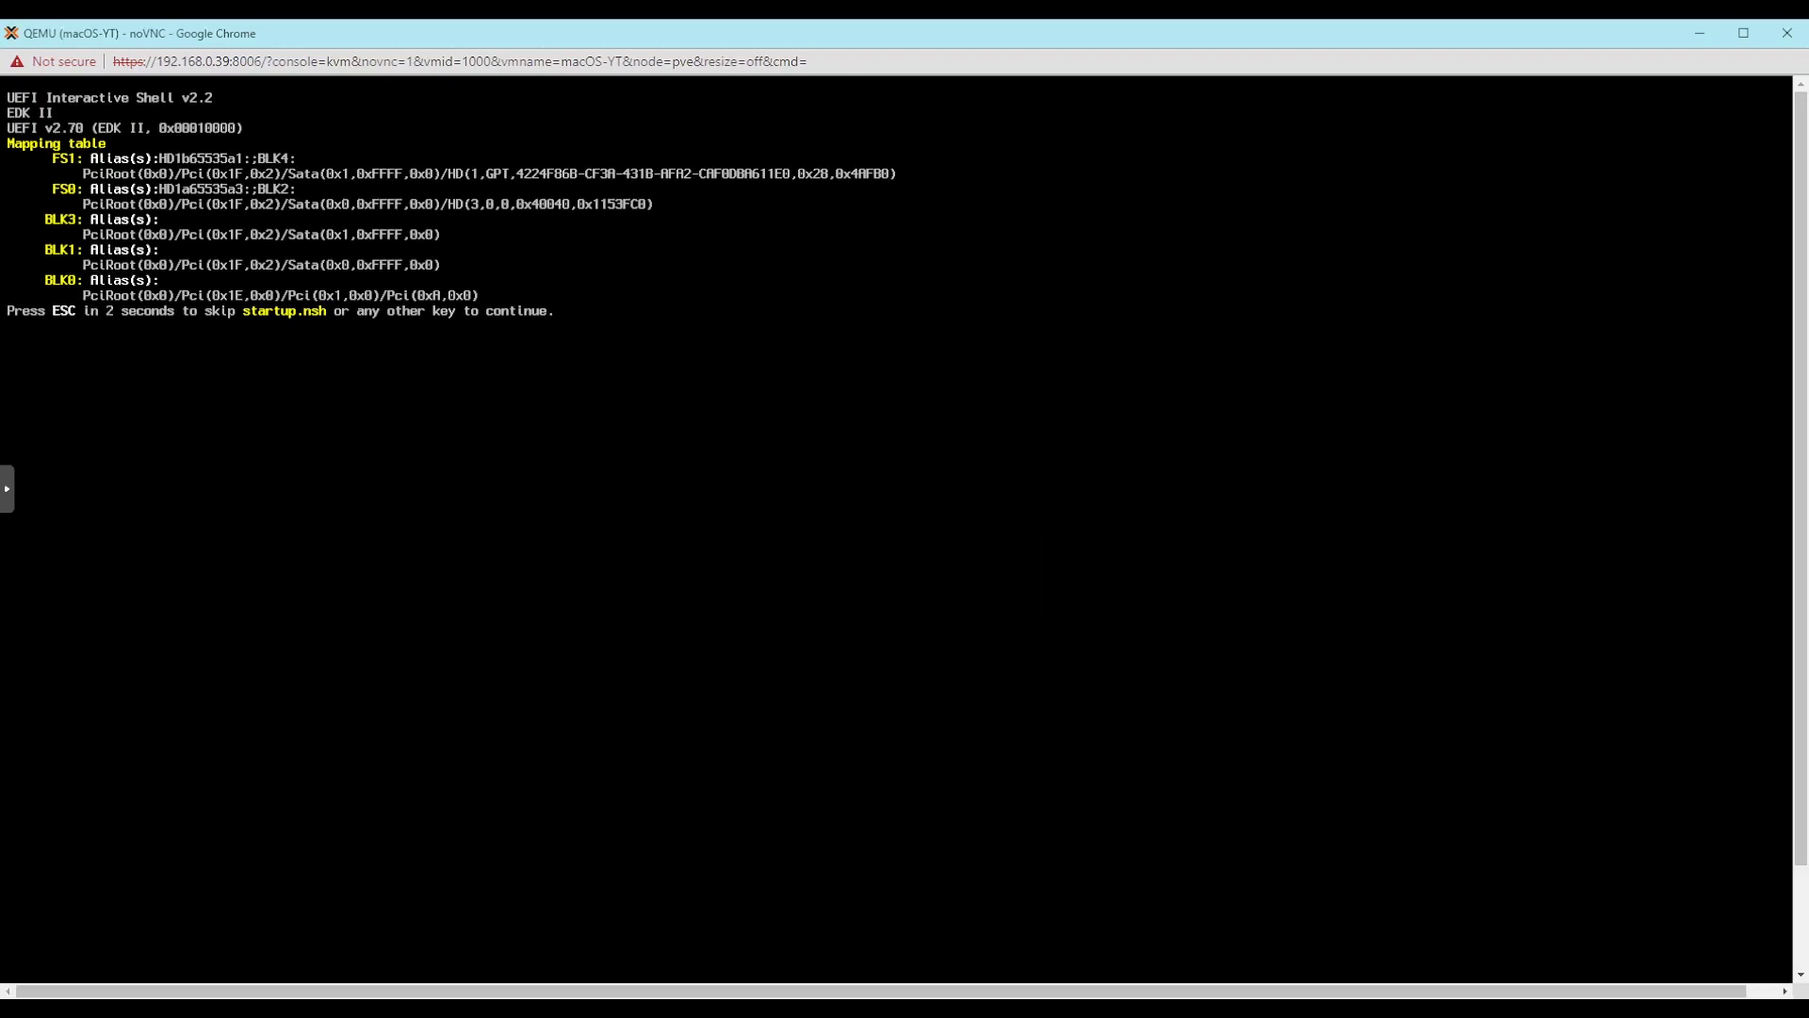
key(Escape)
text(fs0:\System\Library\C)
key(Tab)
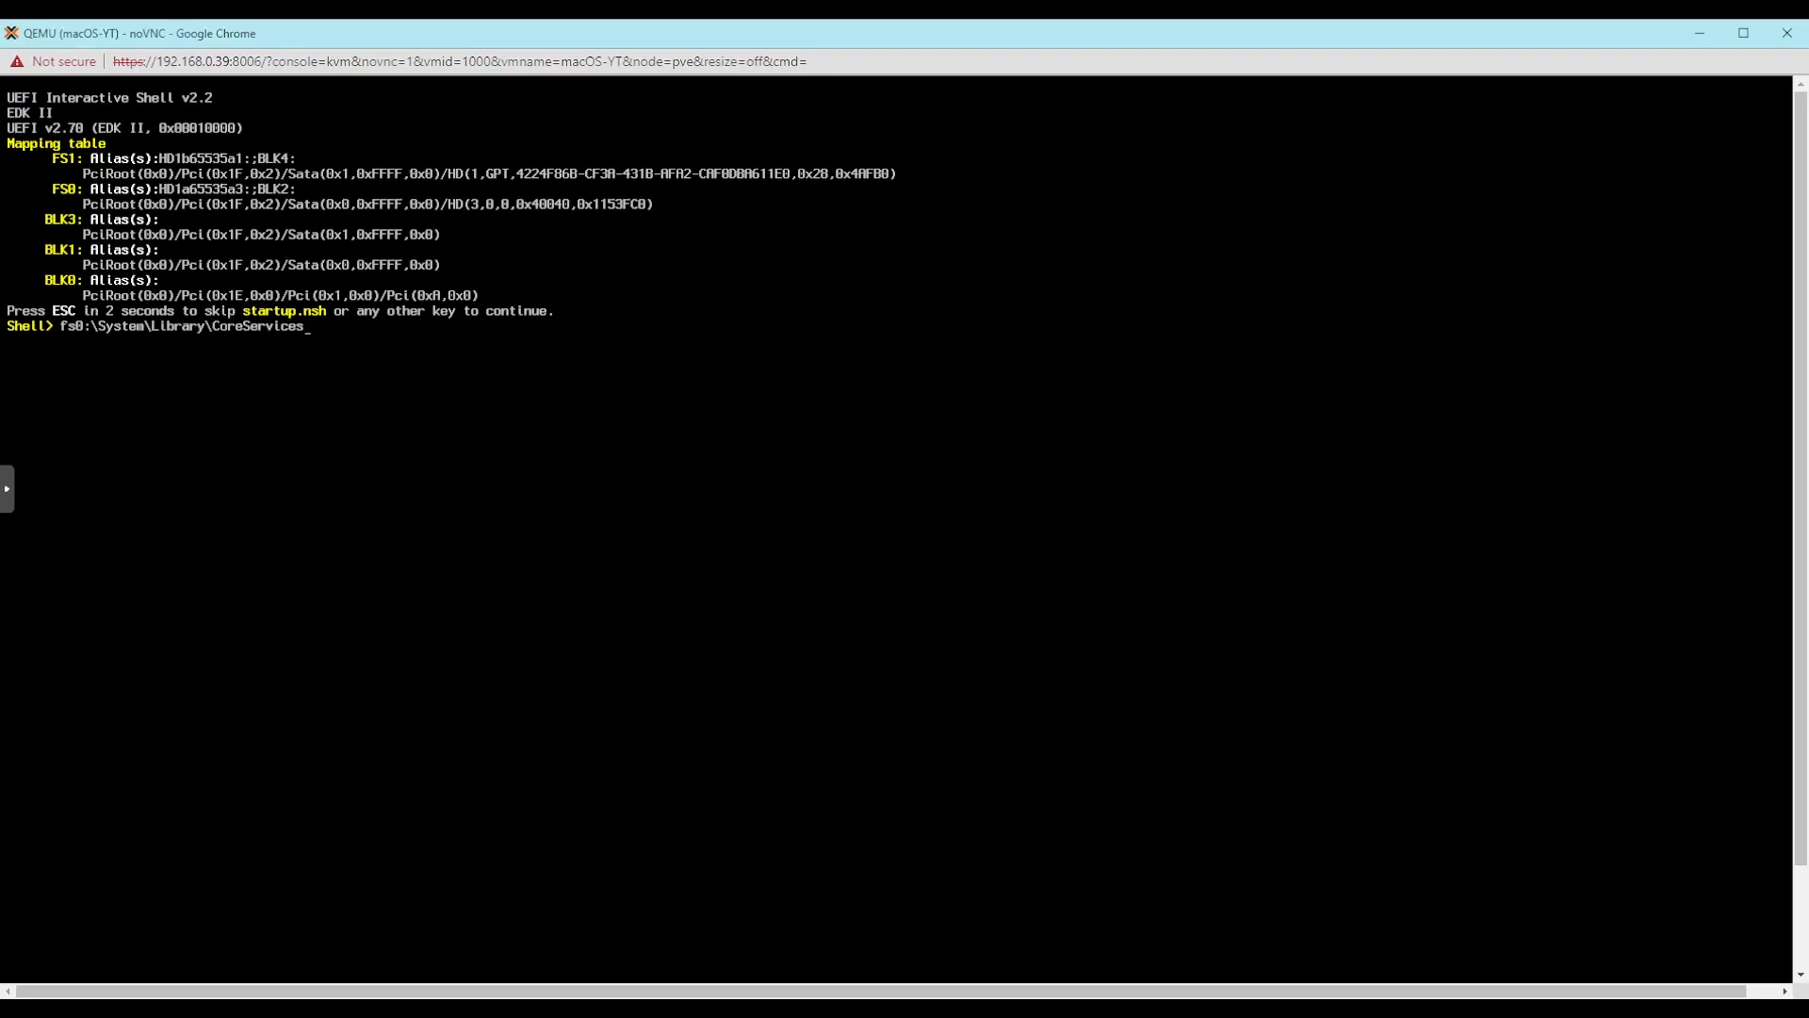
text(\b)
key(Tab)
key(Return)
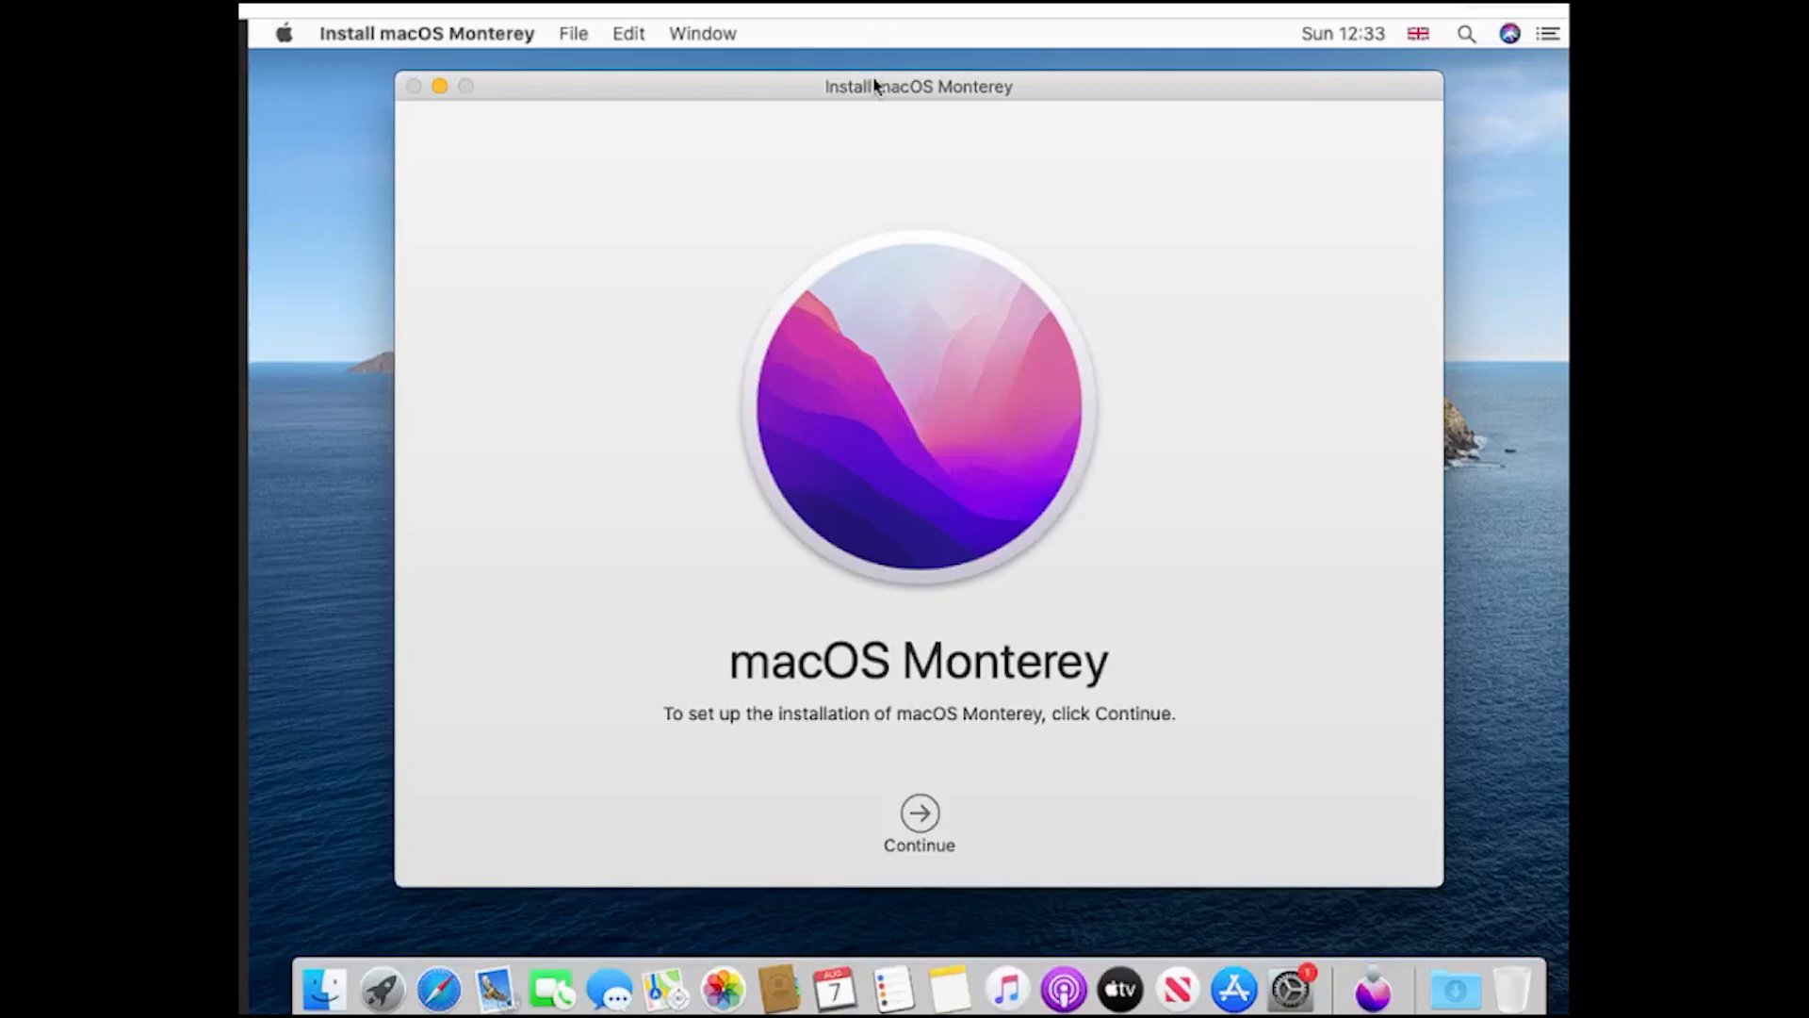
- Set up the macOS Monterey installation on the disk macOS, accepting the licence agreement and entering the administrator password
mouse_move(875, 85)
mouse_down()
mouse_move(926, 666)
mouse_move(873, 14)
mouse_move(892, 76)
mouse_up()
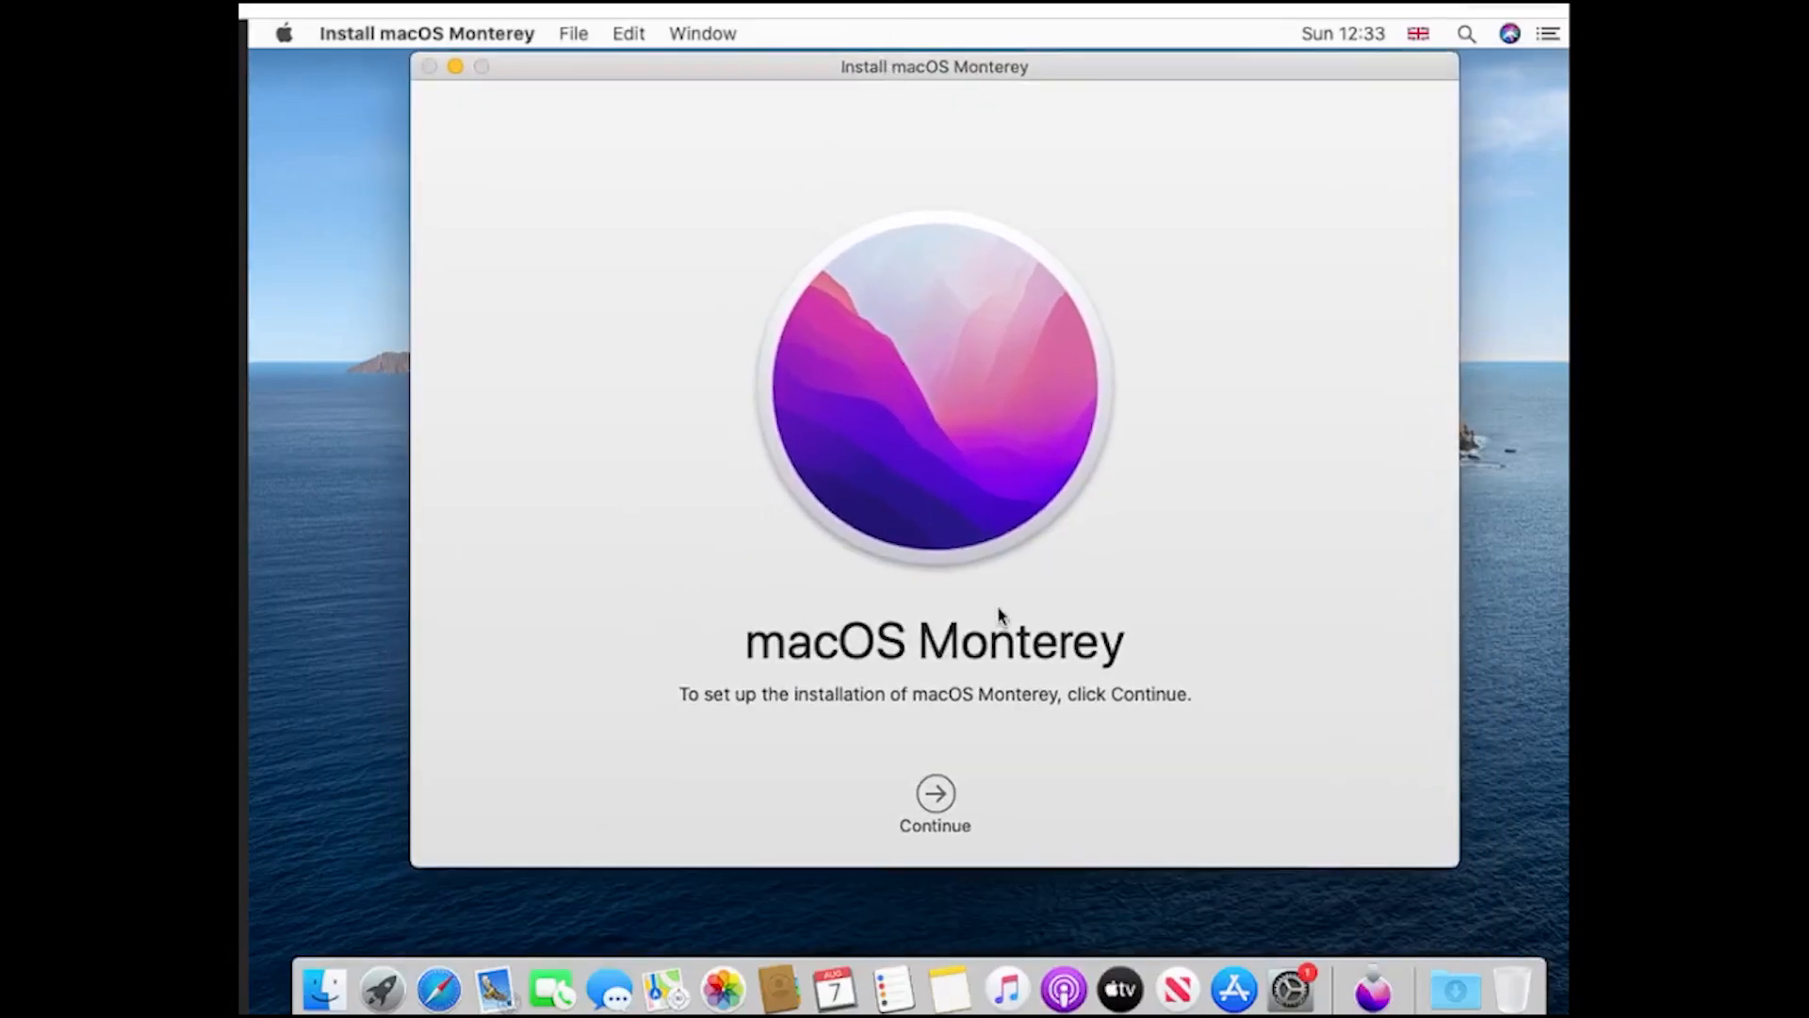
click(937, 797)
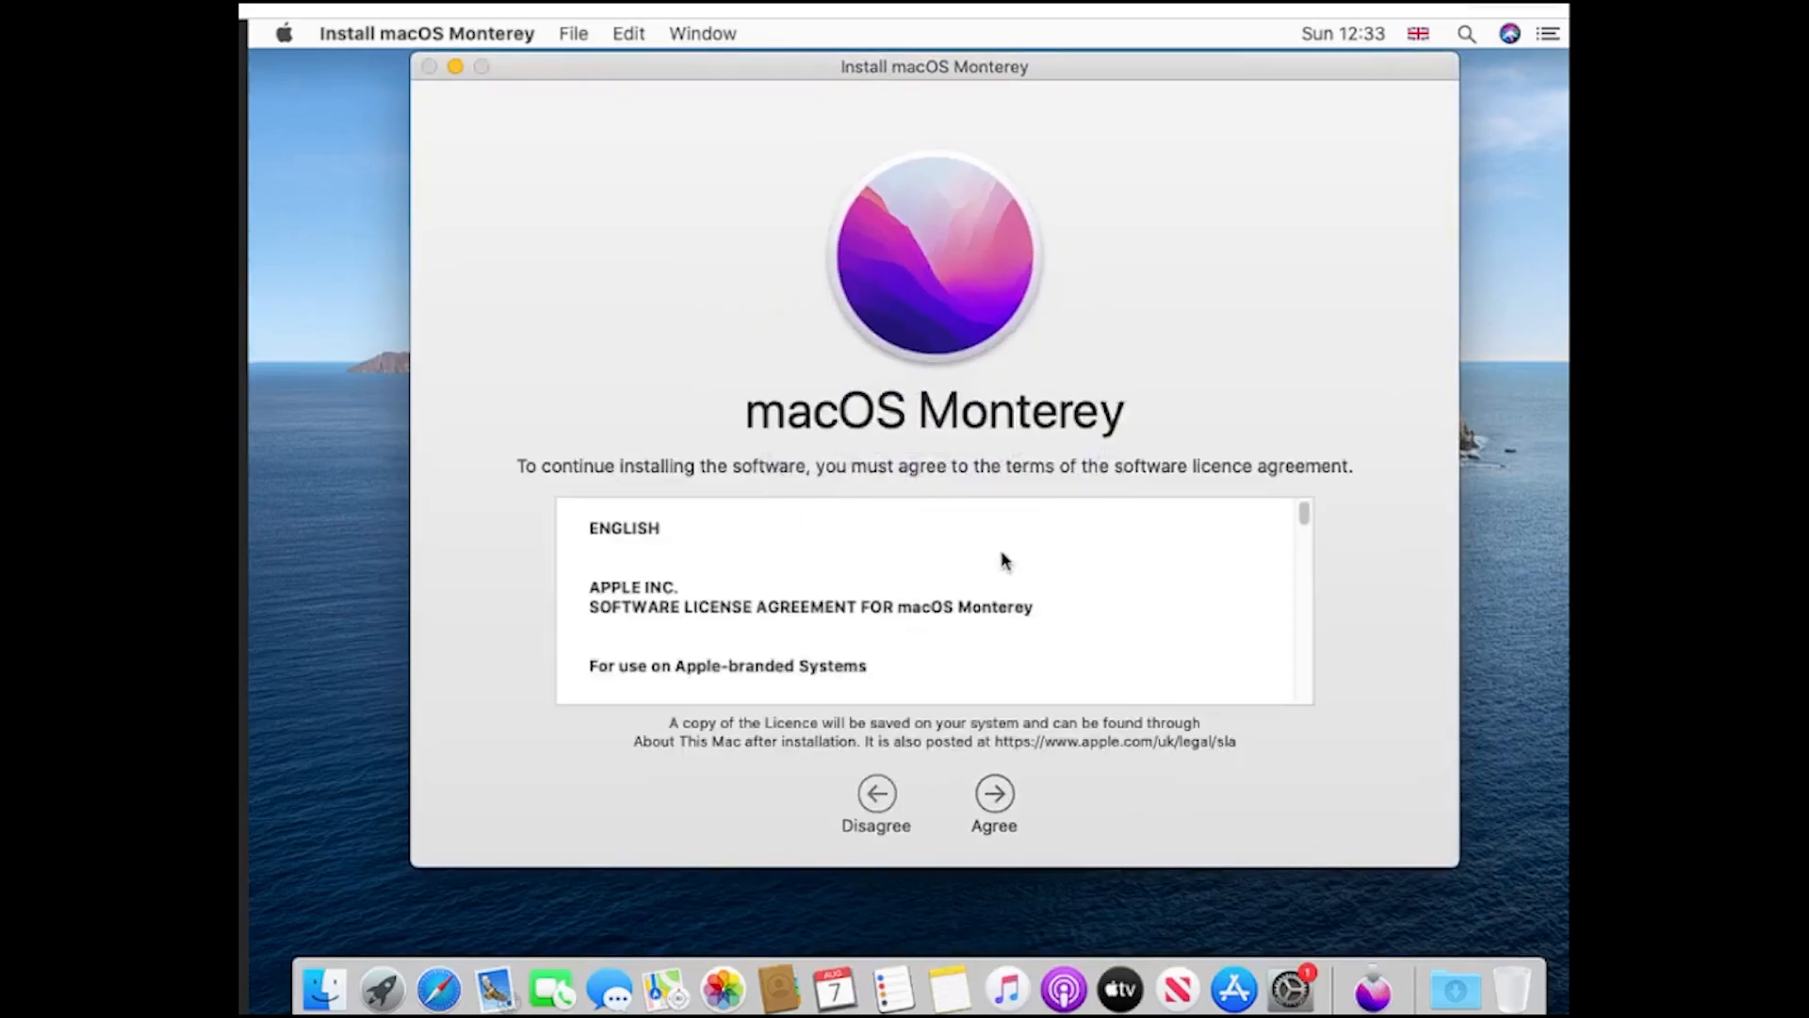
click(994, 793)
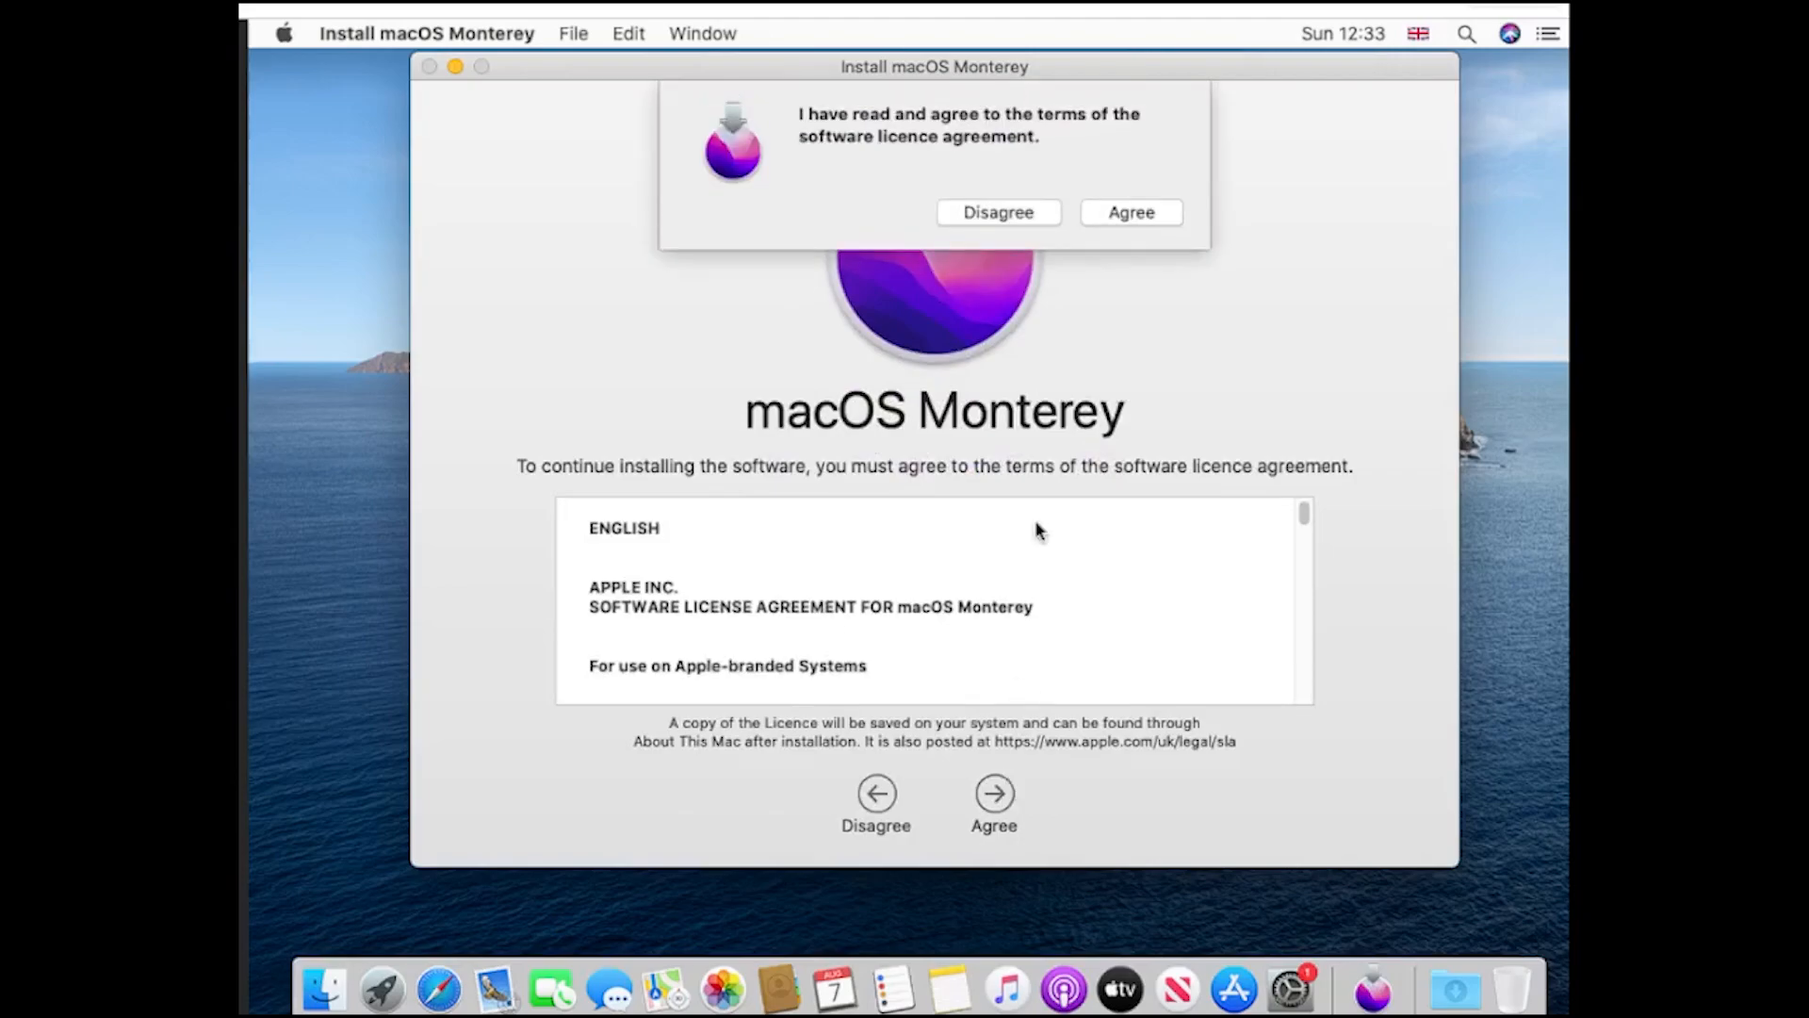
click(1142, 211)
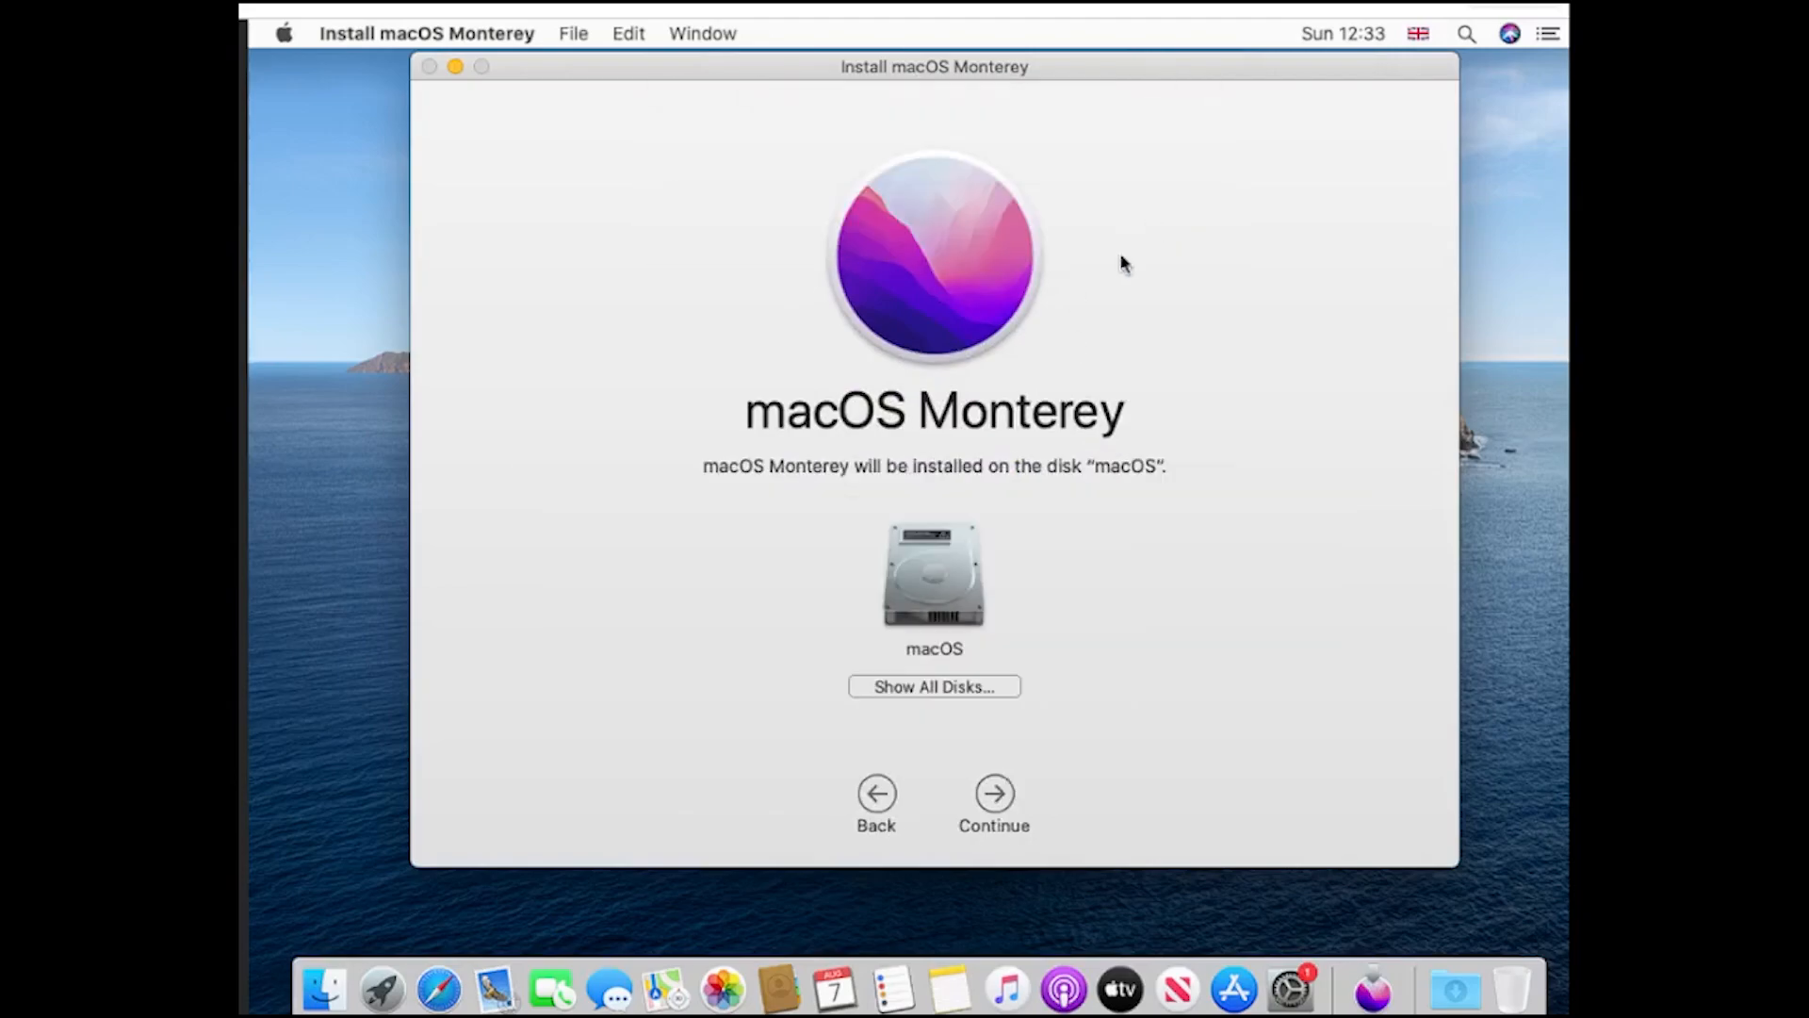
click(999, 799)
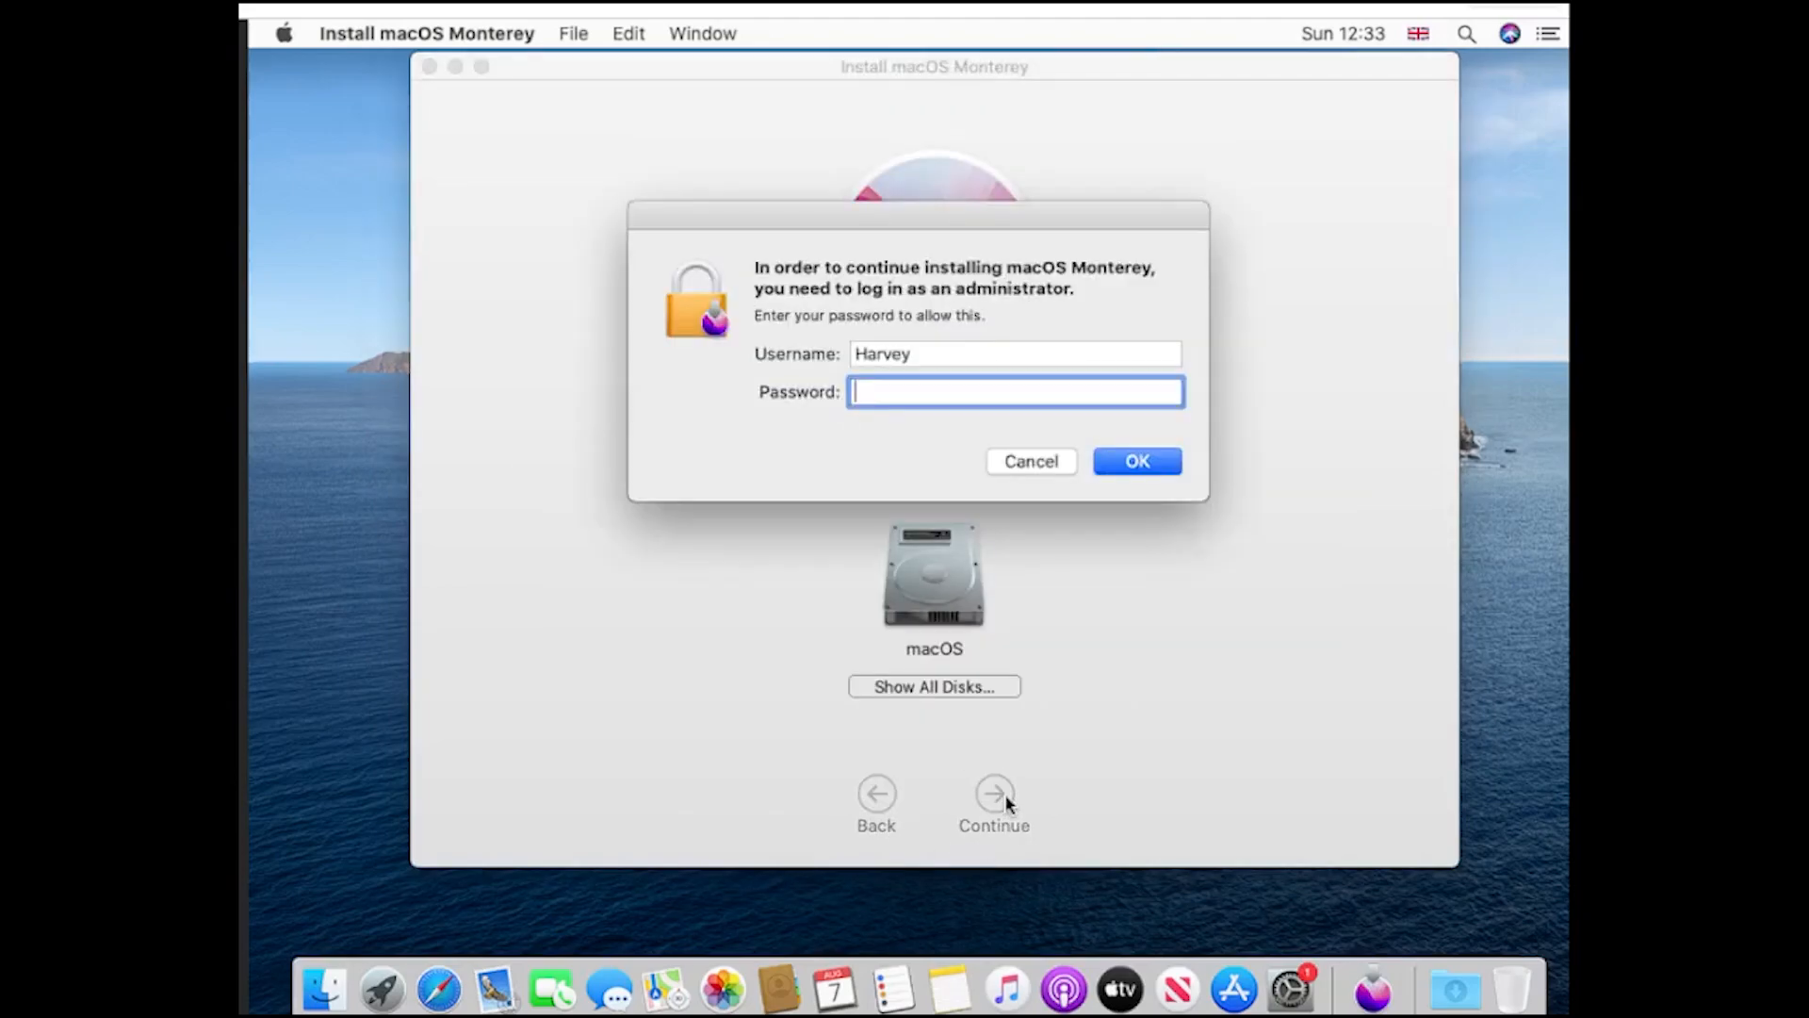
text(**********)
key(Return)
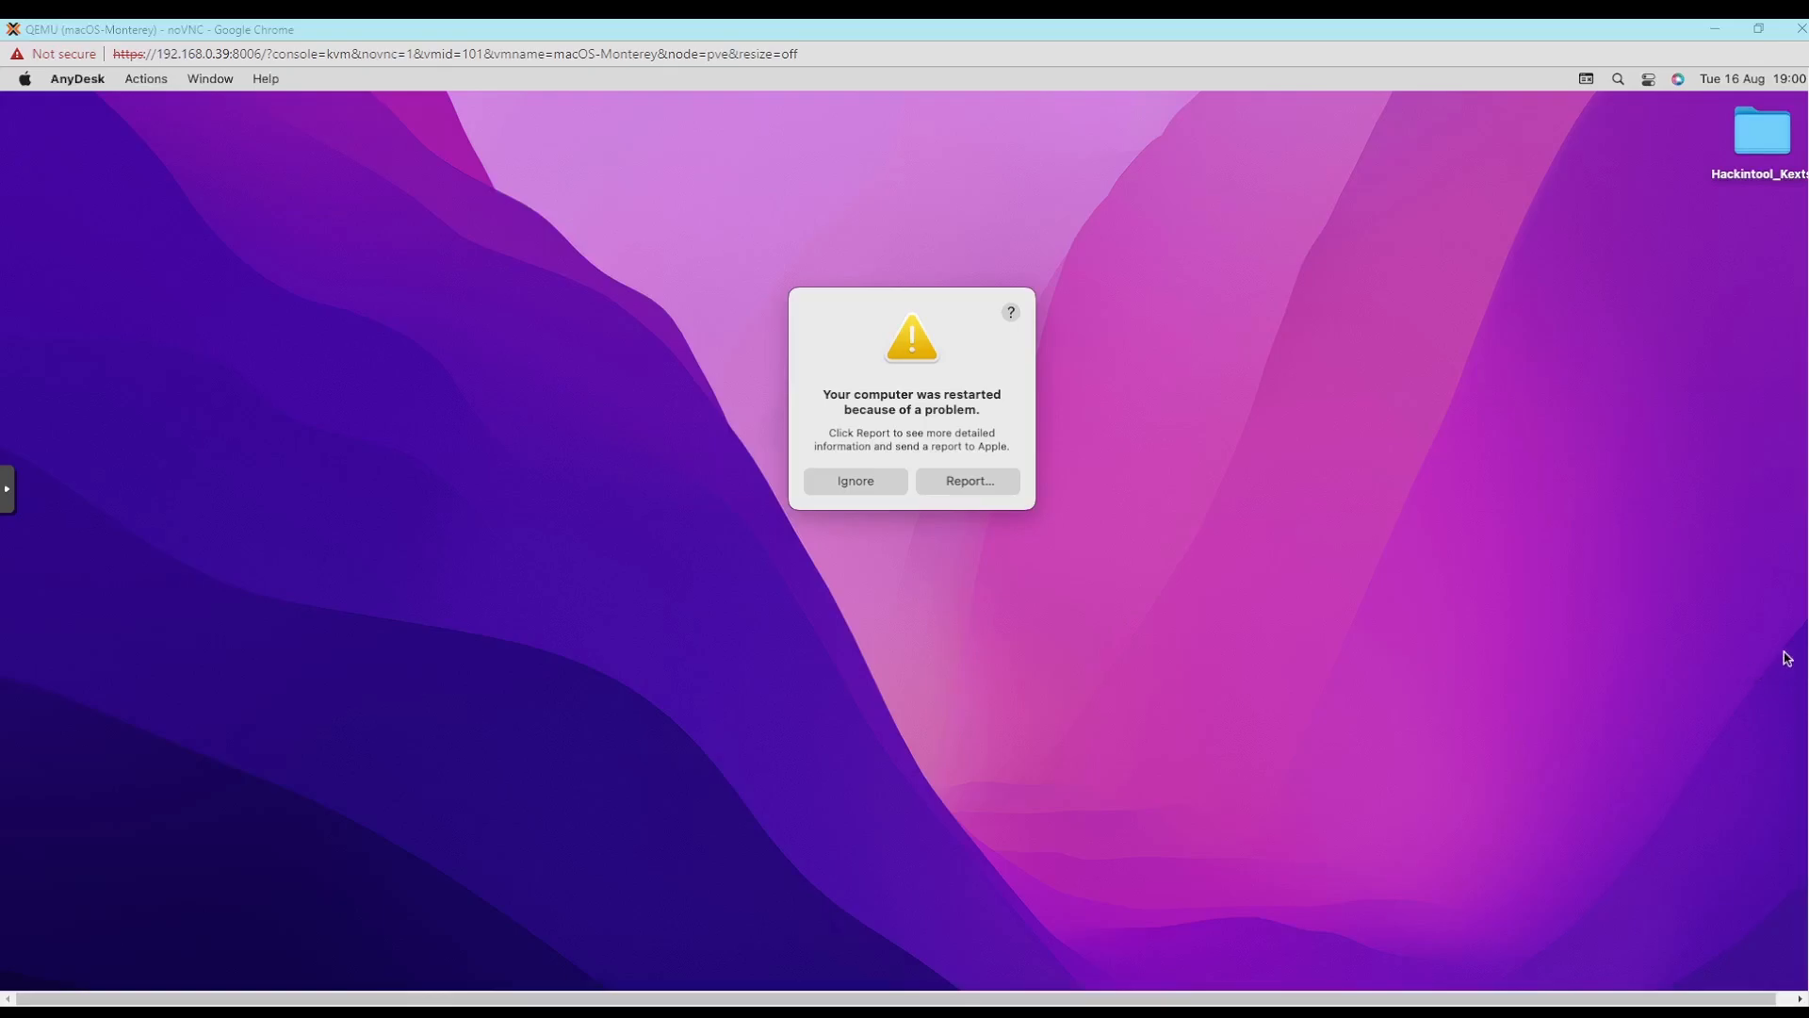
- Restore the macOS-Monterey console window from full size and dismiss the restart warning and the WindowServer problem report
drag(1808, 660, 1808, 763)
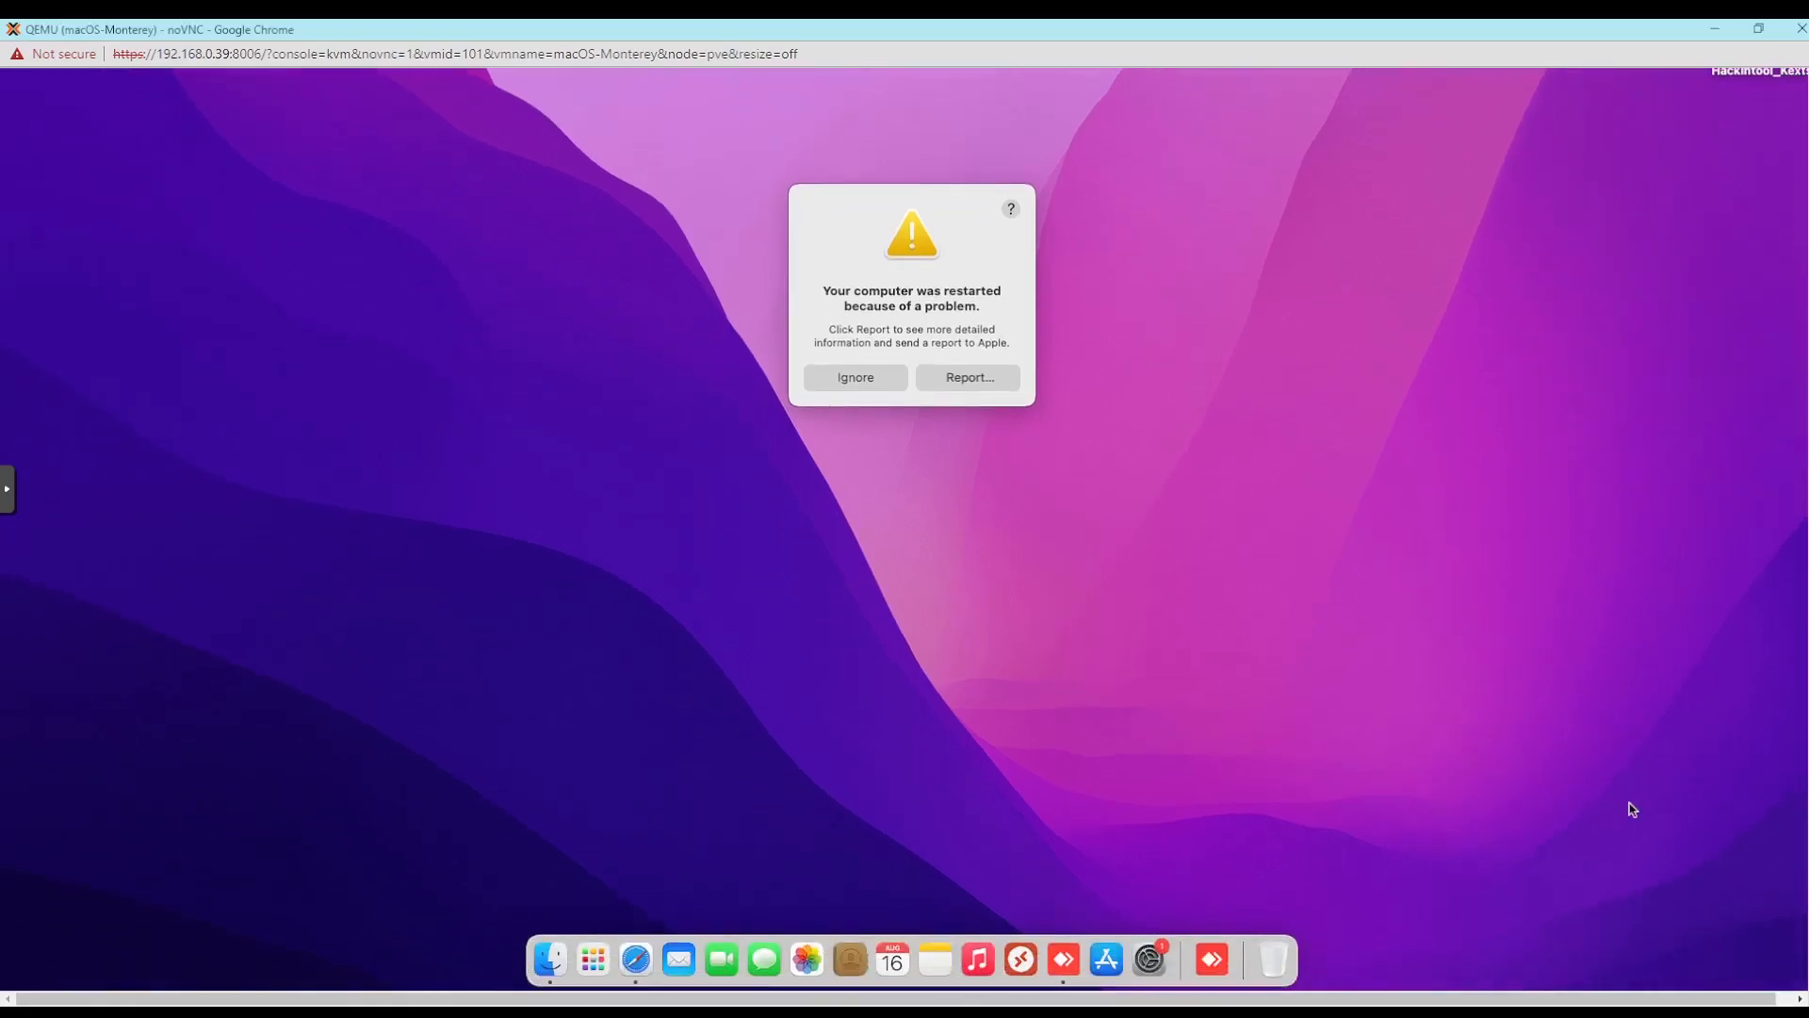
double_click(1168, 28)
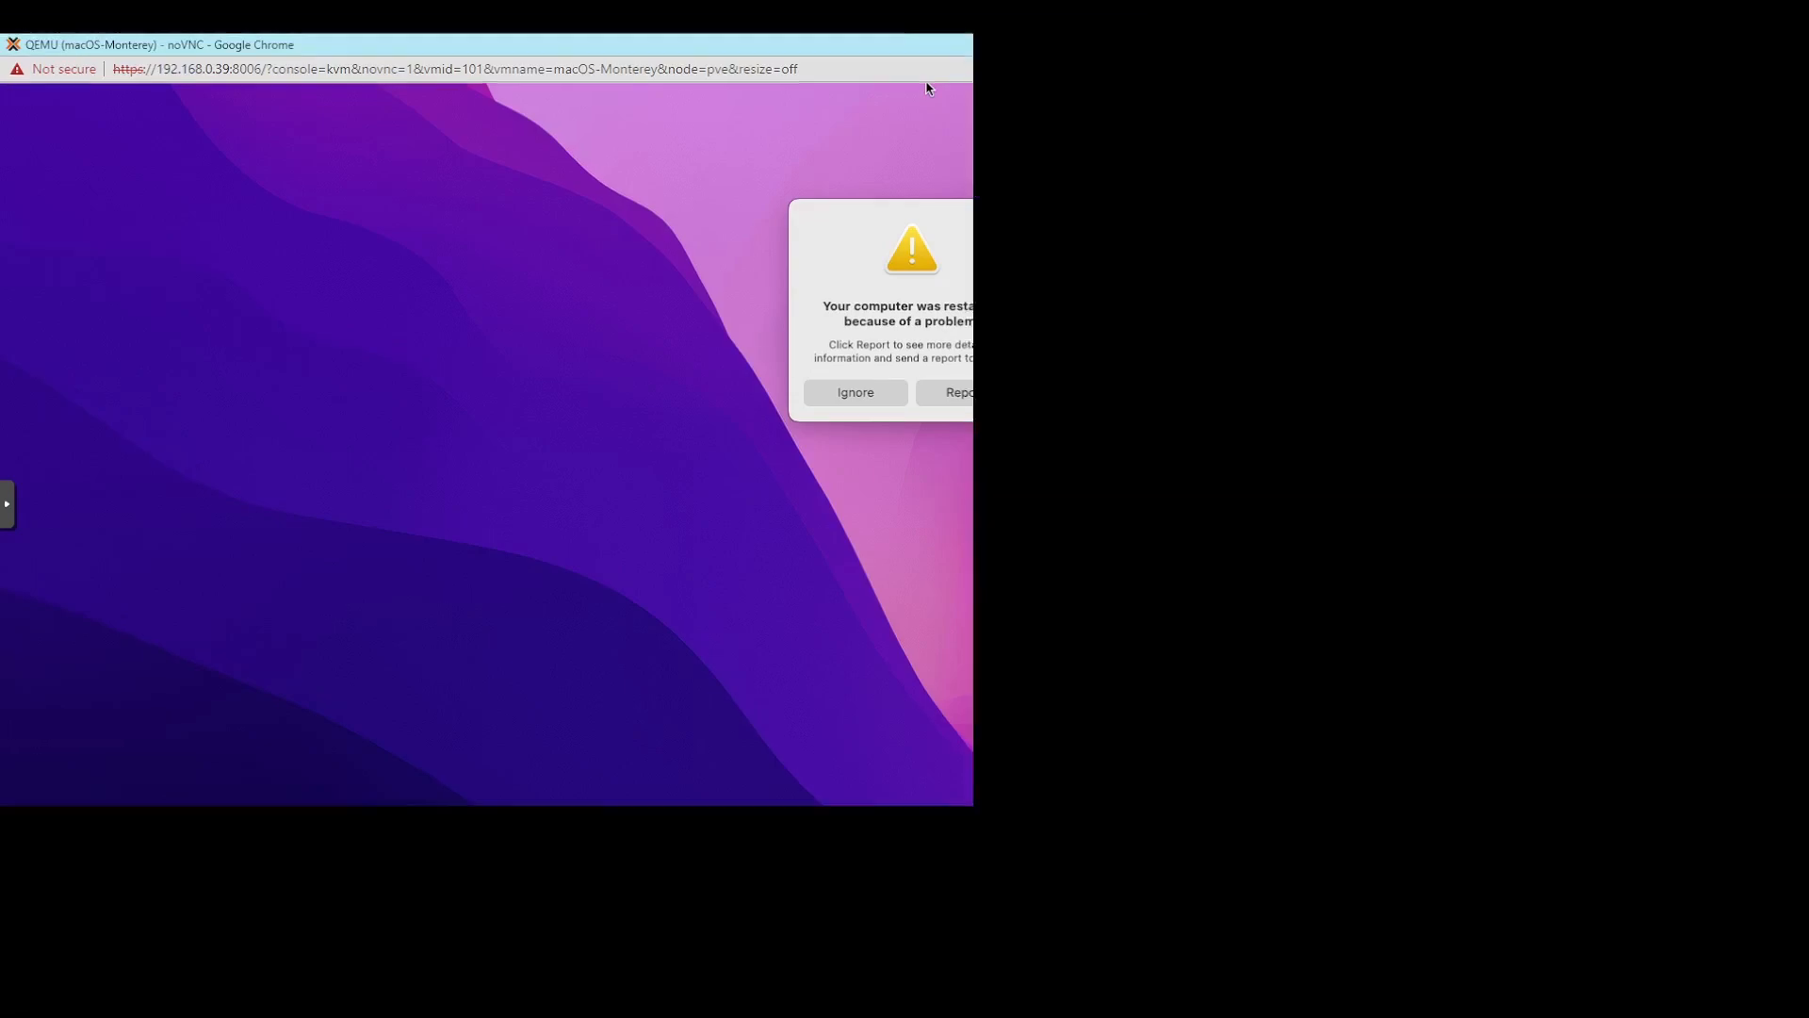
drag(926, 85, 1147, 52)
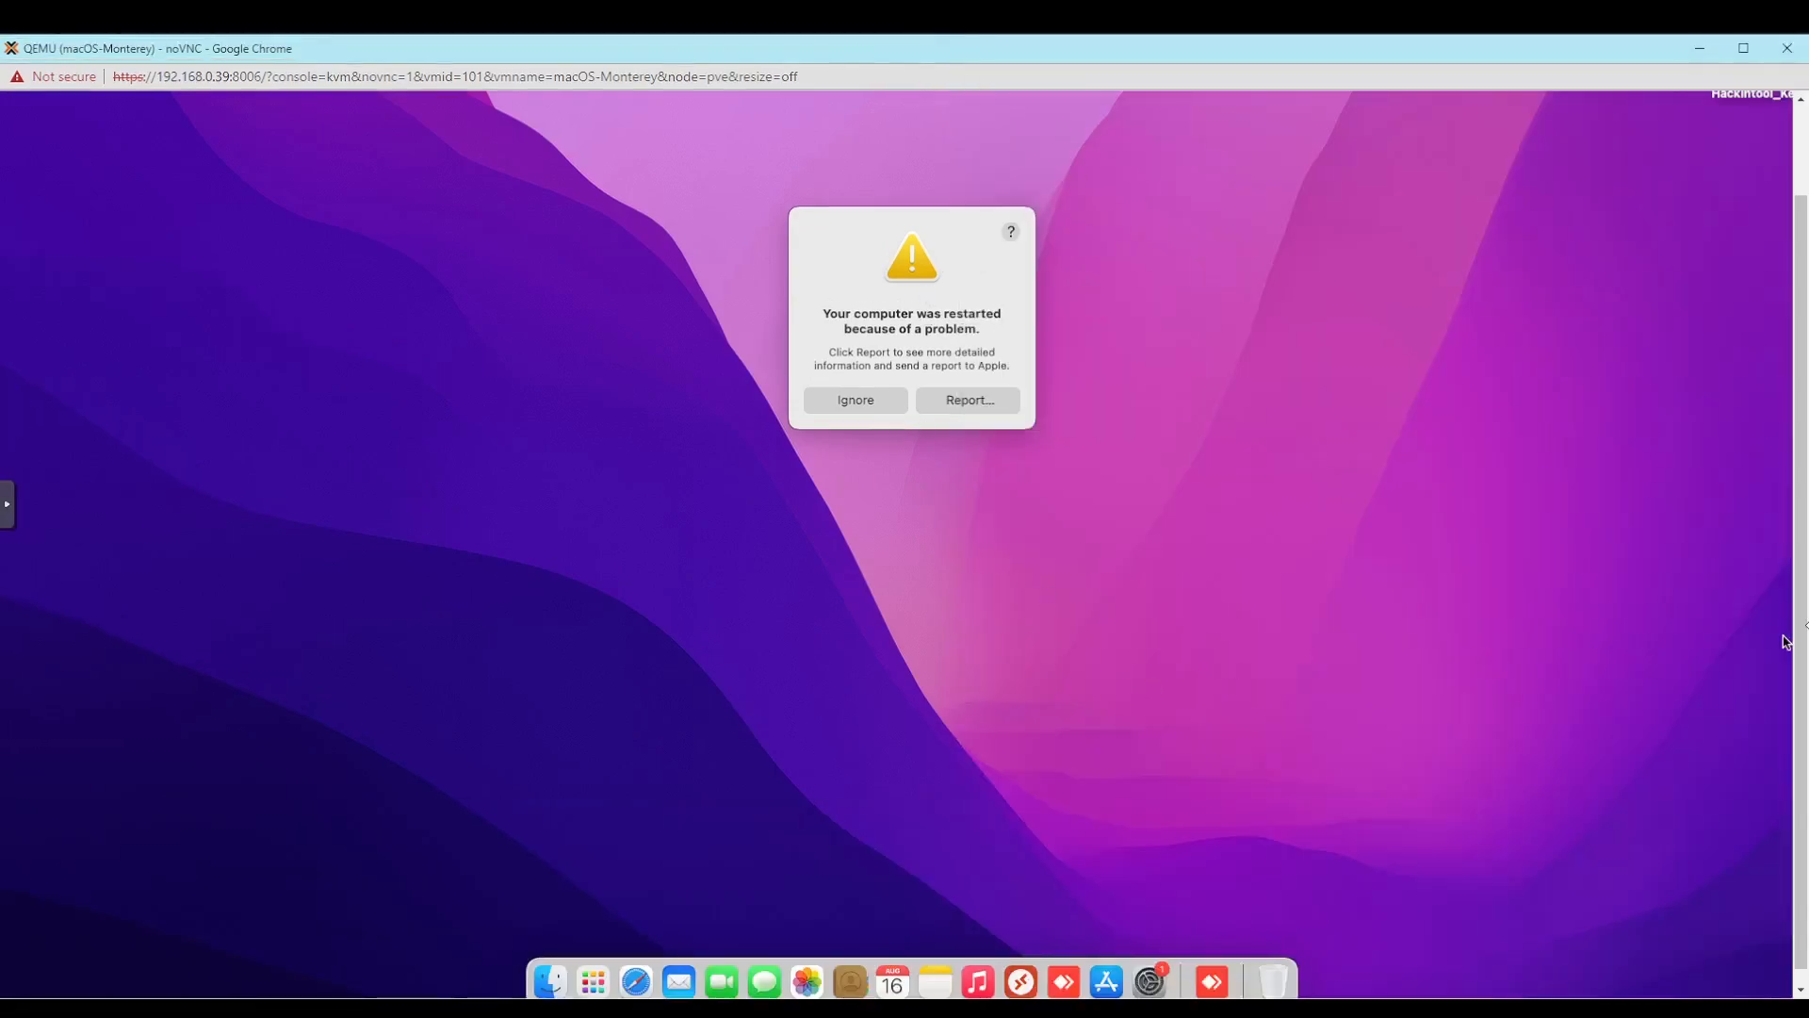
drag(1800, 608, 1801, 504)
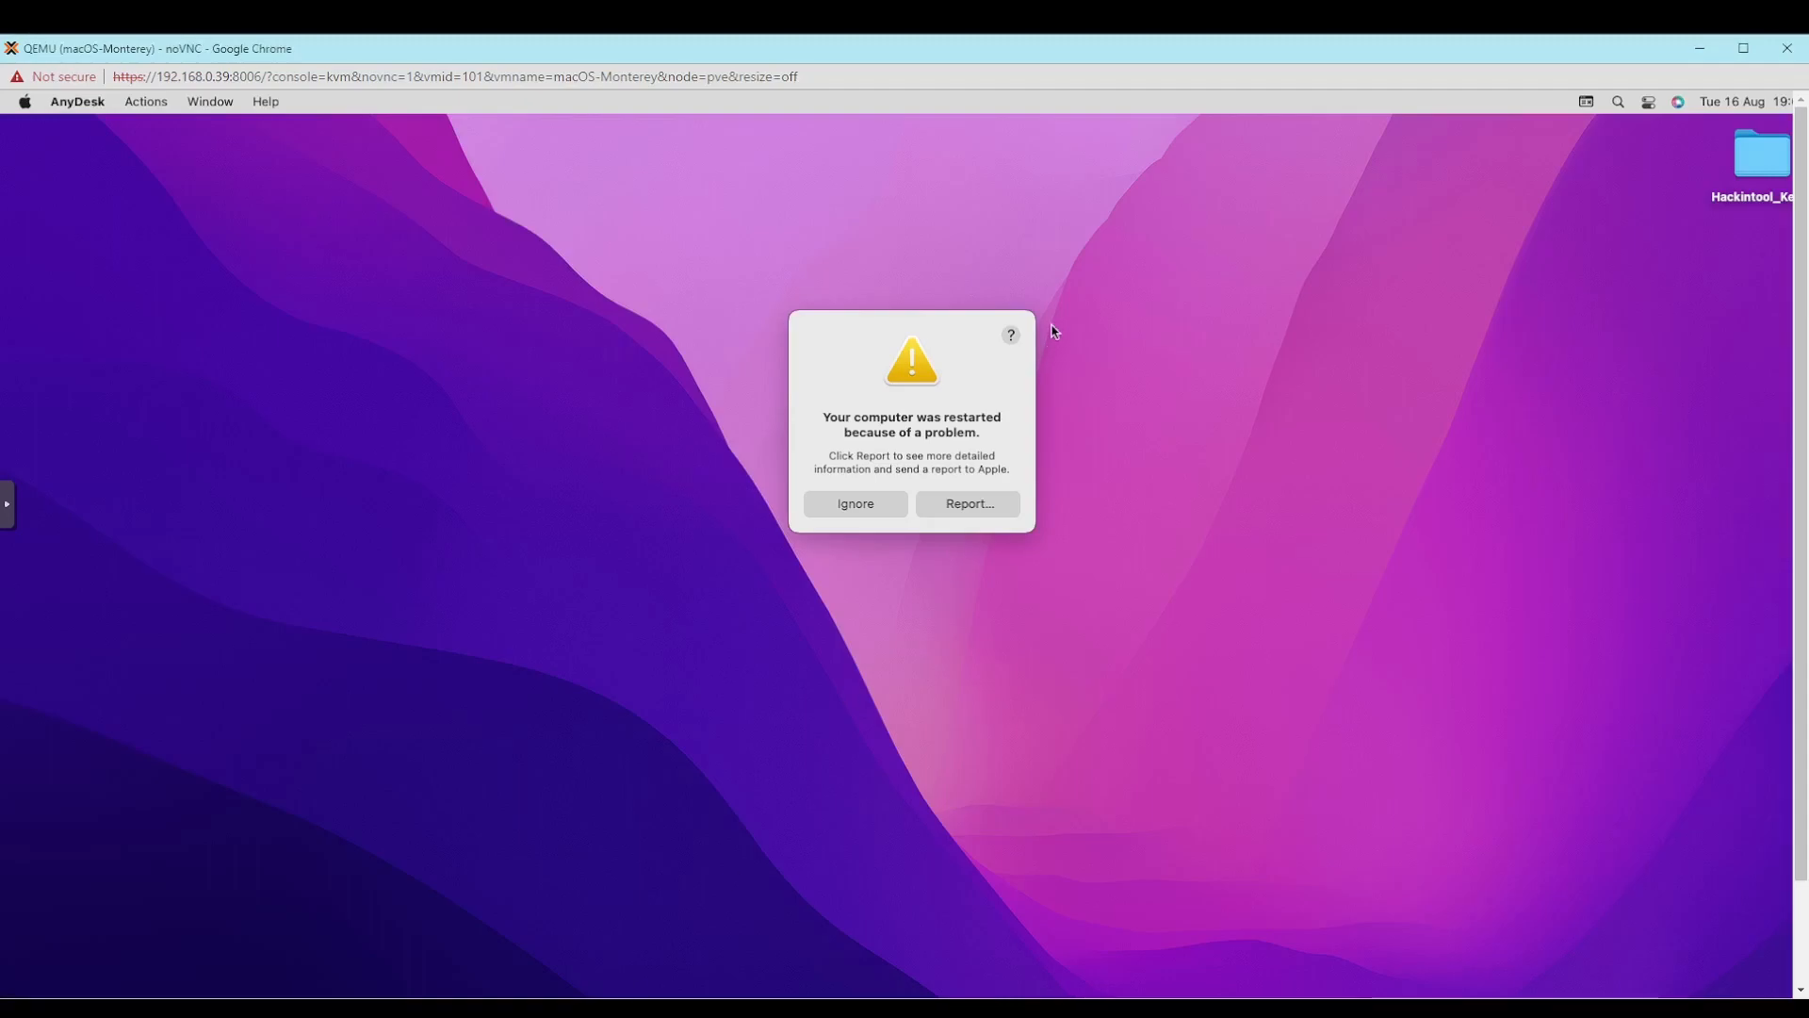
click(880, 508)
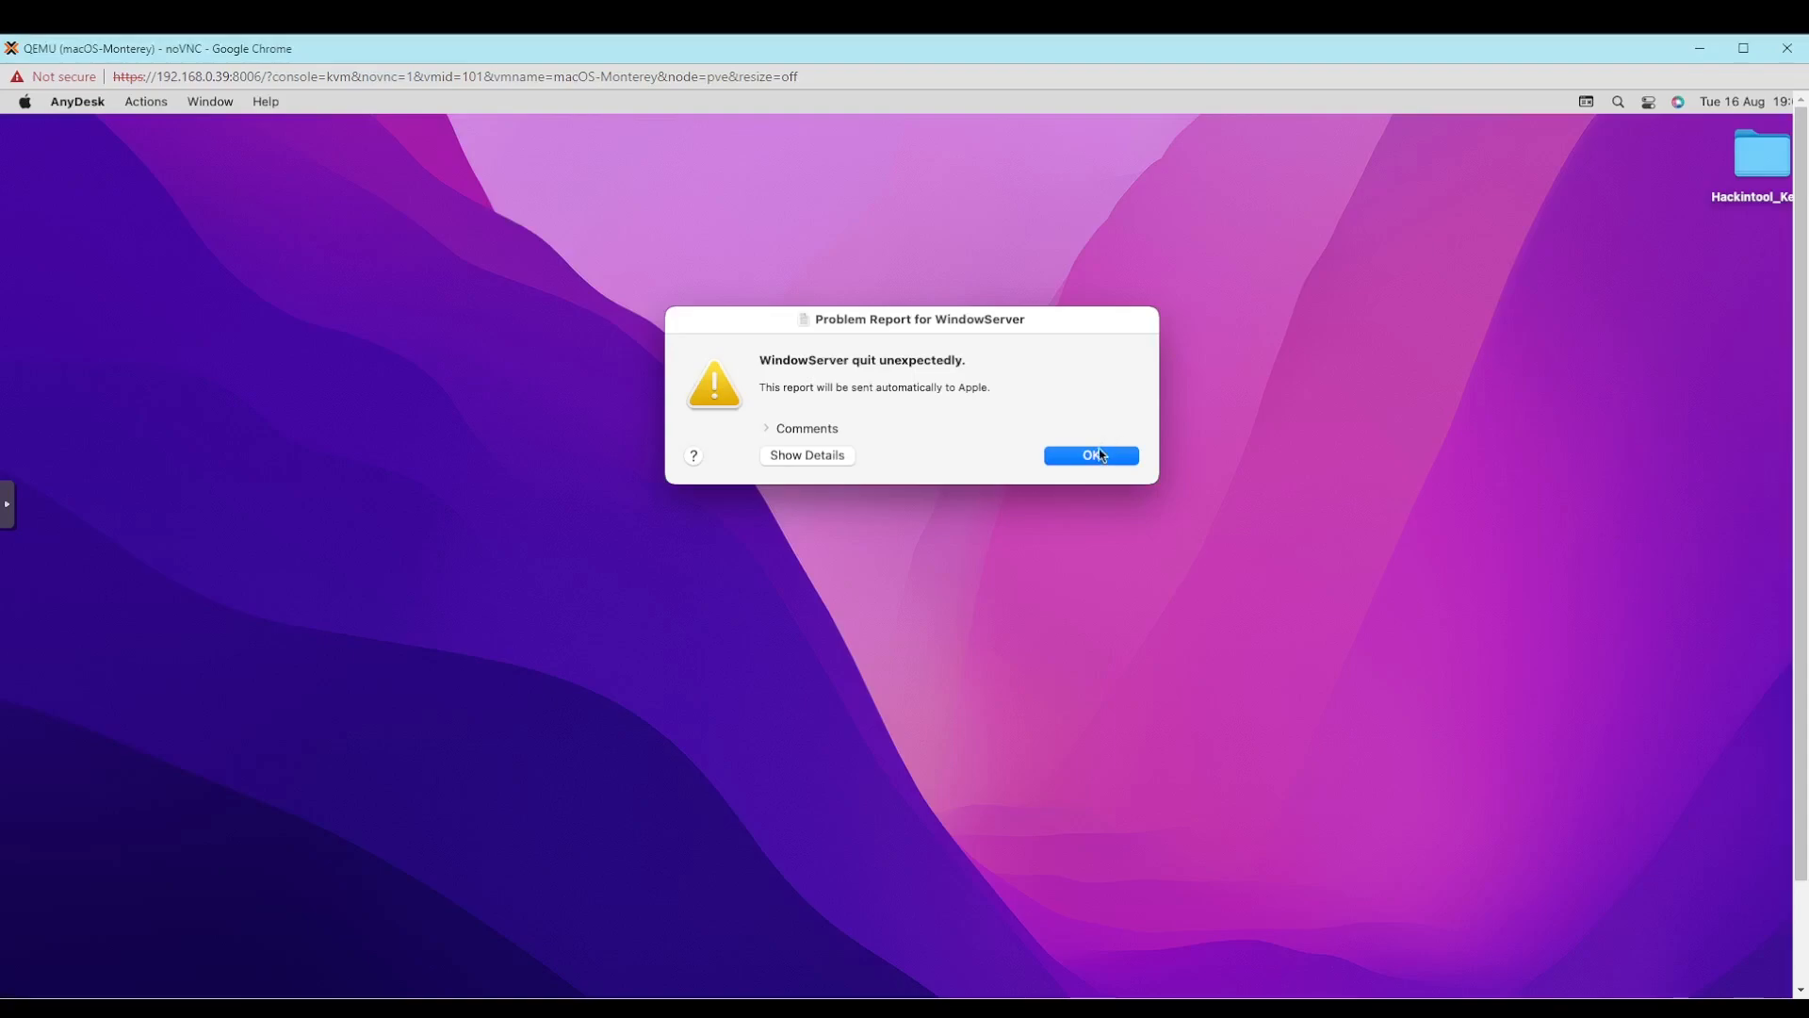
click(1100, 456)
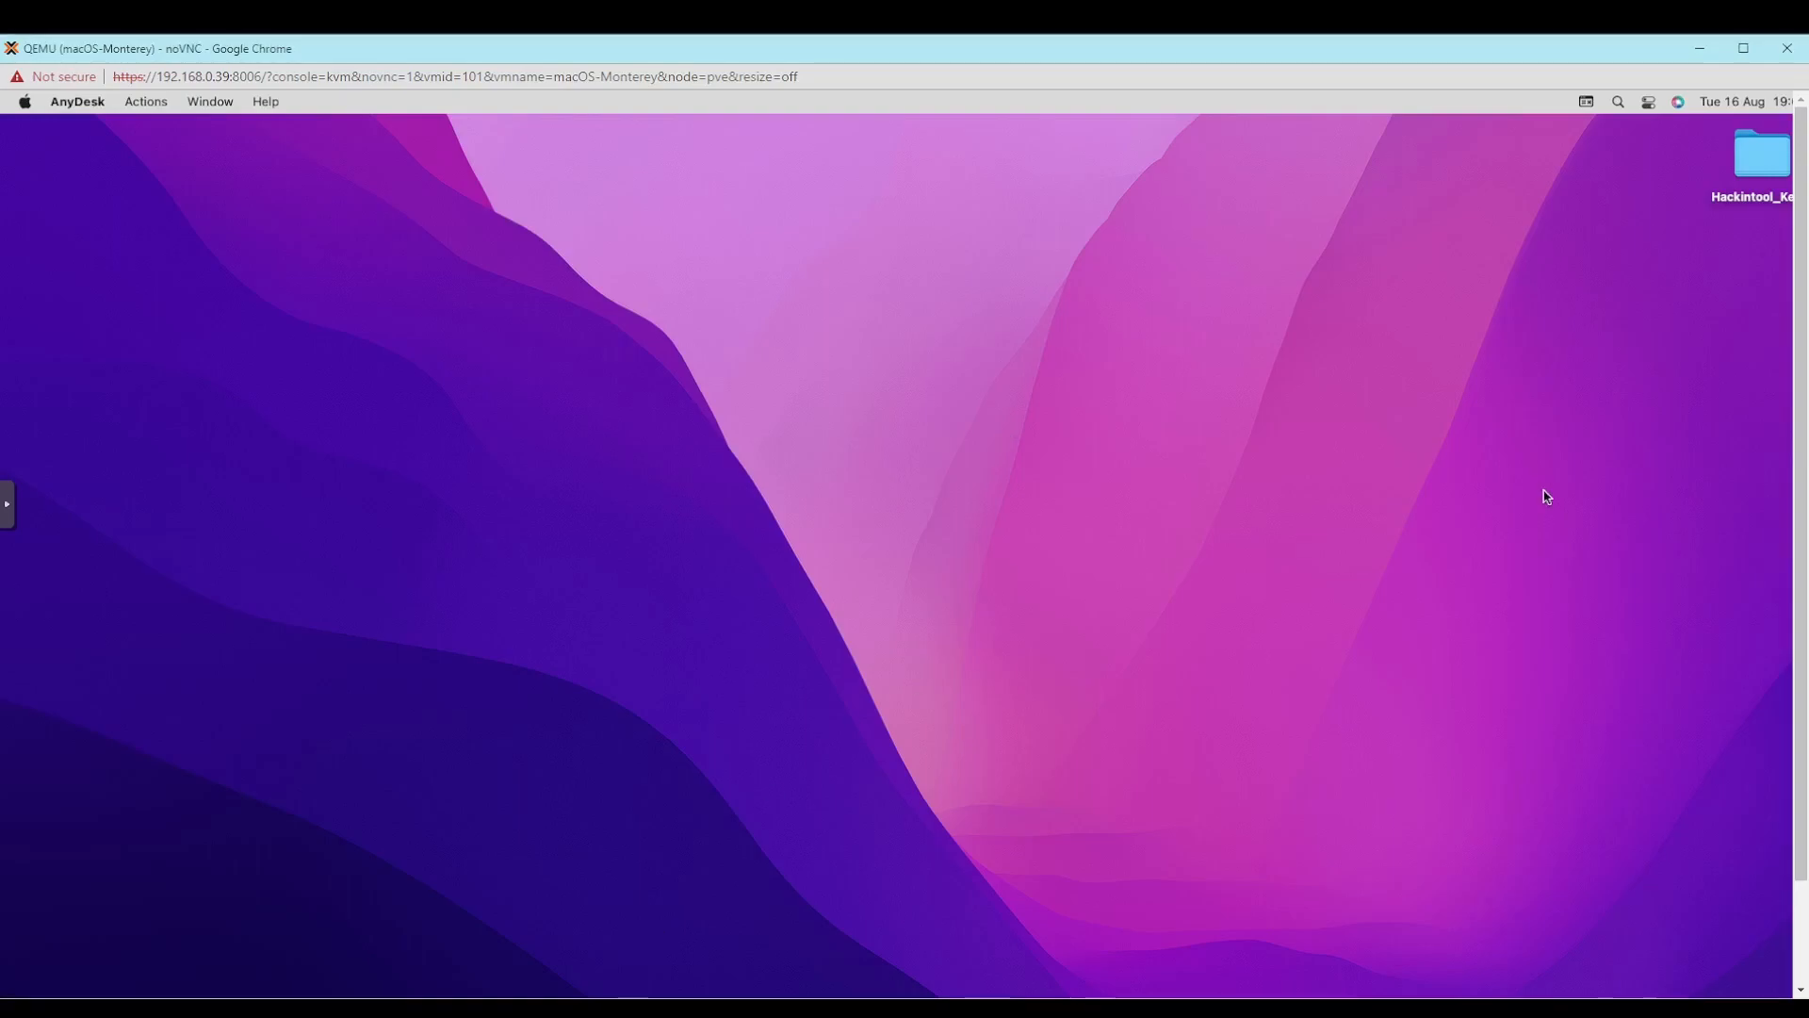
- Look over the installed applications in Launchpad and return to the desktop
drag(1801, 456, 1782, 666)
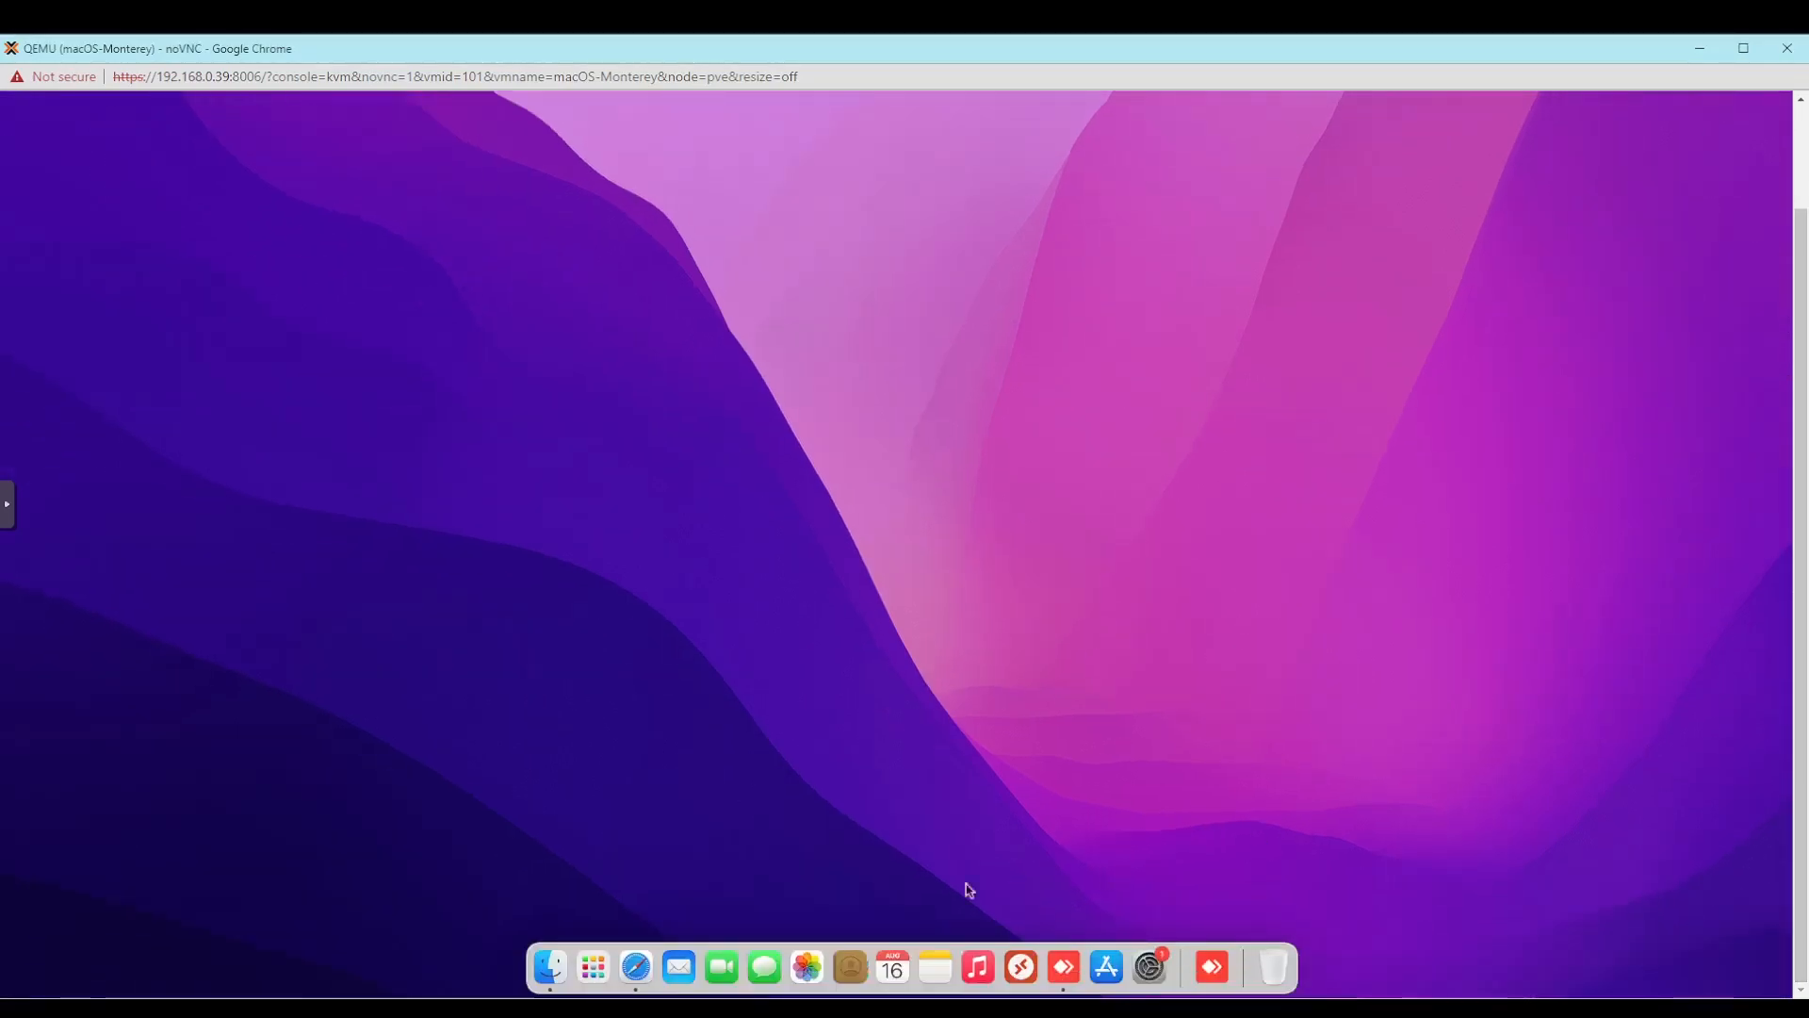
click(593, 980)
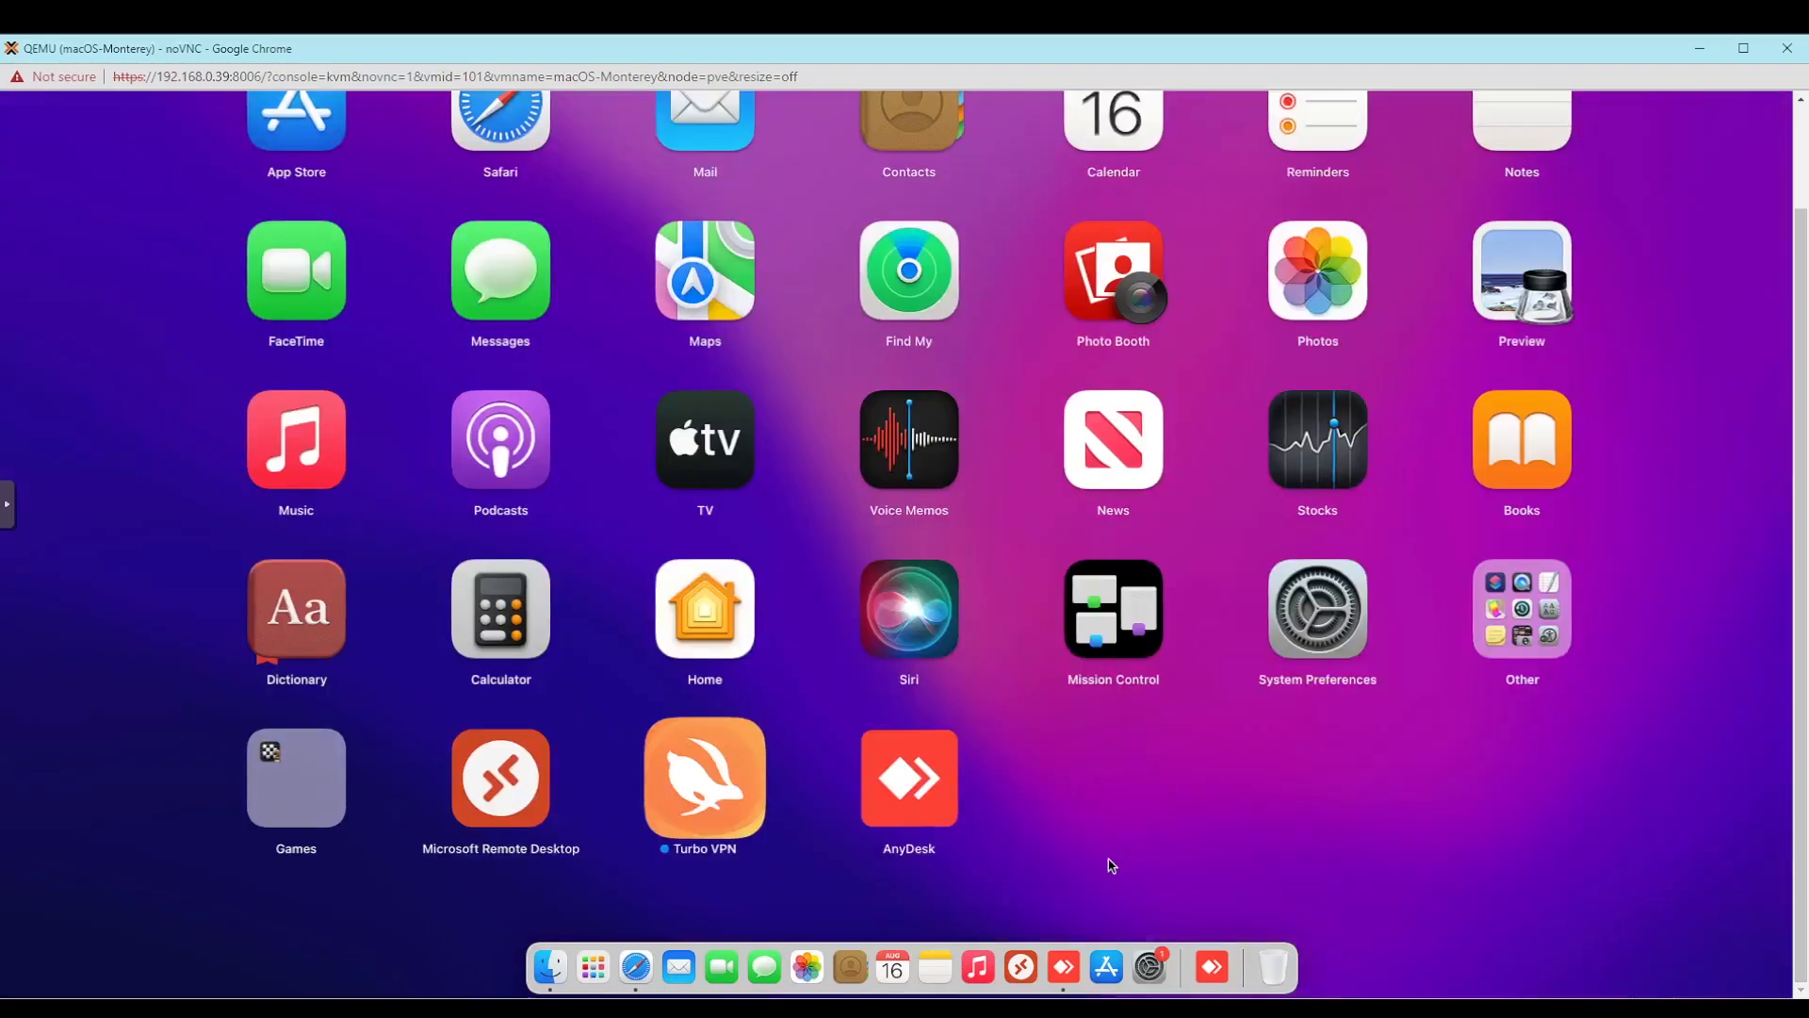
click(1131, 774)
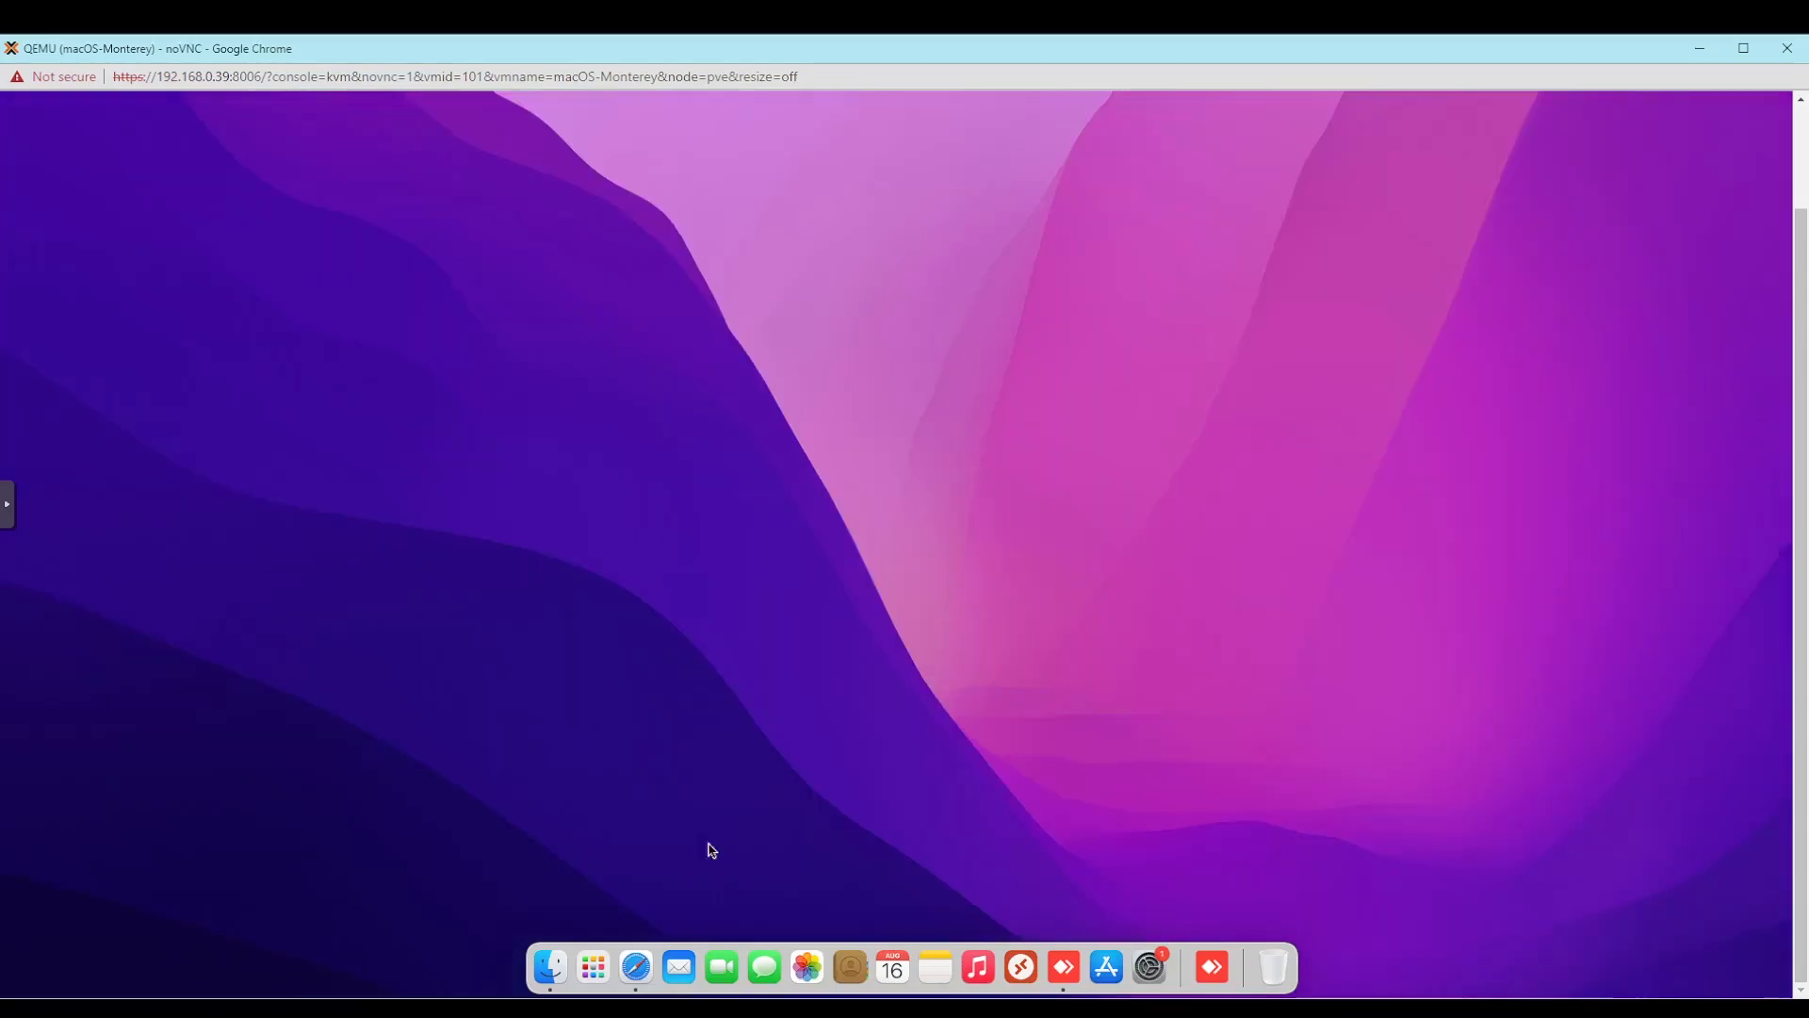
- Launch Hackintool from the Downloads folder in a new Finder window and decline automatic update checks
key(super+n)
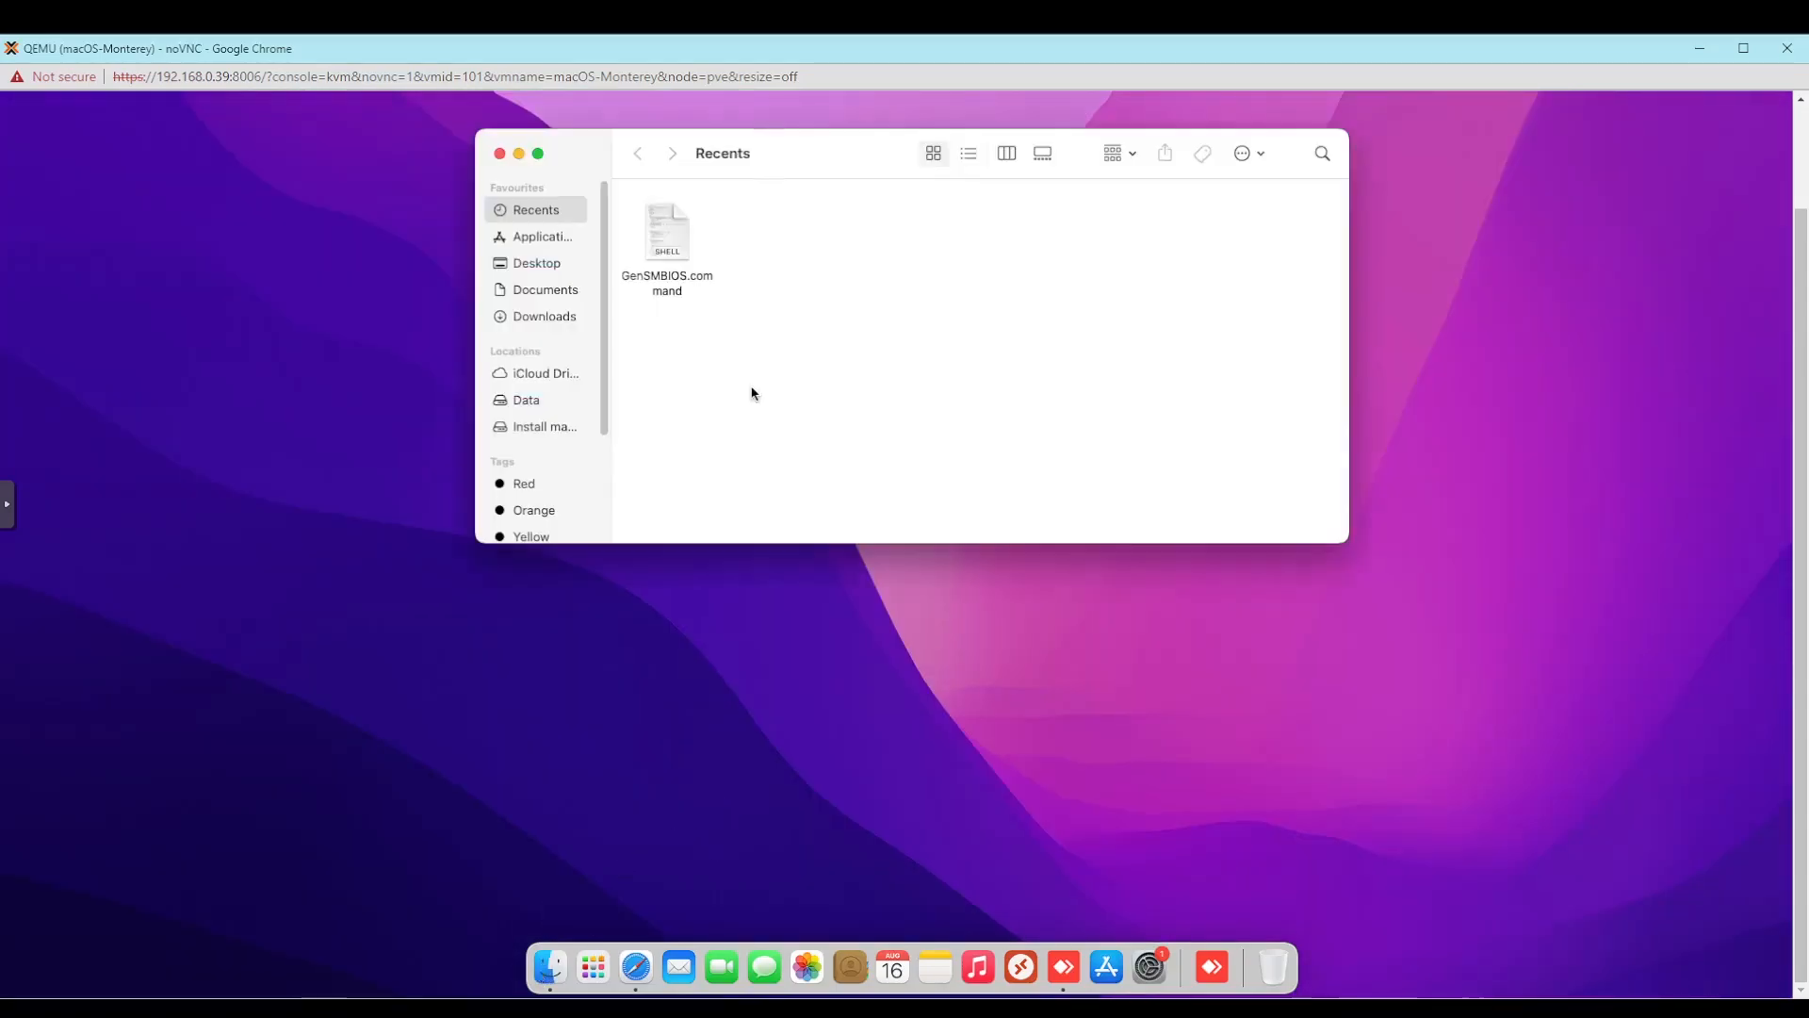
click(523, 264)
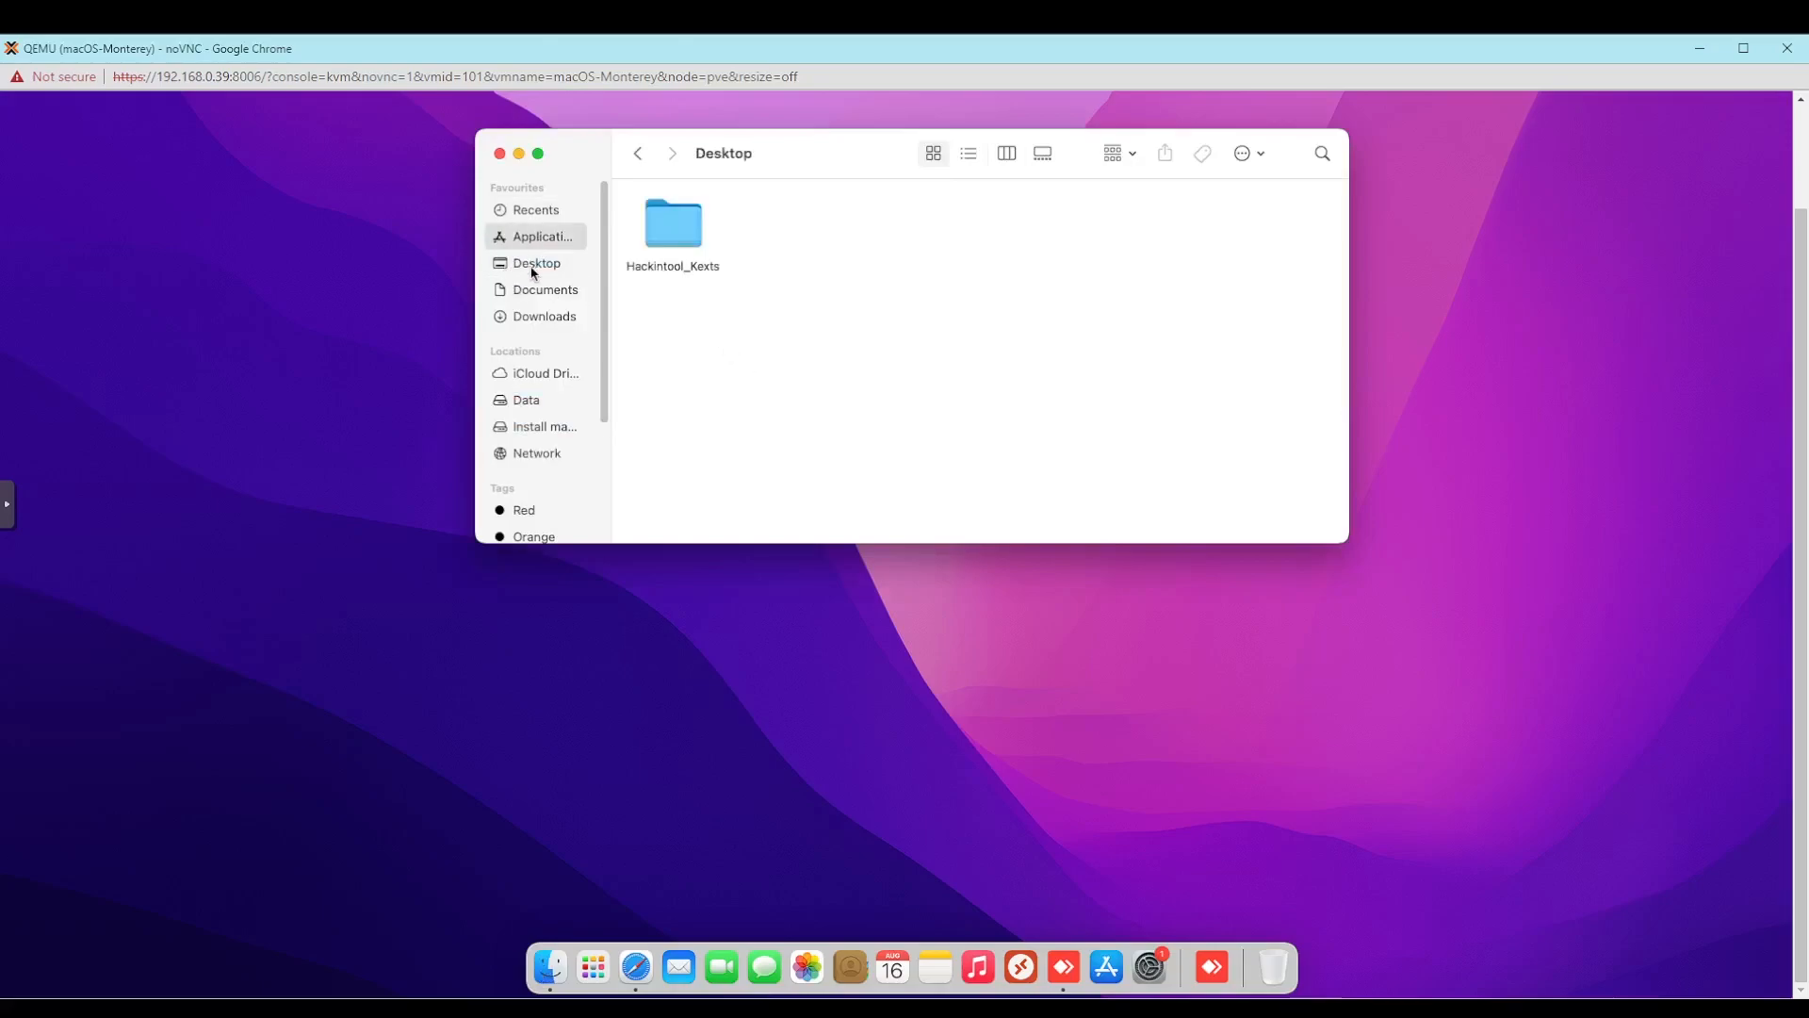
click(539, 290)
click(542, 318)
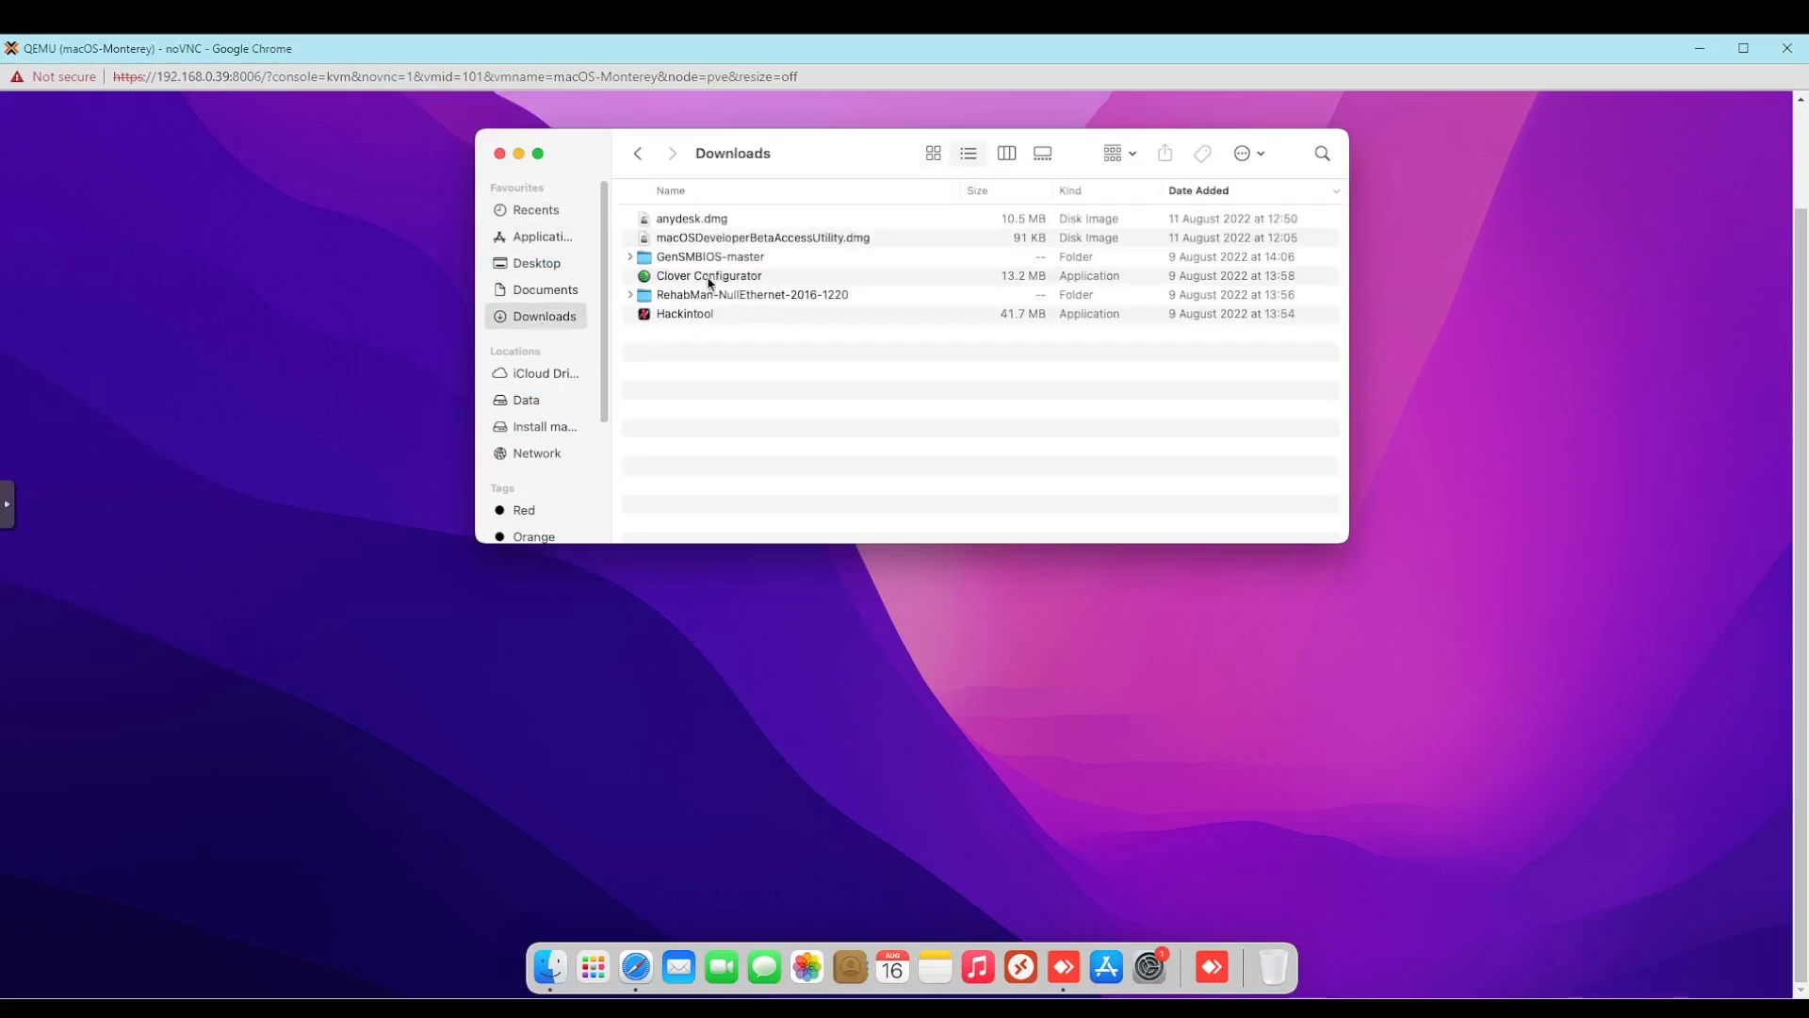
click(751, 316)
right_click(753, 317)
click(774, 329)
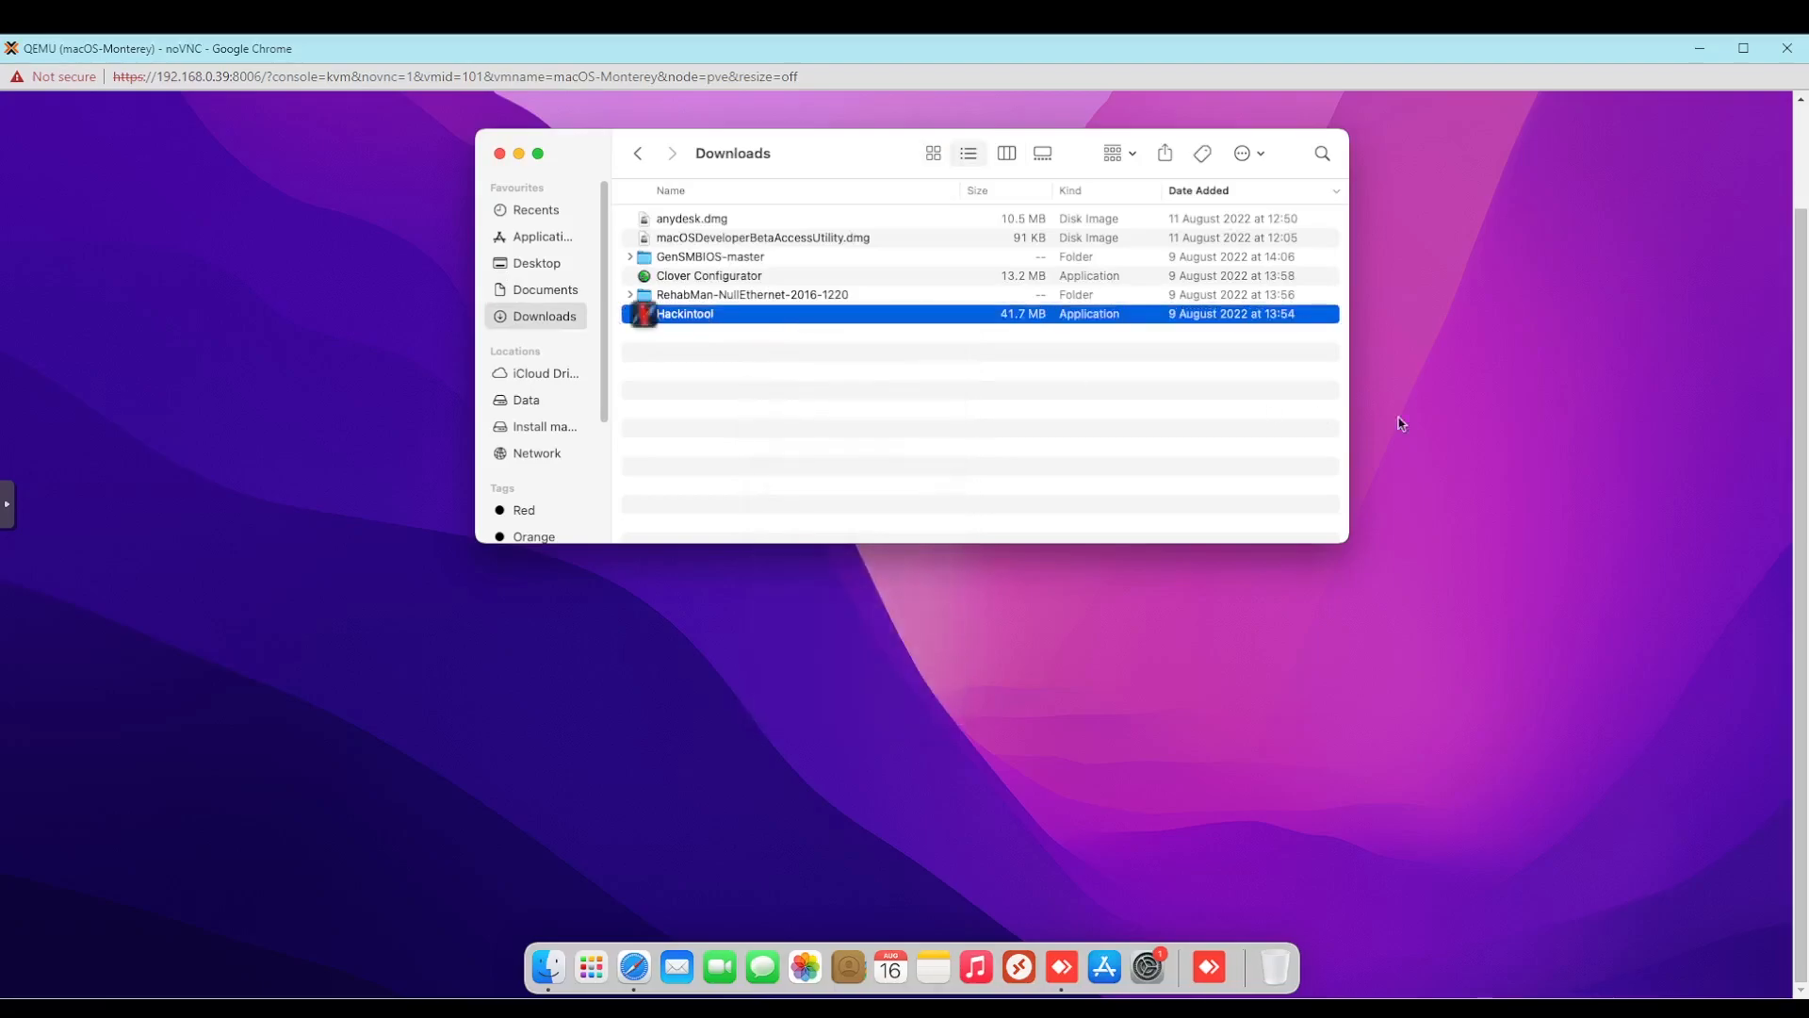
scroll(1800, 402, up, 2)
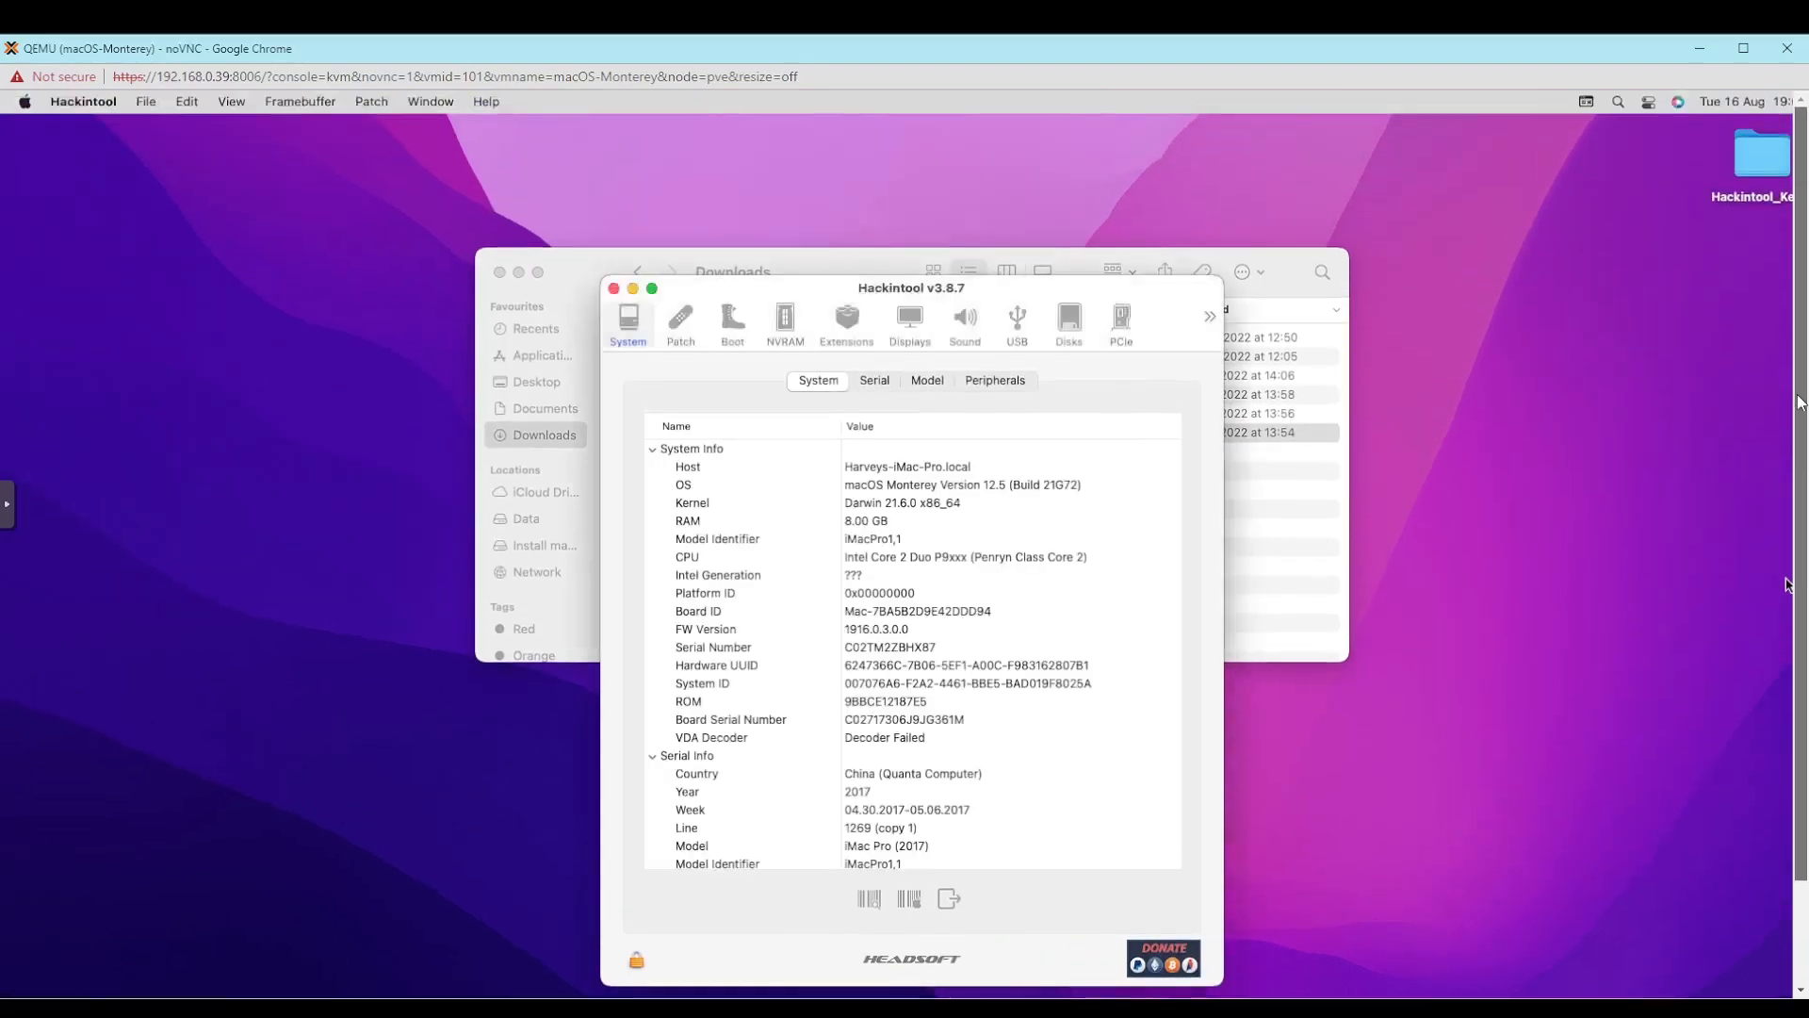
click(902, 439)
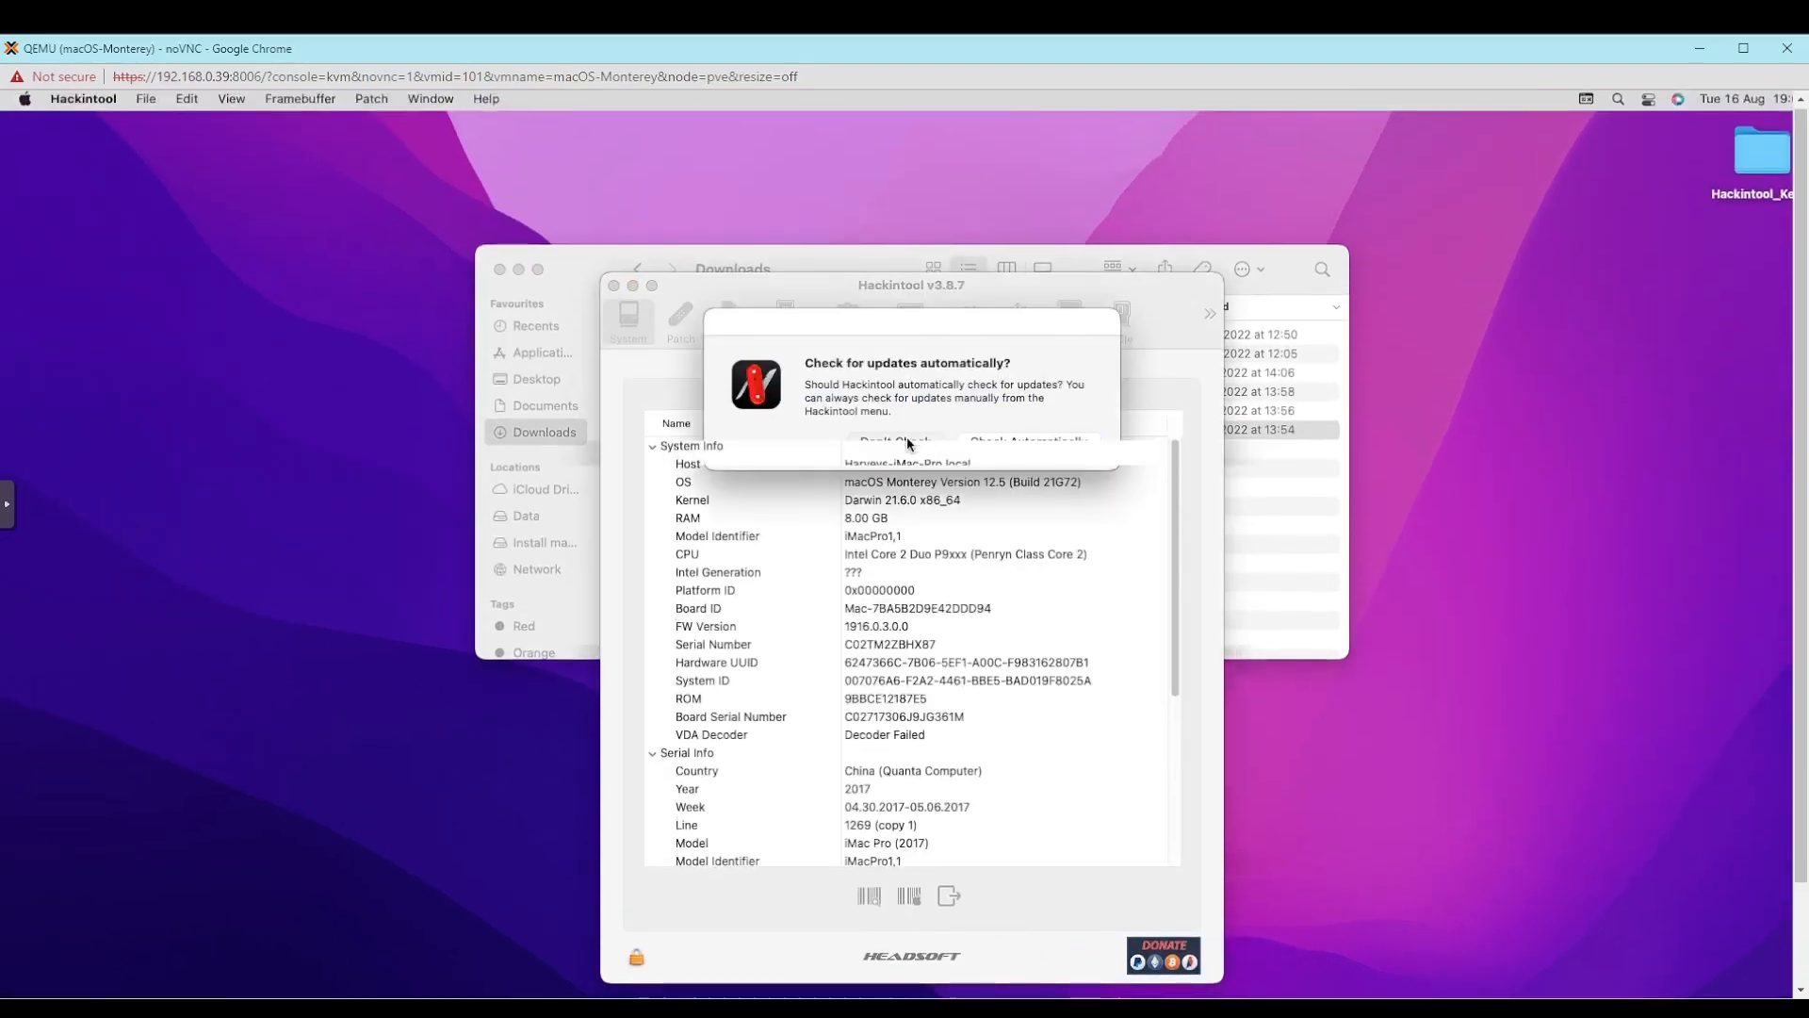
- Examine Hackintool's system information, generated serial data, model specifications and peripherals
click(1069, 592)
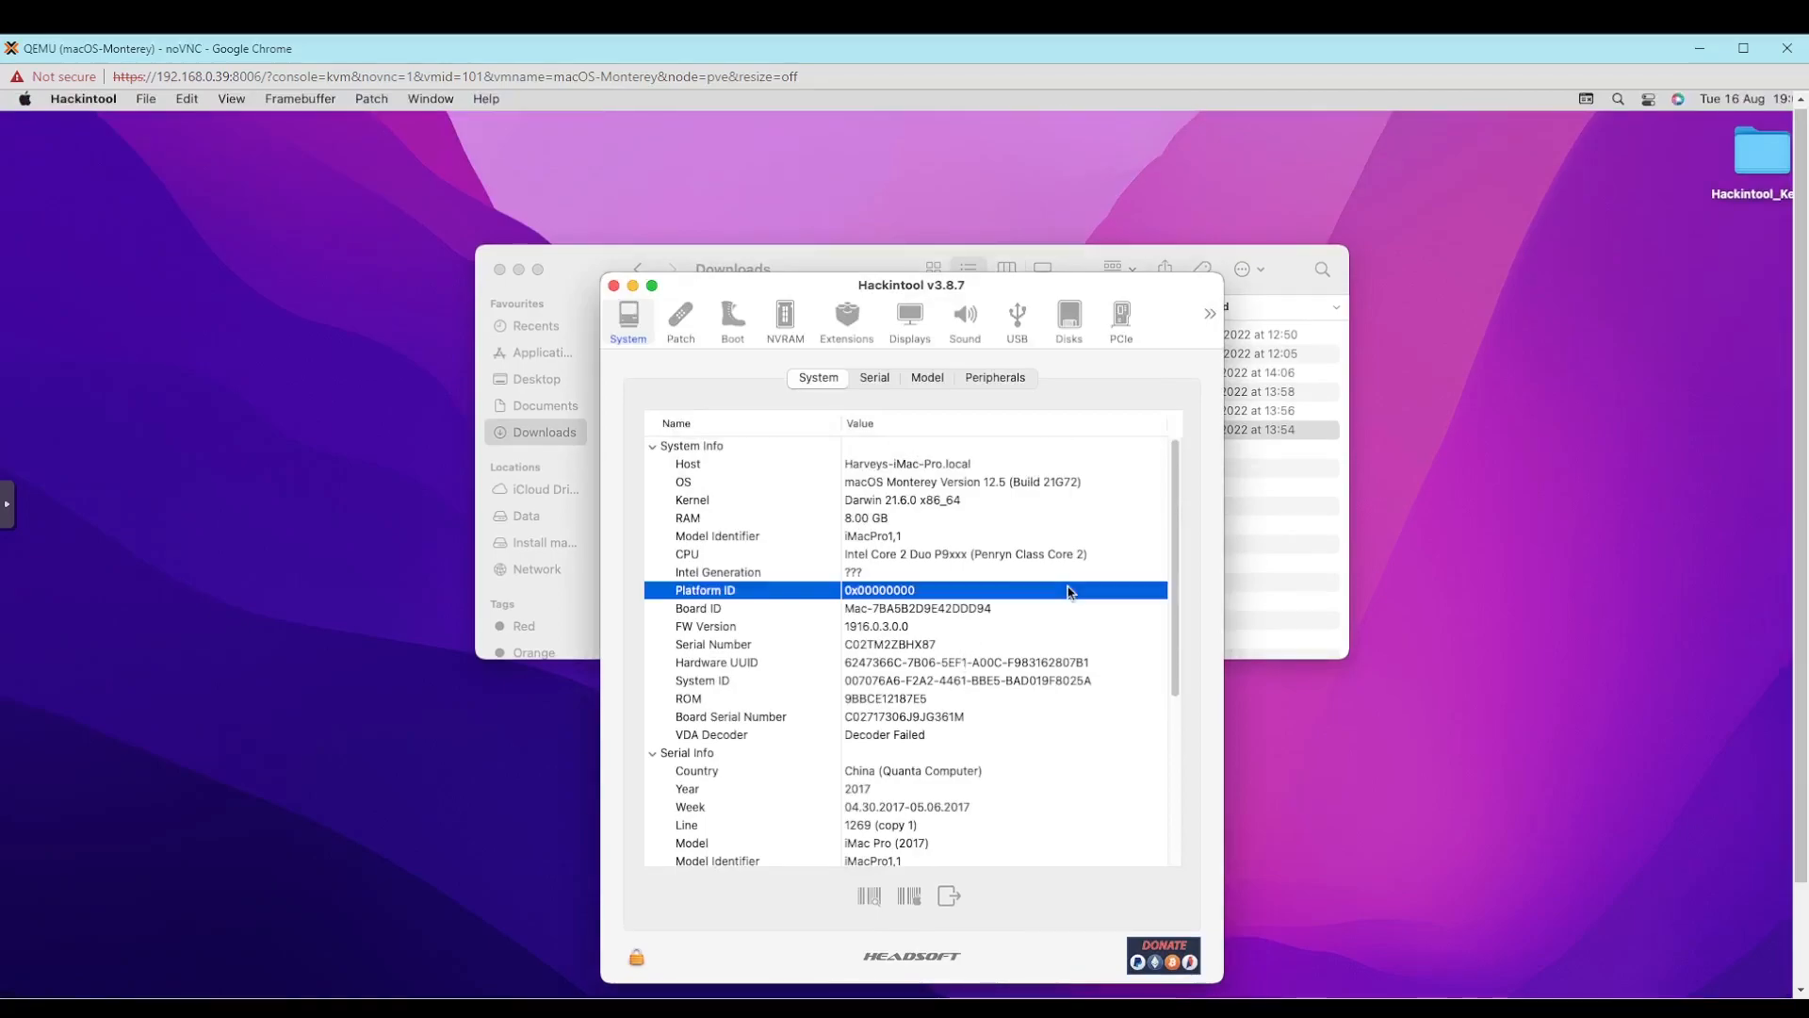
scroll(965, 551, down, 5)
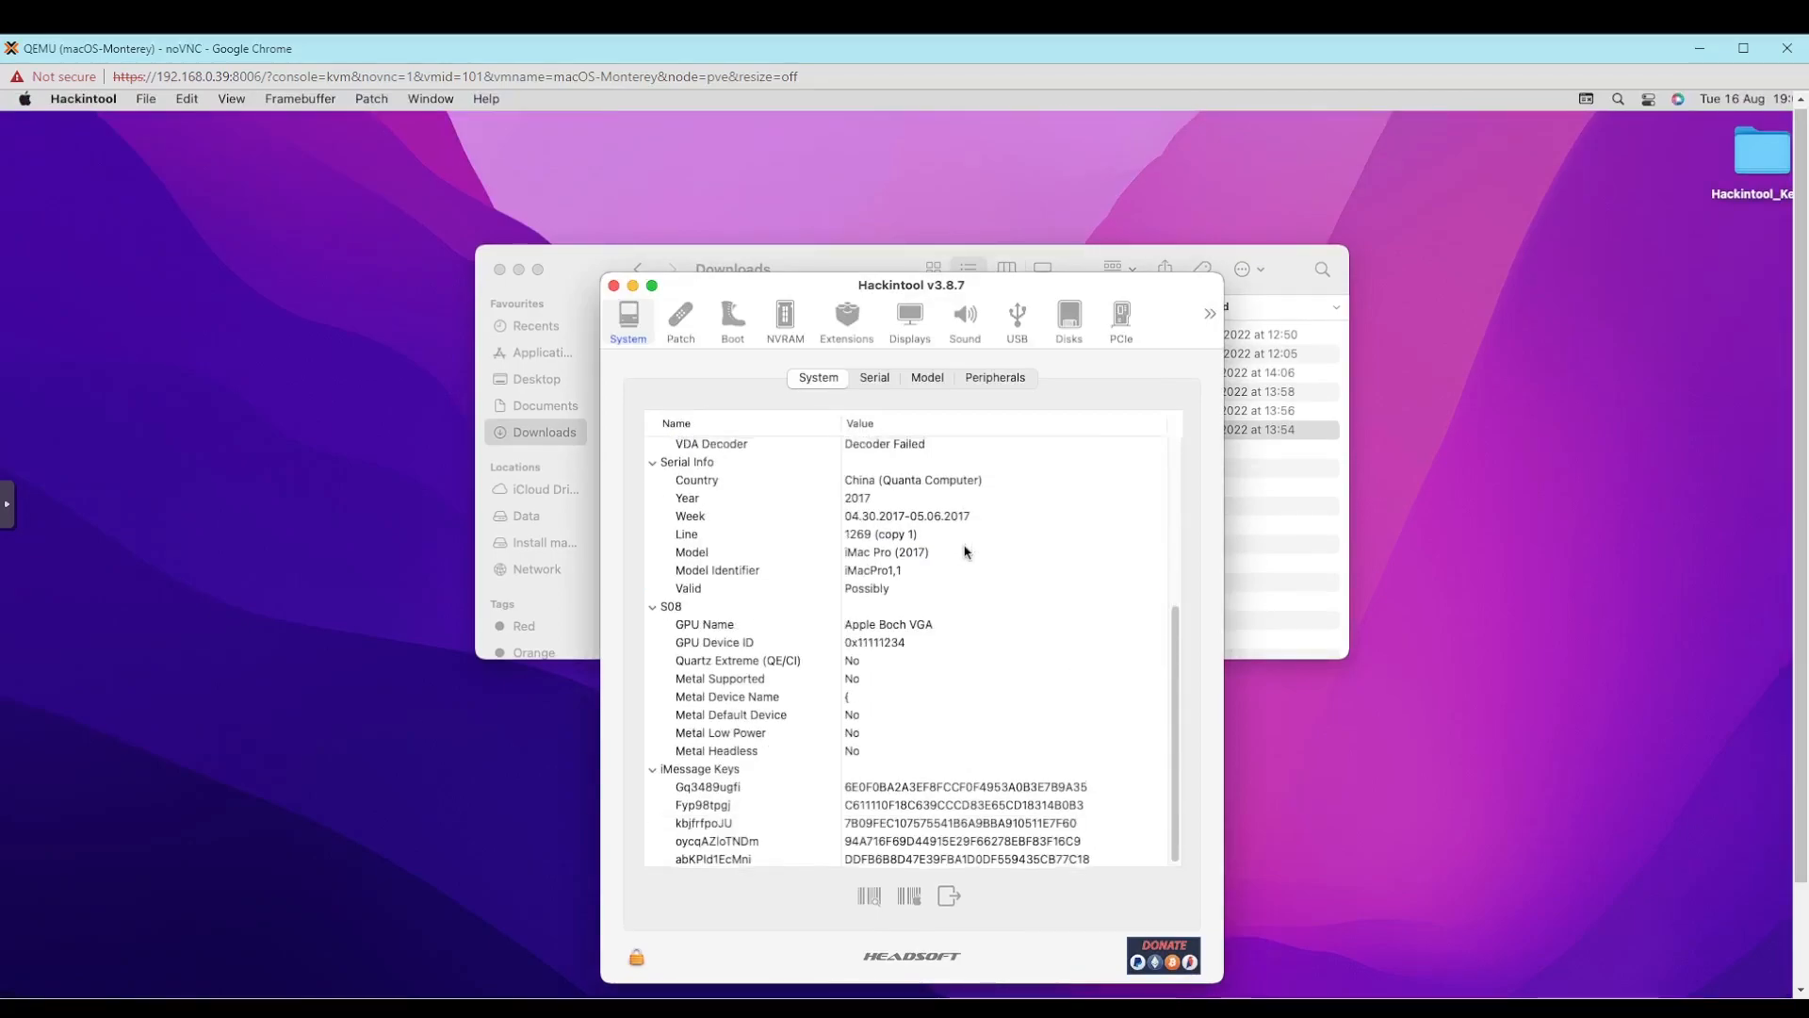
scroll(965, 551, up, 5)
click(873, 378)
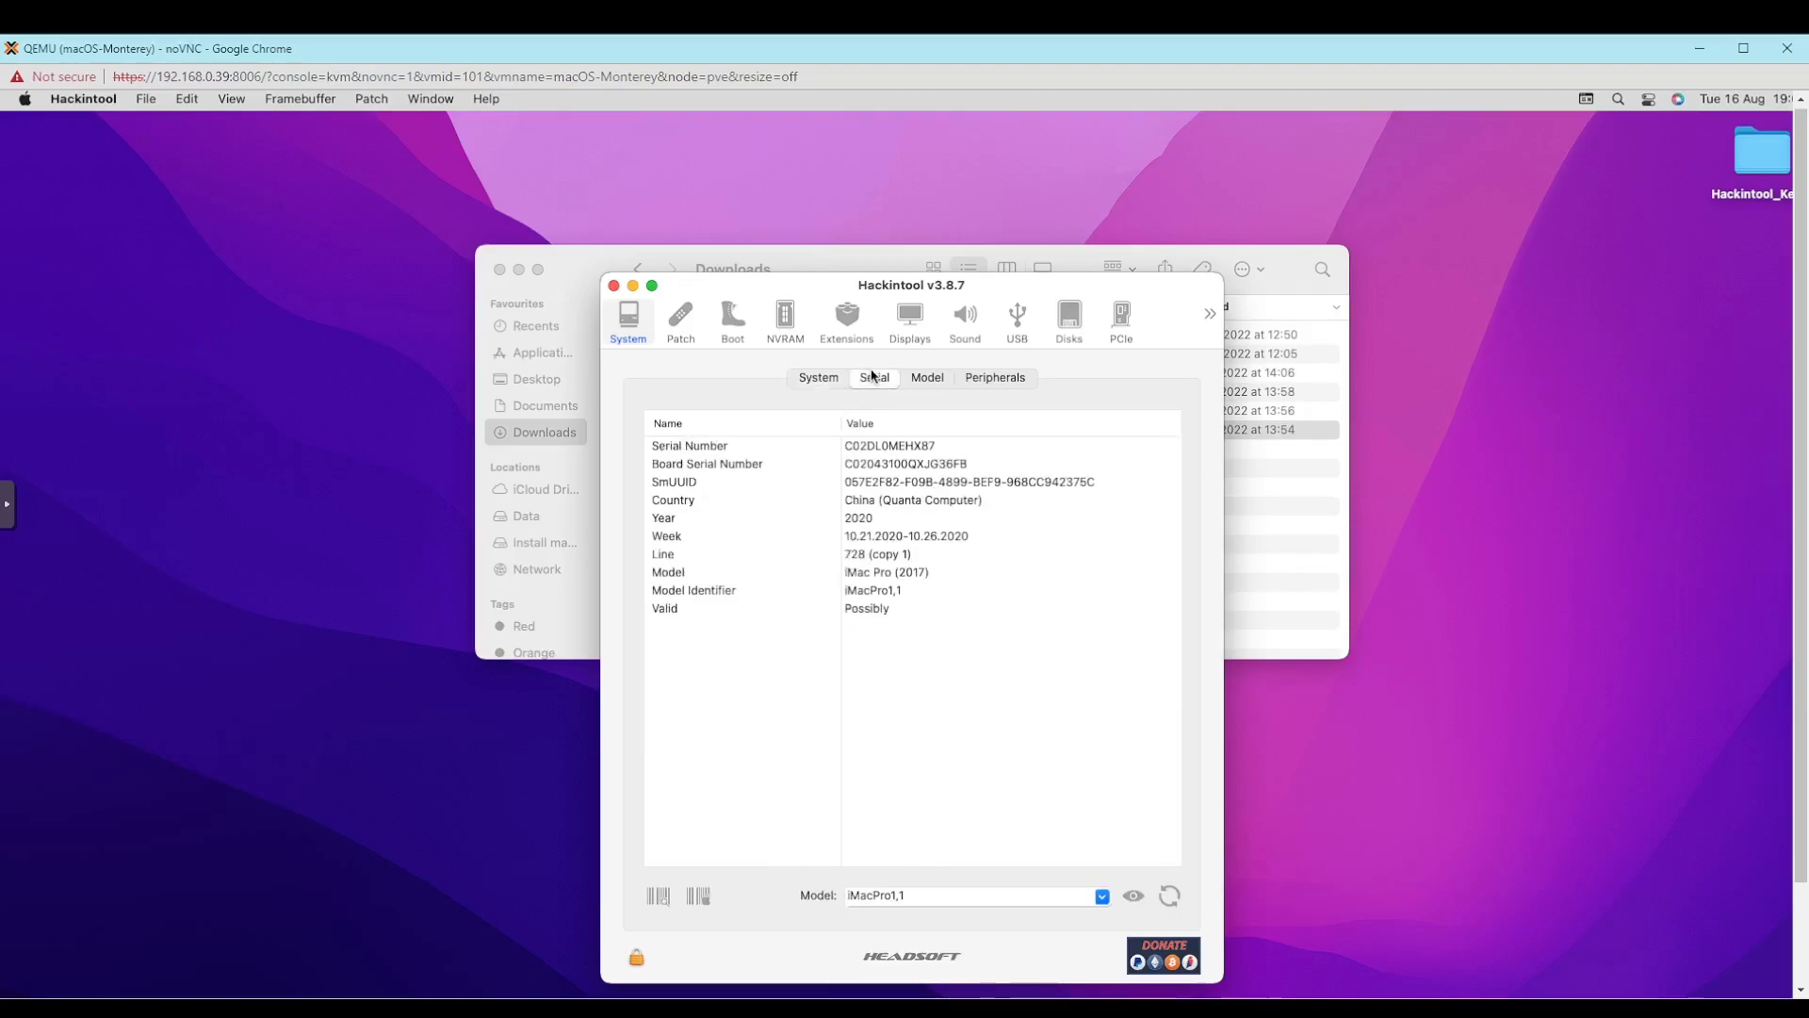
click(929, 384)
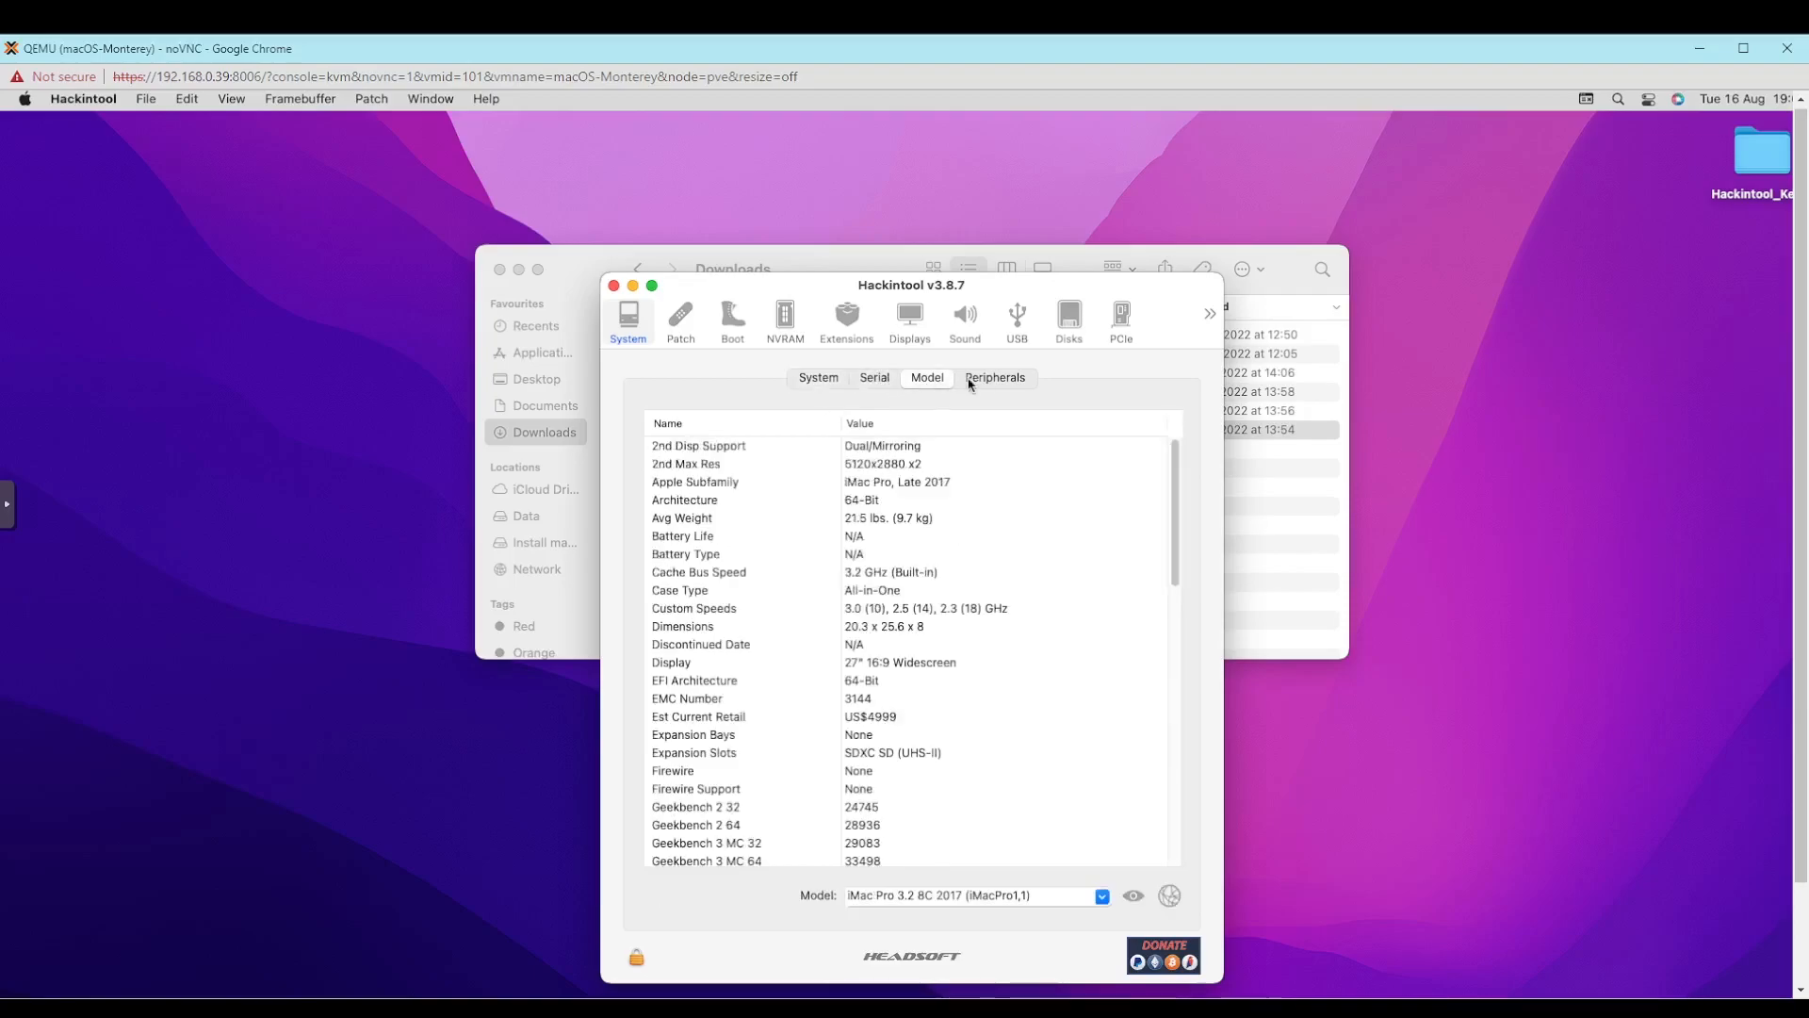
click(879, 378)
click(928, 381)
click(1015, 379)
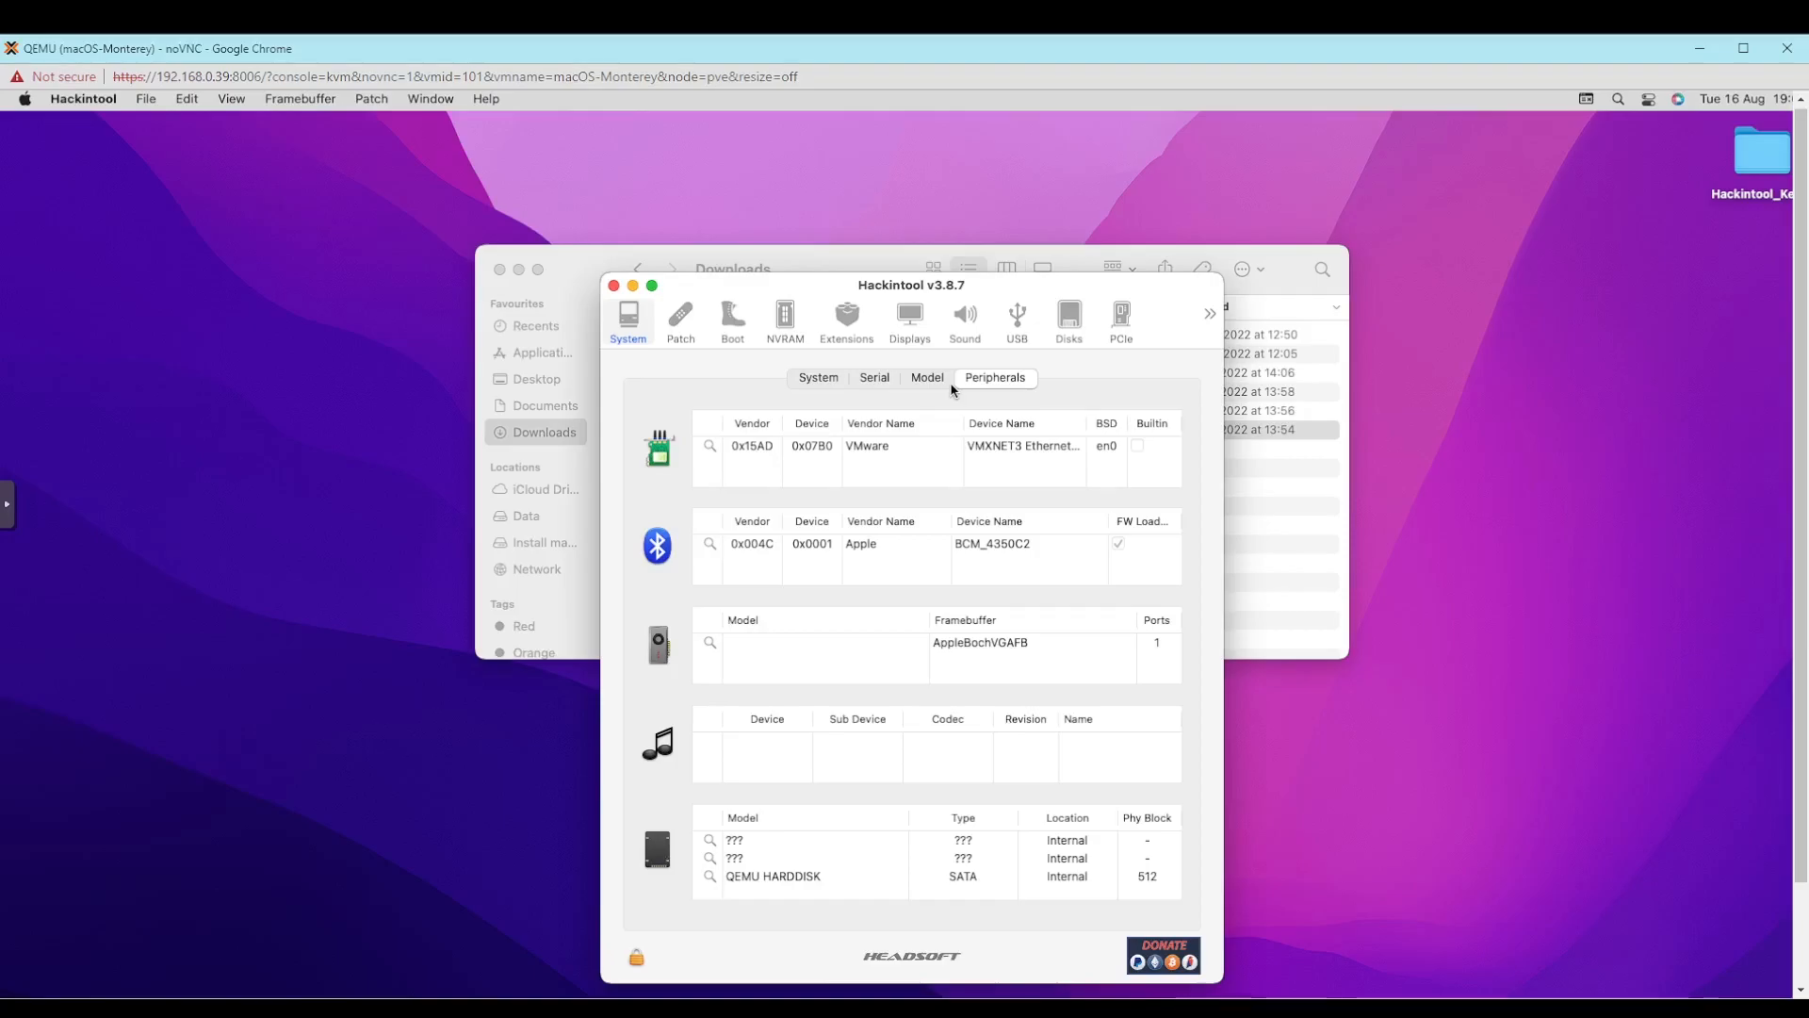
- Examine Hackintool's framebuffer patch information and bootloader details, declining the OpenCore update
click(681, 313)
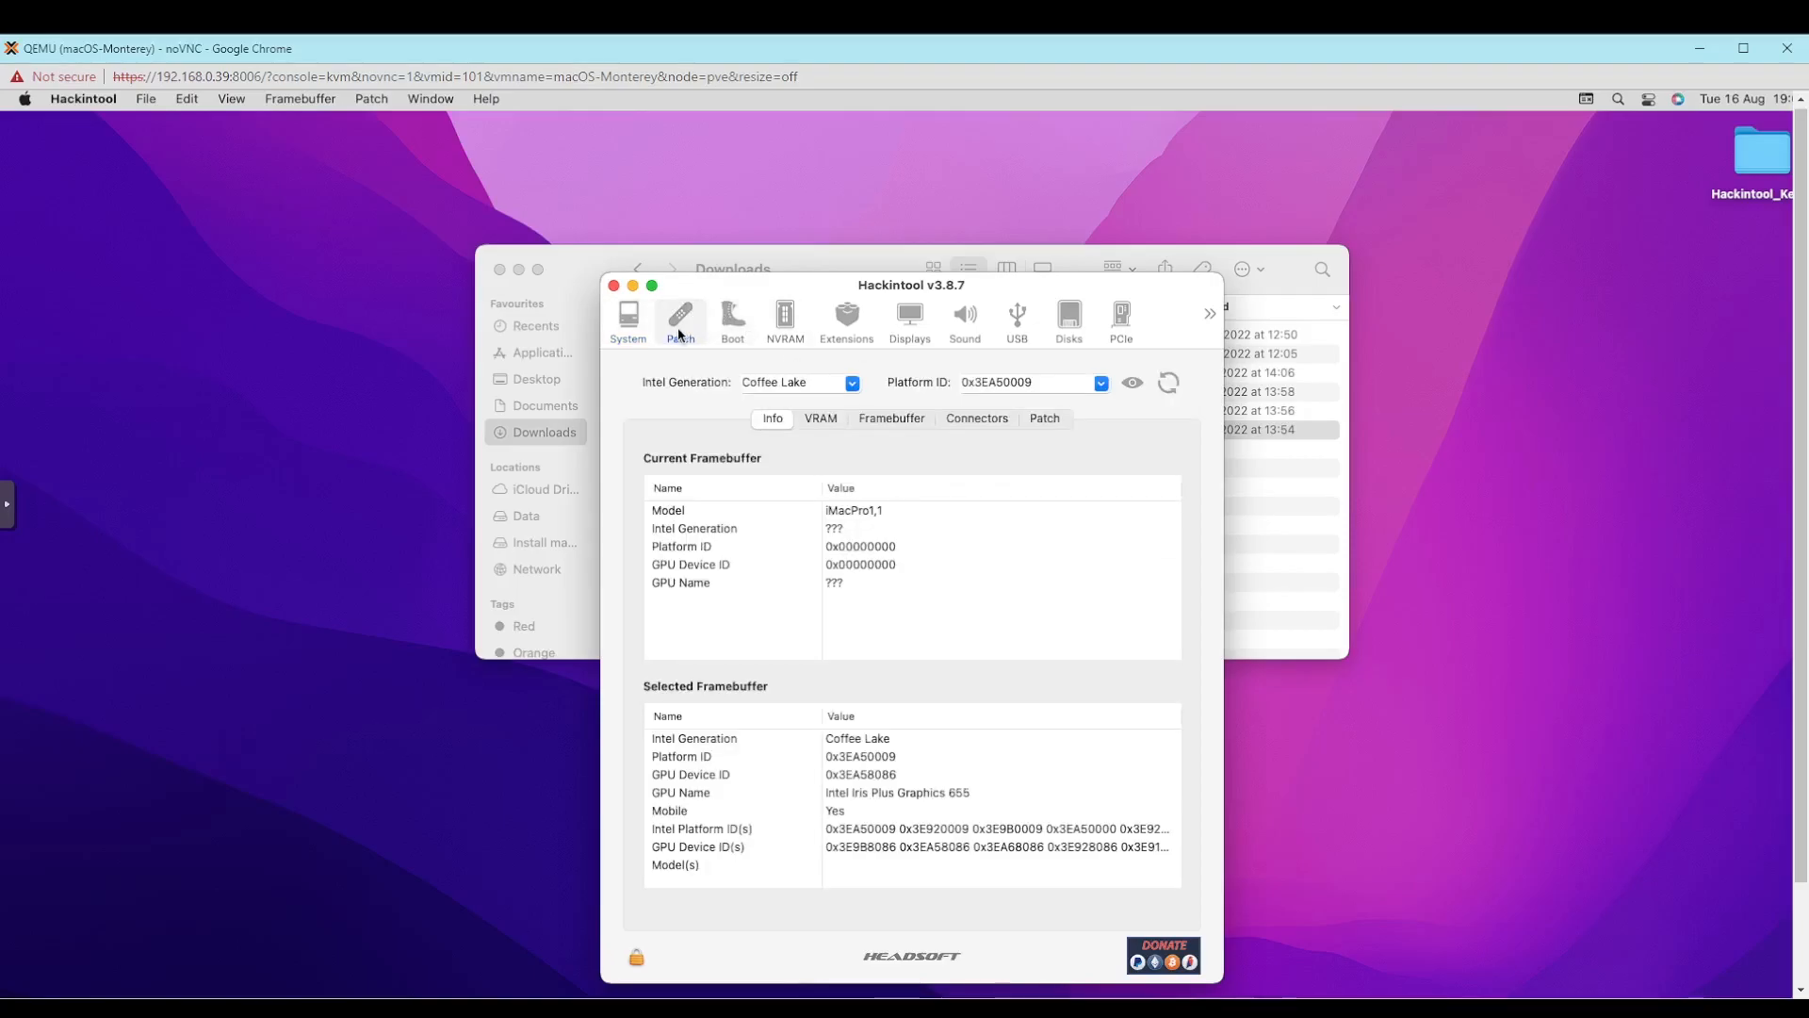
click(721, 319)
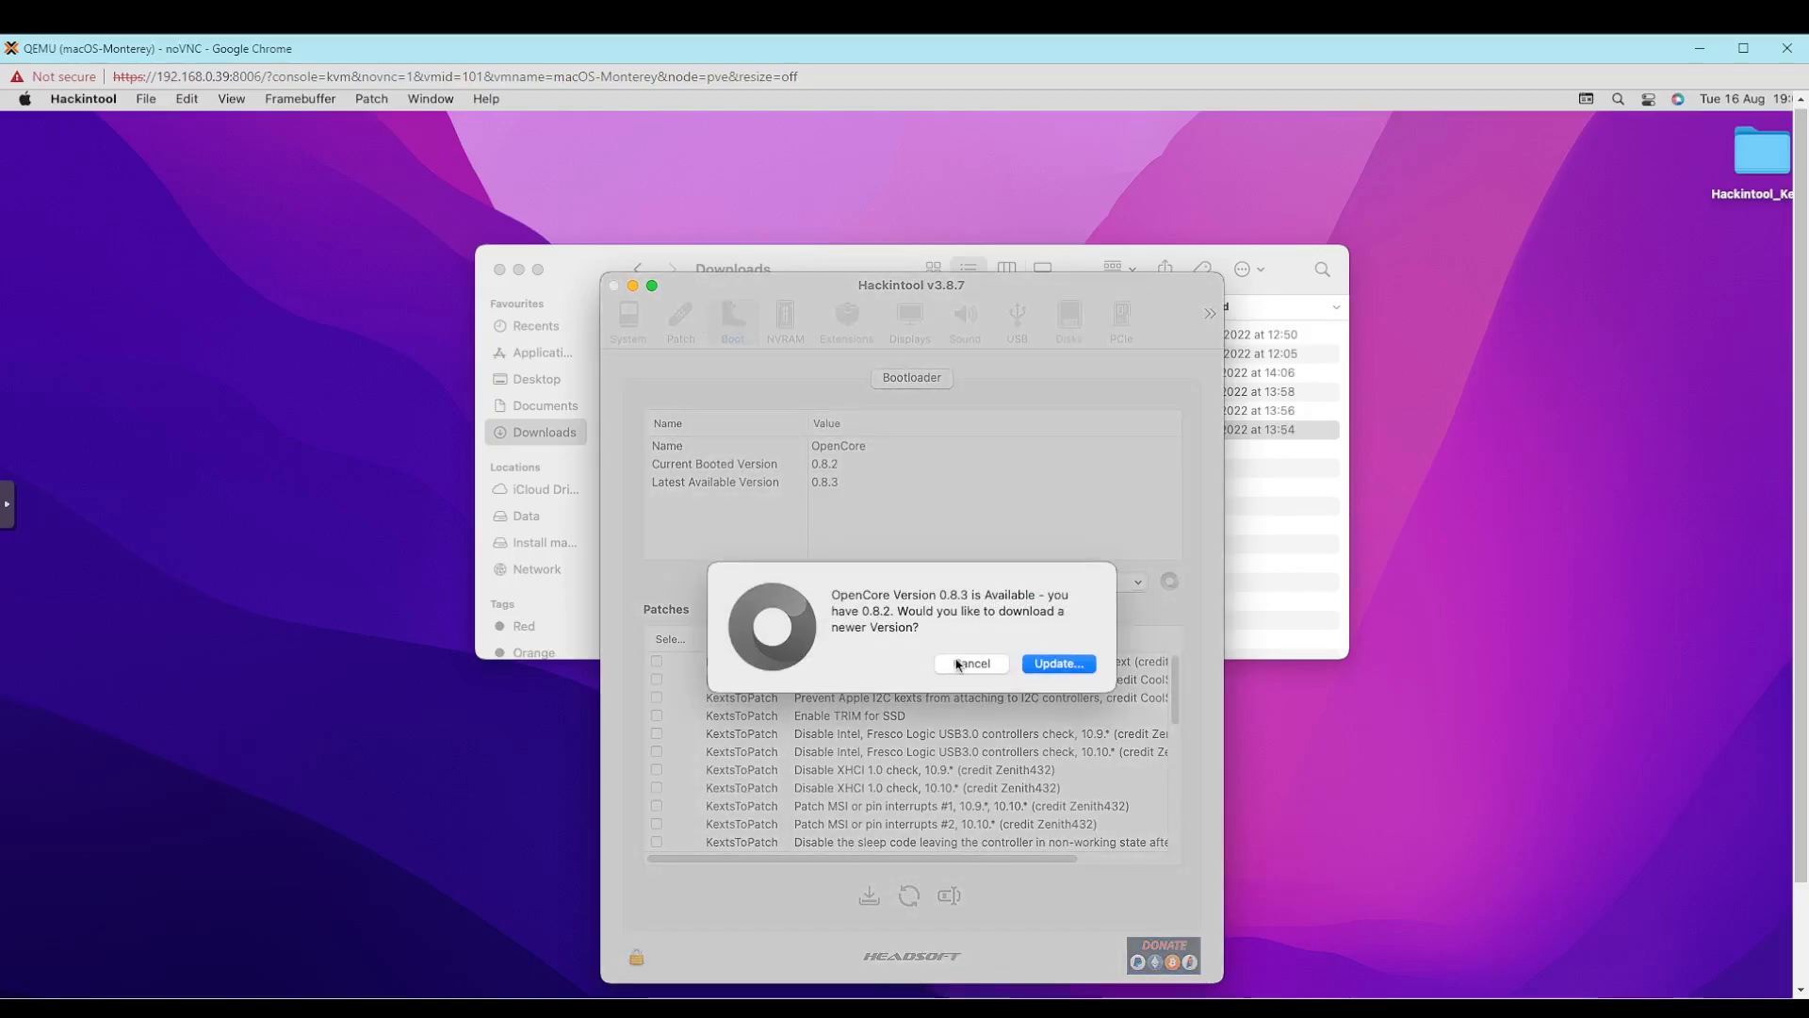
click(959, 664)
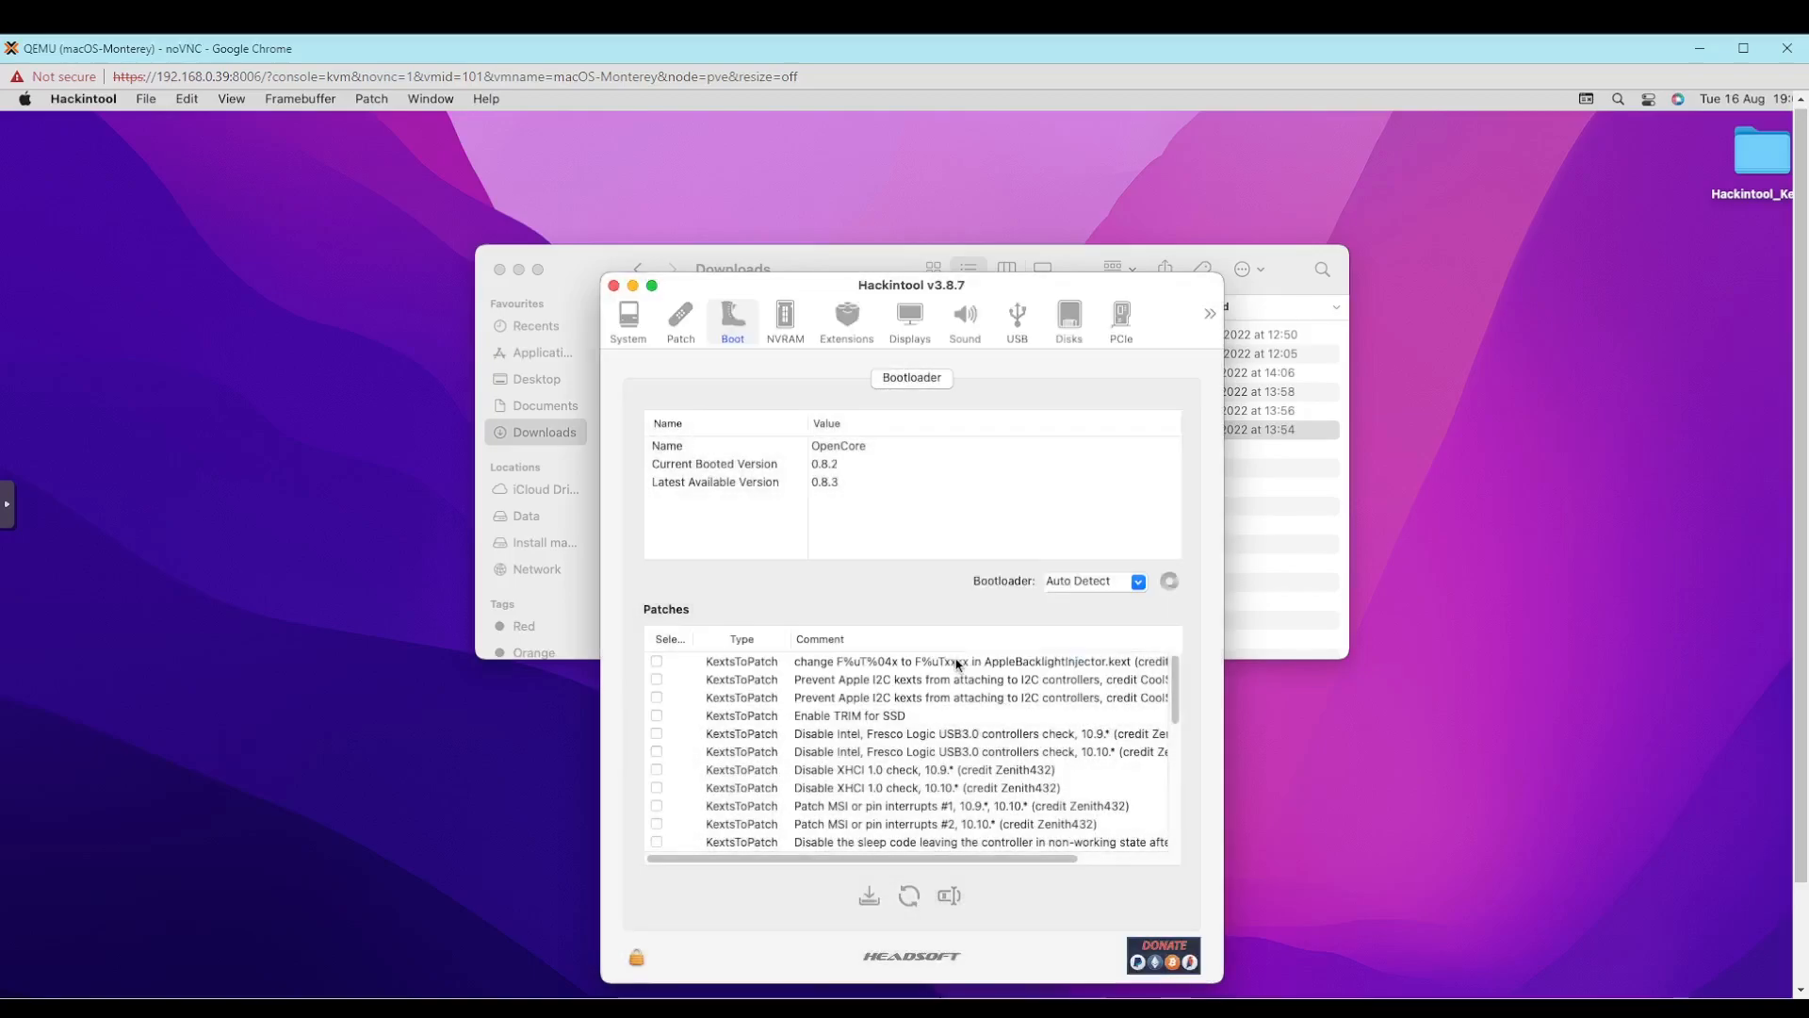
click(737, 465)
click(760, 451)
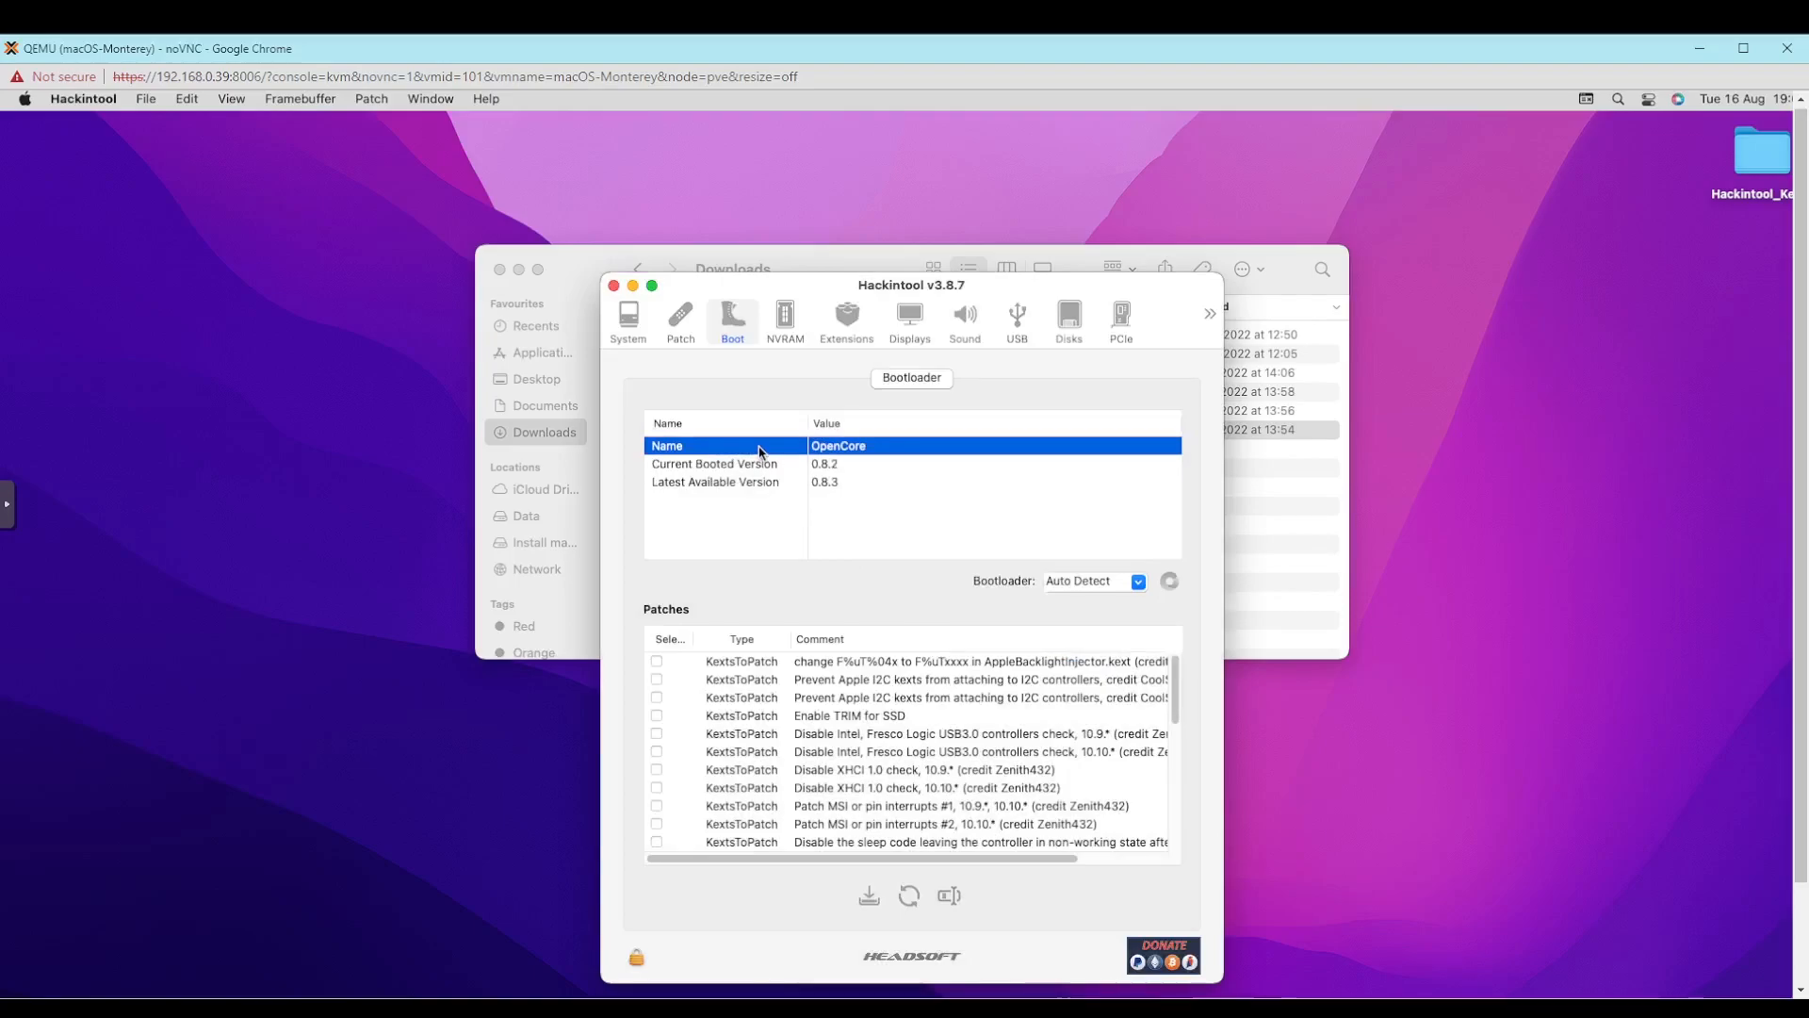
- Review Hackintool's NVRAM variables, kernel extensions, PCIe devices, power settings and utilities
click(794, 328)
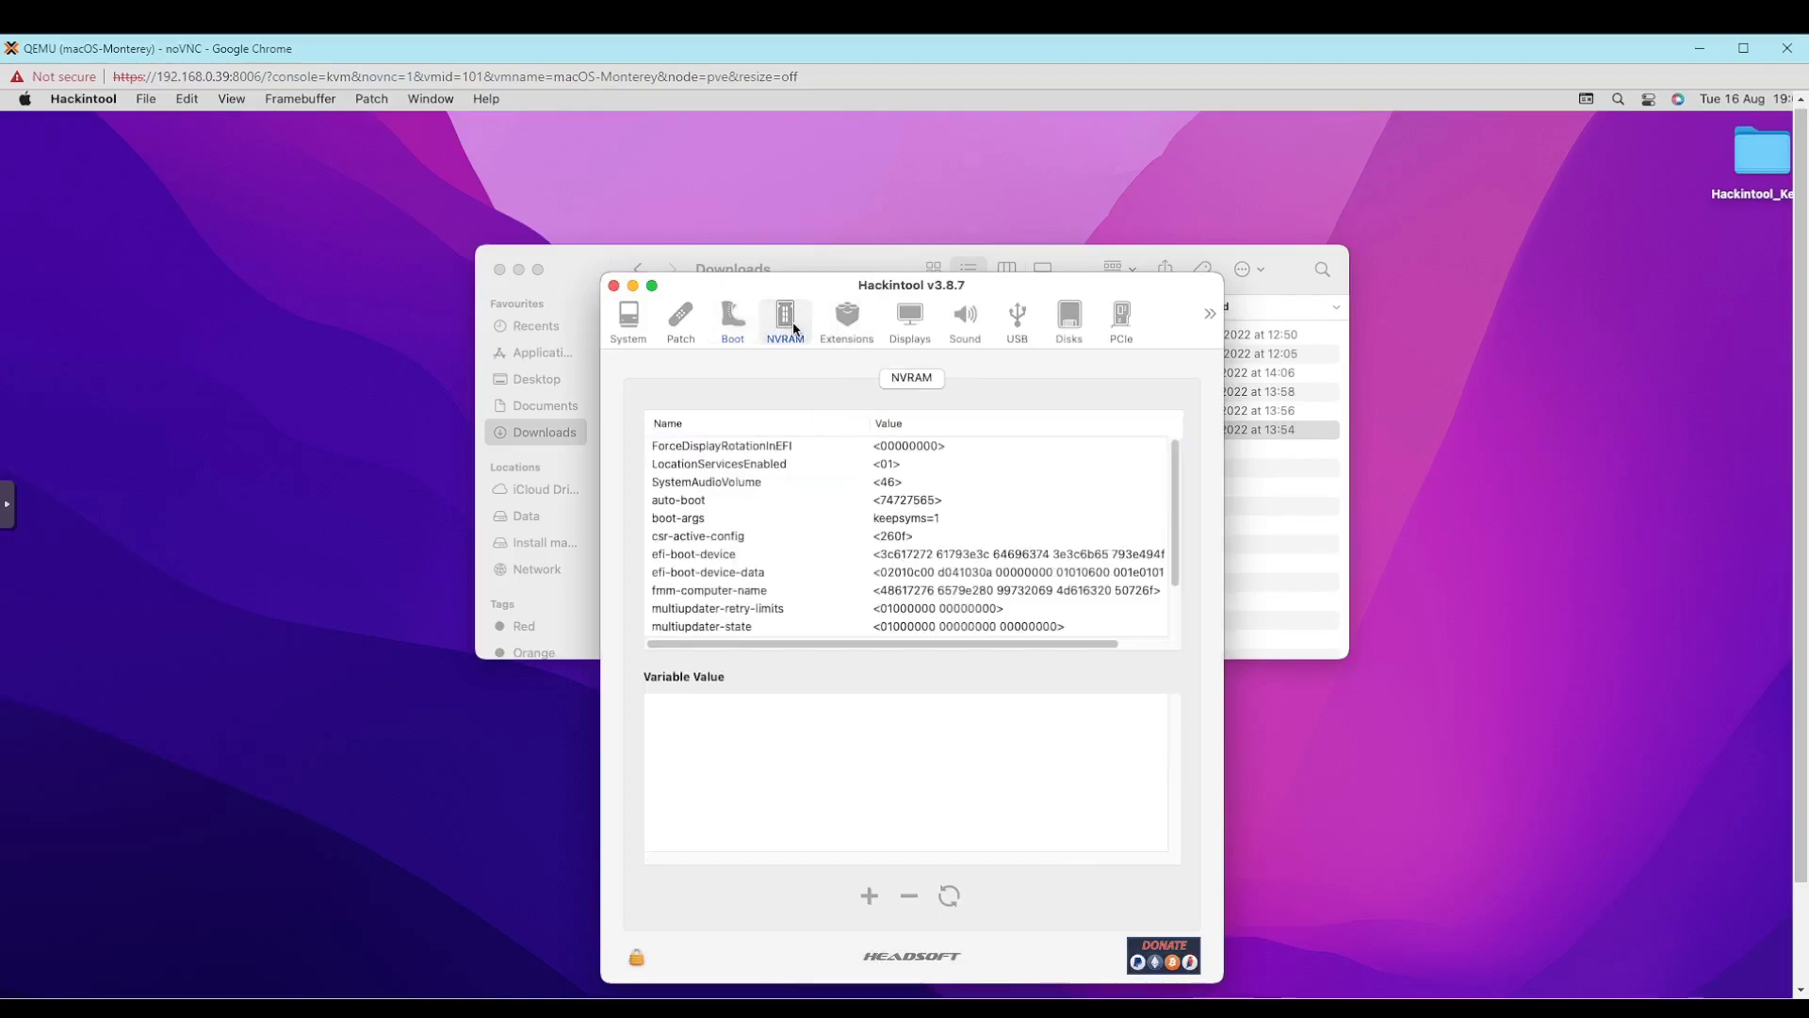
click(847, 320)
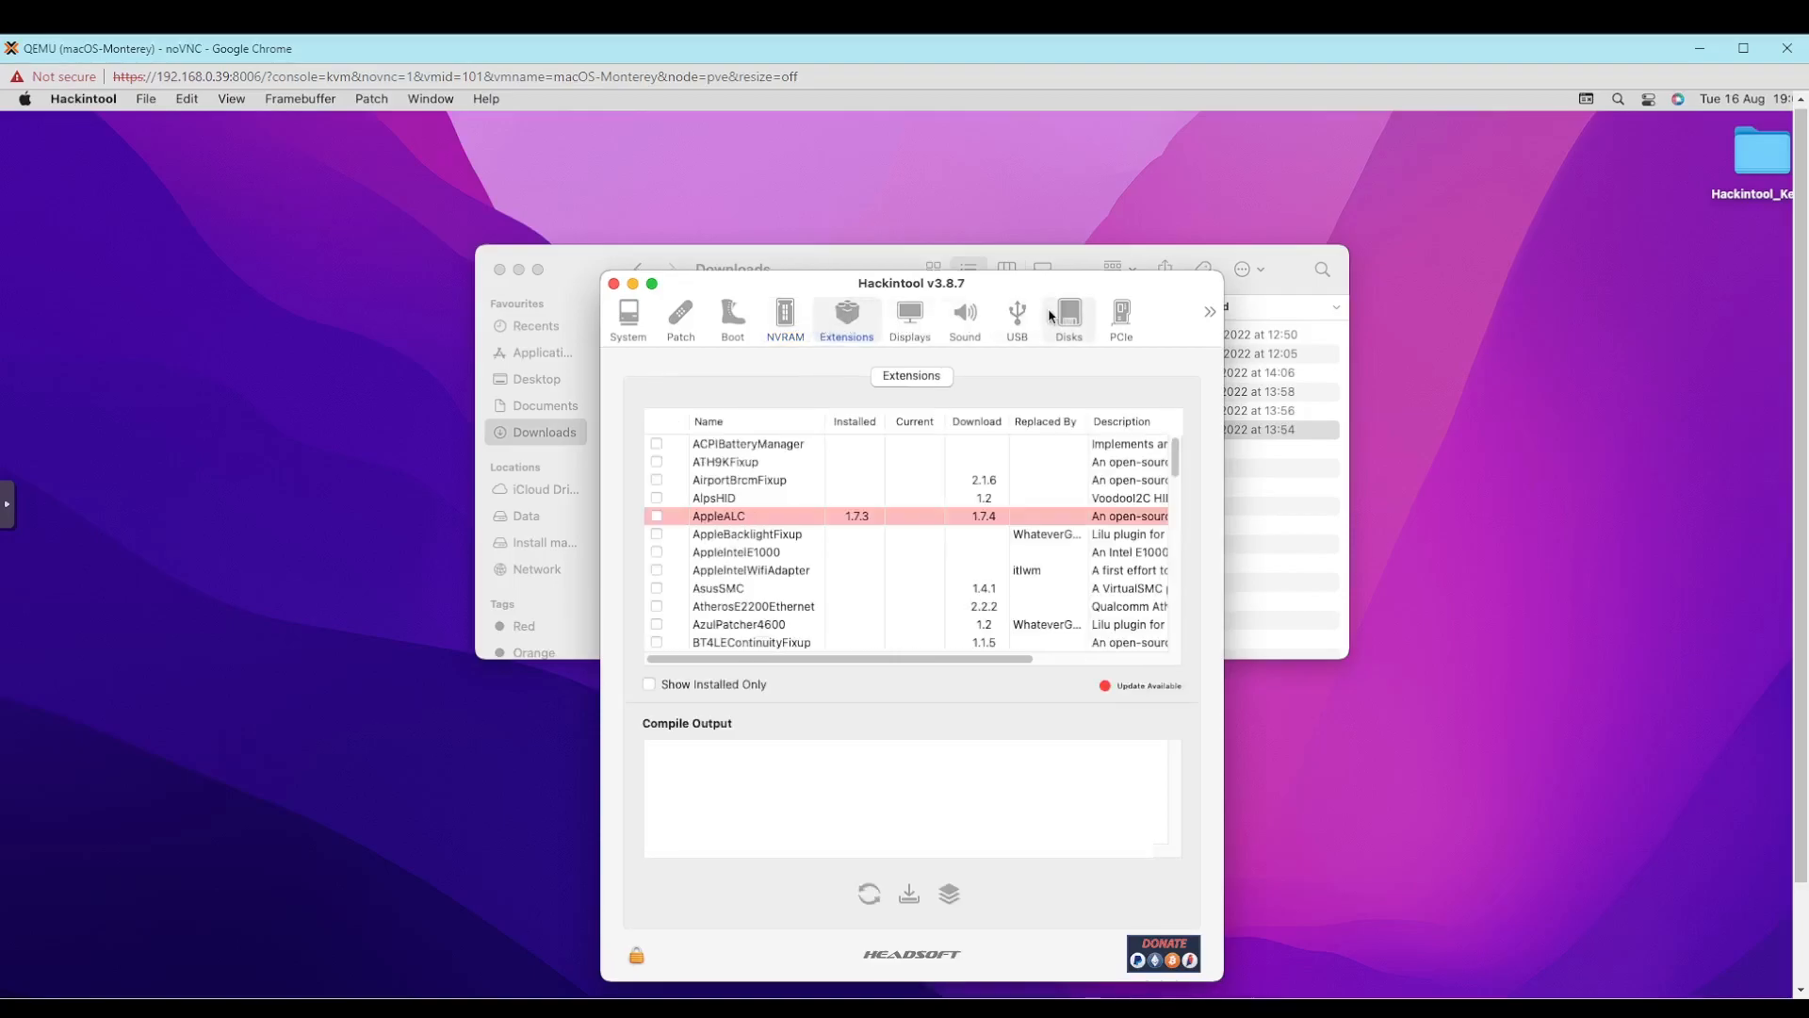
click(1101, 326)
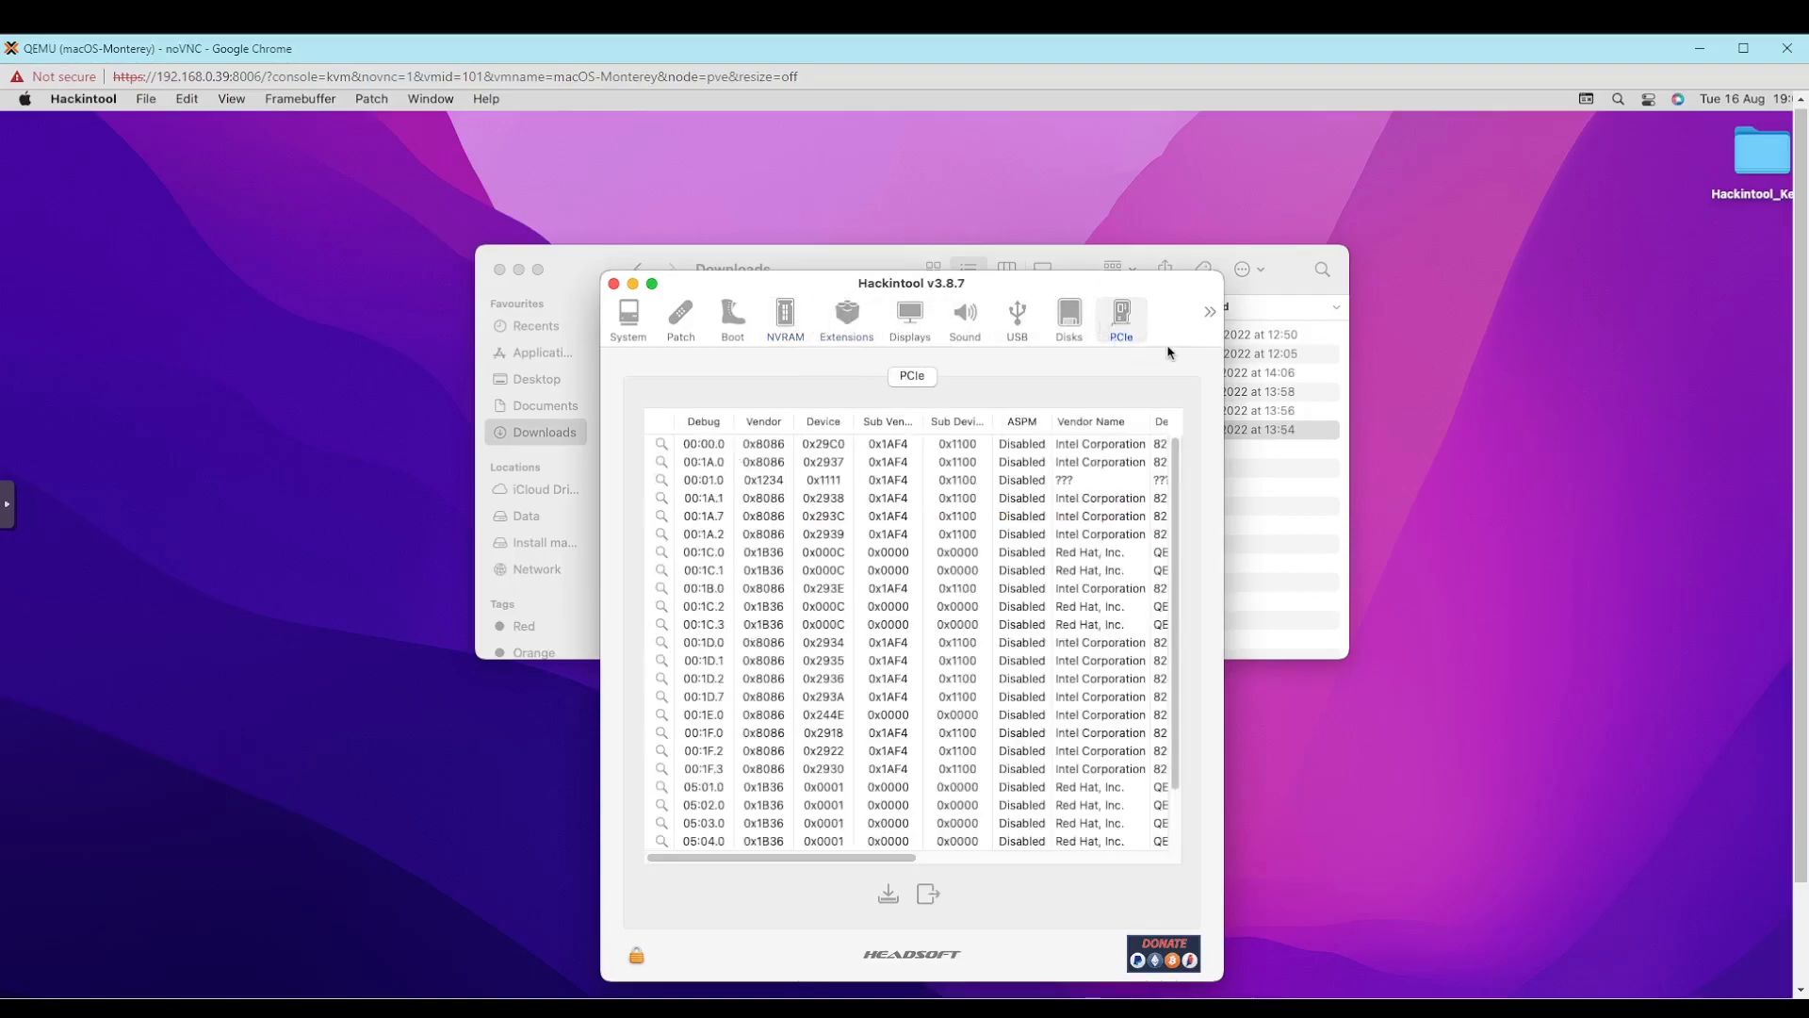
click(1210, 311)
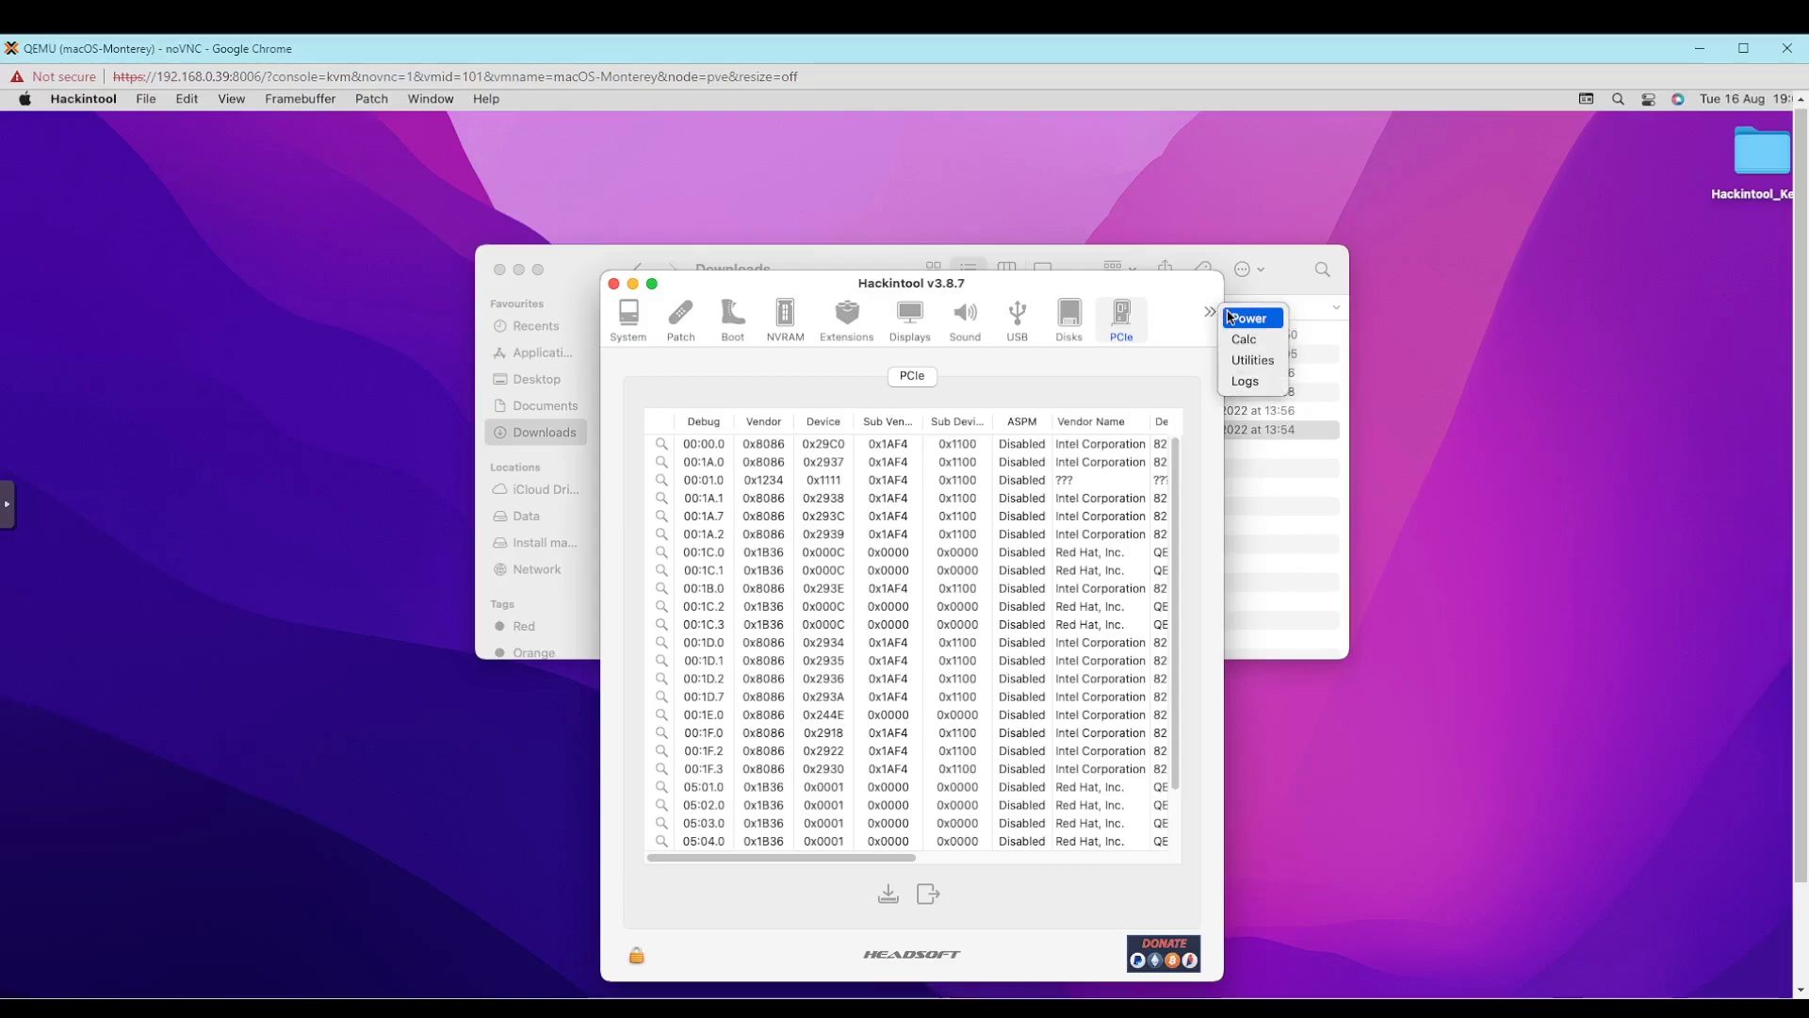
click(1235, 317)
click(1211, 313)
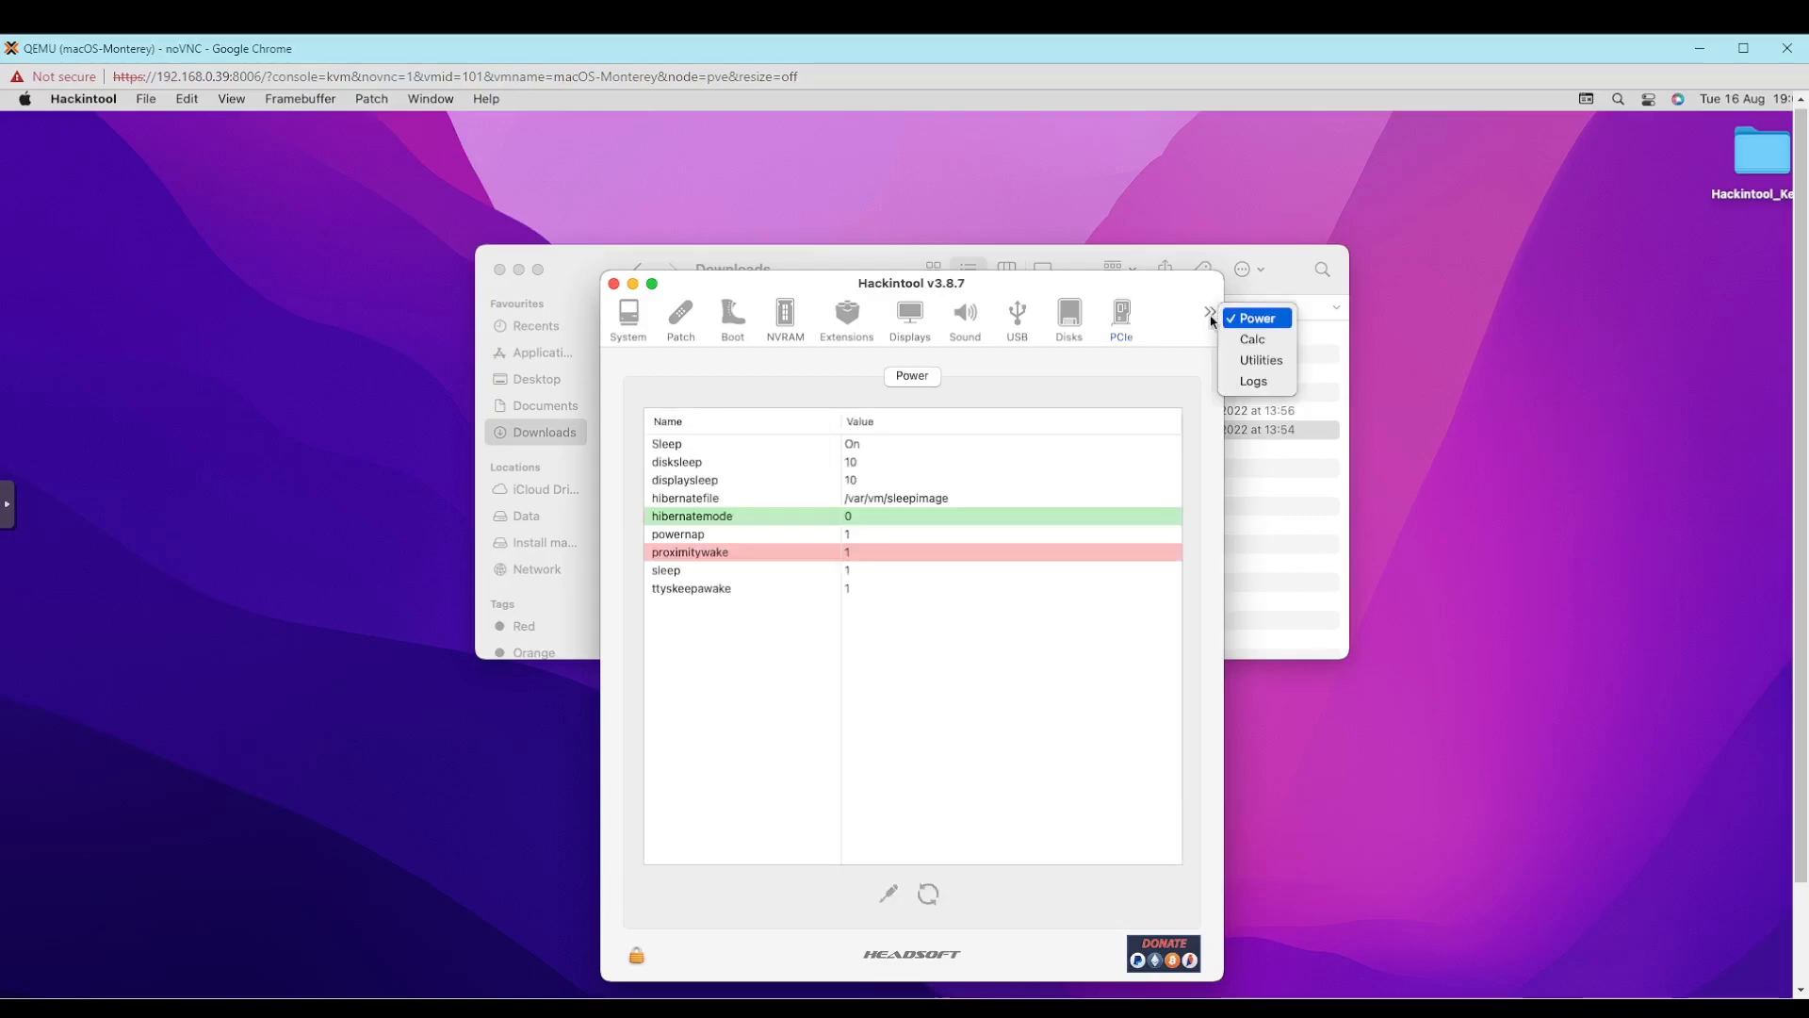
click(1260, 356)
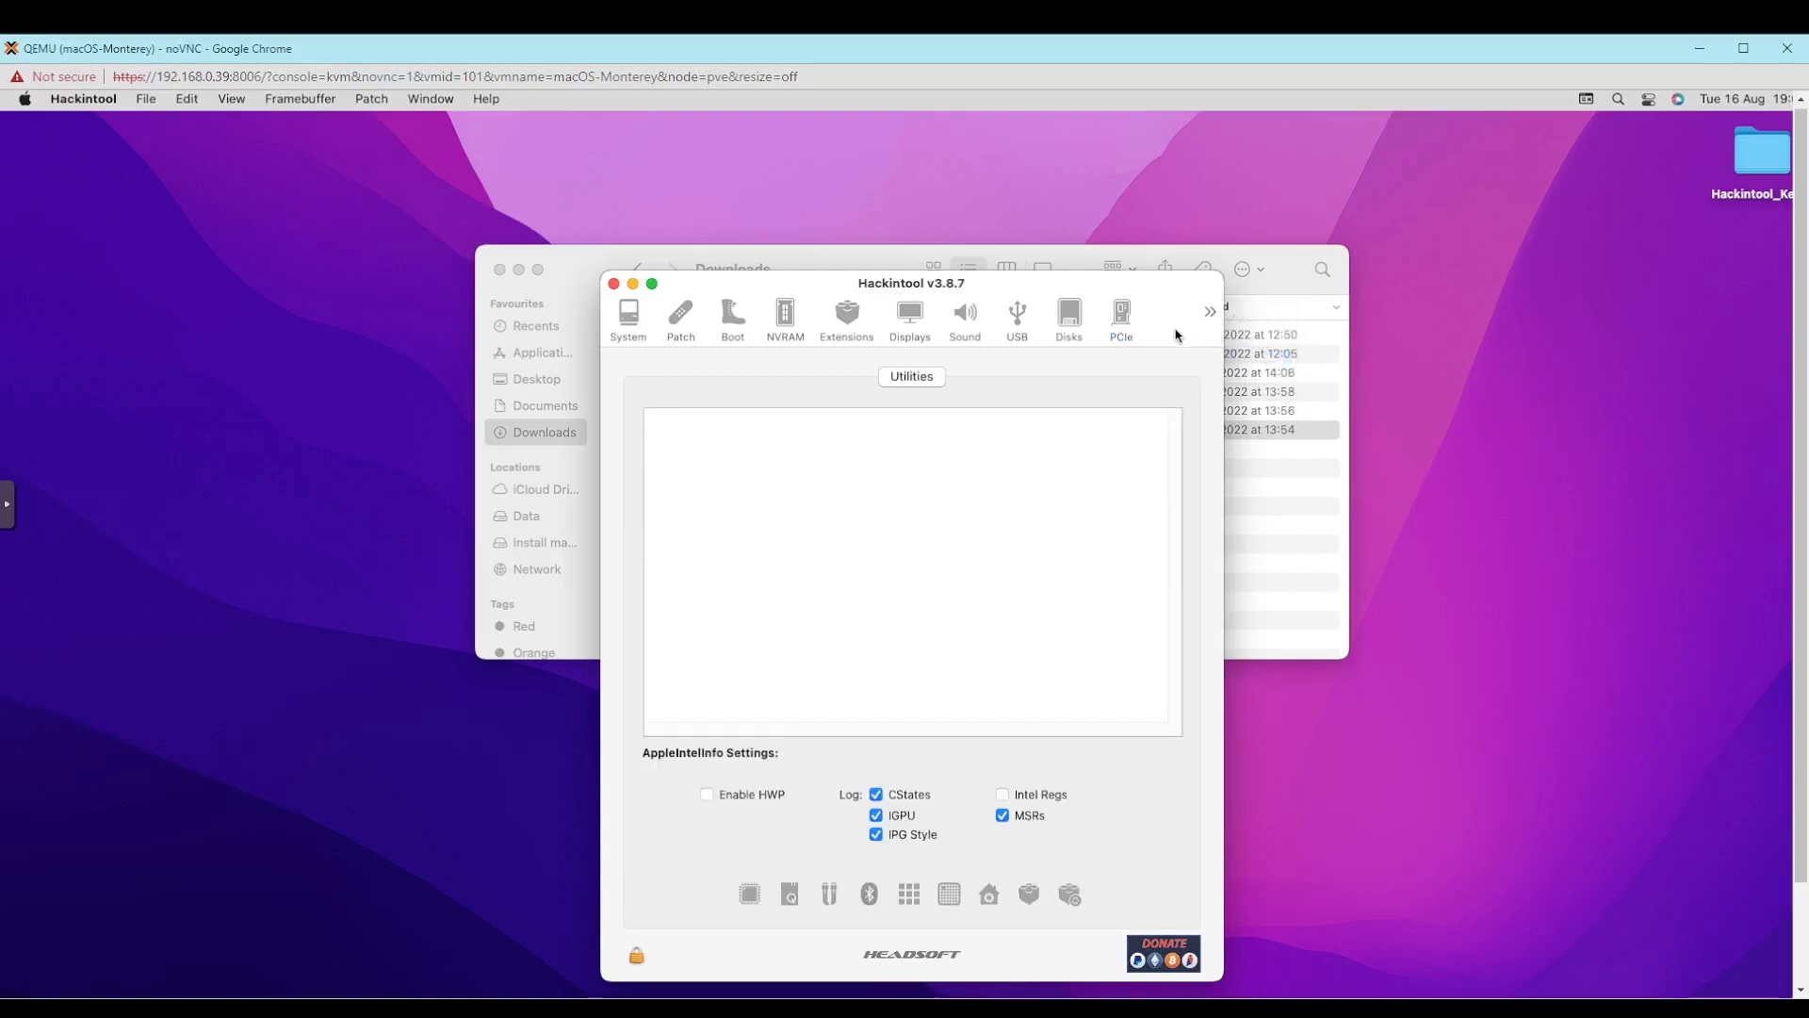
- Check Hackintool's sound and display information and inspect the available Inject EDID choices, keeping Display (1156:11)
click(943, 335)
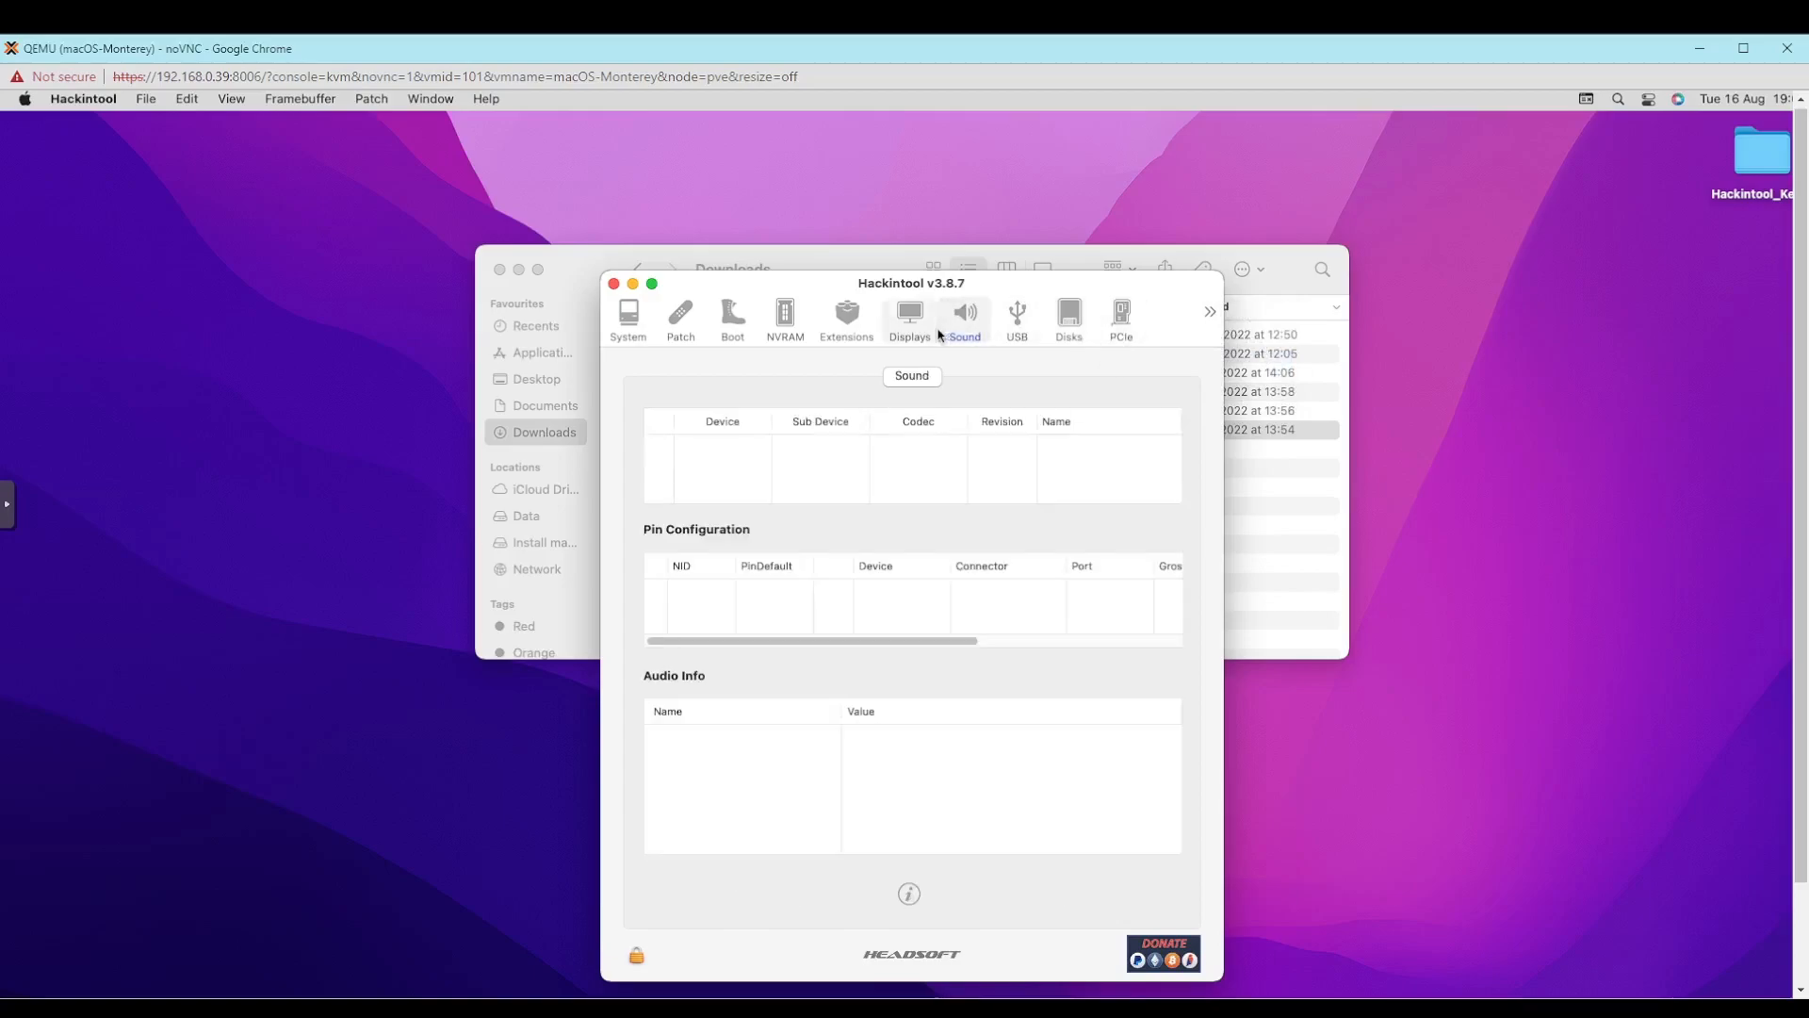
click(919, 330)
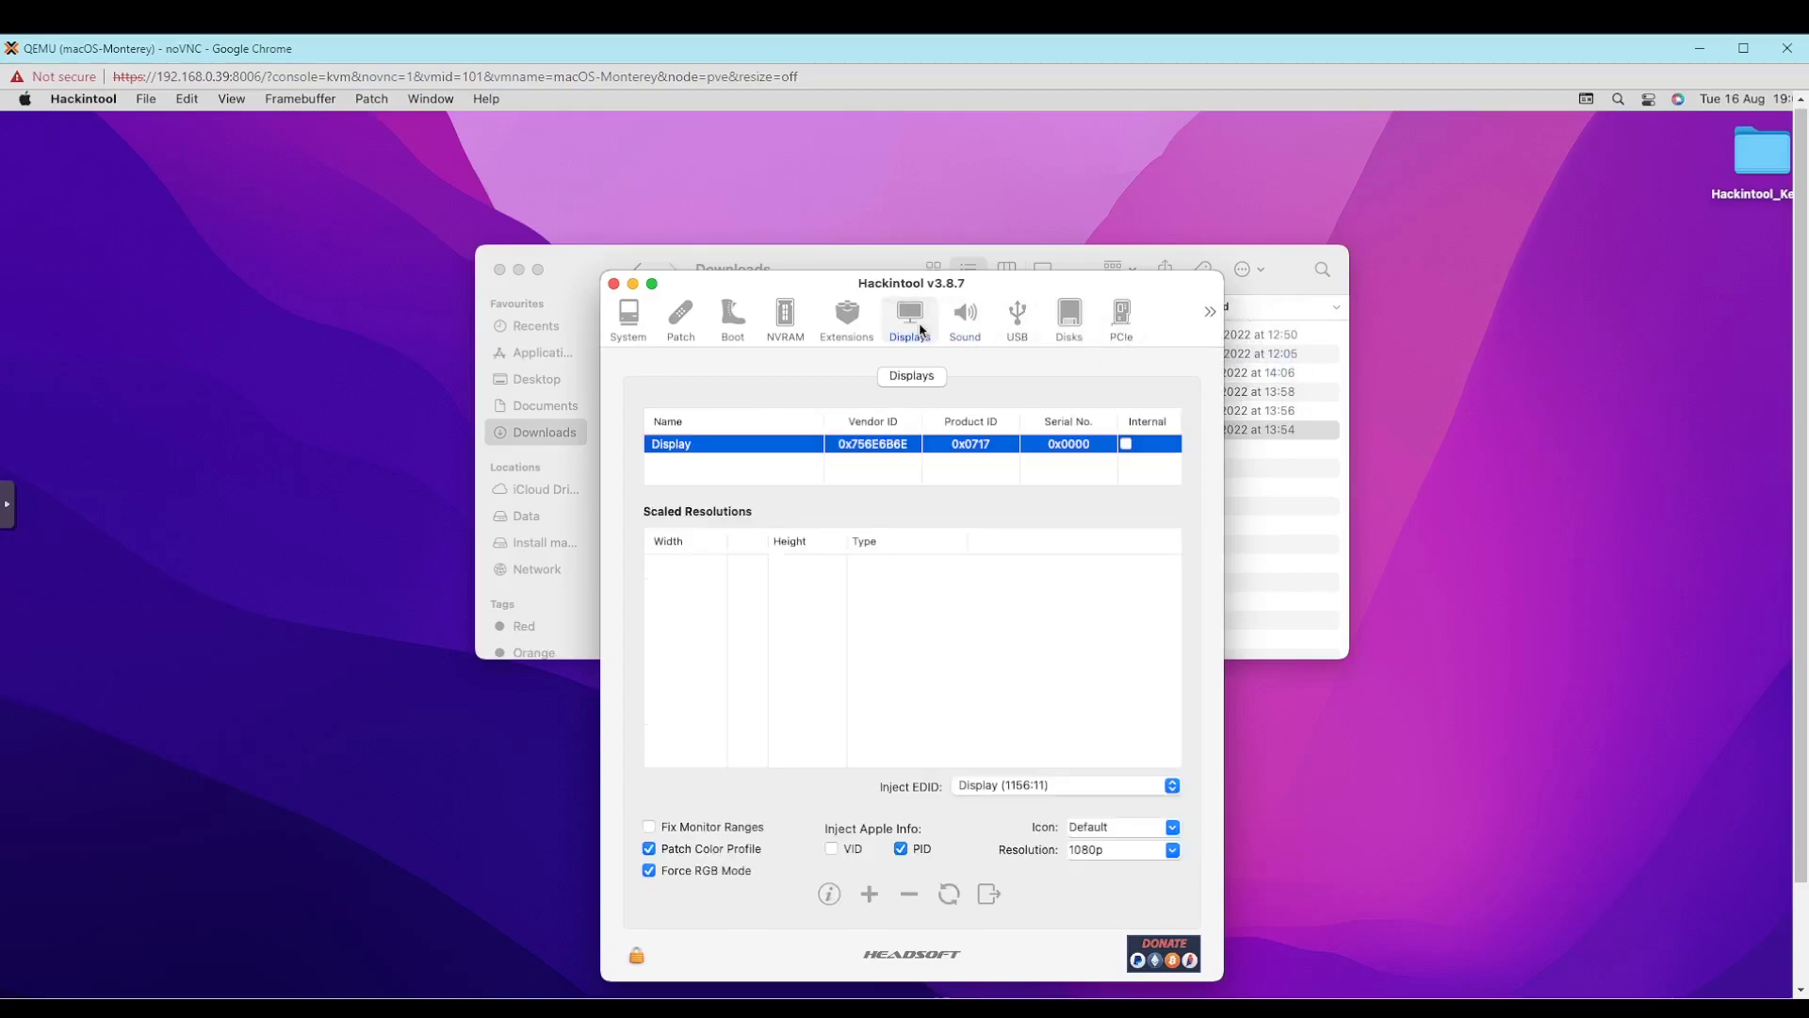
click(1027, 788)
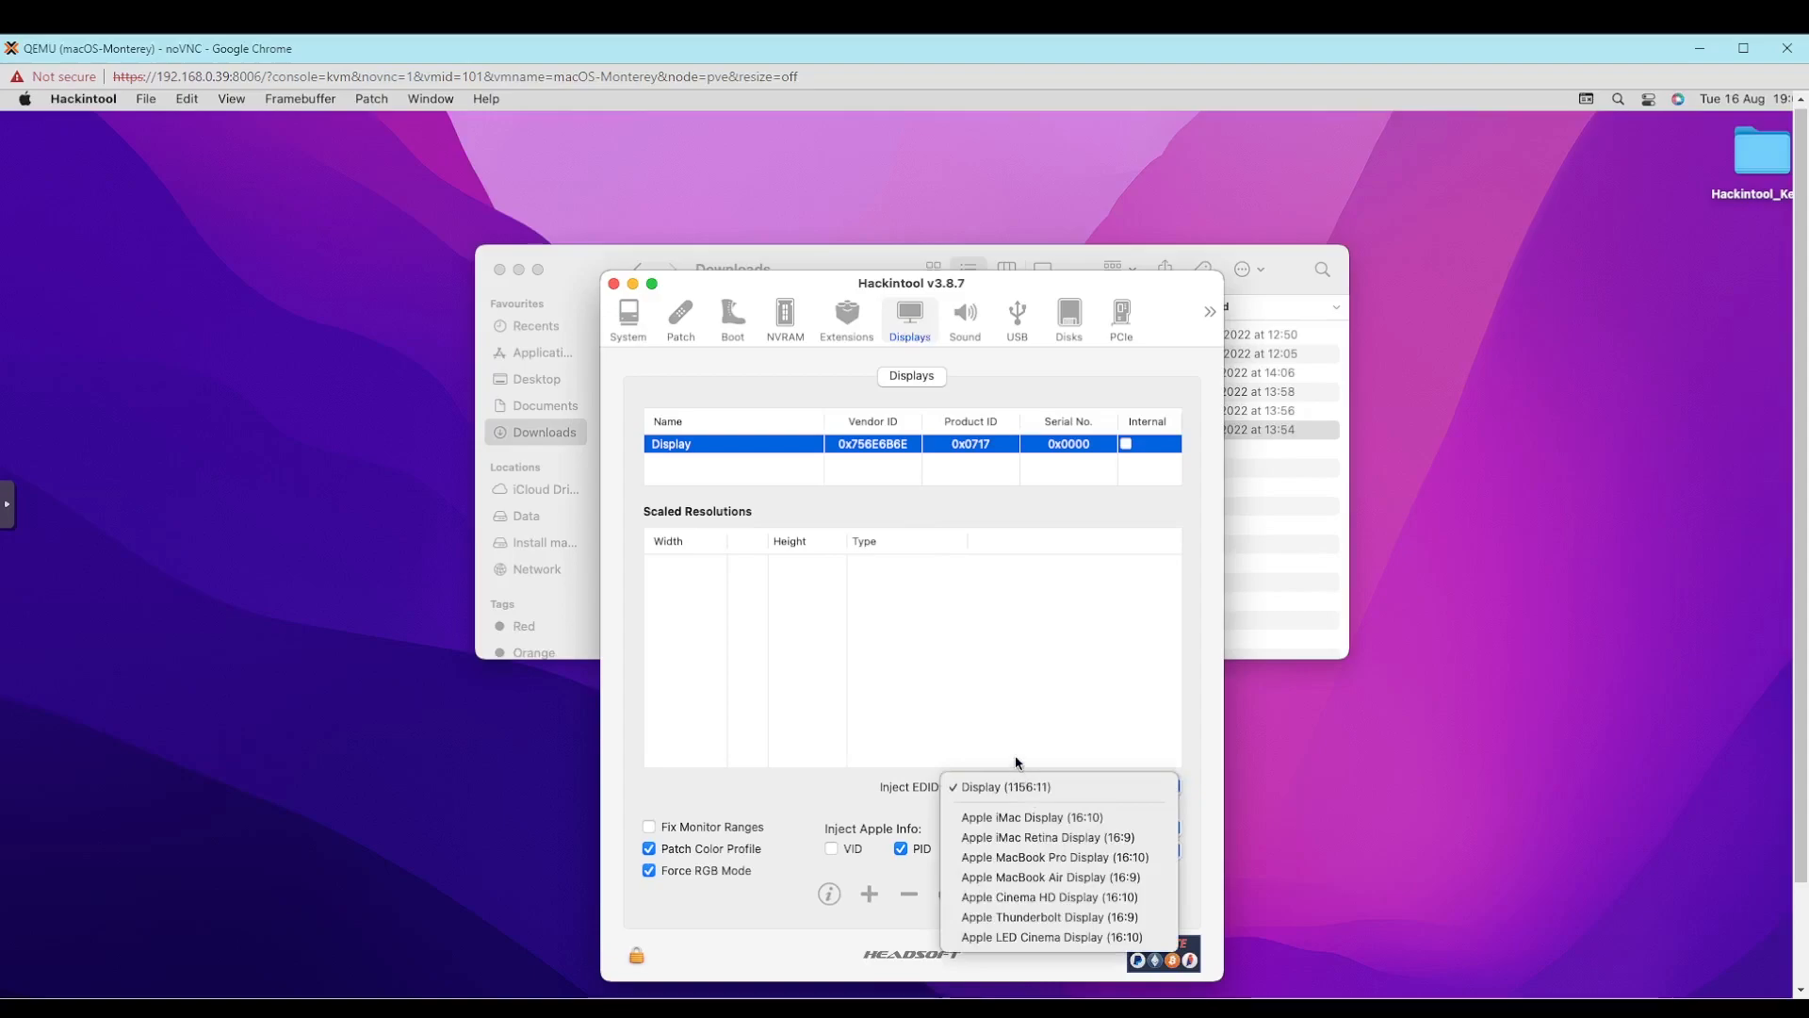
click(1024, 787)
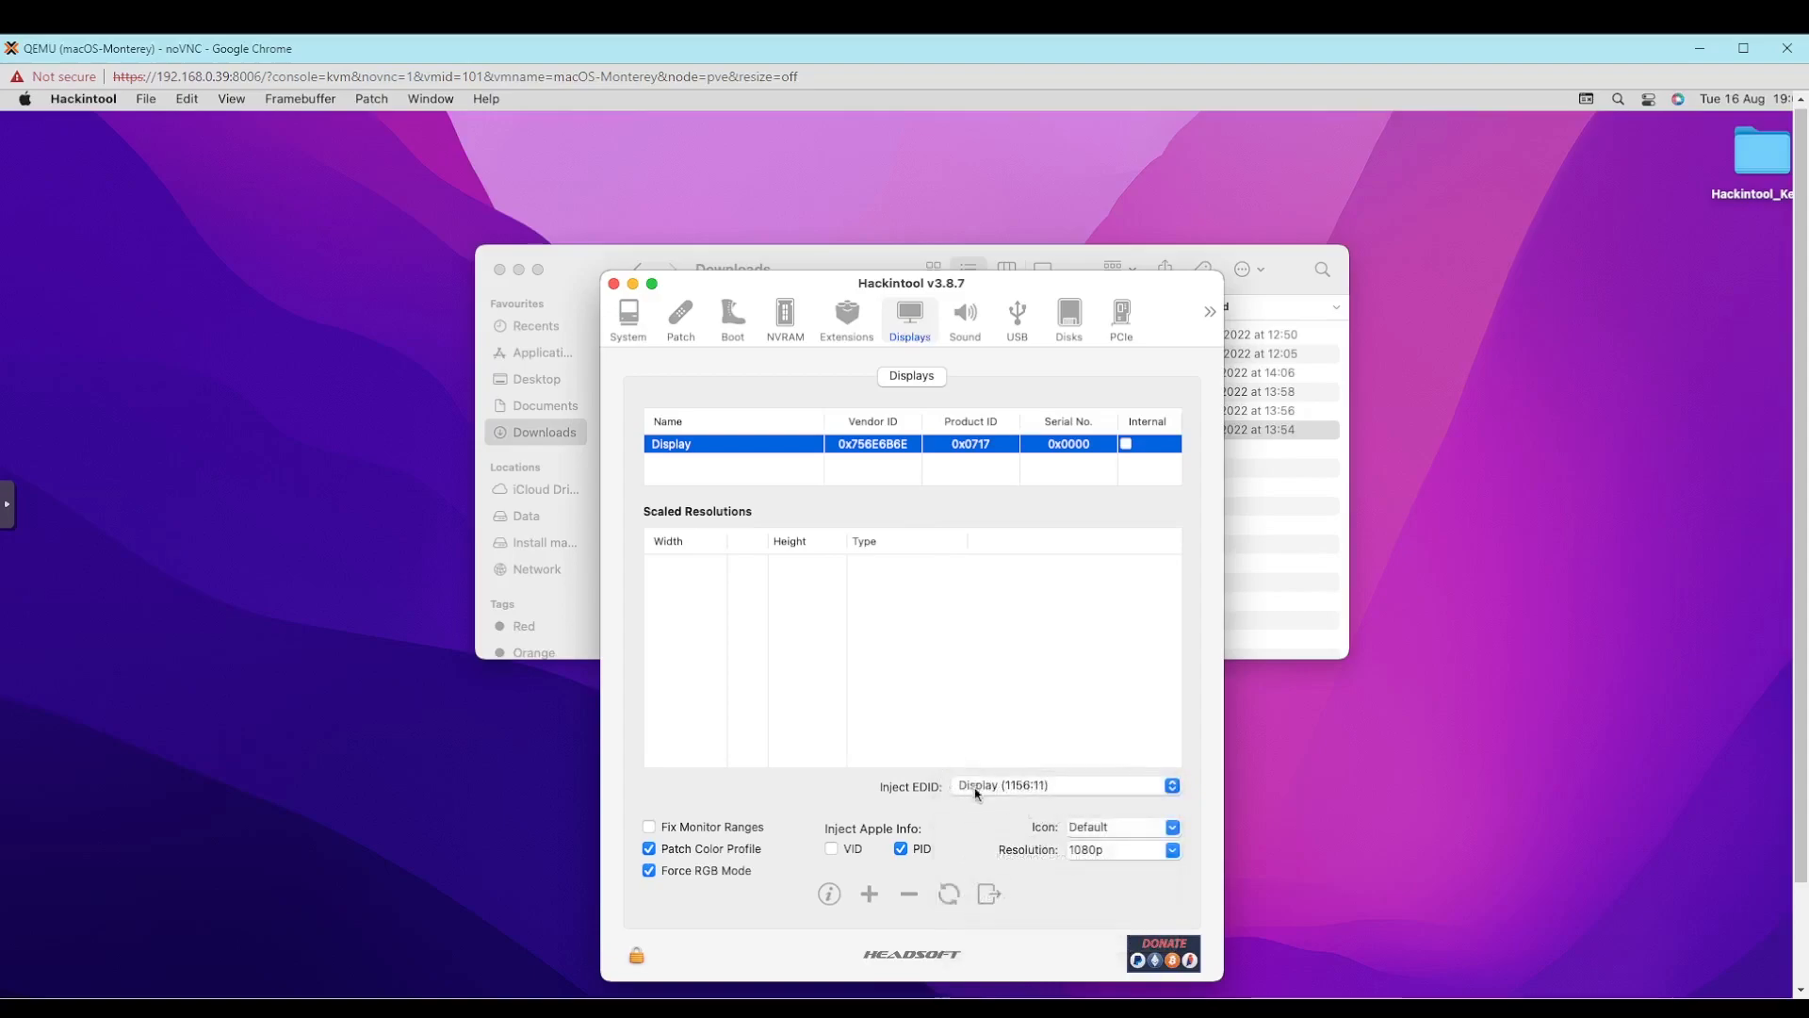
click(1024, 792)
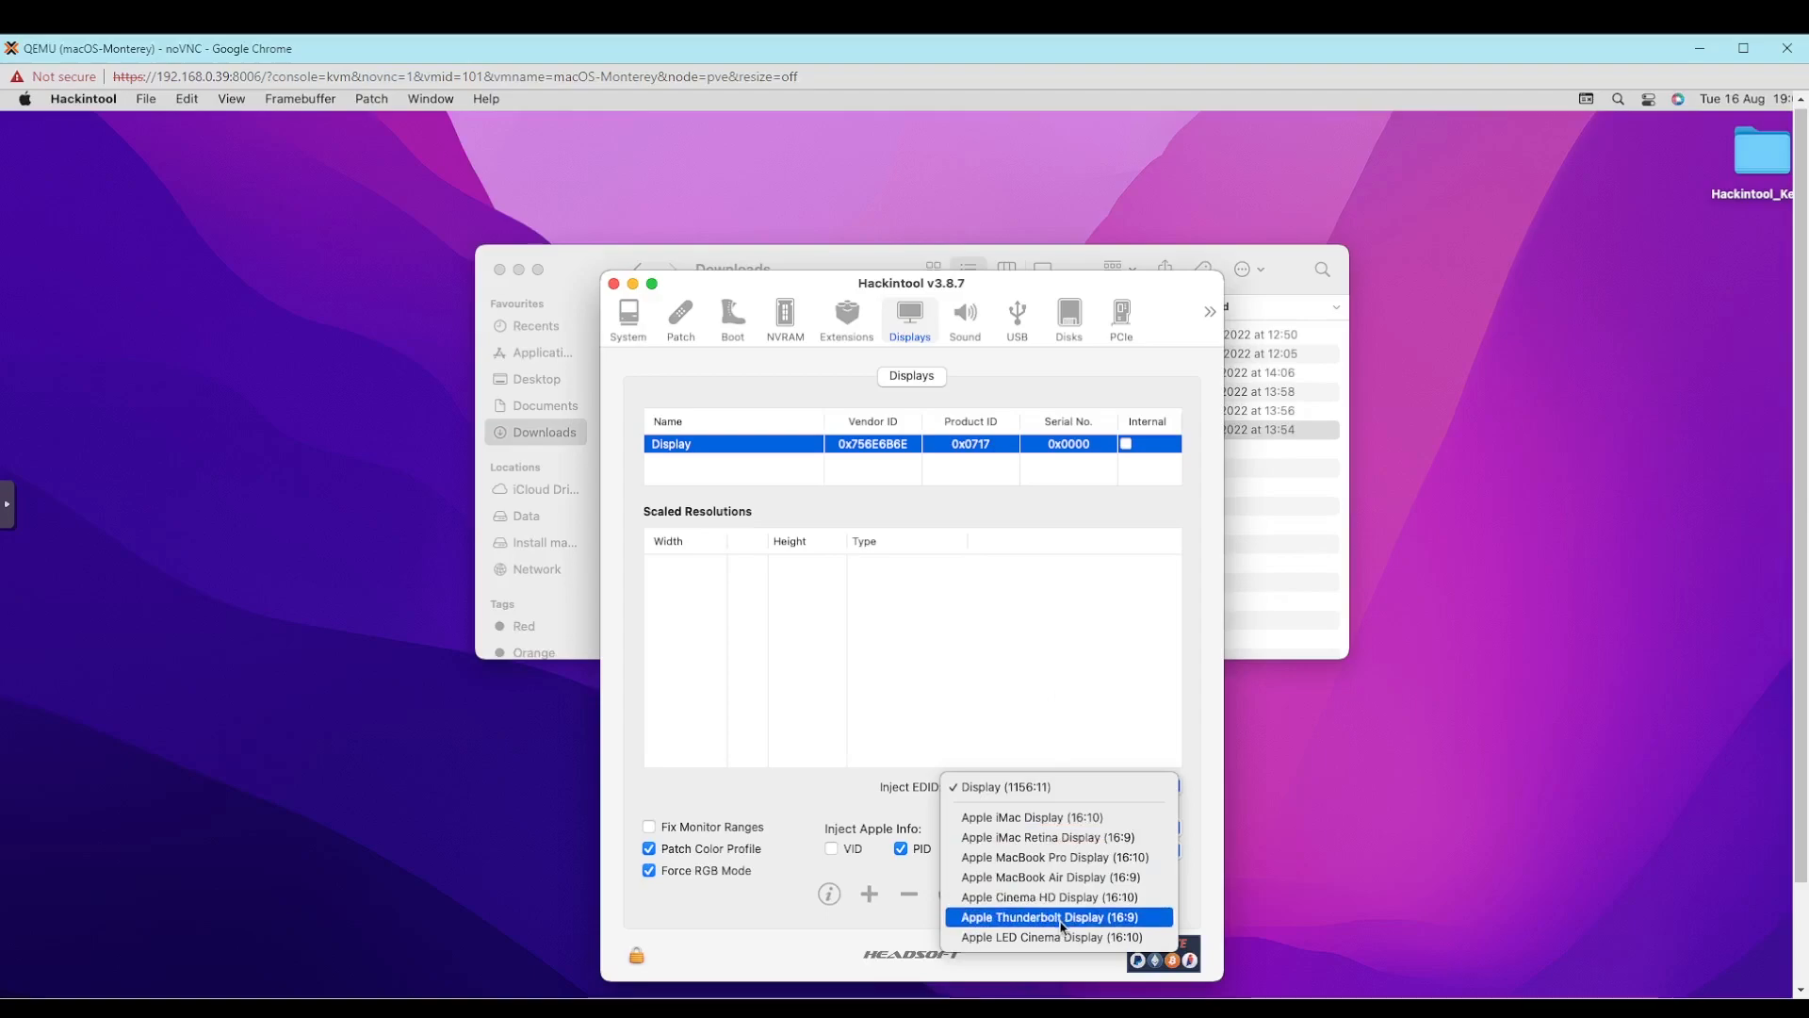
click(1101, 663)
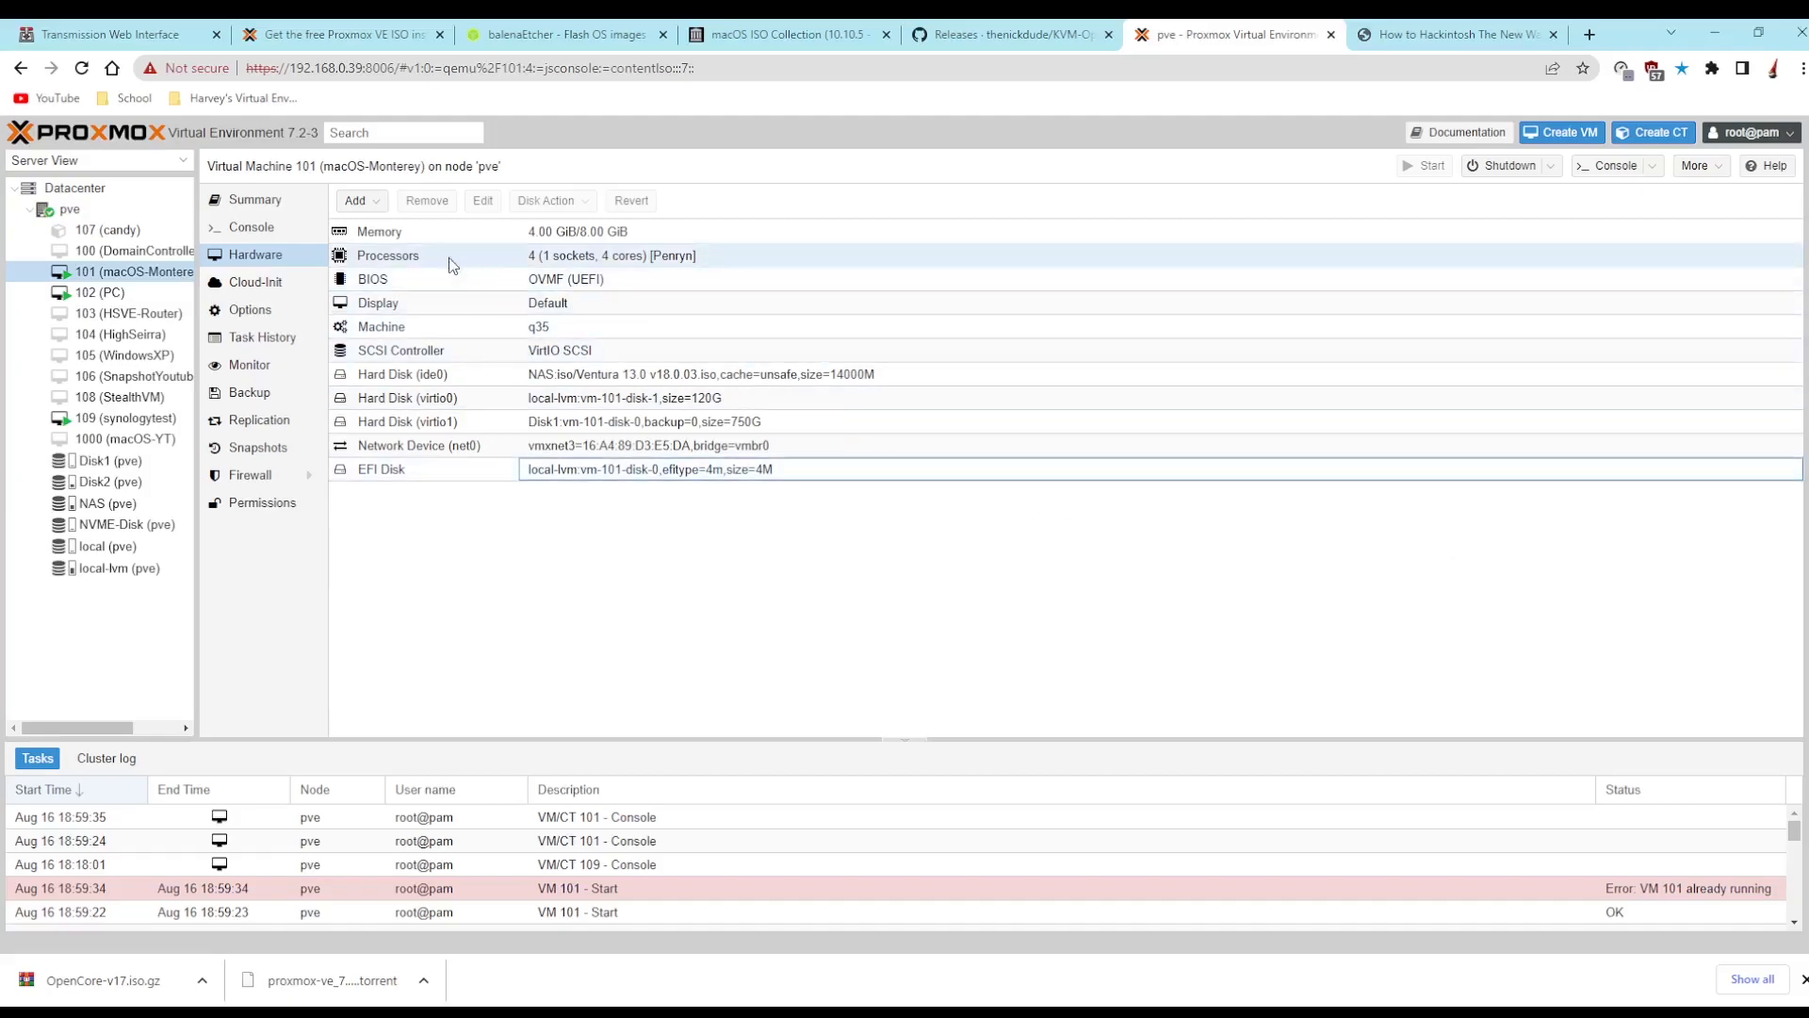
- Examine the advanced passthrough options for PCI device 0000:0a:00.0 on the macOS-Monterey virtual machine in Proxmox, closing the dialog without adding it
click(460, 447)
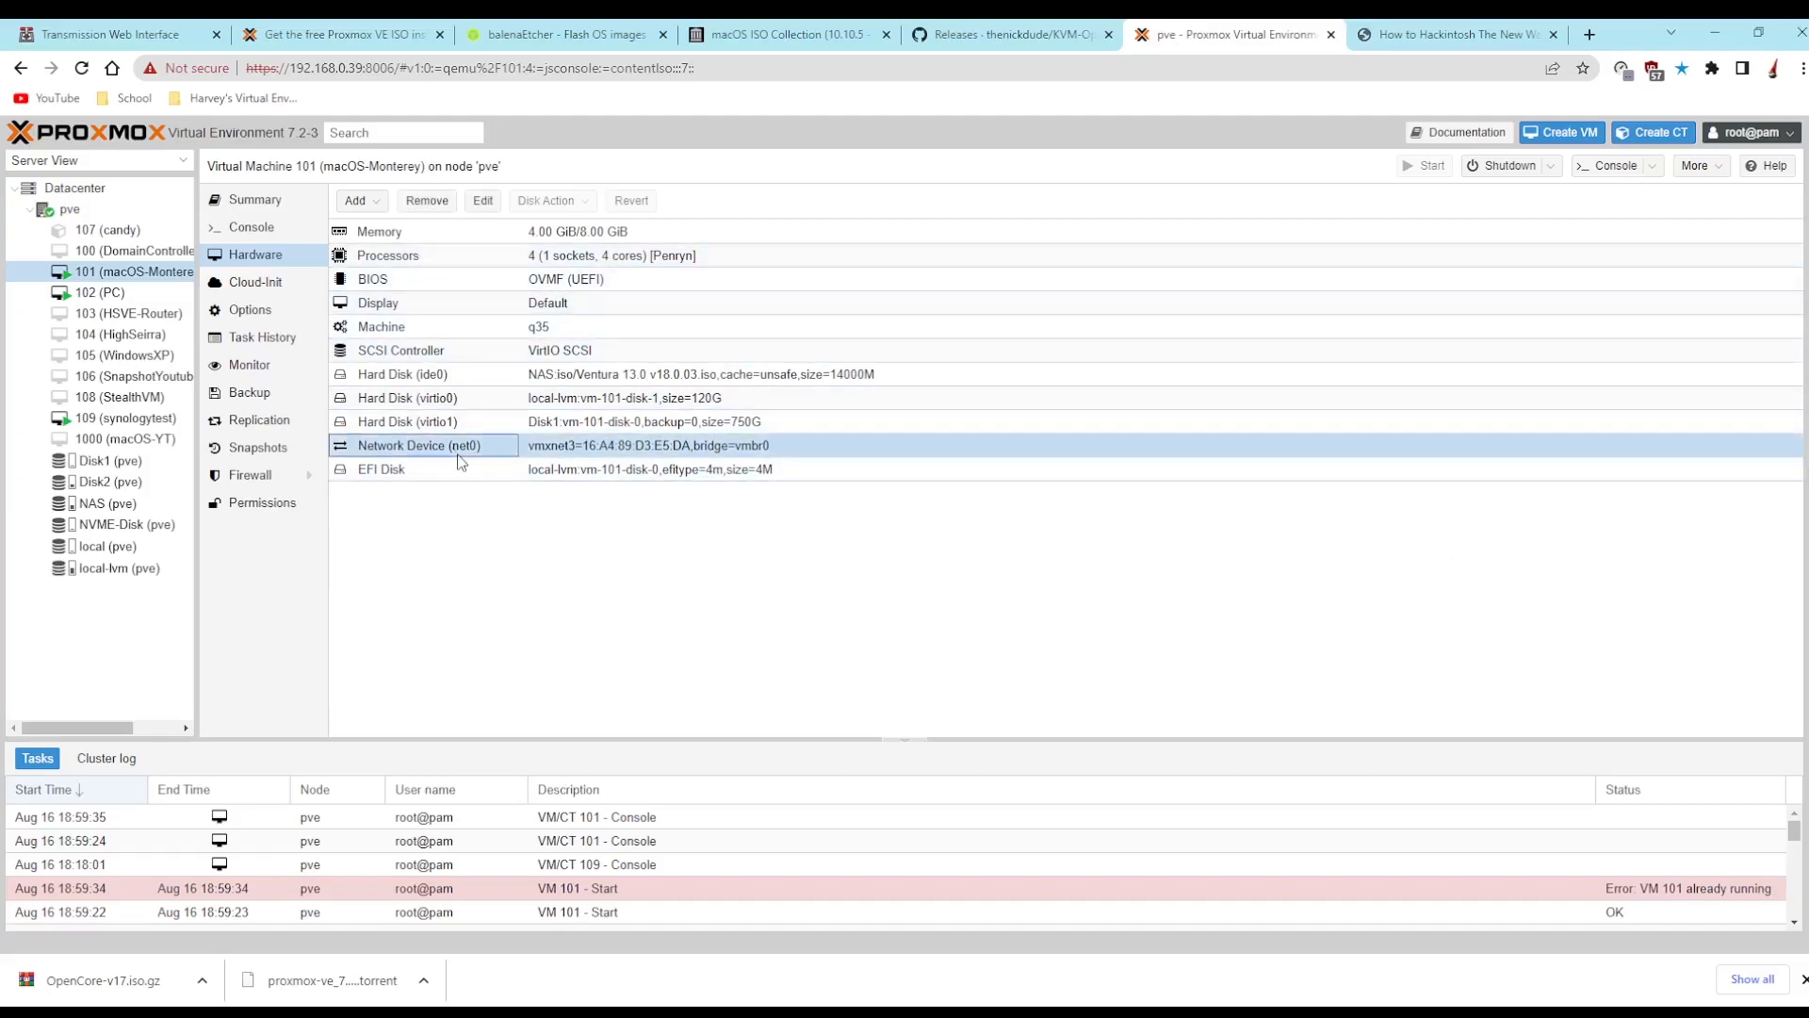
click(356, 201)
click(401, 362)
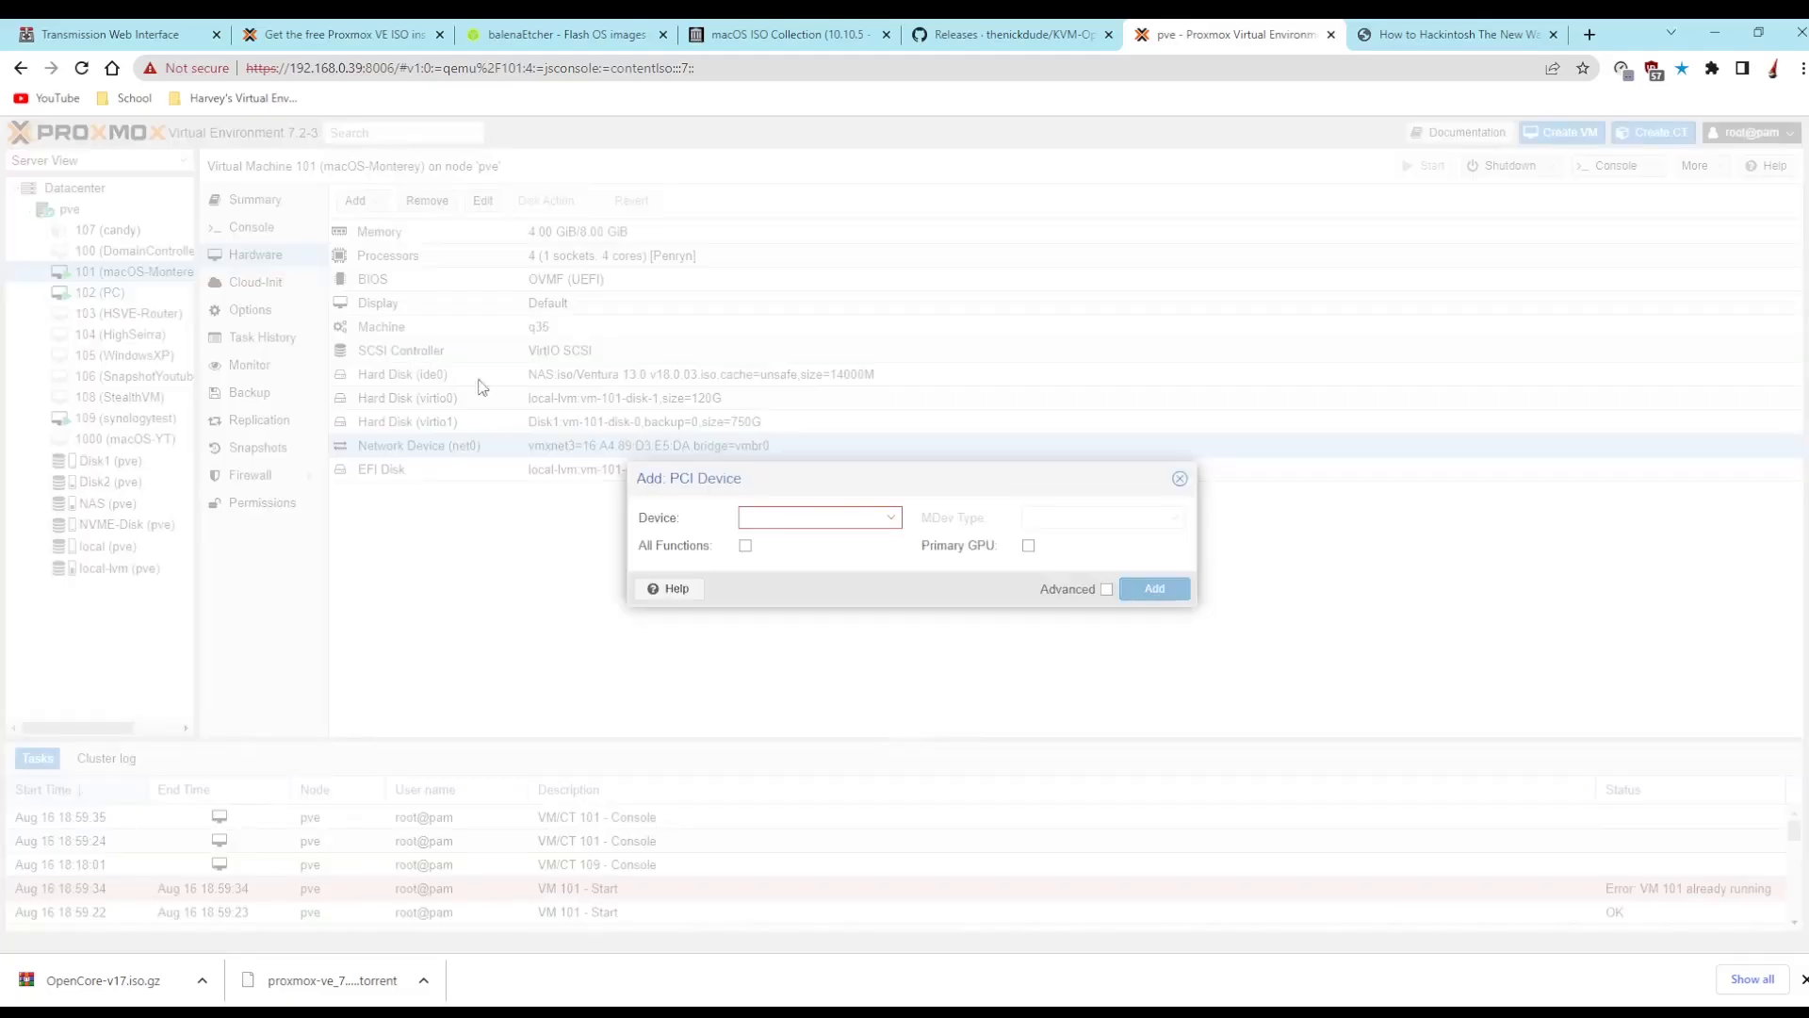
click(873, 519)
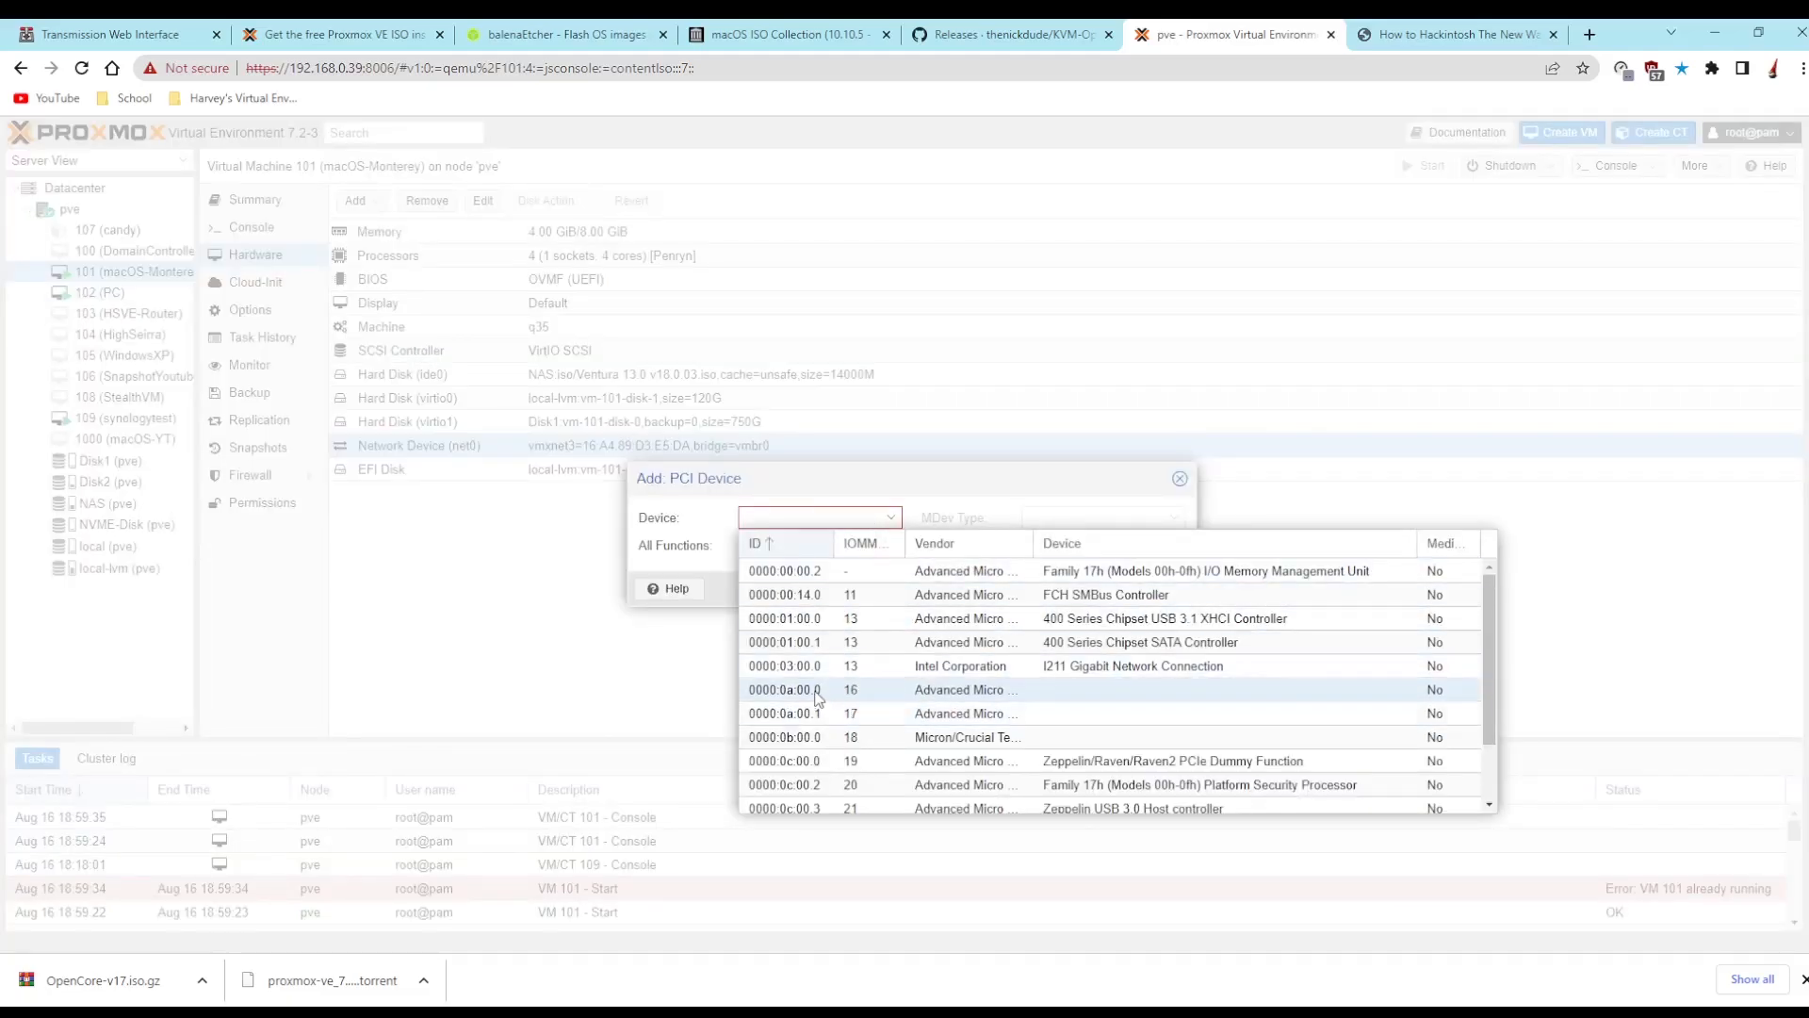
click(978, 693)
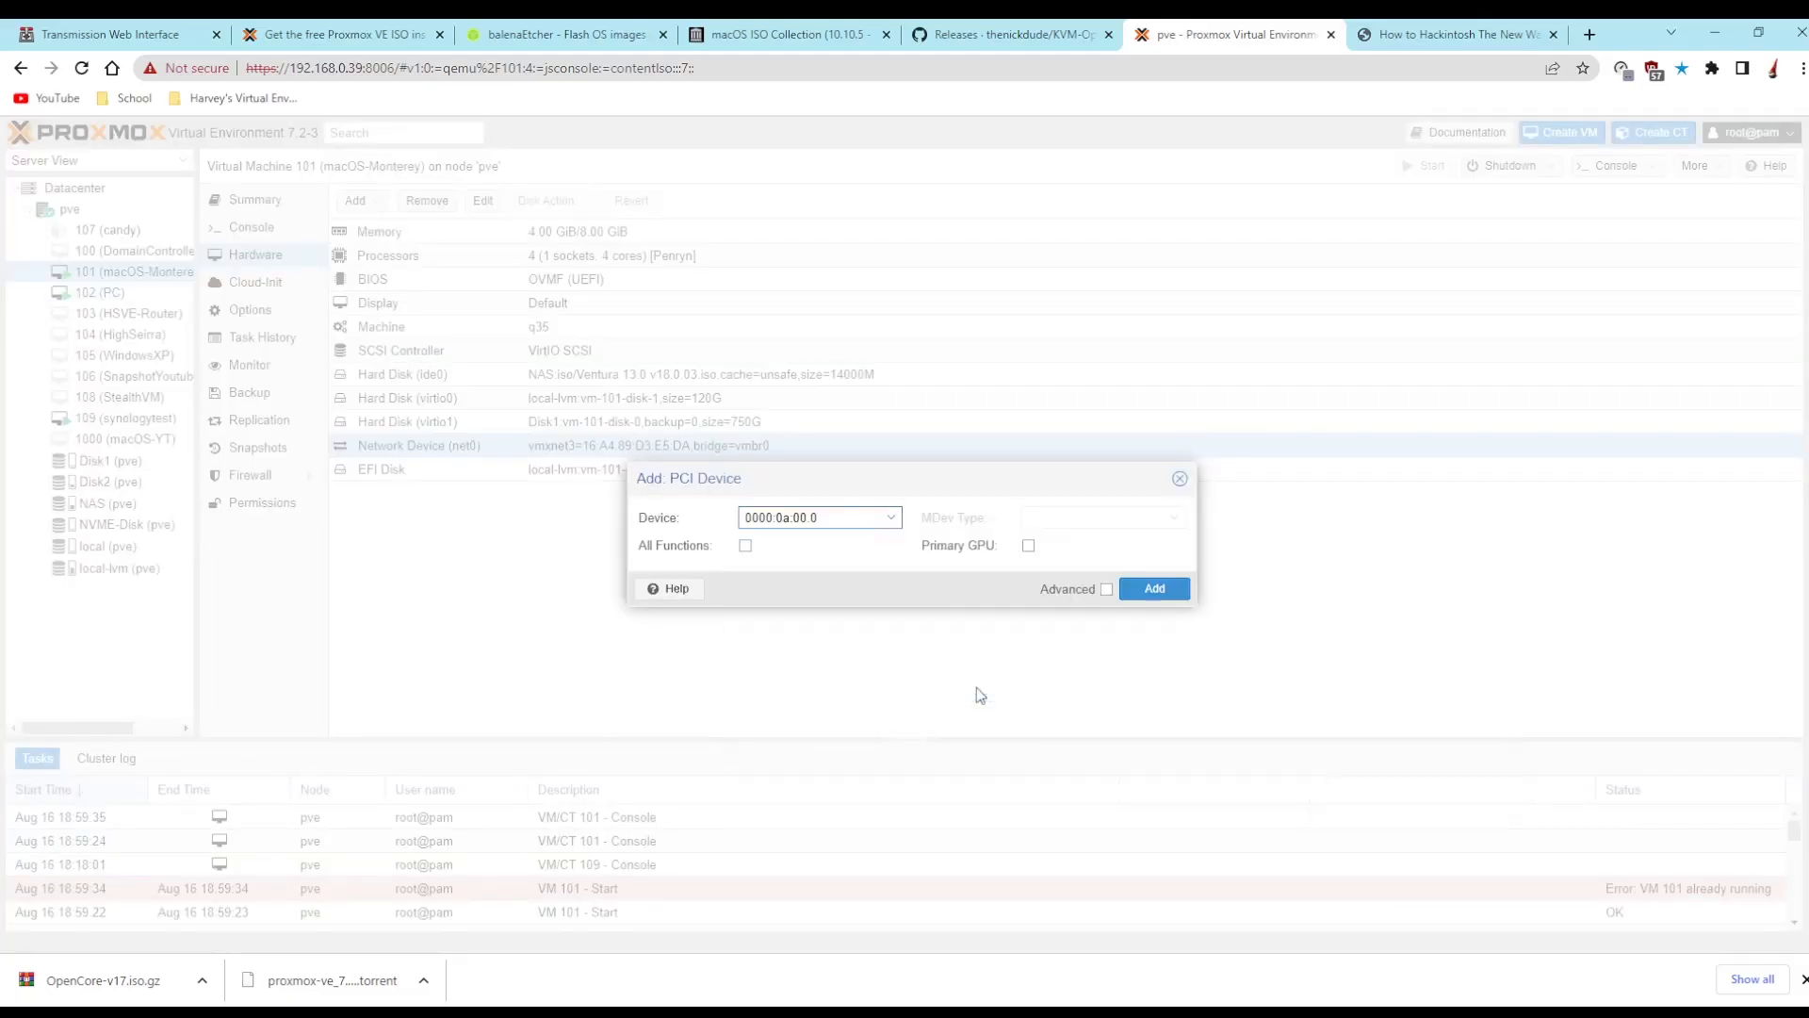
click(1106, 590)
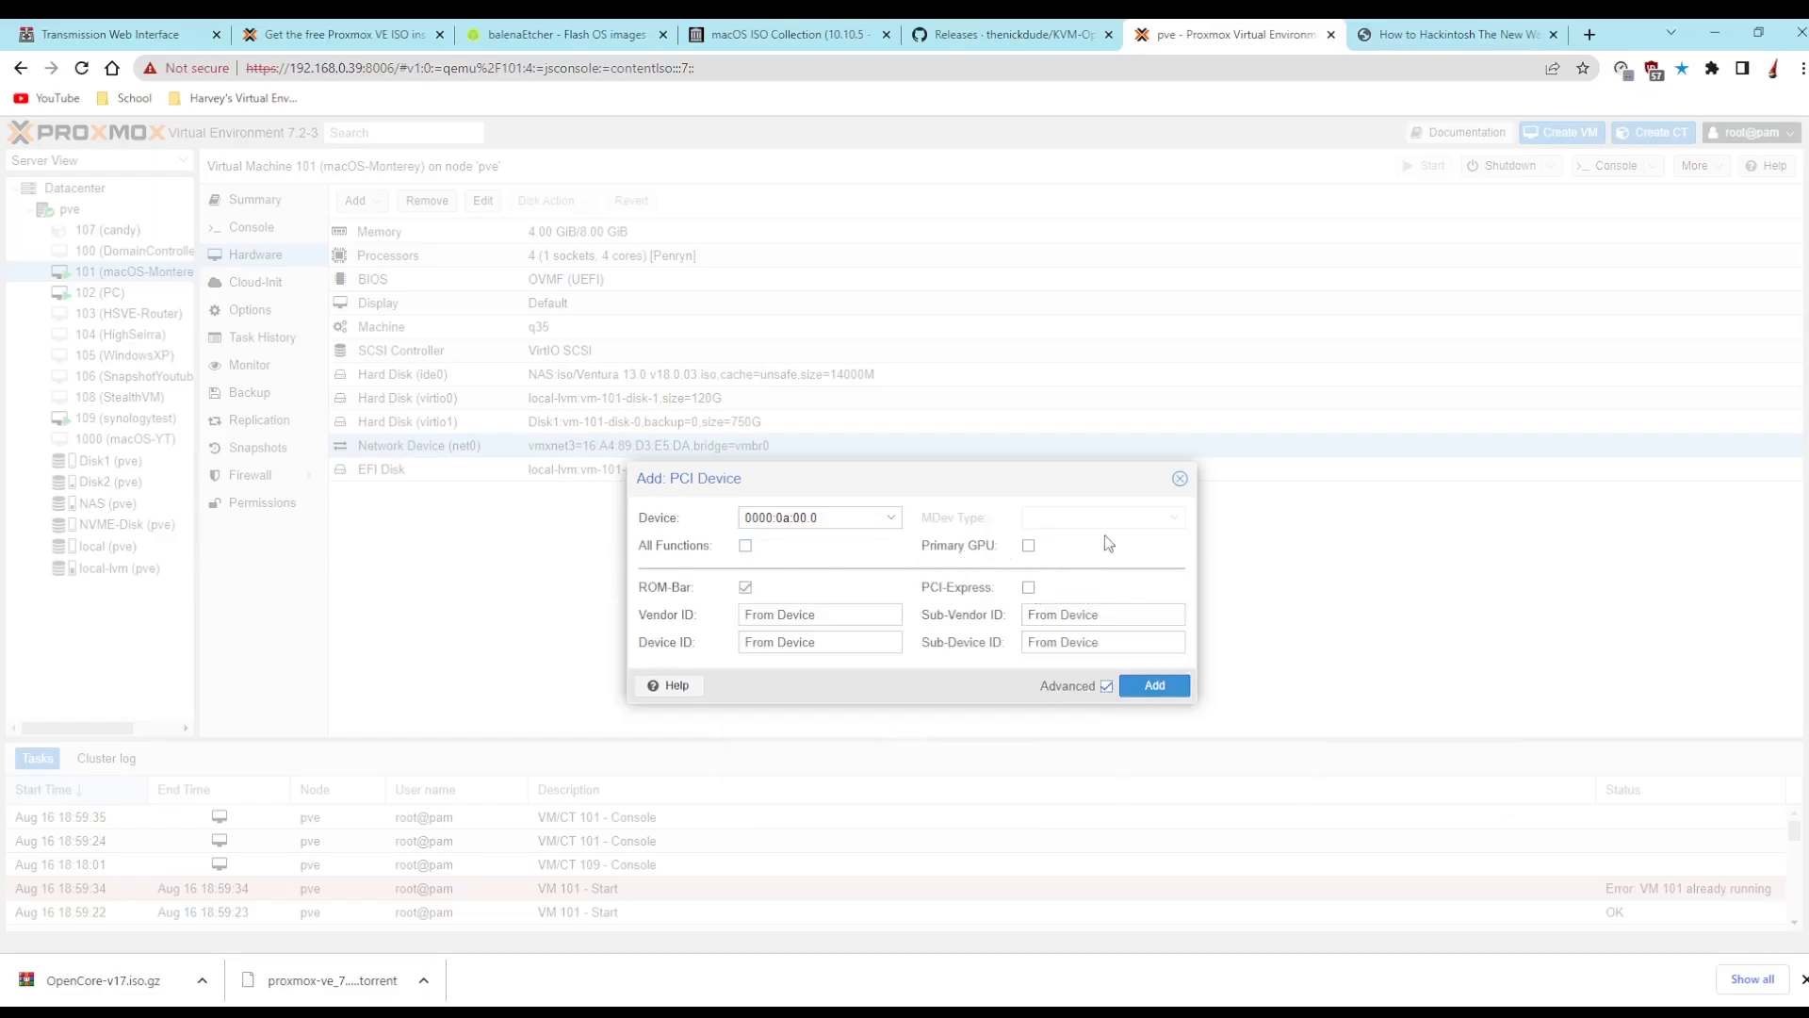
click(1179, 477)
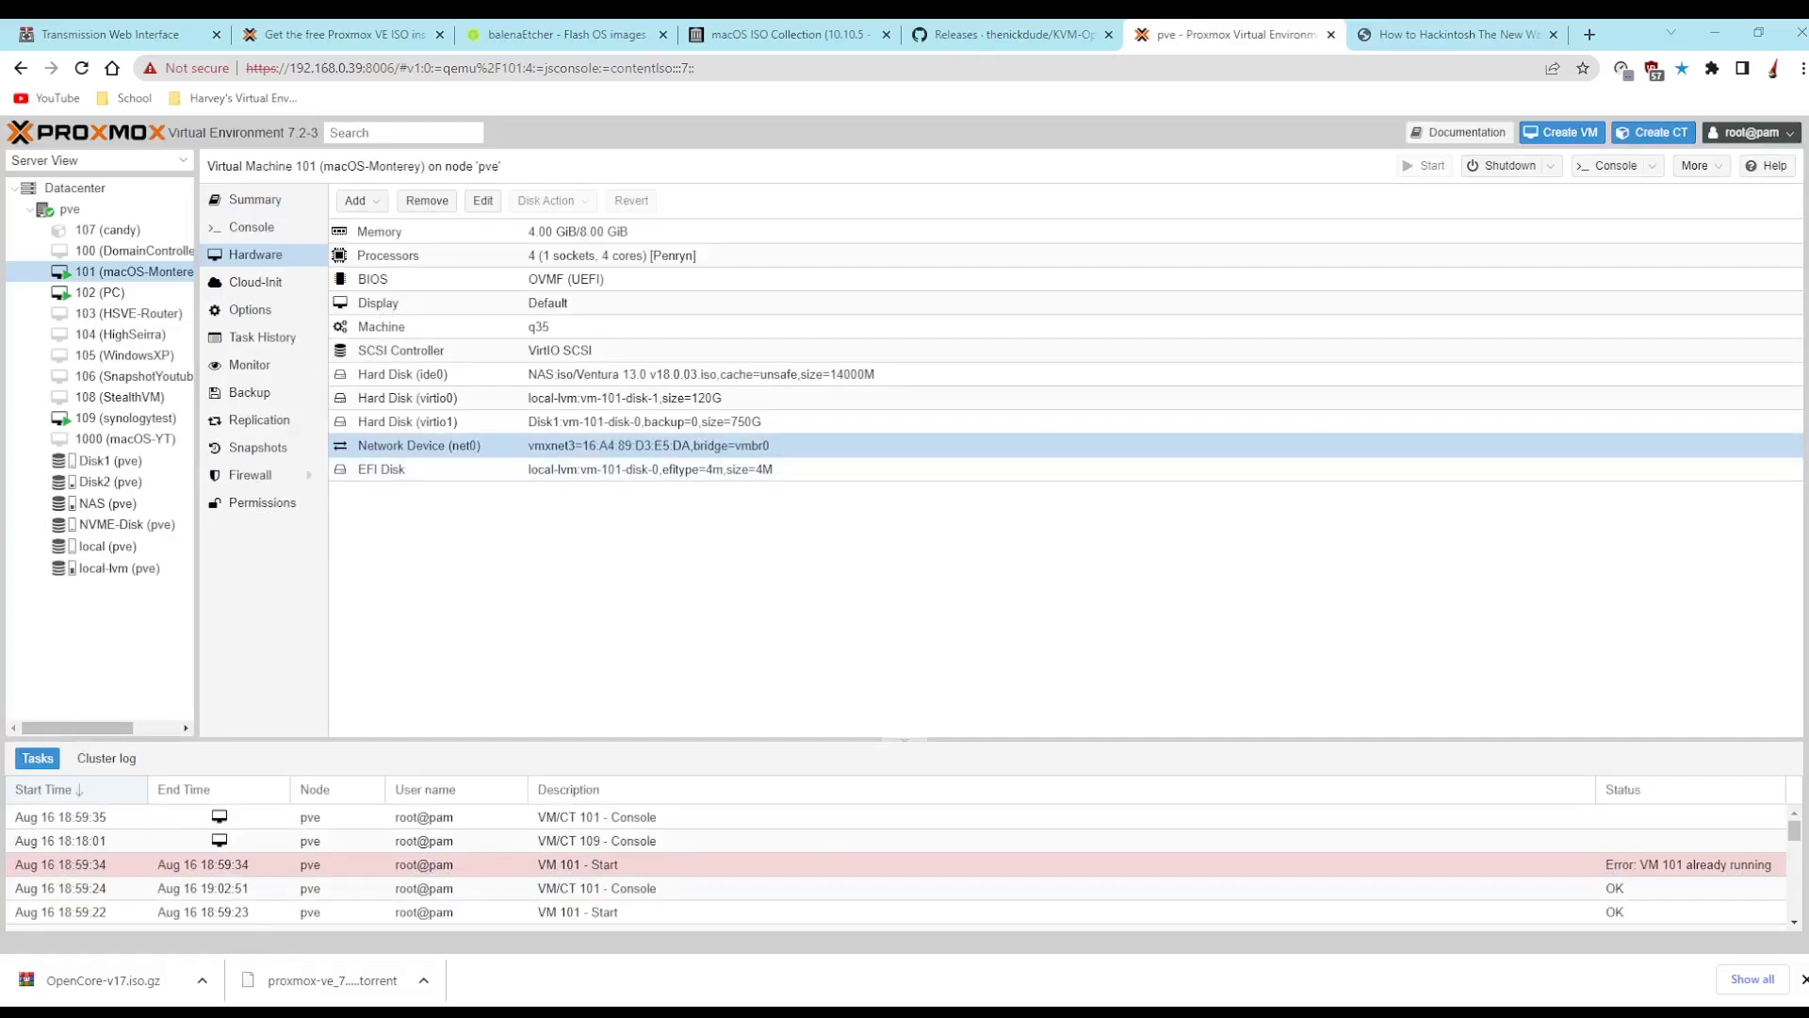